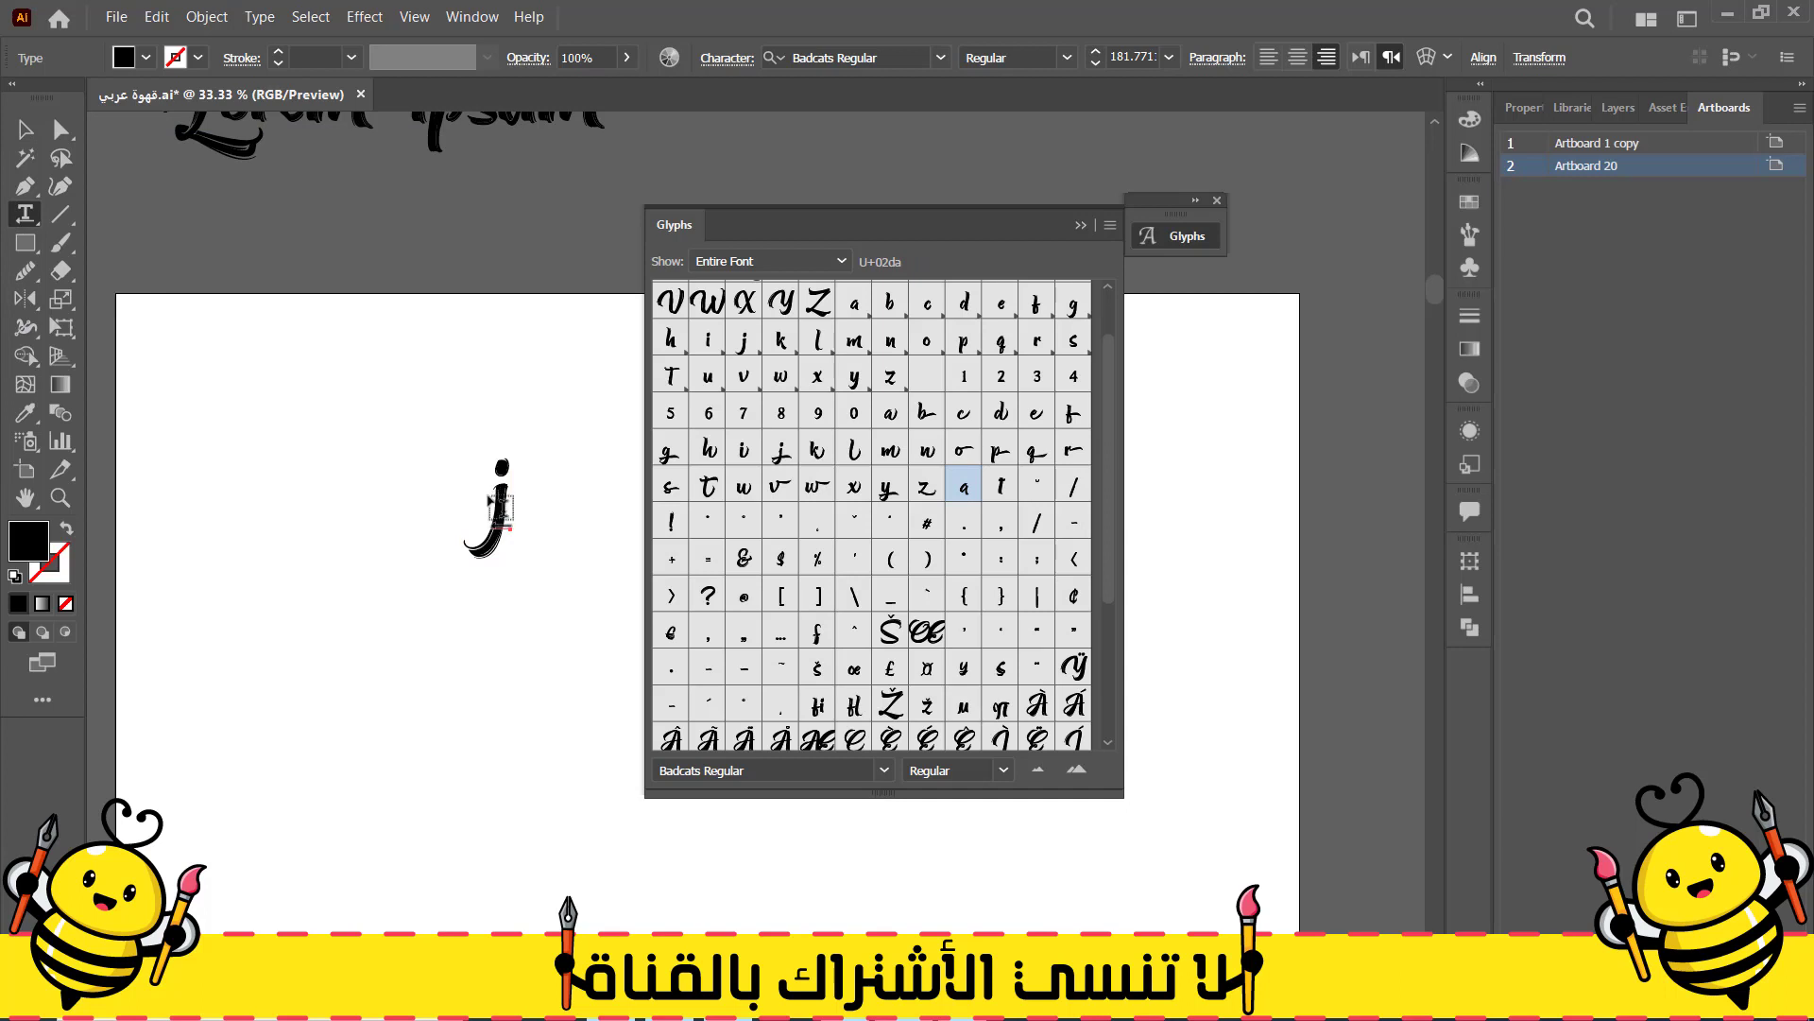
Replace the copied j with the alternate lowercase a glyph and duplicate that letter beside it
double_click(493, 503)
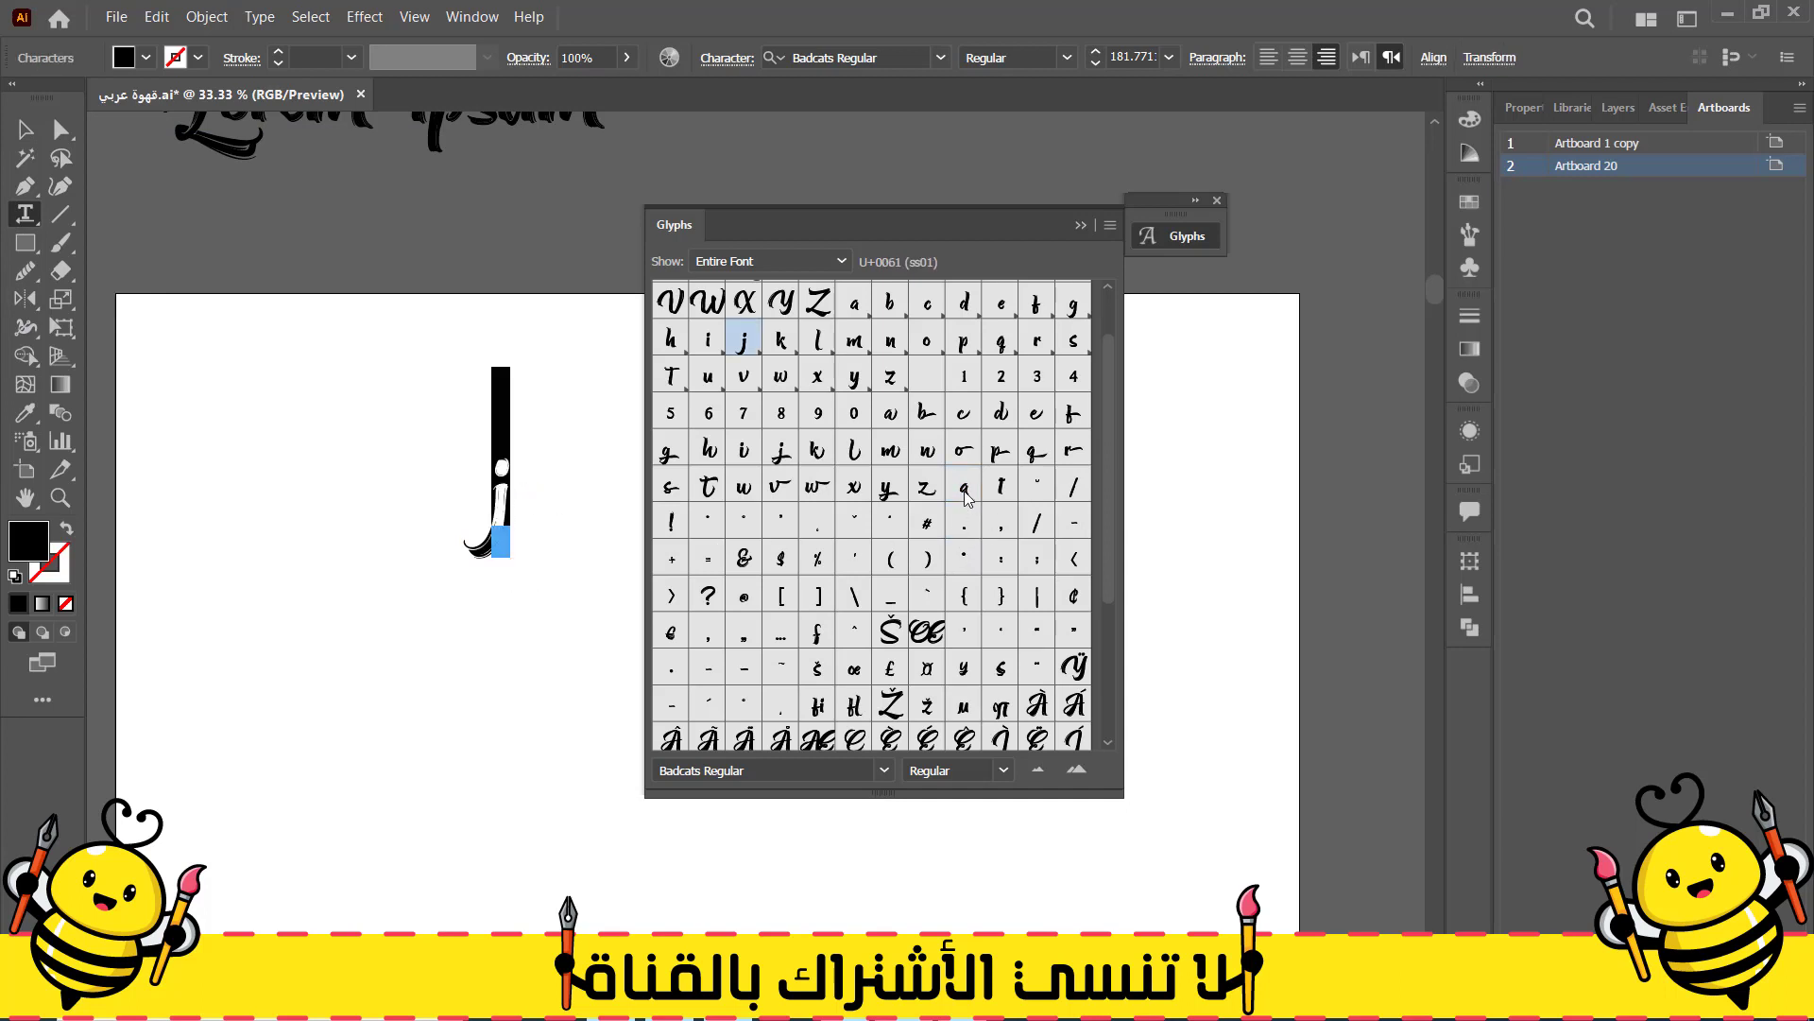
double_click(964, 488)
click(25, 130)
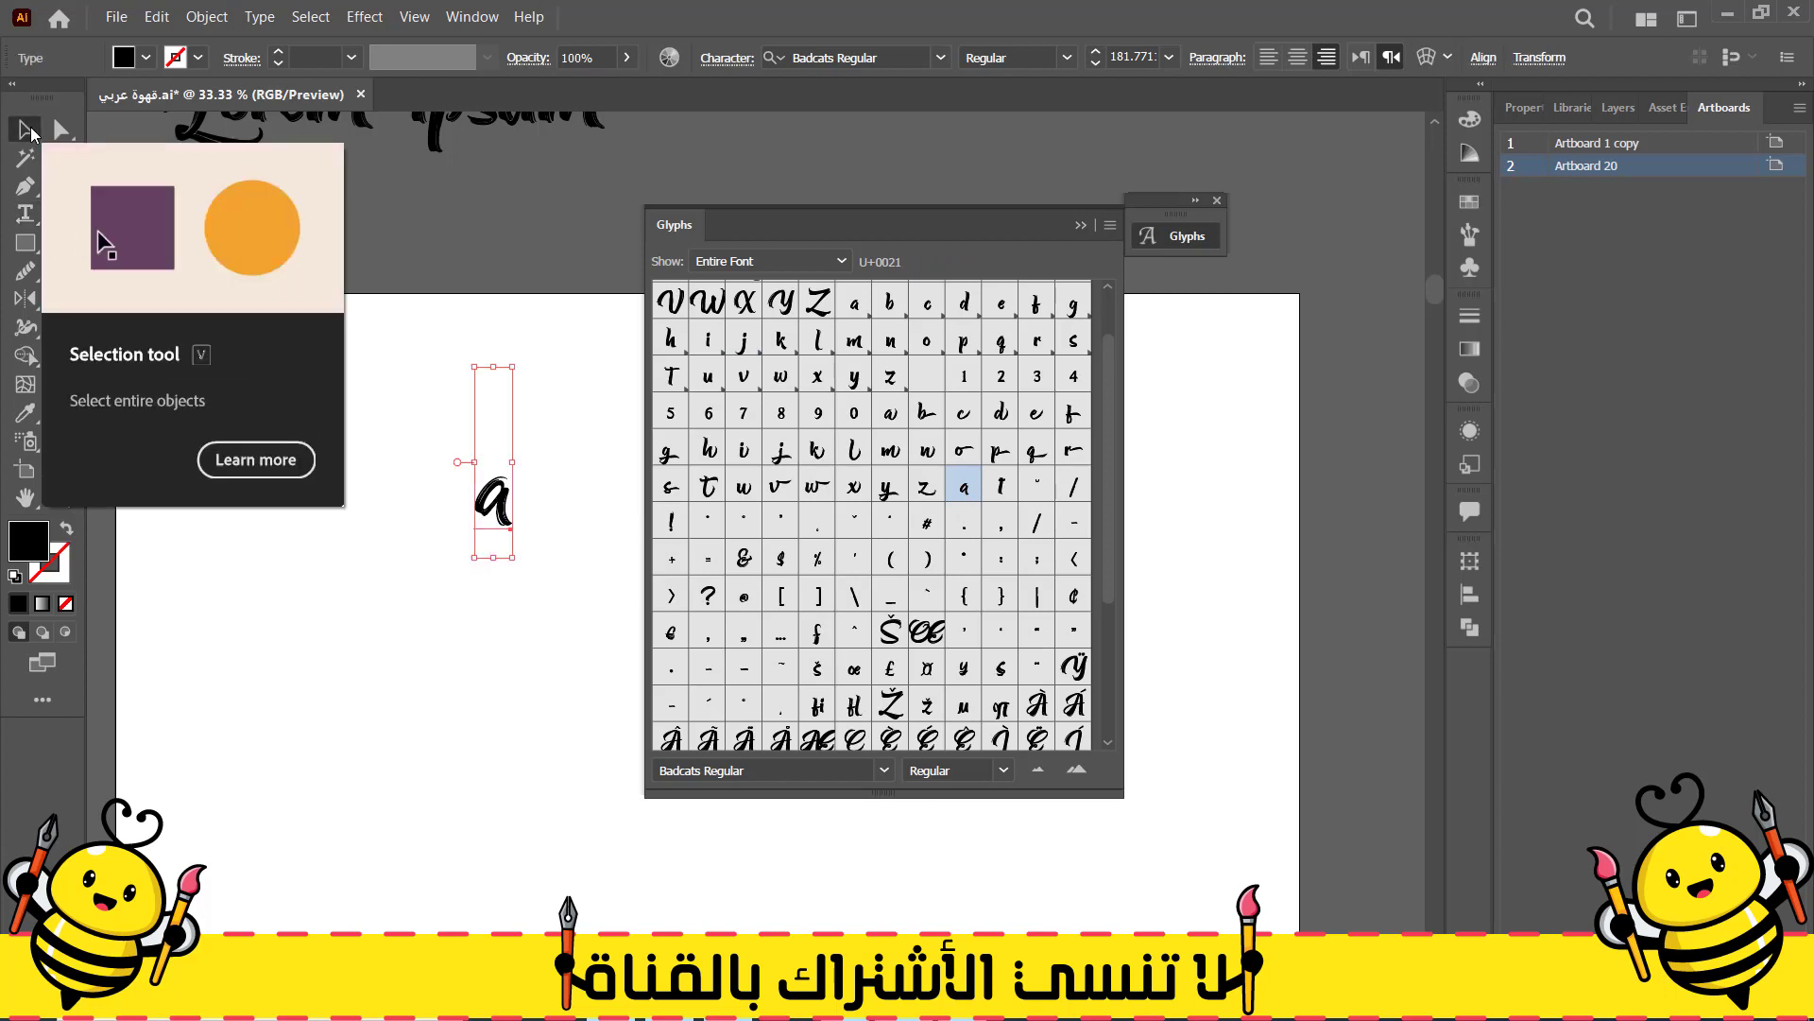
drag(492, 506, 619, 499)
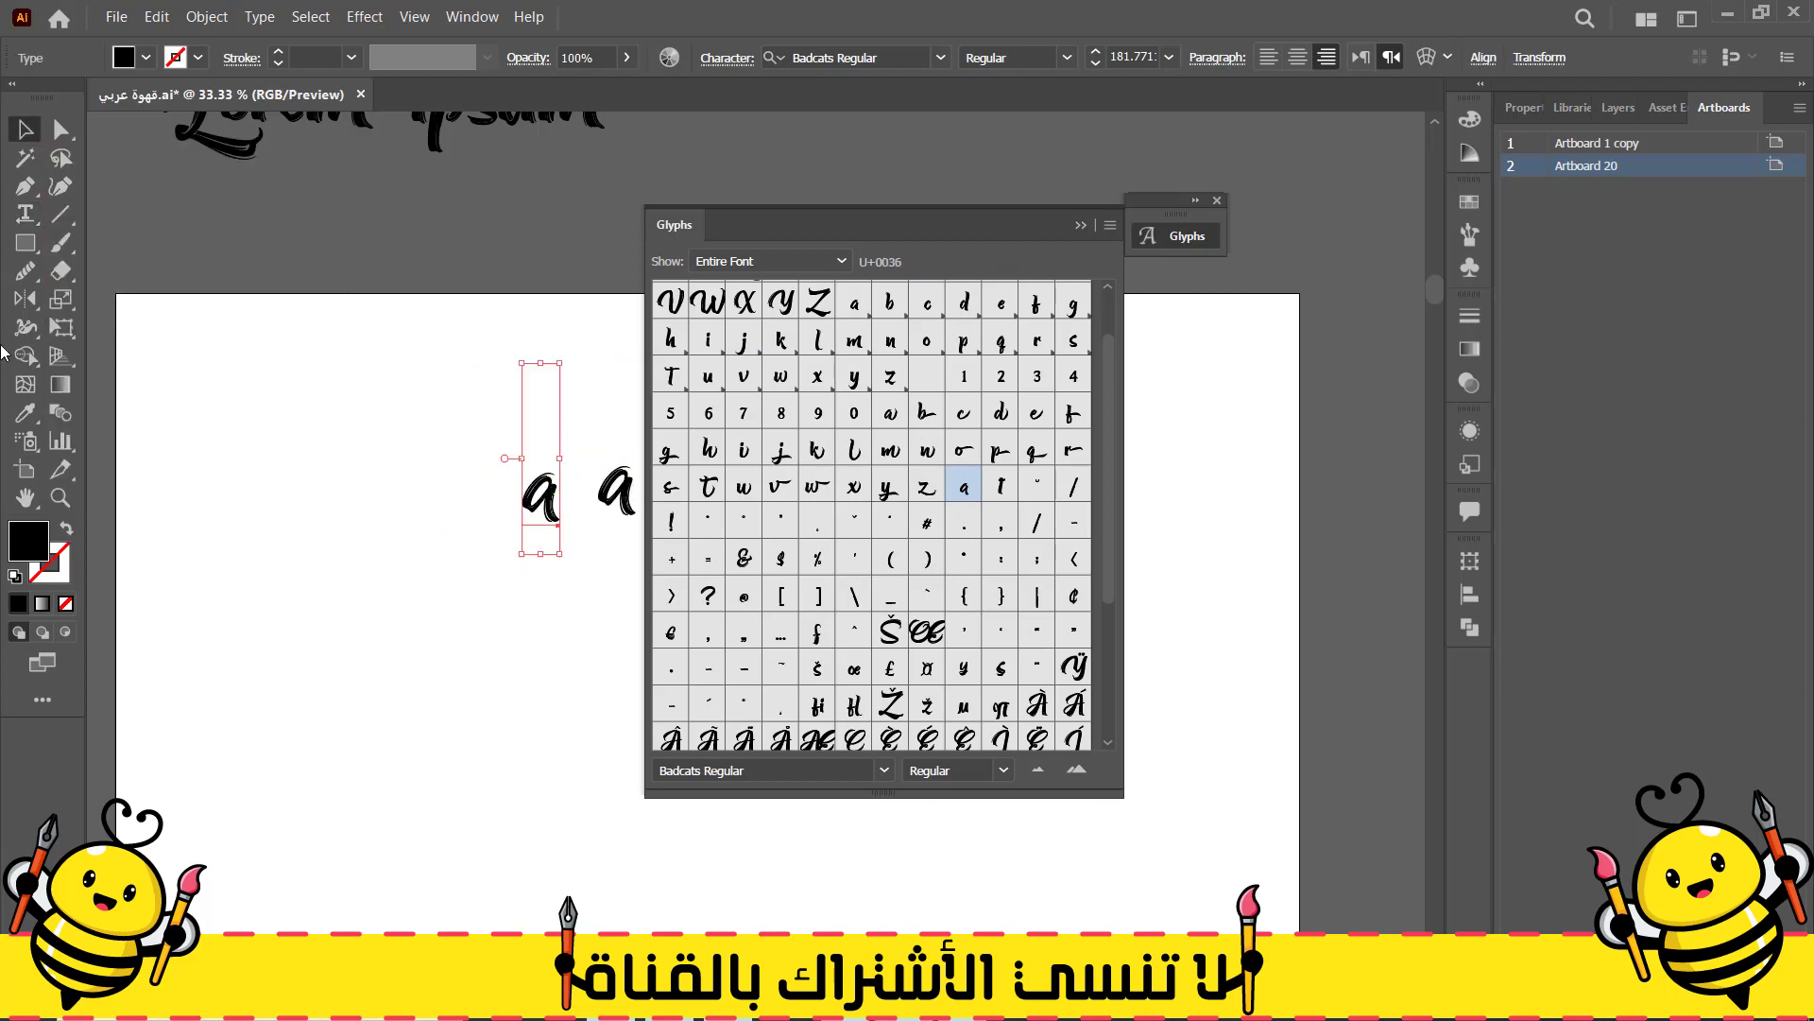
Change the left copy of the a to the lowercase q glyph and duplicate the q to its left
double_click(537, 489)
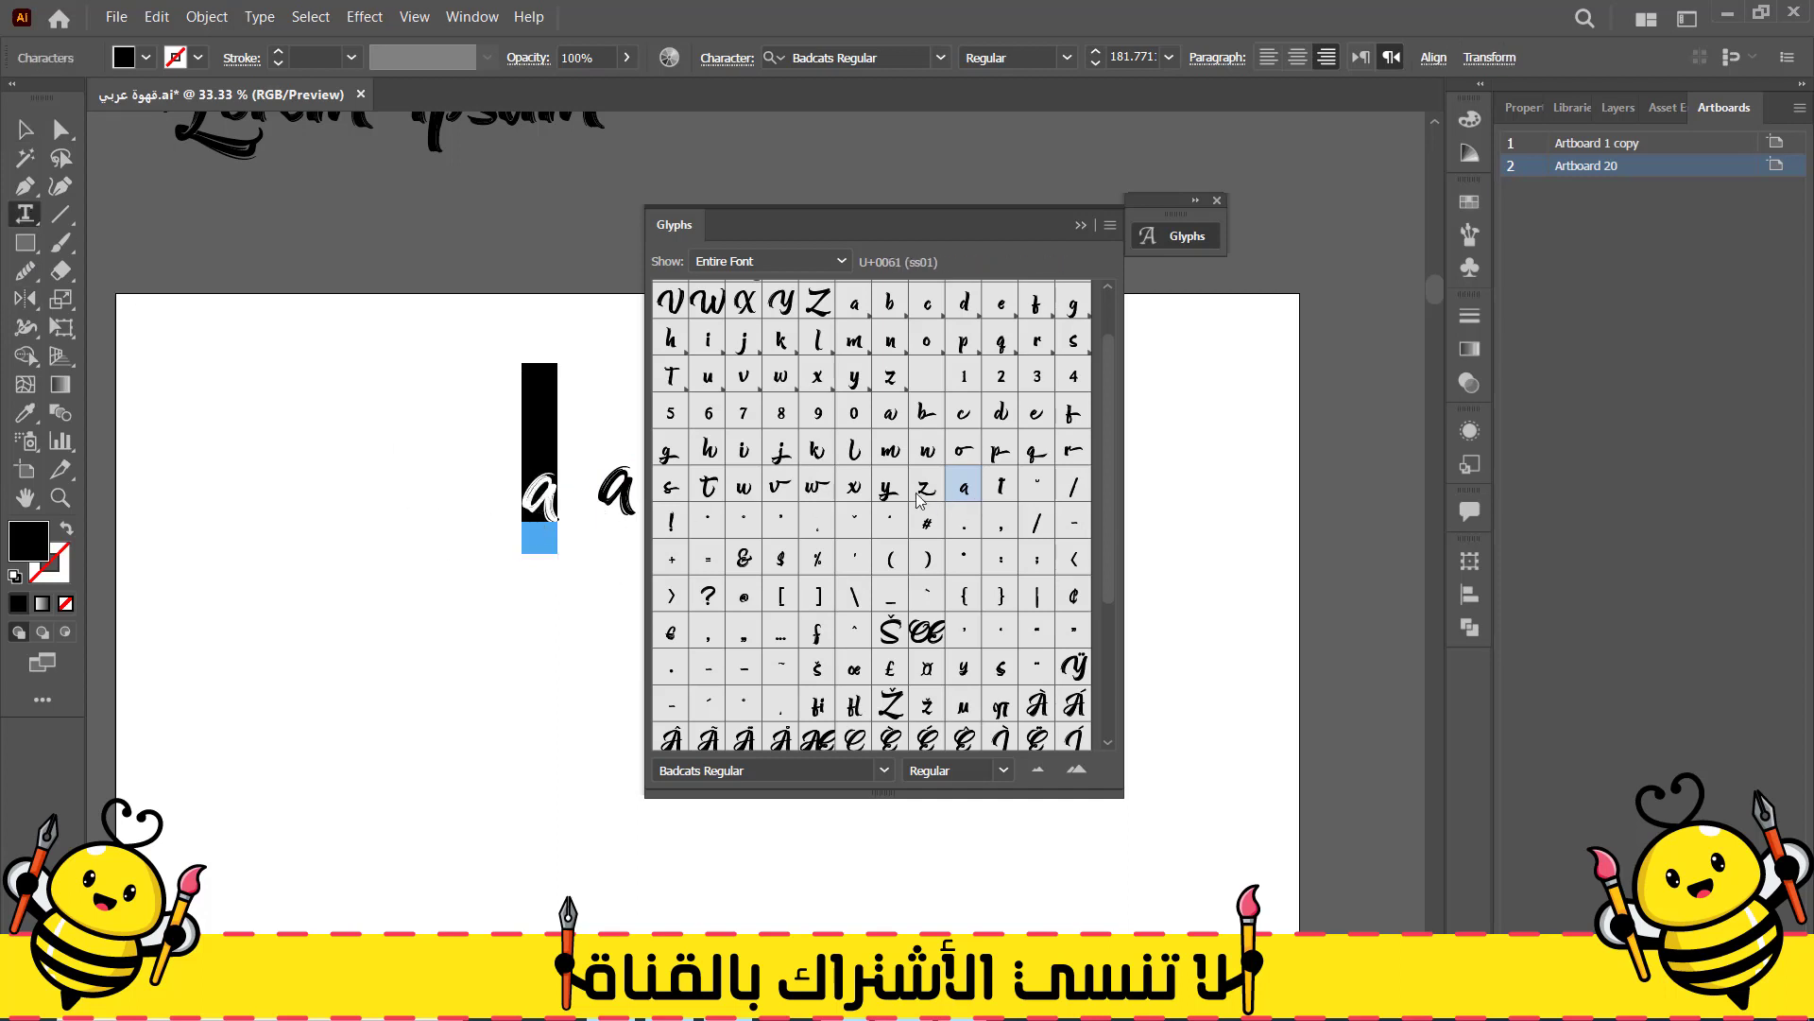
double_click(1004, 346)
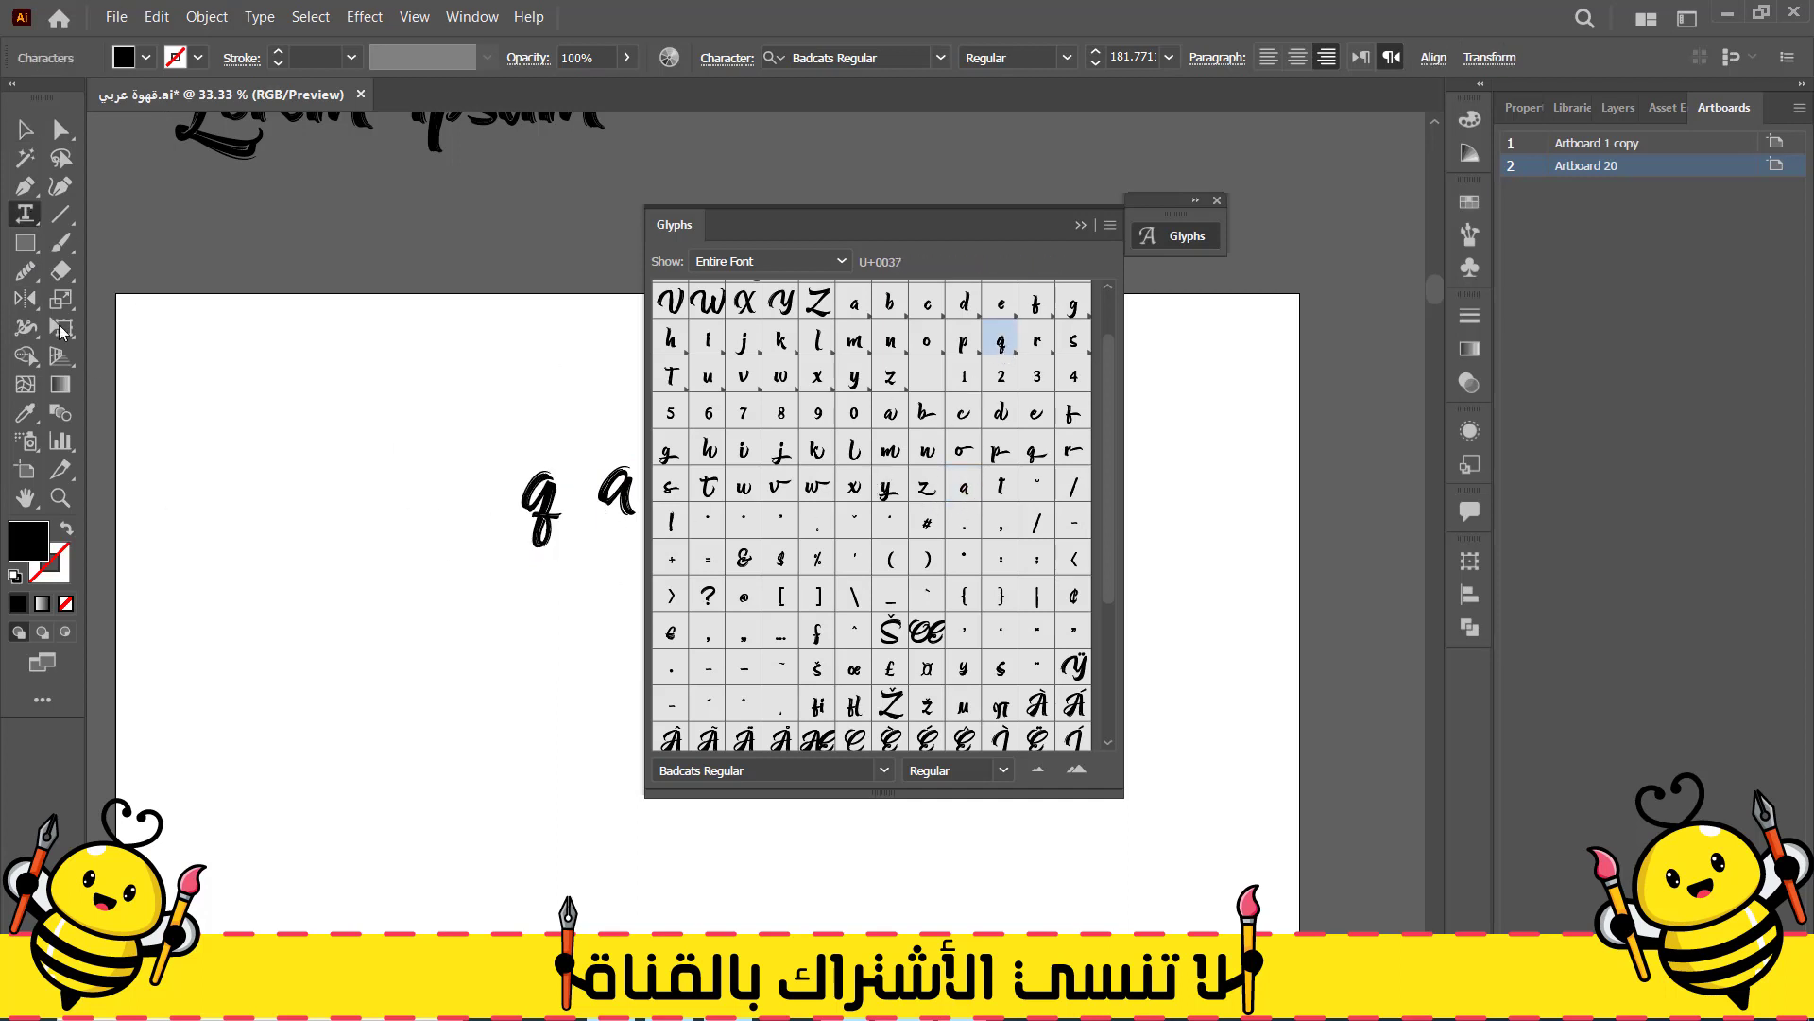
drag(524, 511, 461, 503)
Change the leftmost q to the lowercase l glyph and duplicate the l to its left
double_click(457, 486)
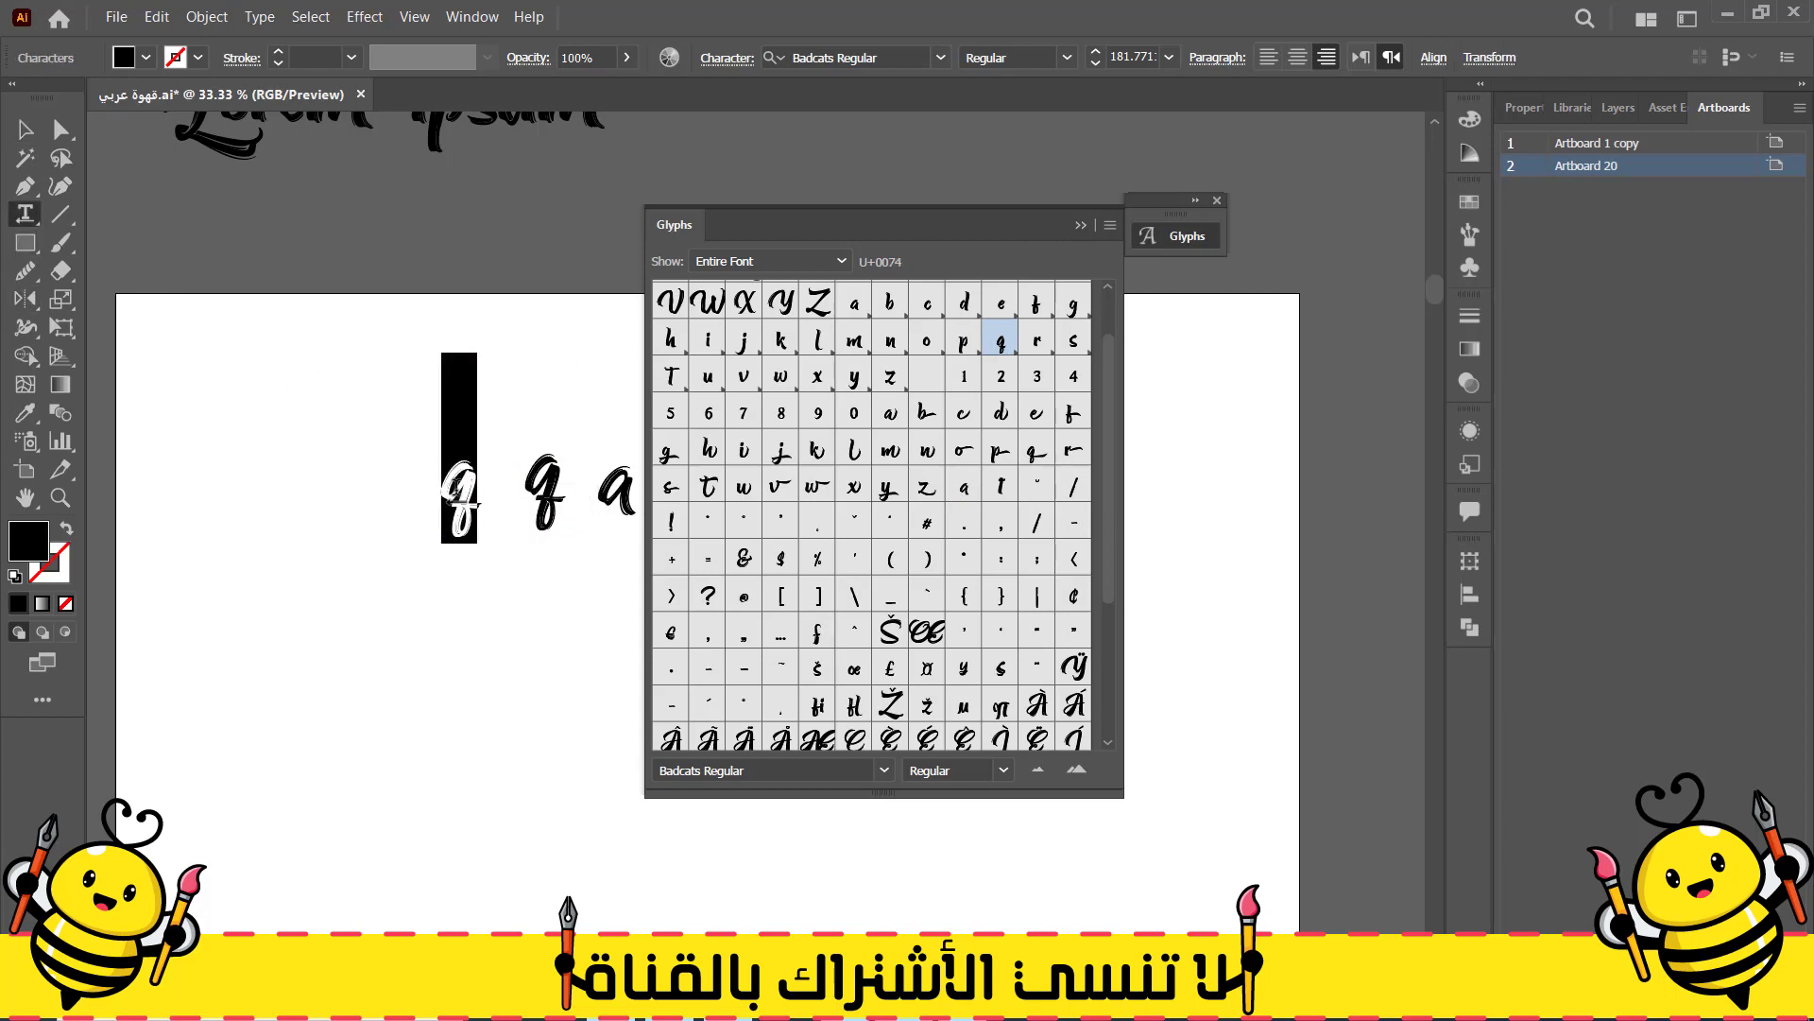
double_click(820, 344)
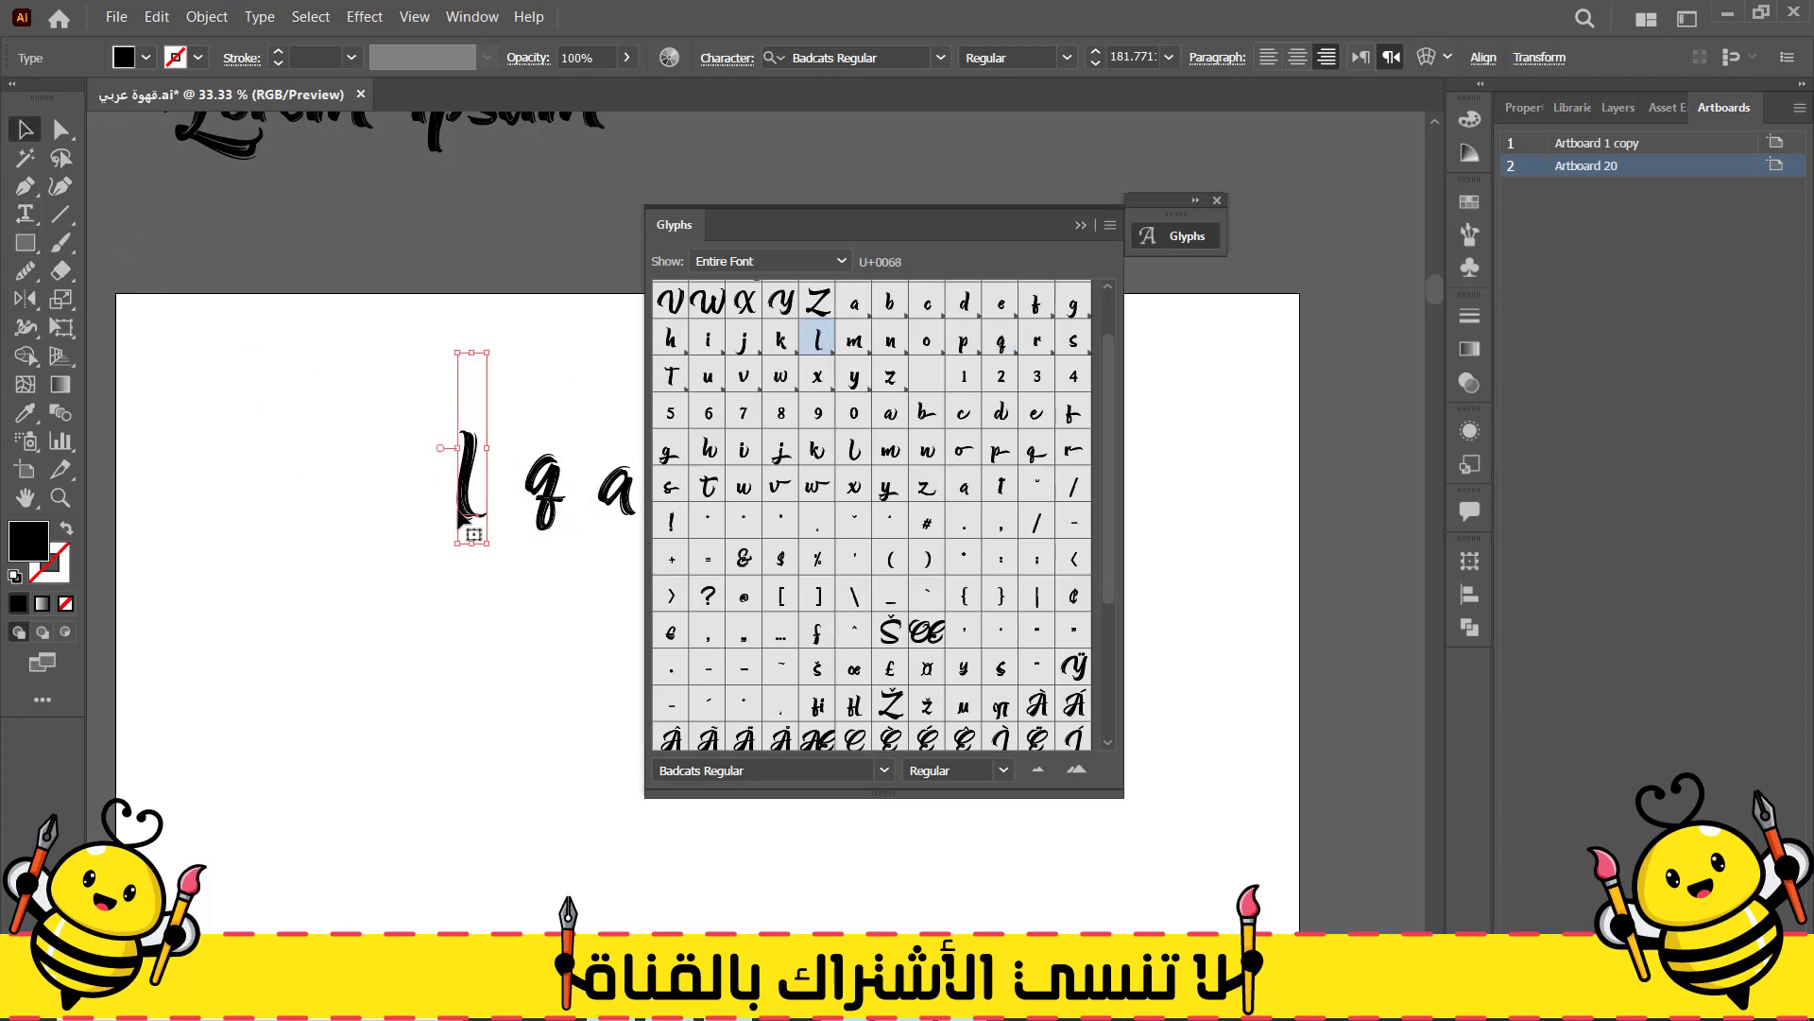
drag(463, 518, 399, 522)
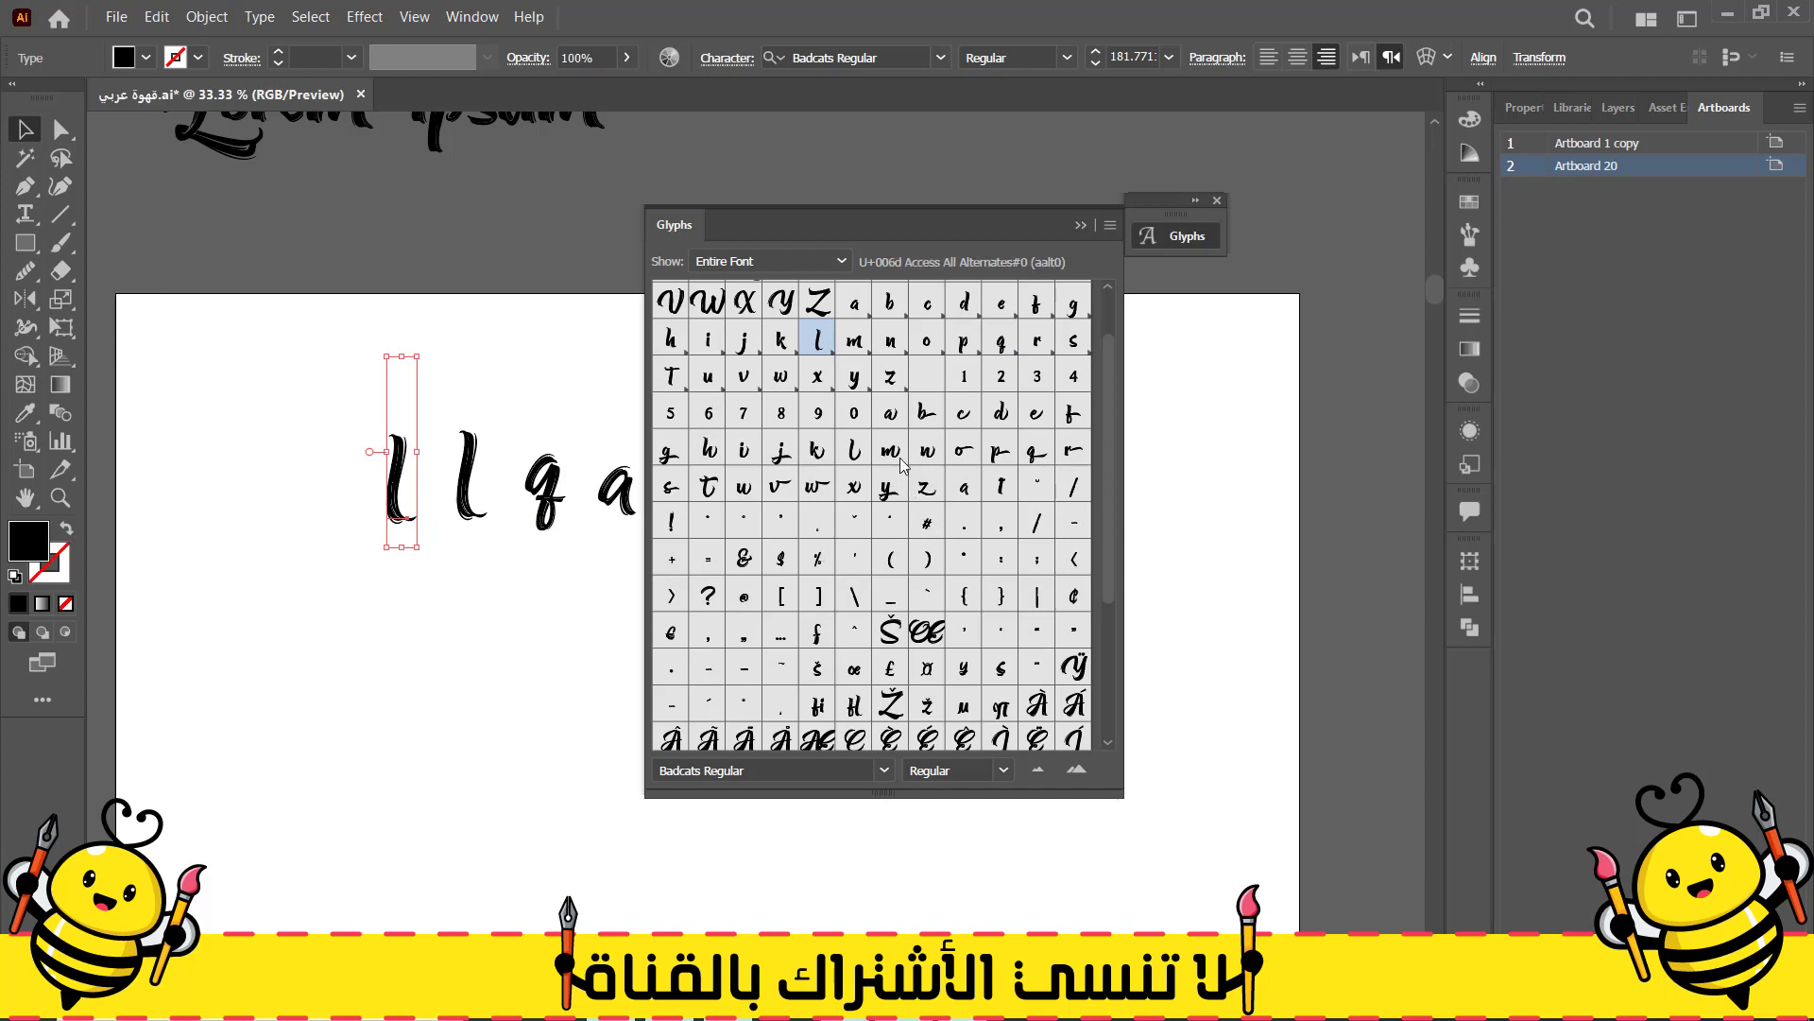
Change the leftmost l to the alternate lowercase c glyph and collapse the glyph list
double_click(398, 477)
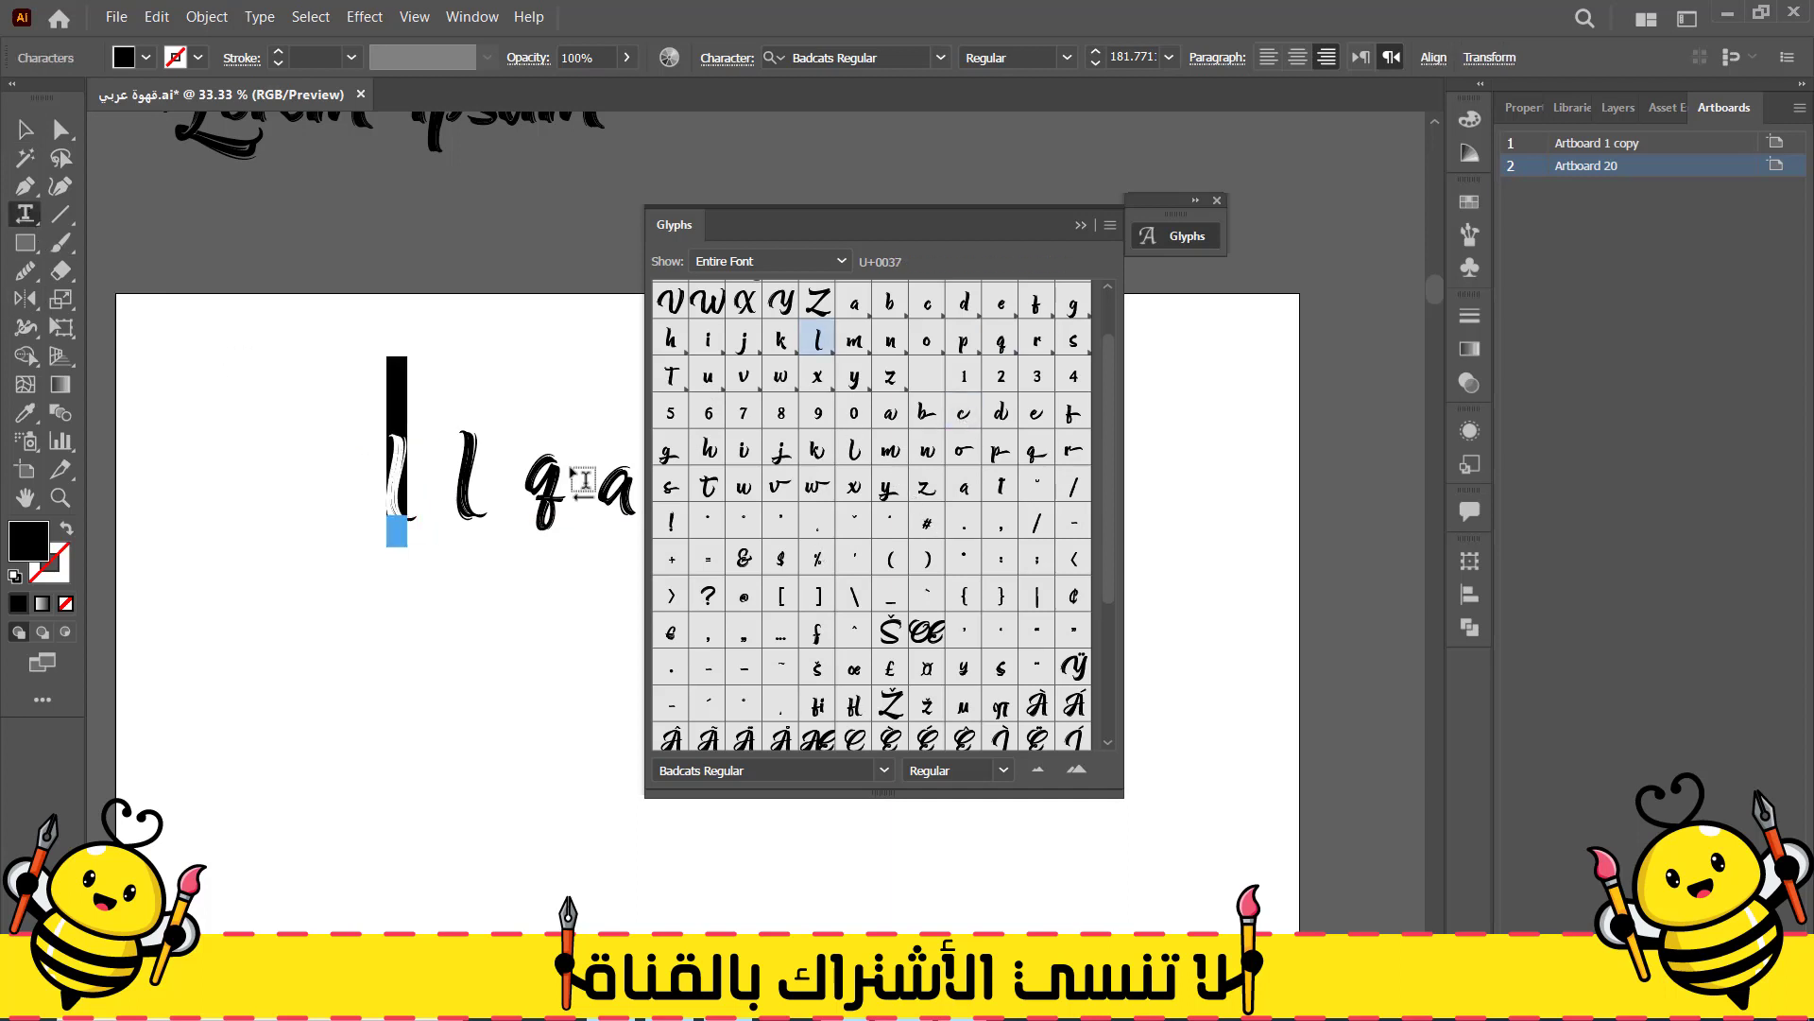
double_click(963, 414)
click(1079, 227)
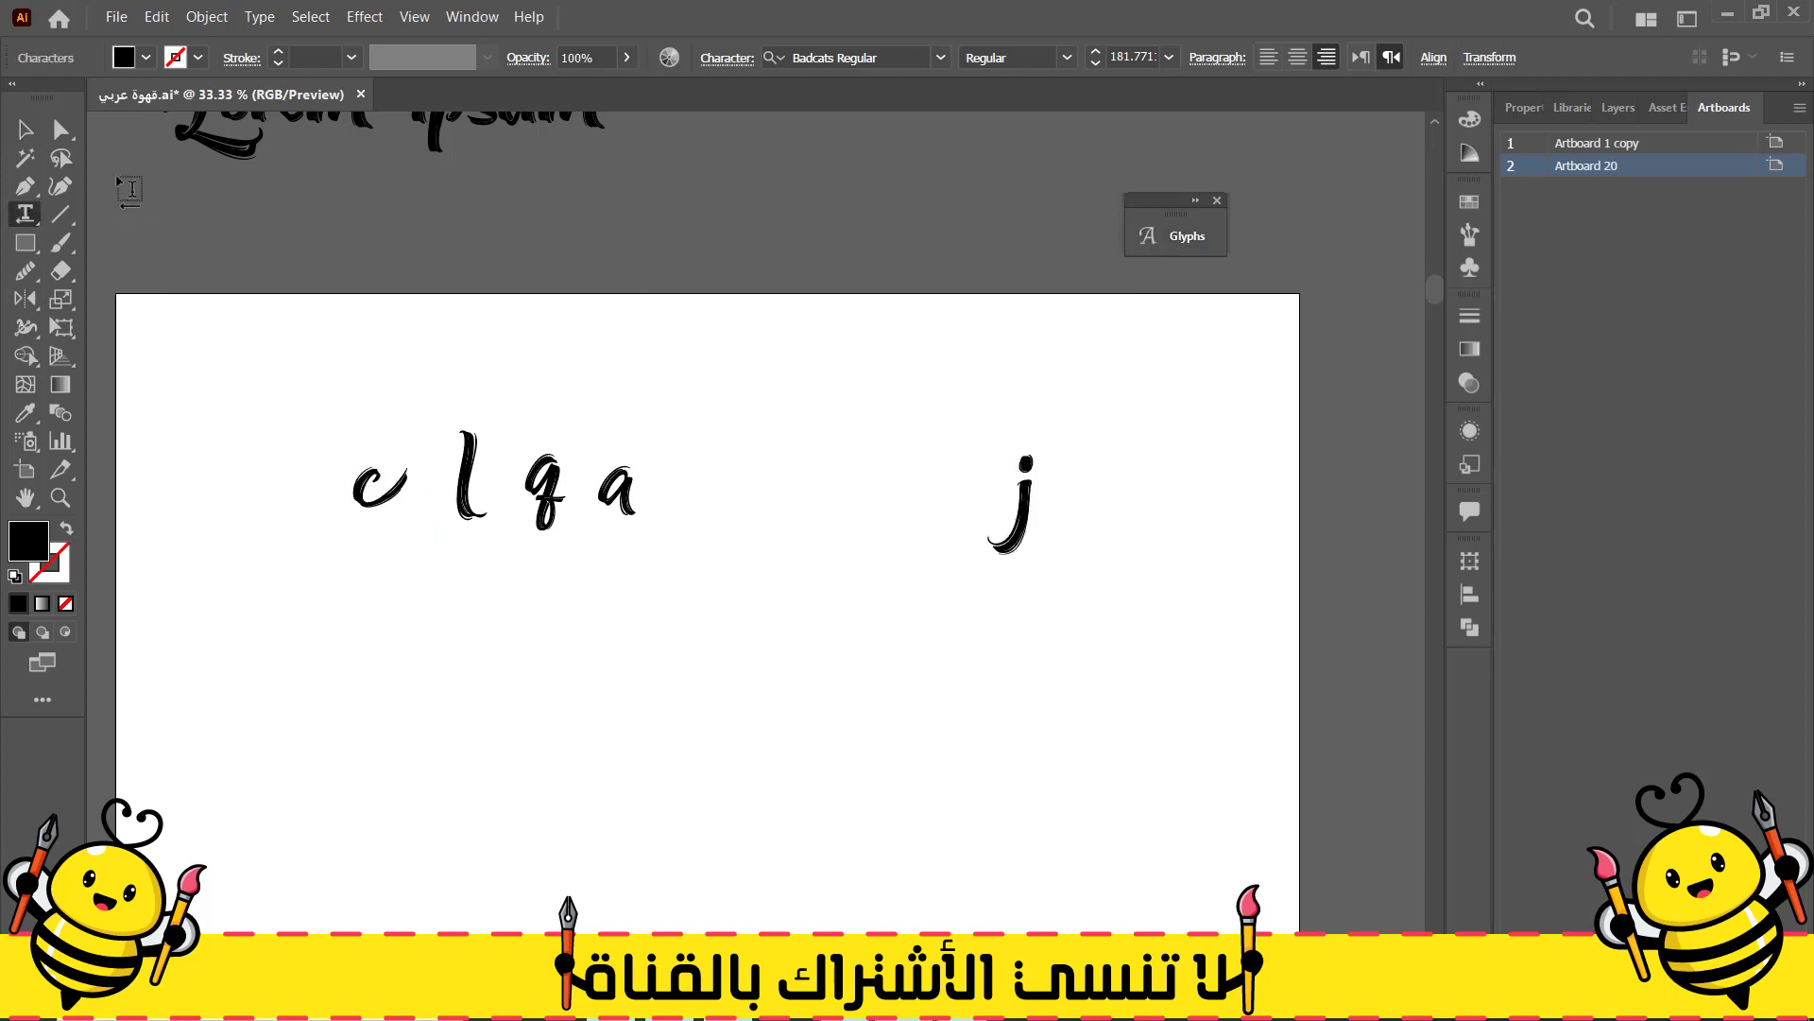
Move the letter a rightward, away from the q, and deselect it
click(584, 535)
drag(627, 503, 694, 505)
click(1094, 556)
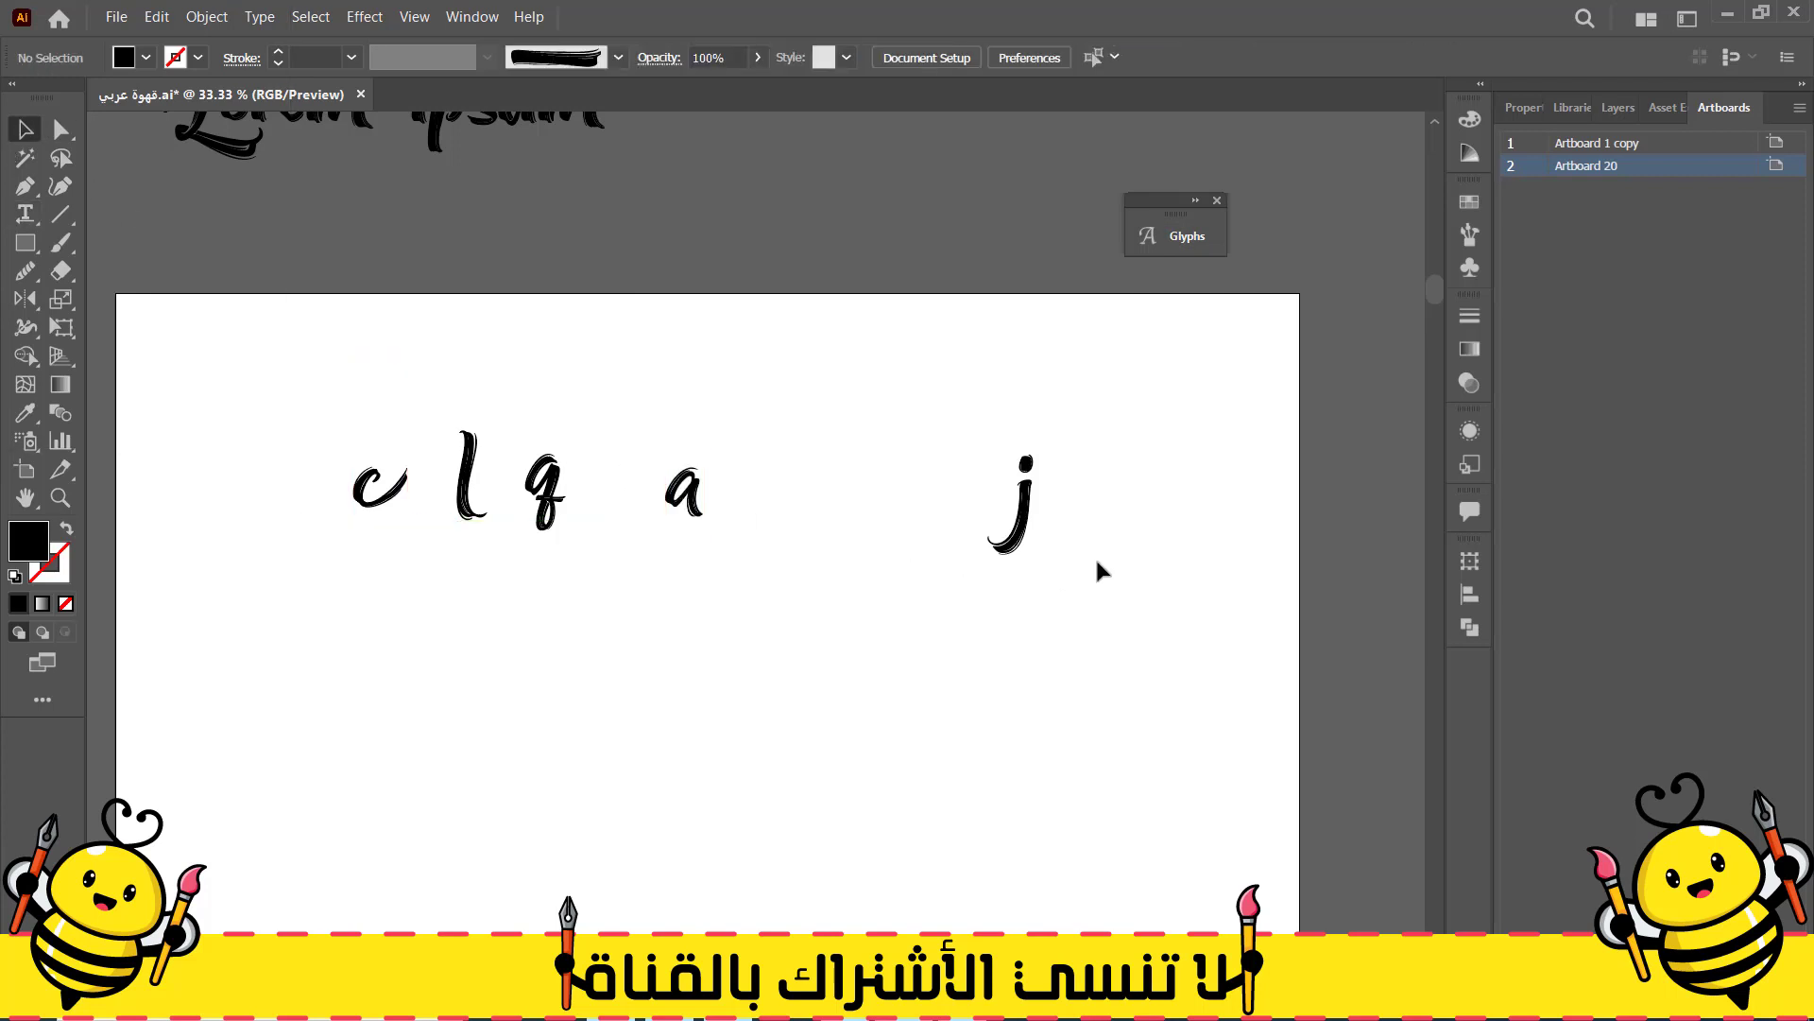
Convert the j to outlines and delete its dot
scroll(1095, 558, up, 1)
click(981, 524)
right_click(983, 534)
key(Escape)
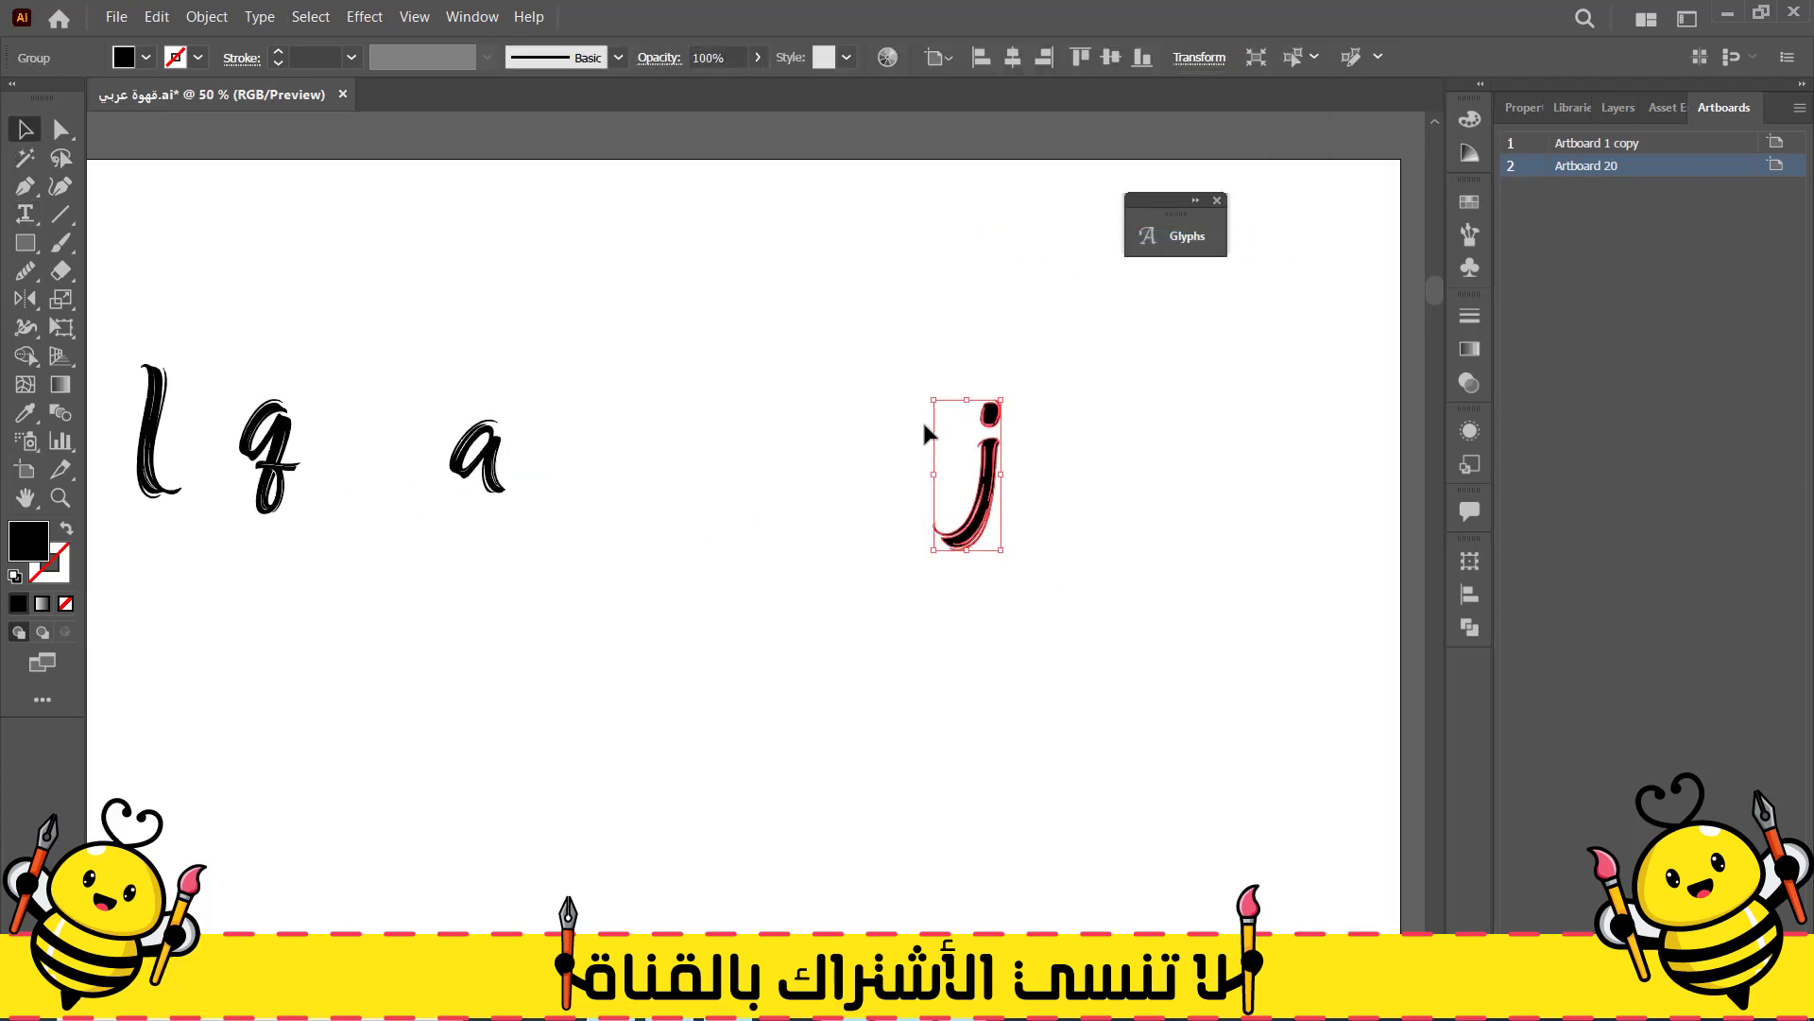
click(923, 418)
drag(1027, 366, 1029, 369)
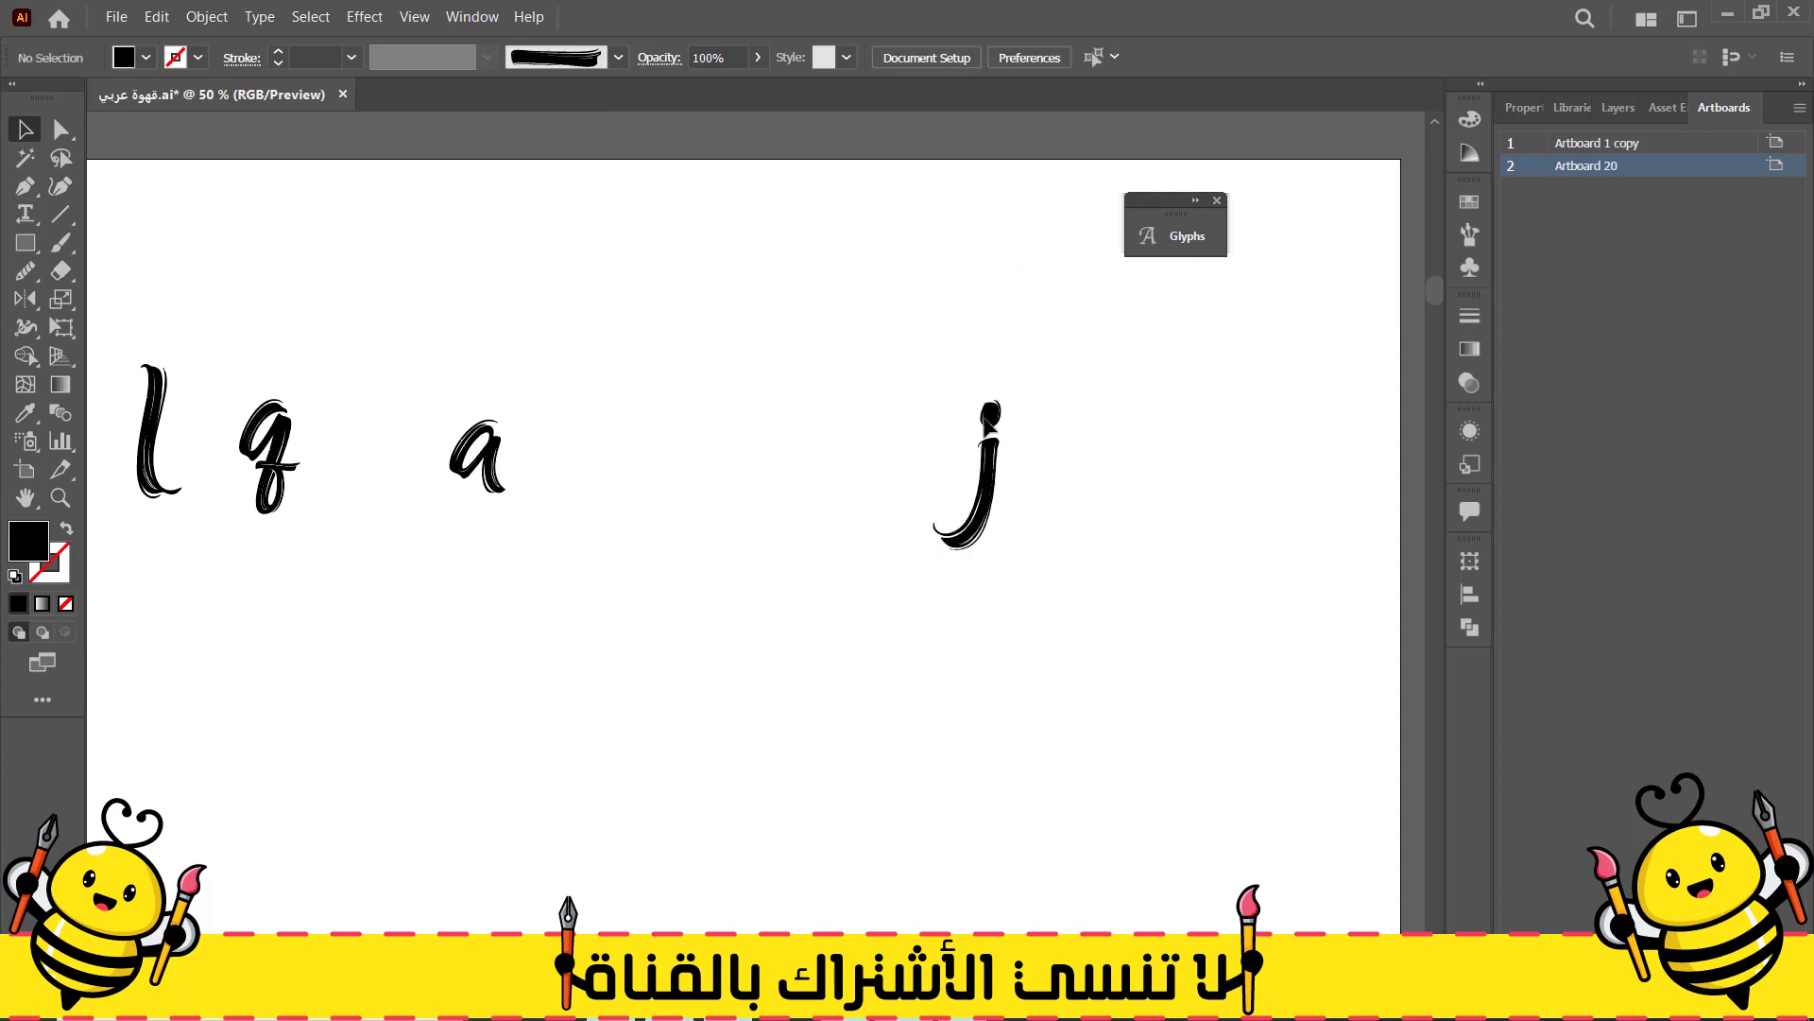
scroll(986, 417, up, 2)
drag(921, 443, 1096, 336)
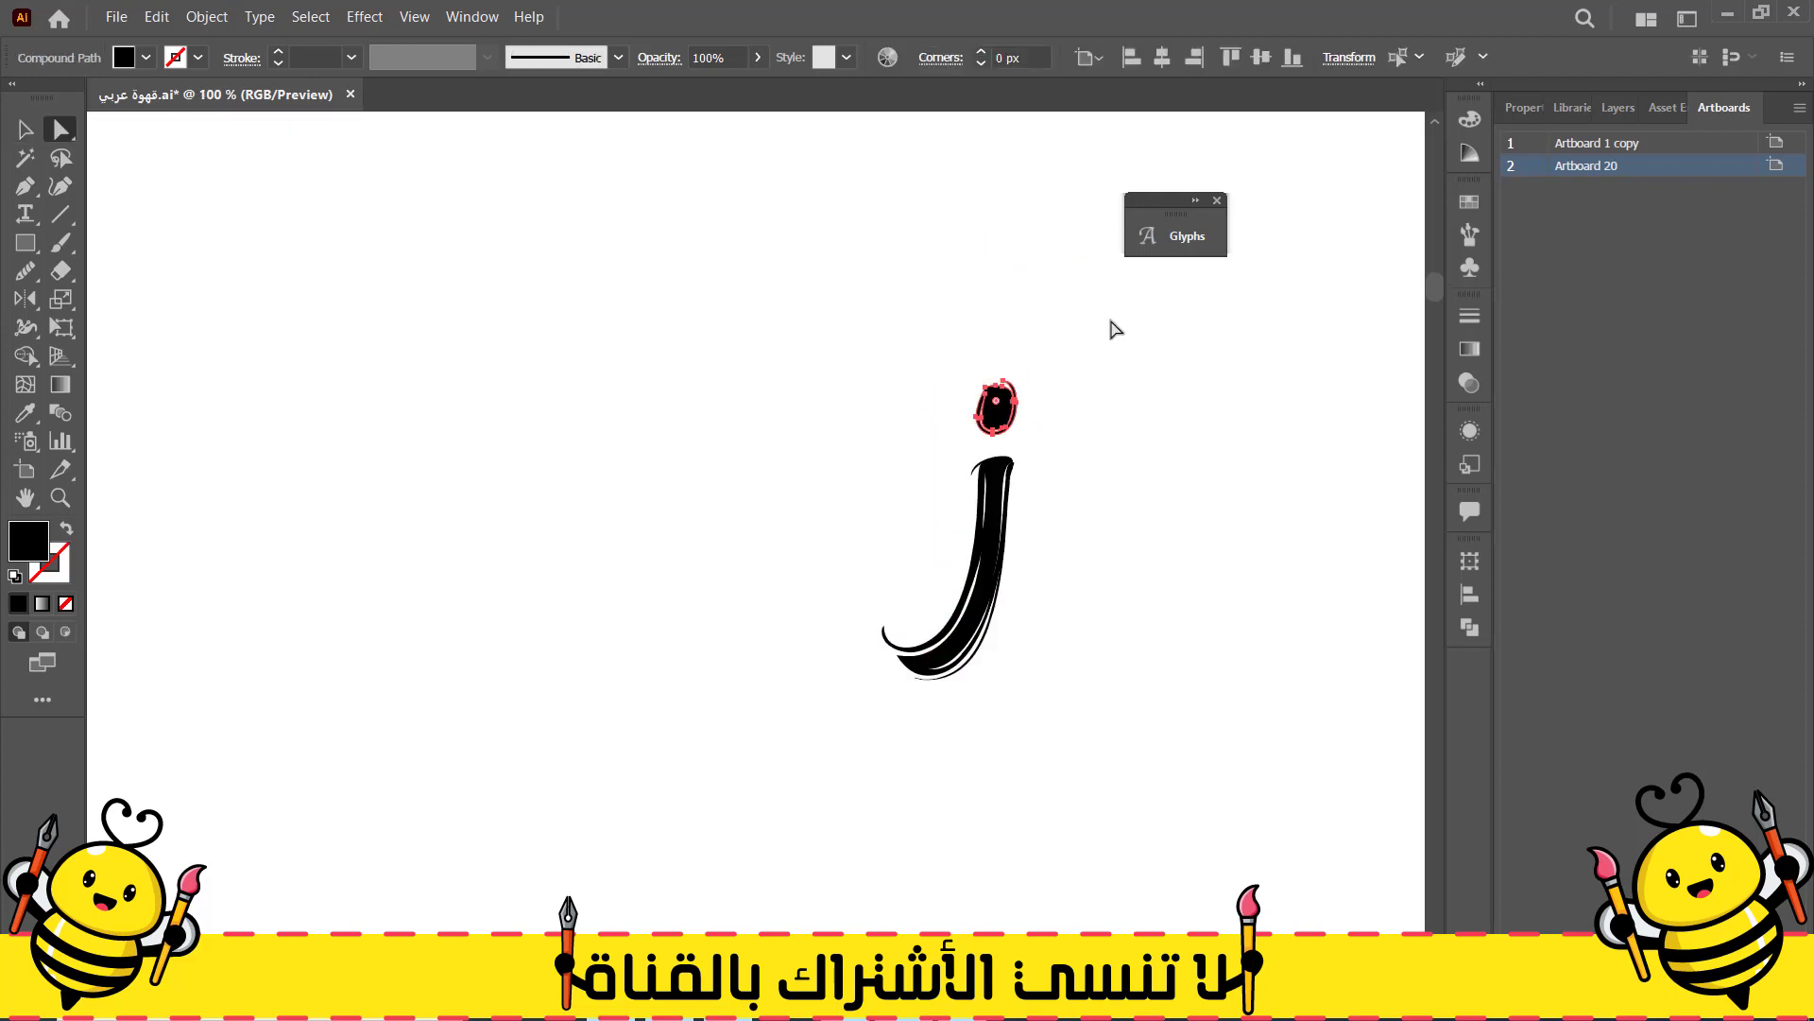
key(Delete)
Move the letter a about 362 px right, next to the dotless j, and convert it to outlines
scroll(444, 536, down, 1)
drag(146, 501, 595, 492)
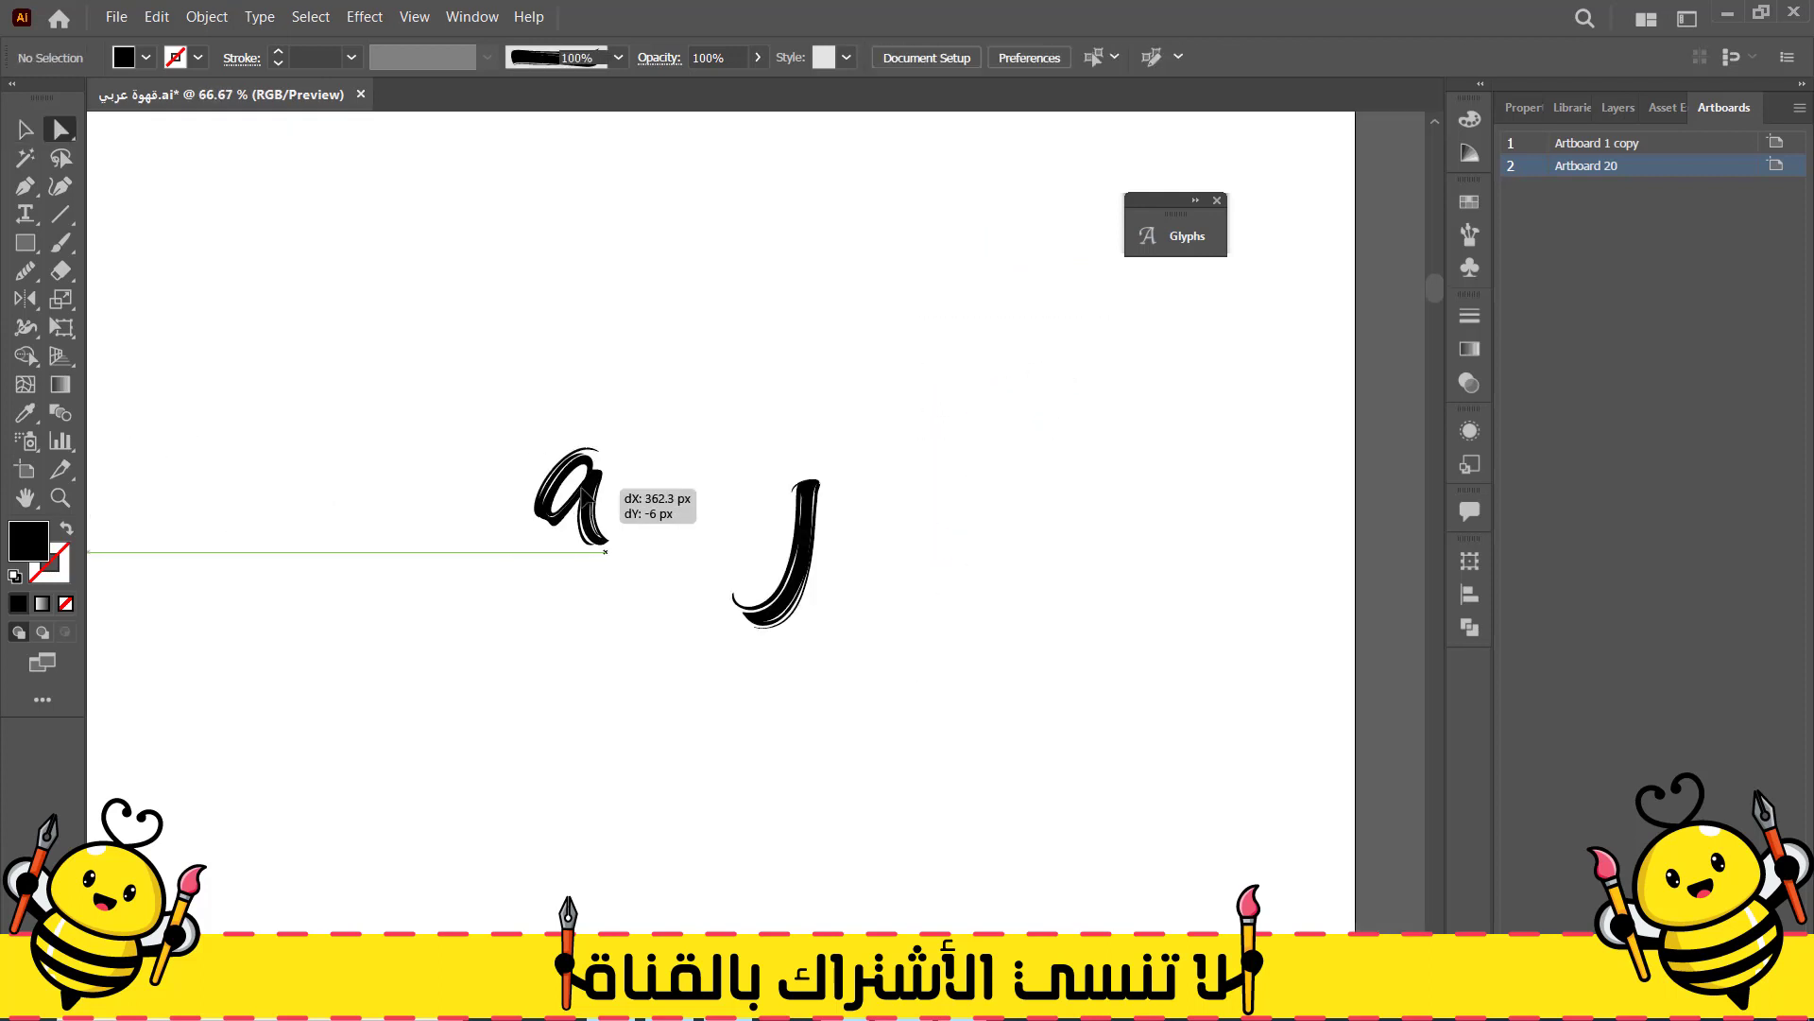
right_click(595, 492)
key(Escape)
click(139, 177)
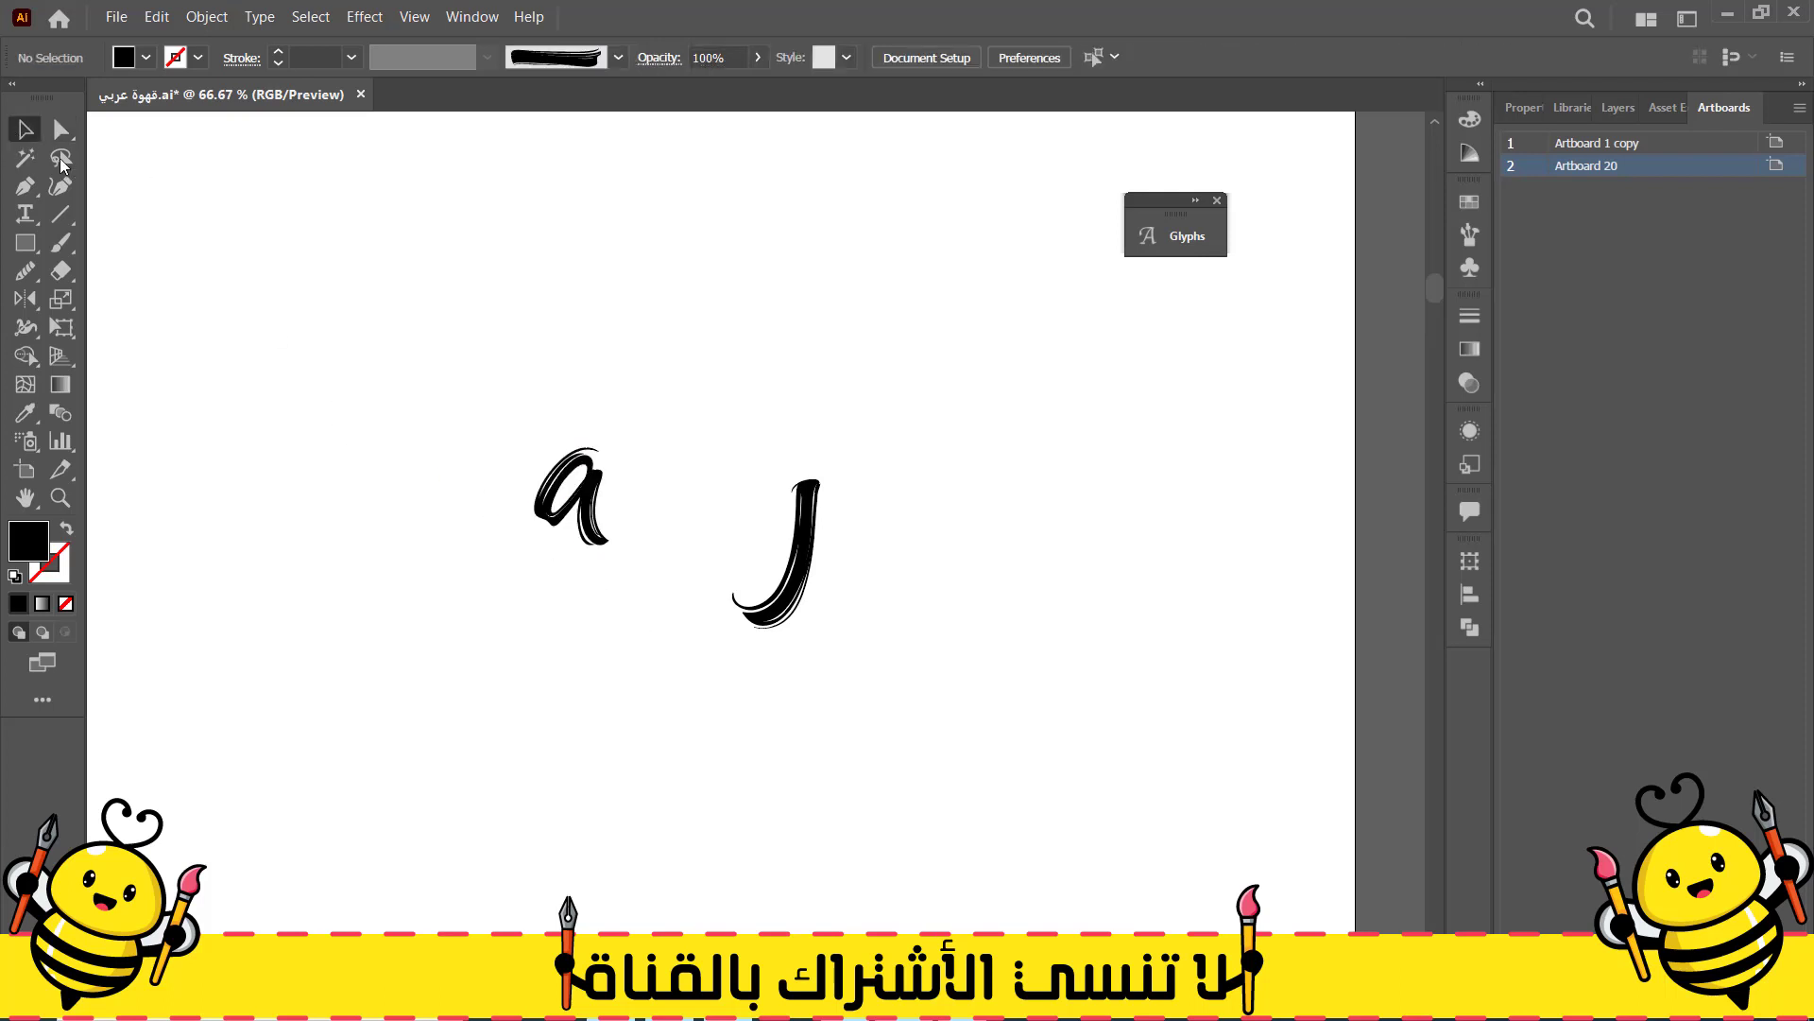
Reflect the outlined a across the vertical axis
right_click(565, 515)
mouse_move(662, 736)
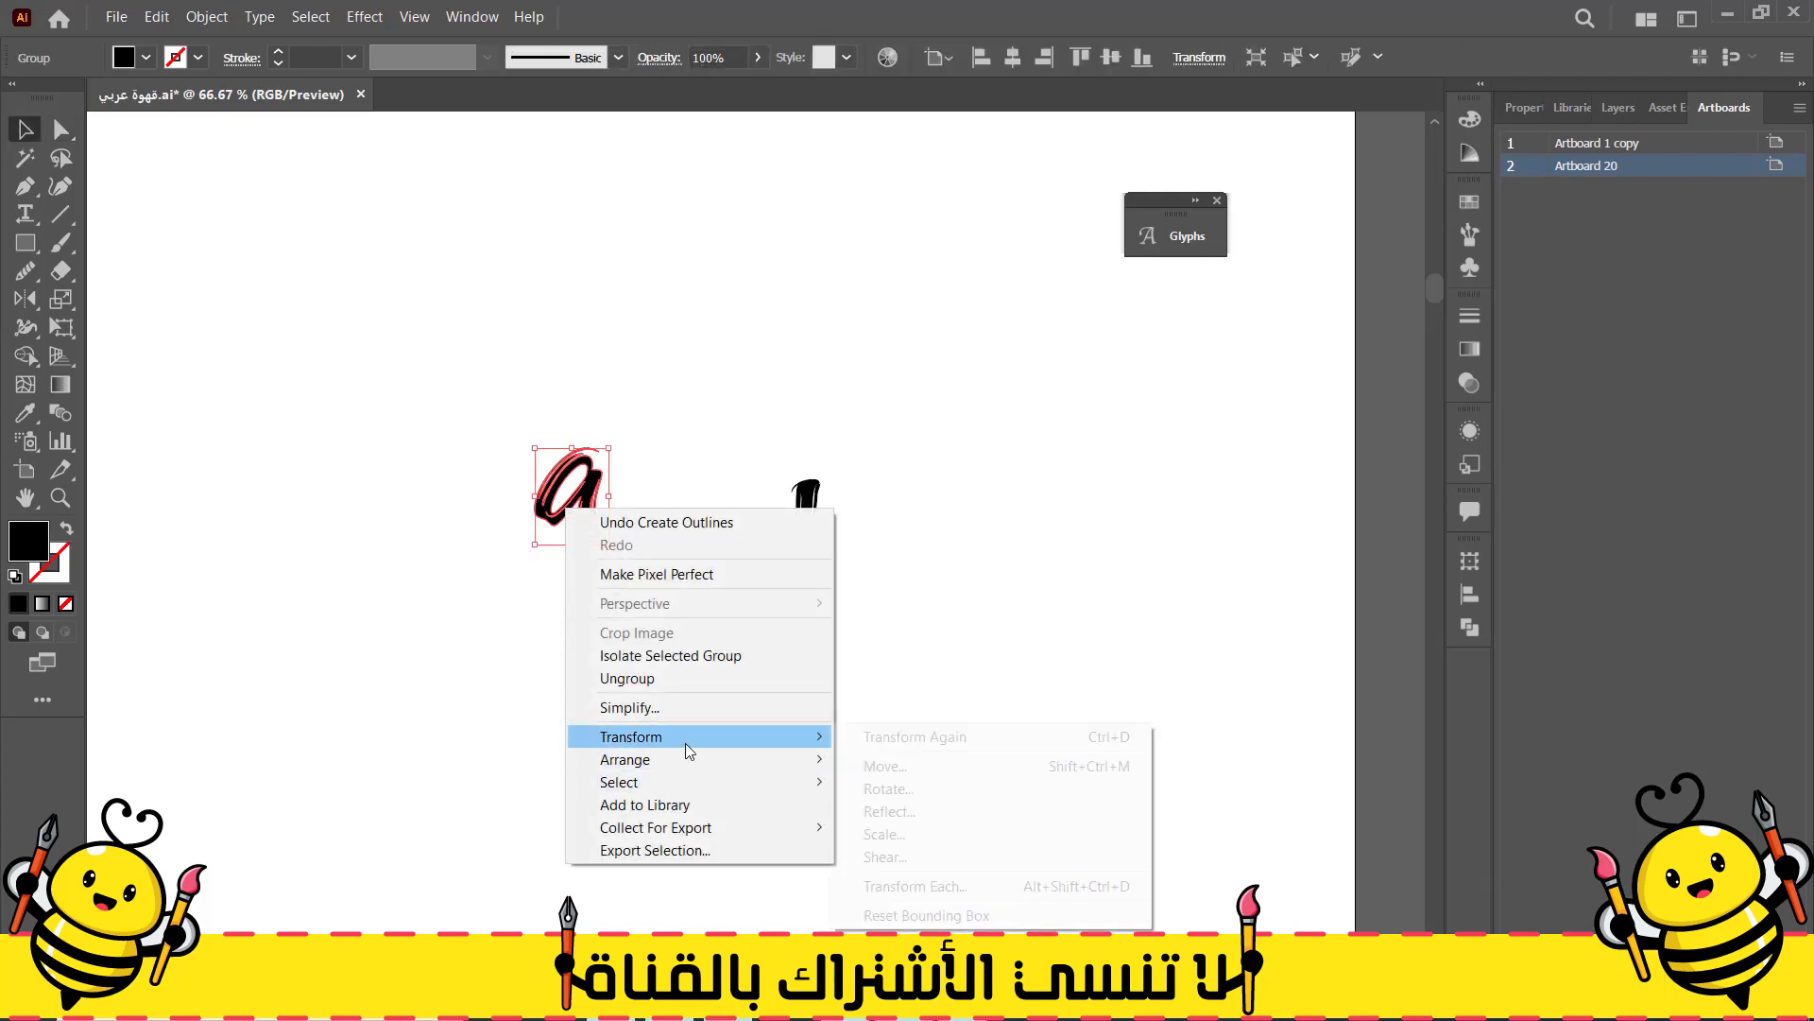
click(888, 811)
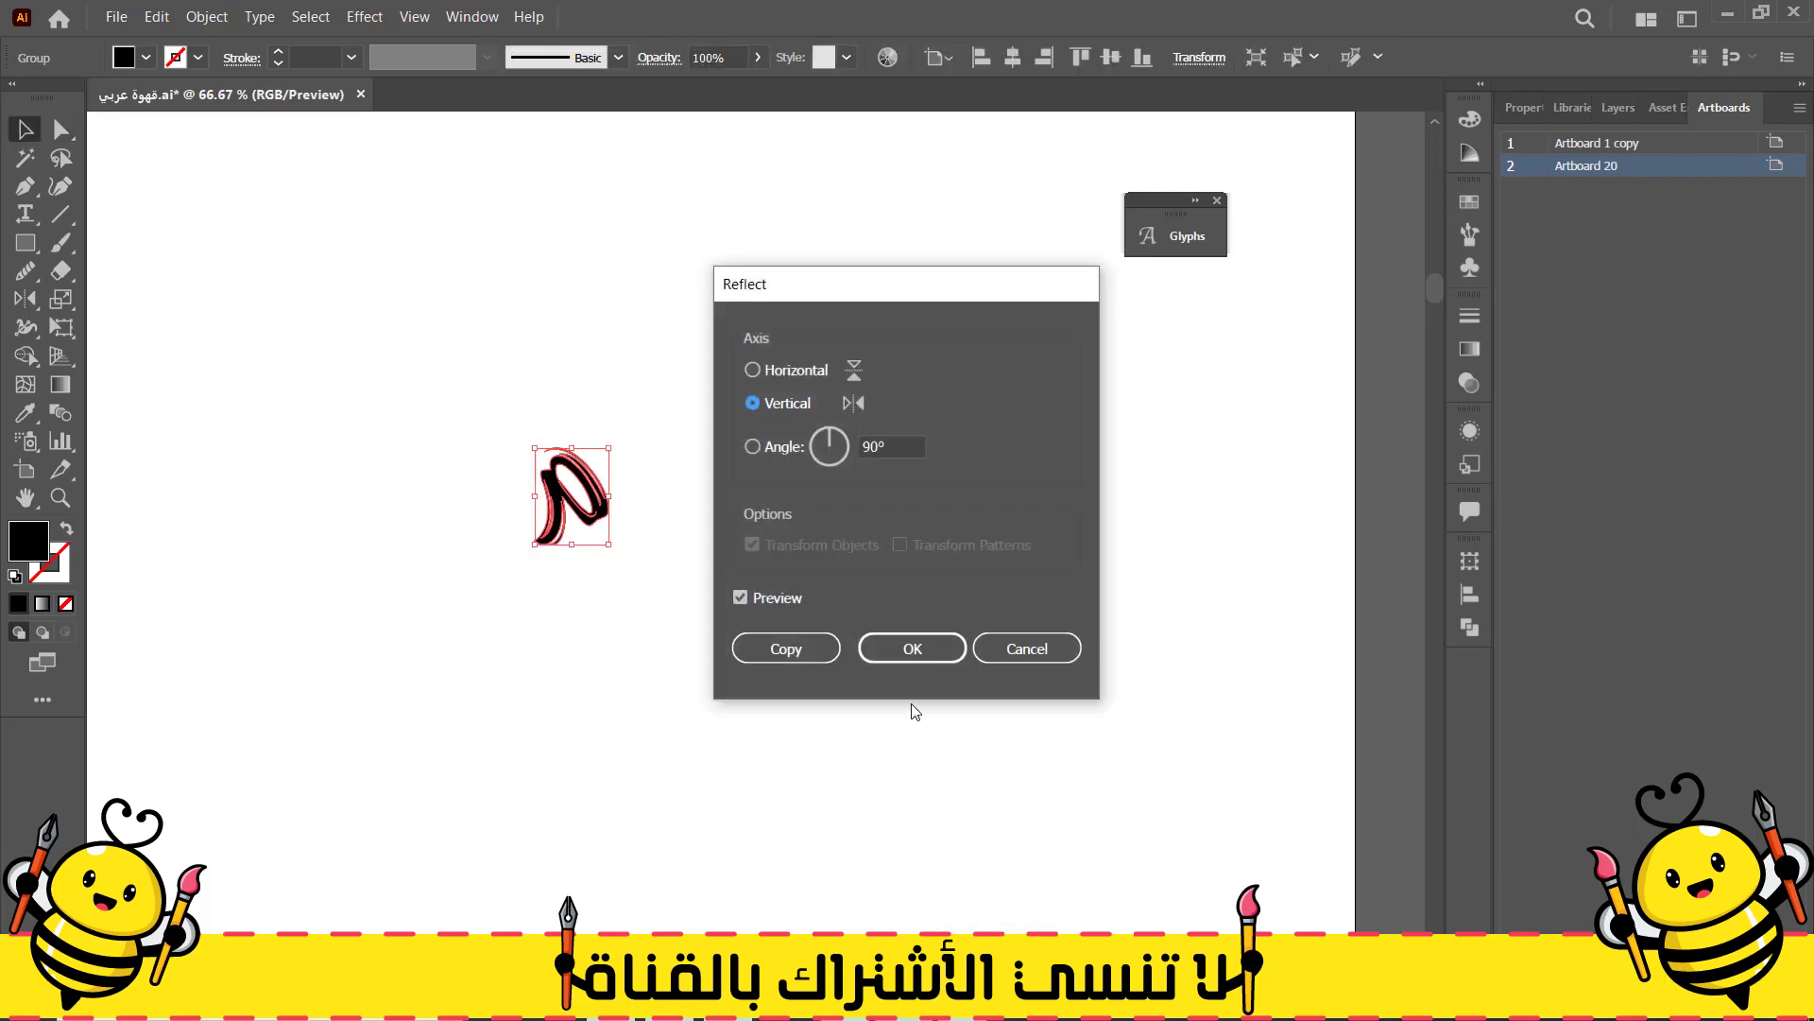
click(909, 652)
Rotate the mirrored a so its tail extends left, and fit its bowl against the dotless j's stem
drag(618, 442, 638, 480)
drag(588, 519, 749, 567)
drag(688, 501, 666, 477)
drag(770, 548, 770, 544)
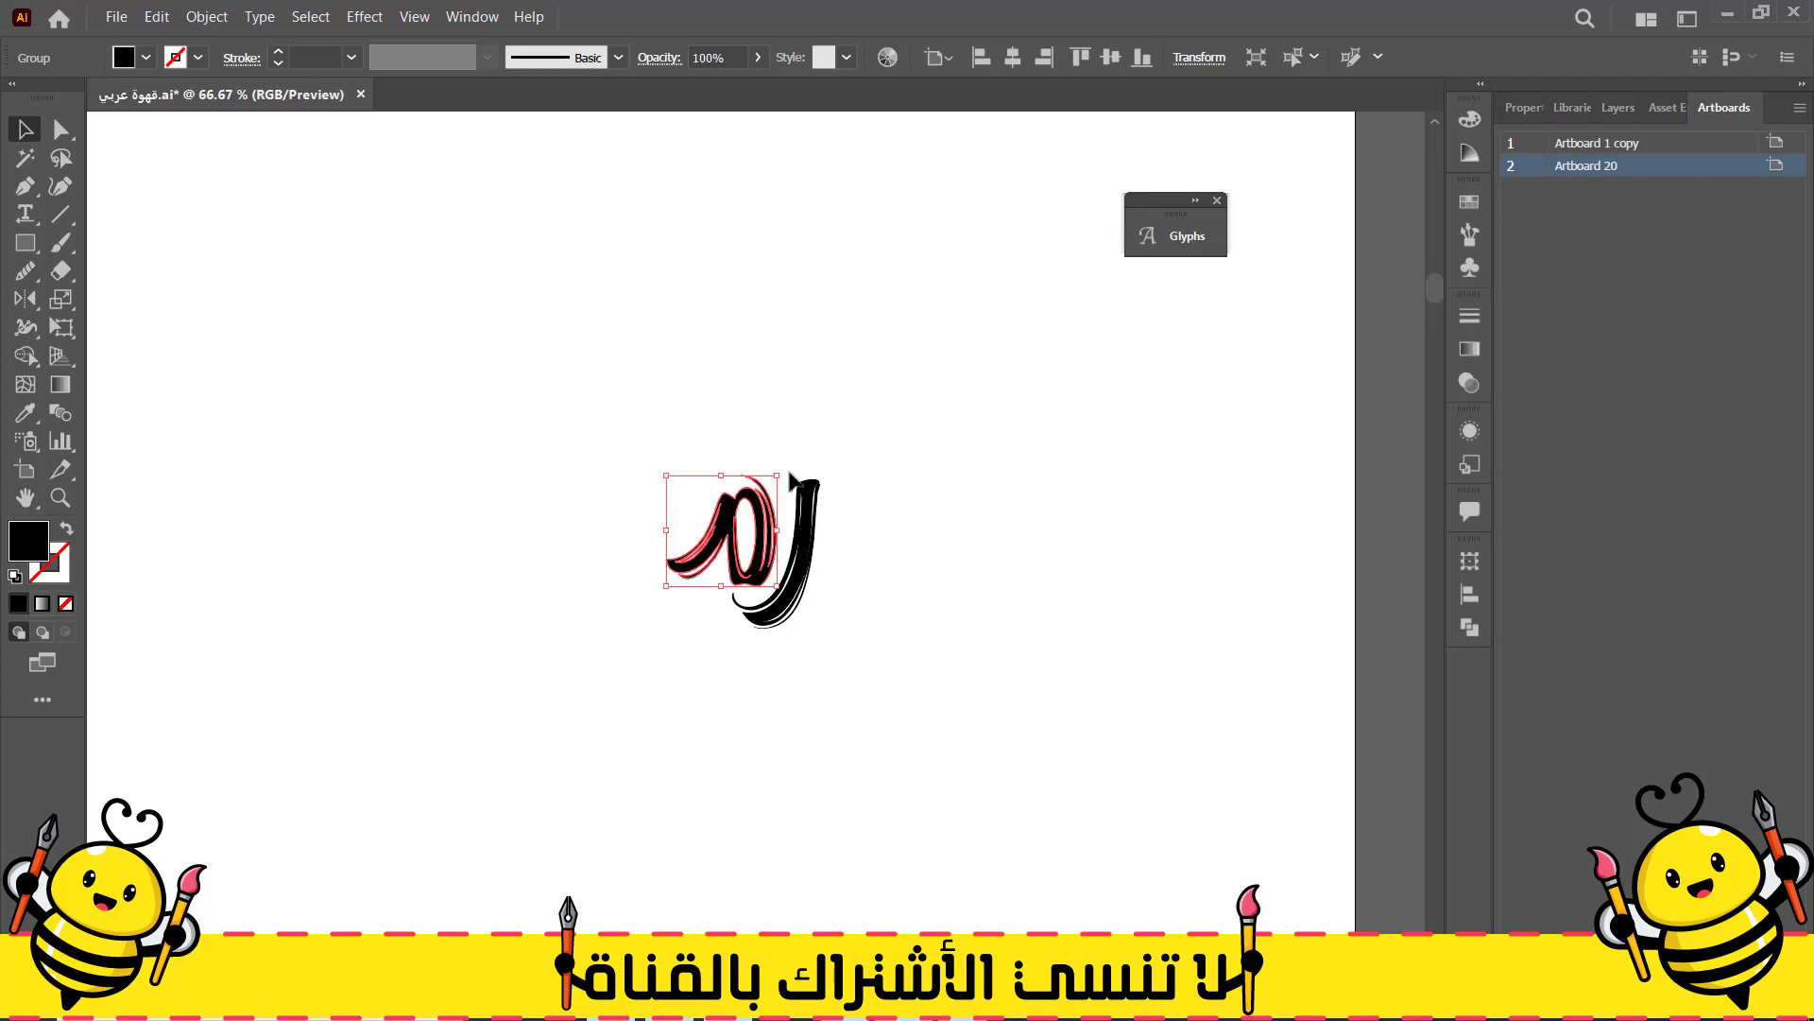
drag(787, 464, 786, 530)
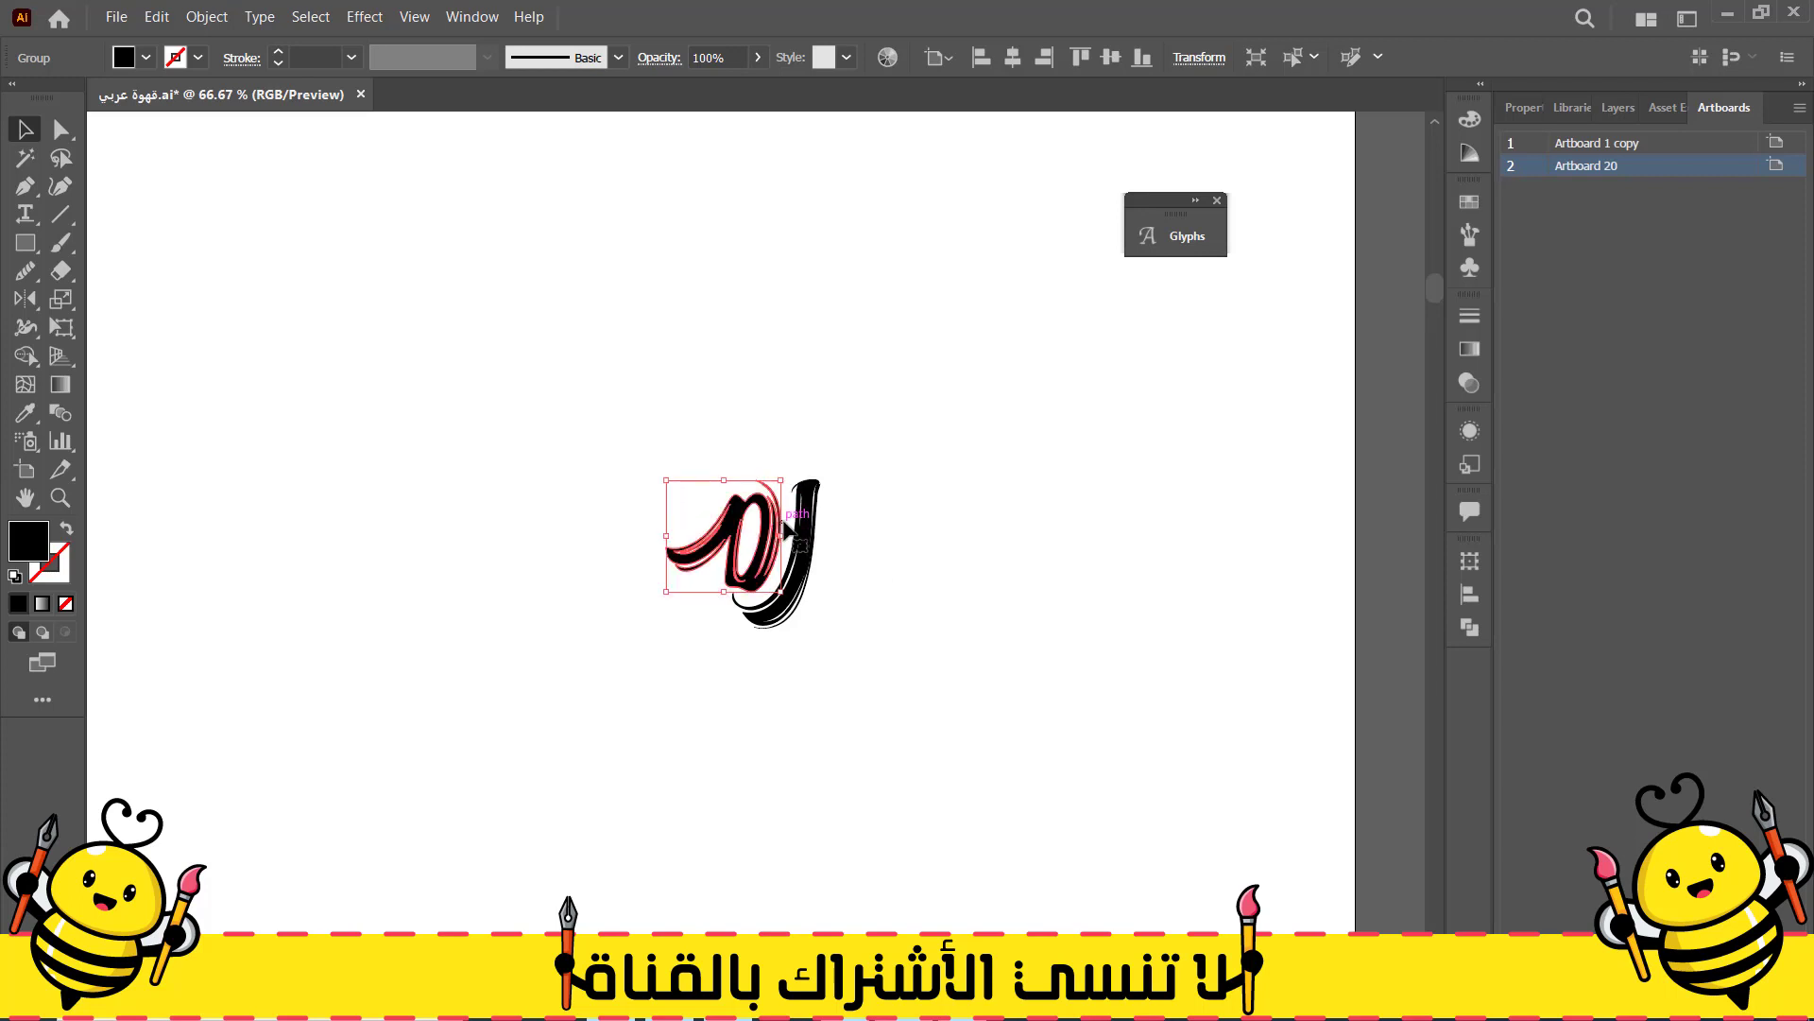
Bring the q near the joined letters, rotate it about 62°, and convert it to outlines
click(584, 600)
drag(427, 621, 700, 575)
drag(142, 468, 704, 480)
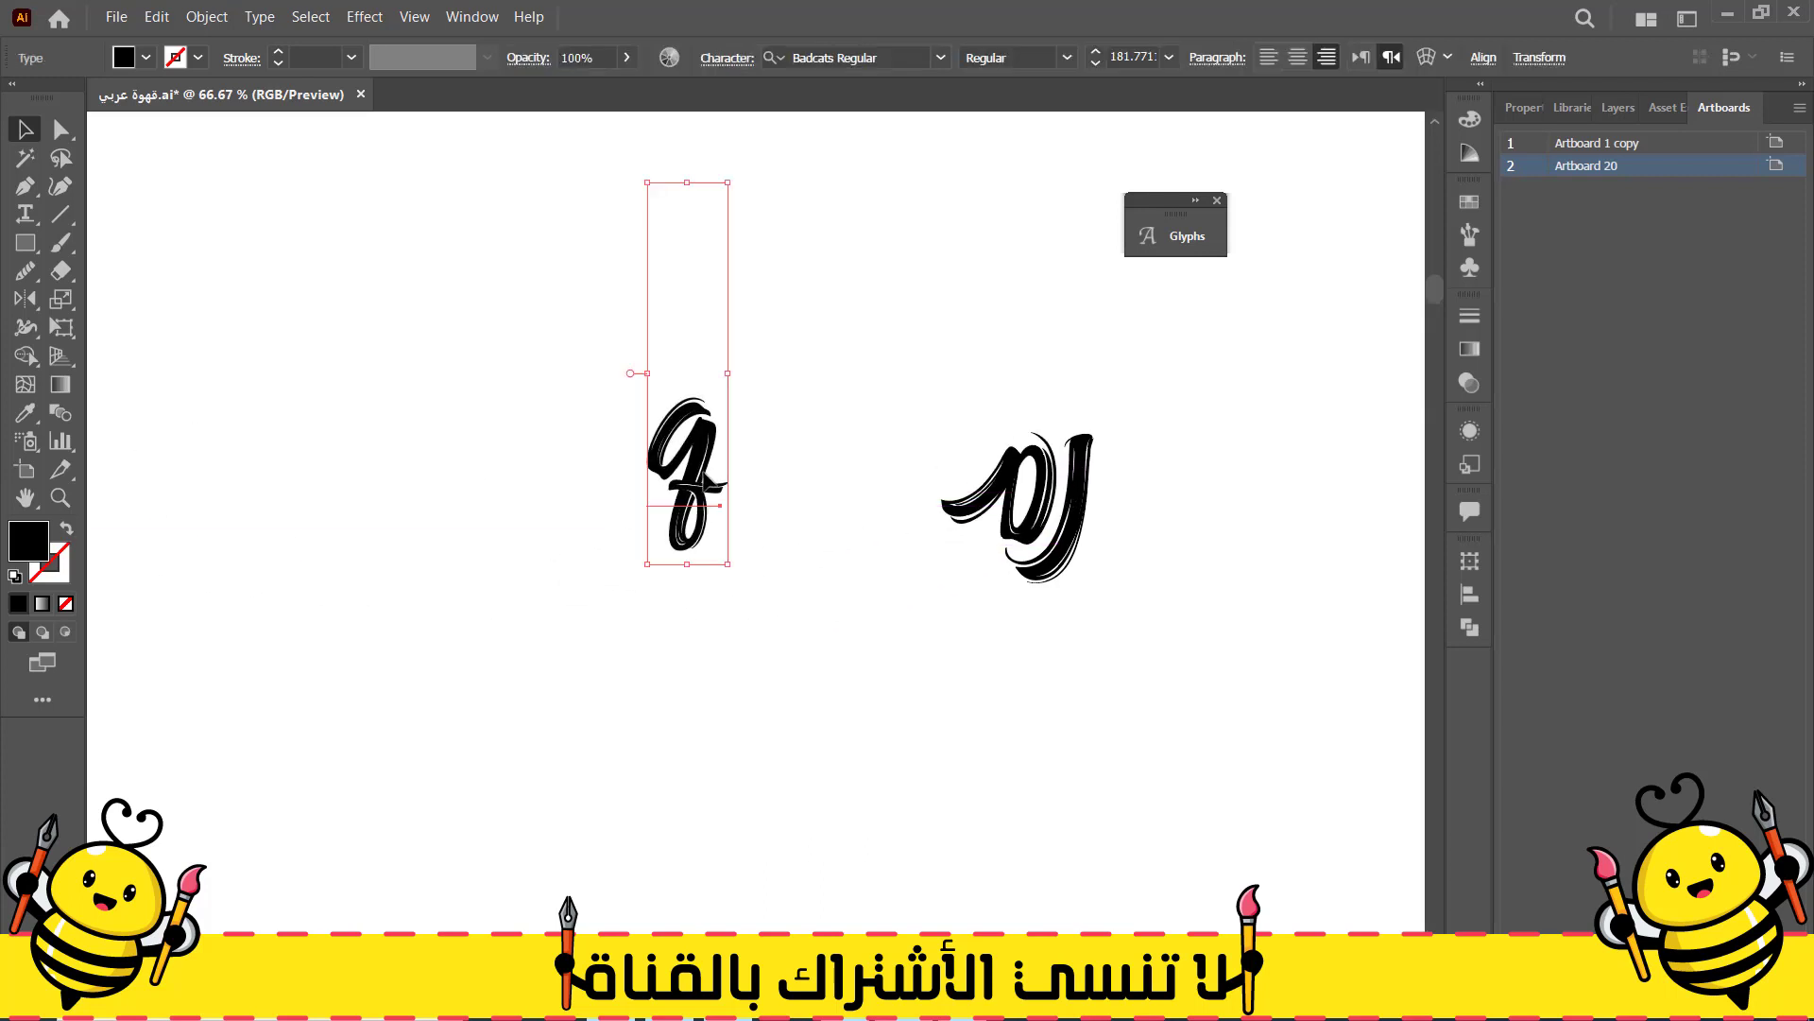
drag(733, 574, 855, 416)
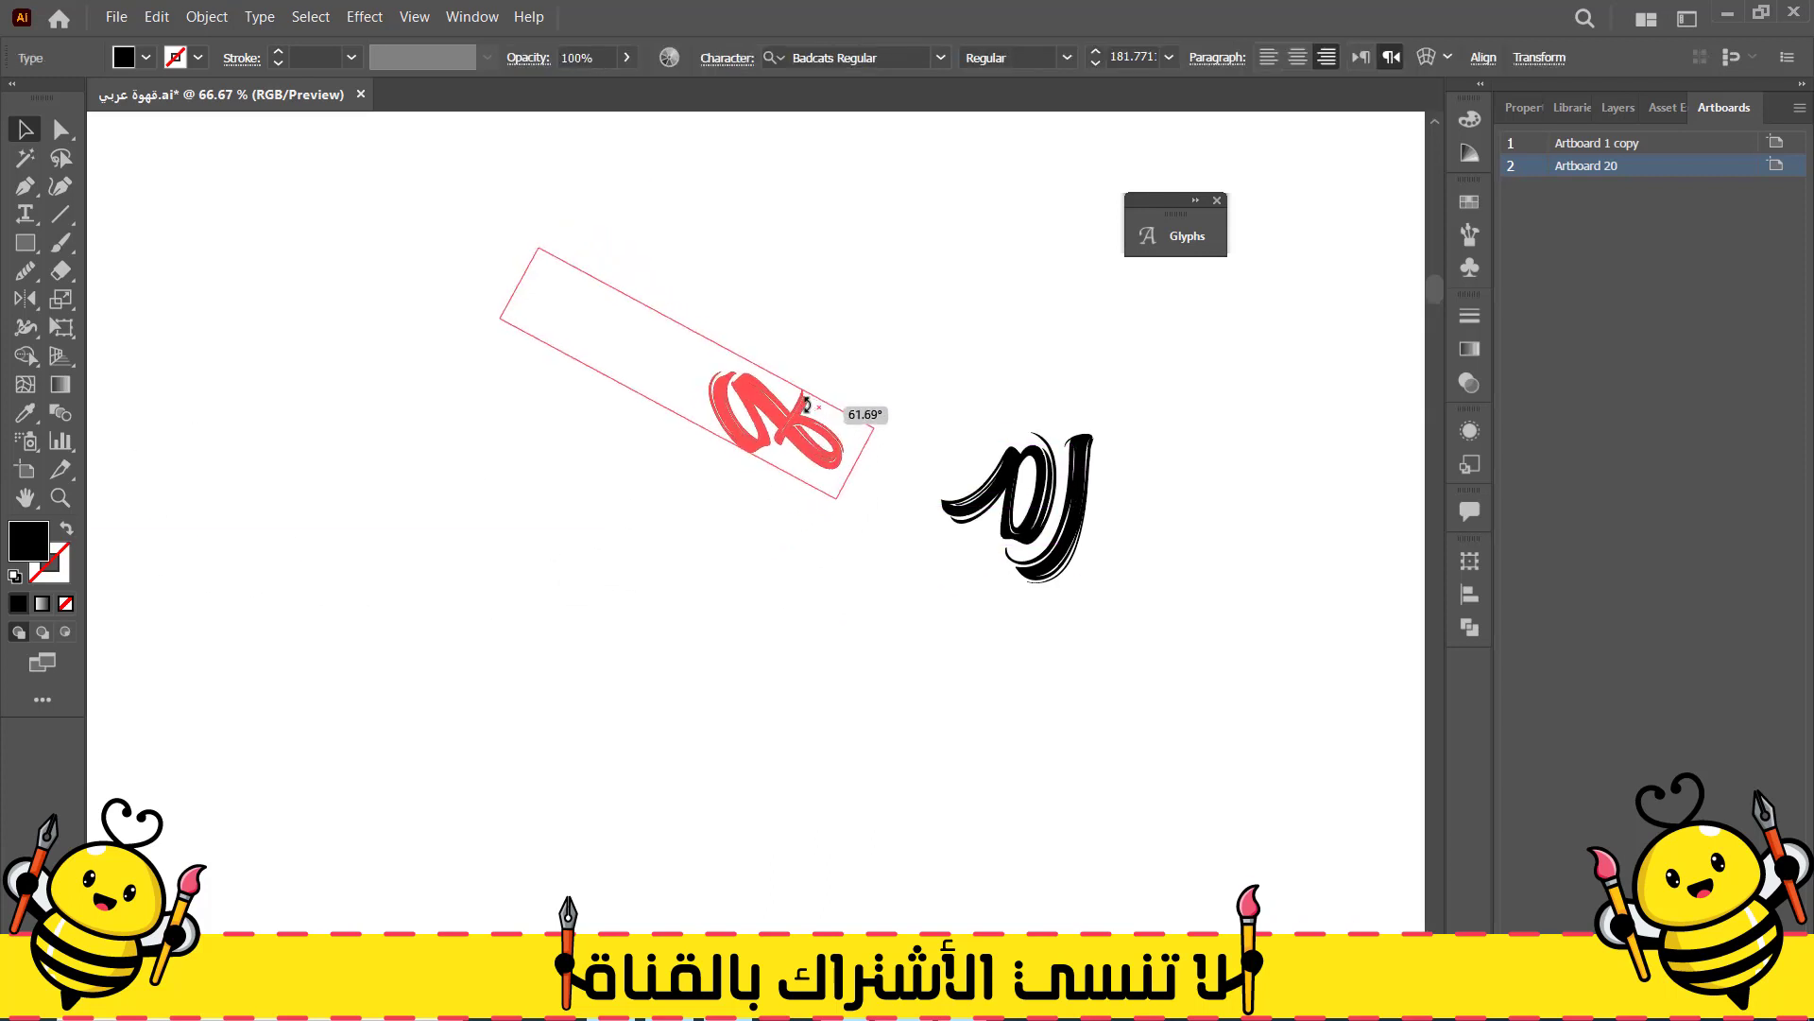
right_click(813, 421)
click(869, 592)
Flip the outlined q vertically and place it just left of the mirrored a's tail
drag(730, 614, 690, 248)
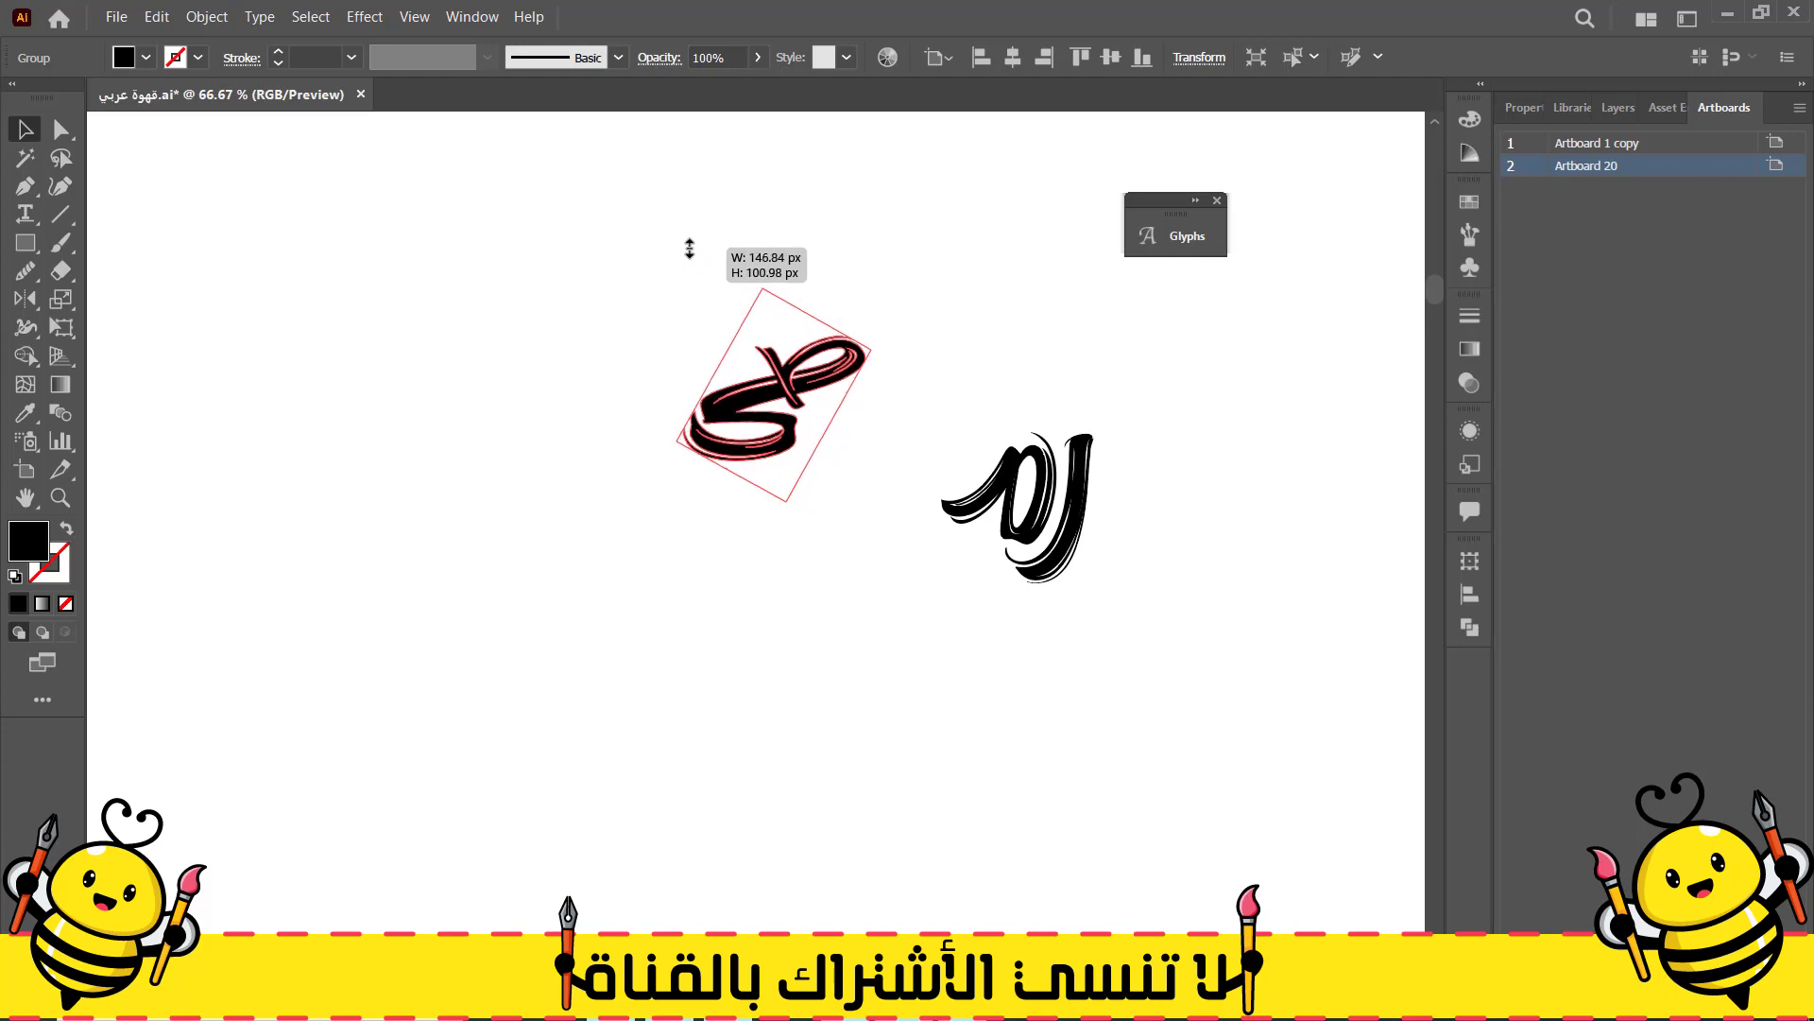
drag(766, 406, 812, 531)
click(816, 693)
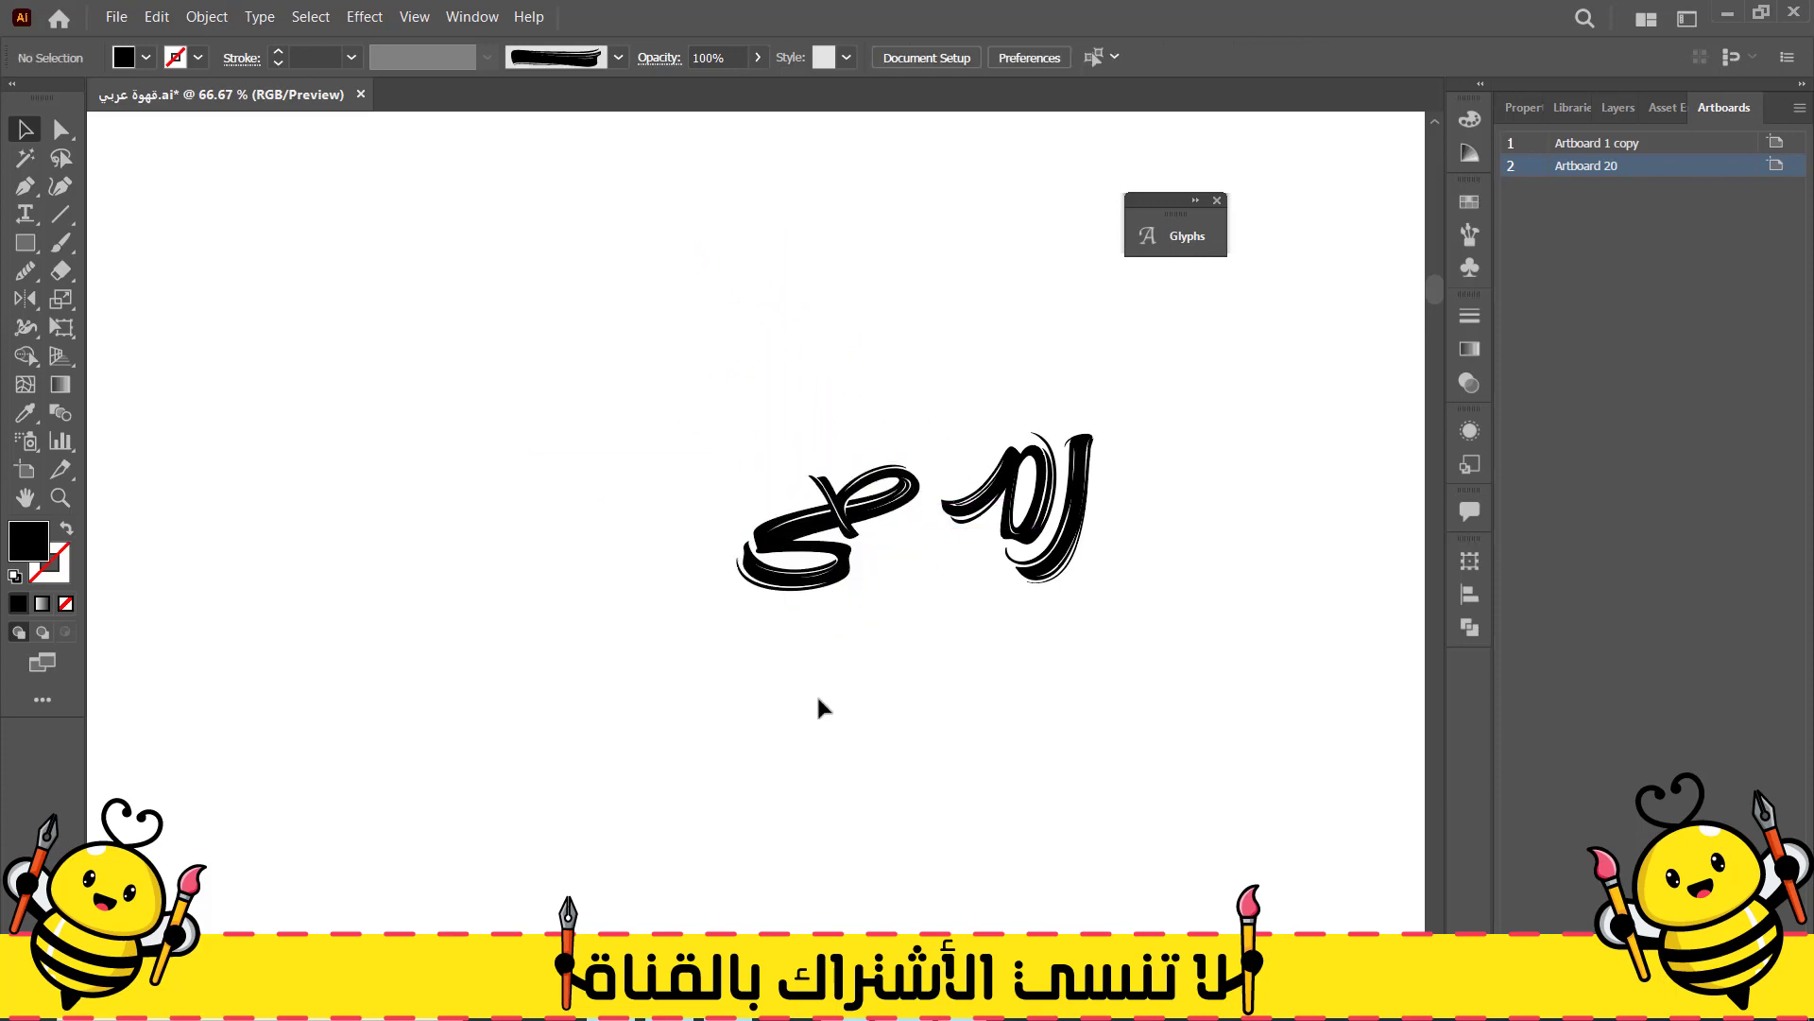
Draw a Pen path from the q's crossbar around the whole lower-left curve, enclosing the part to remove
key(p)
scroll(840, 533, up, 4)
click(838, 508)
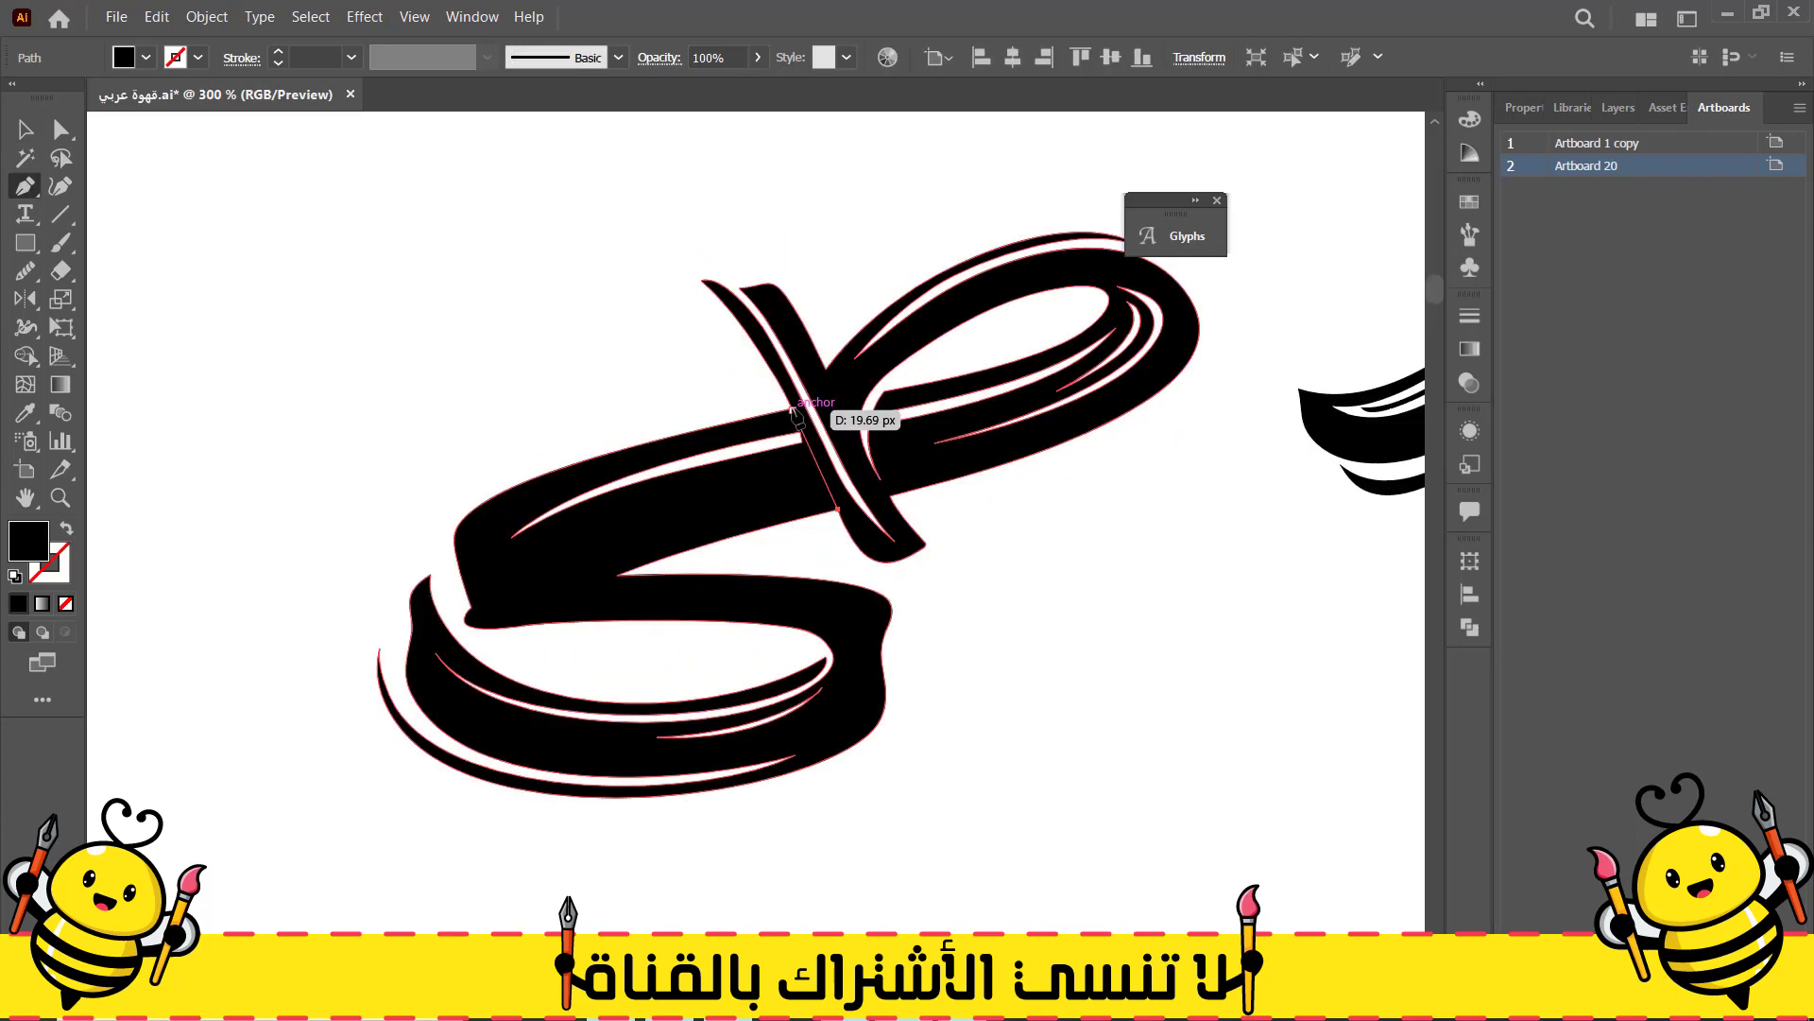
click(378, 360)
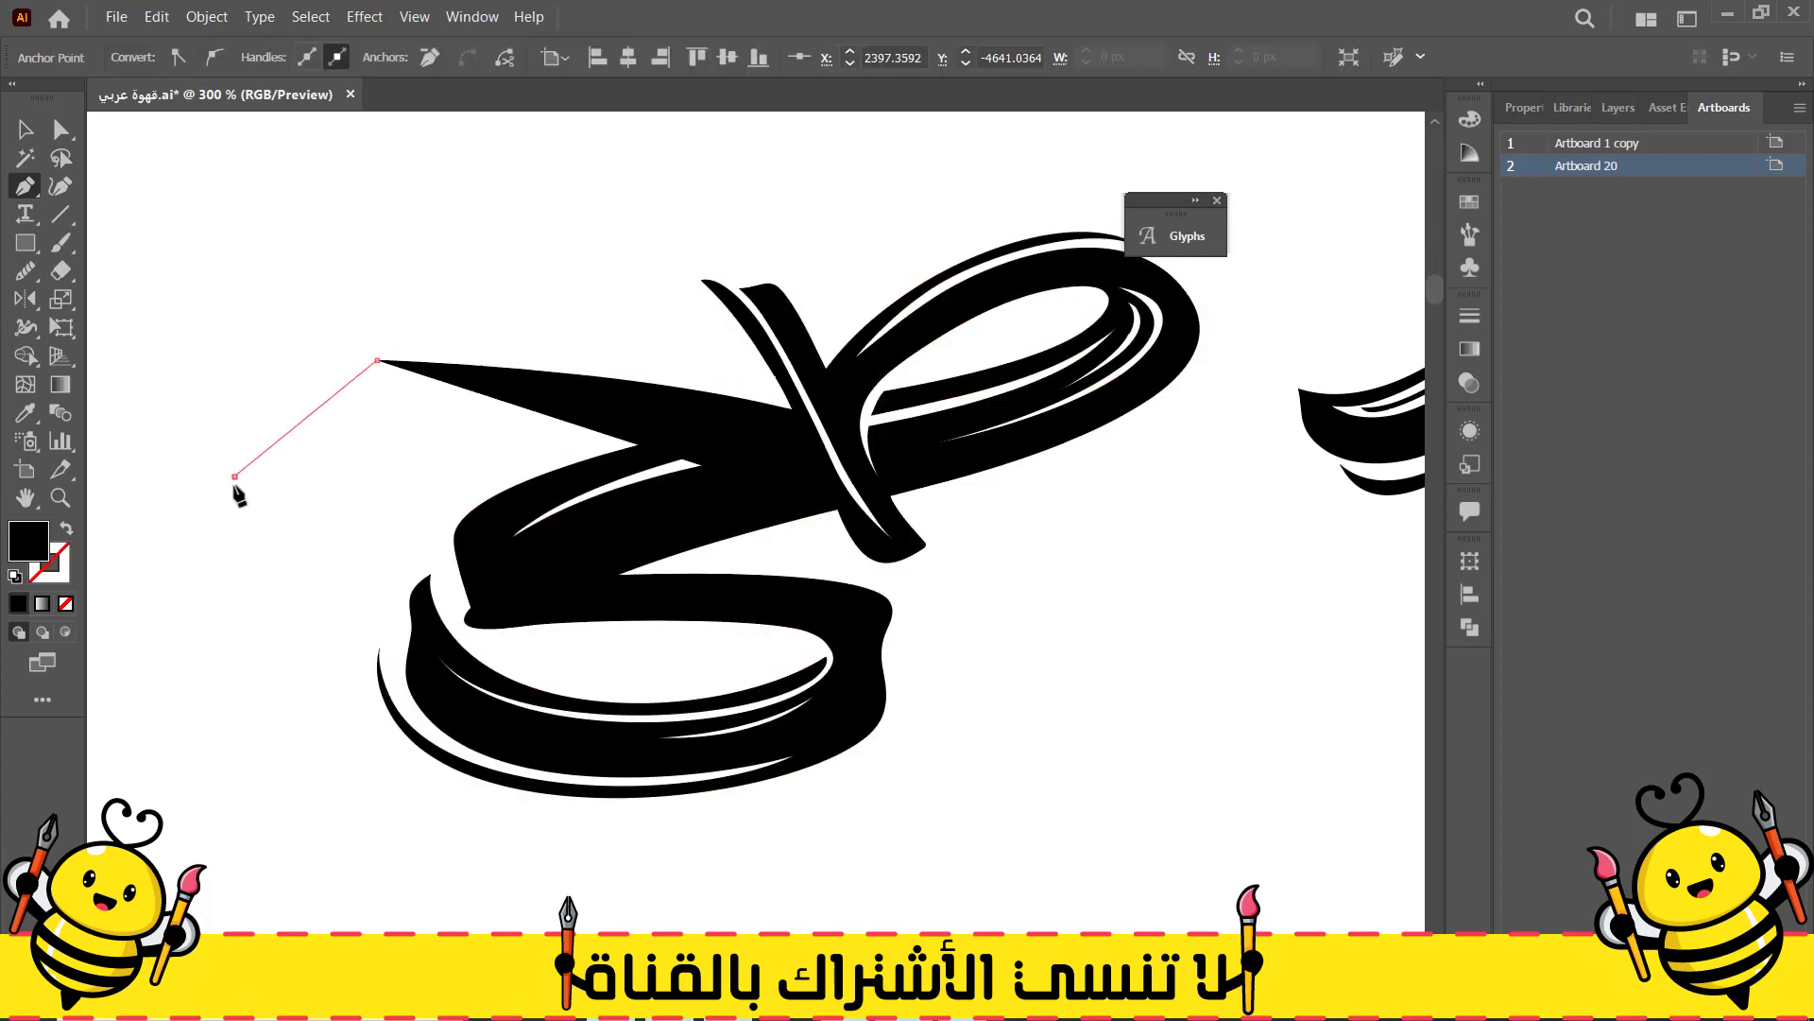
click(234, 477)
click(215, 652)
click(316, 780)
click(446, 861)
click(799, 853)
click(998, 750)
click(945, 602)
click(877, 571)
click(827, 549)
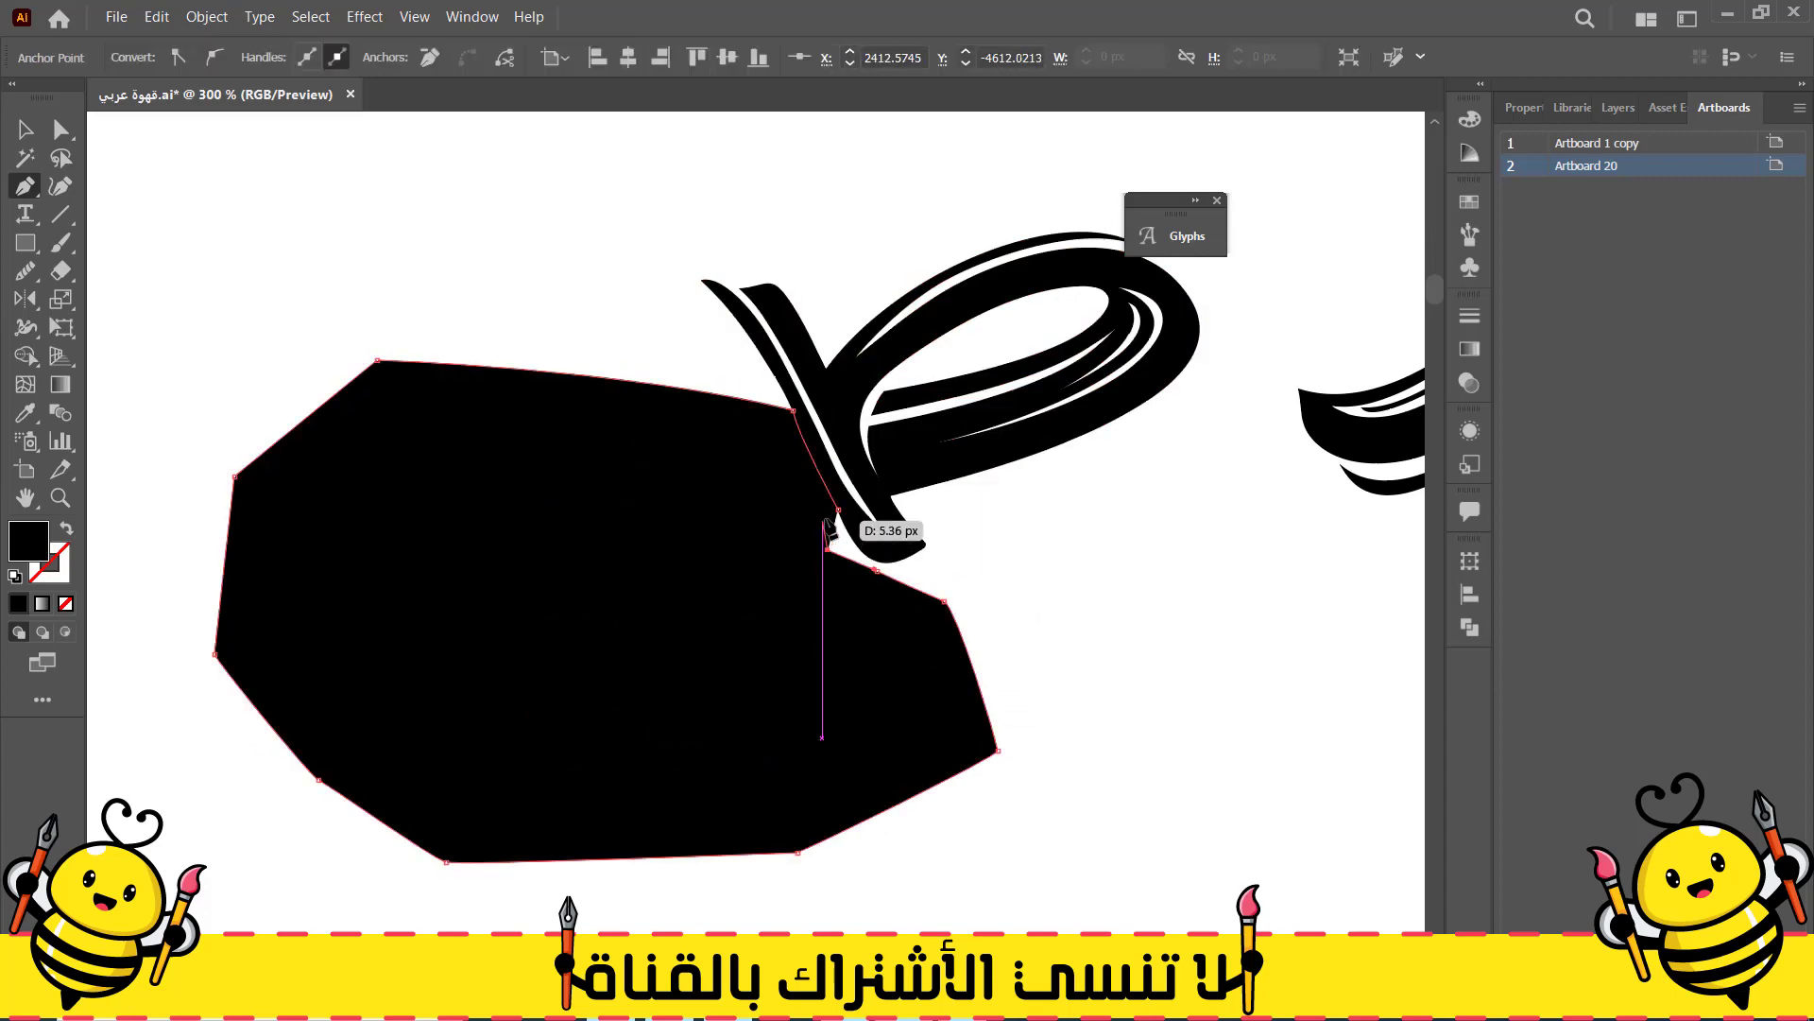
Cut away the q's enclosed lower-left curve together with the drawn shape using the Shape Builder tool
key(a)
shift+click(894, 522)
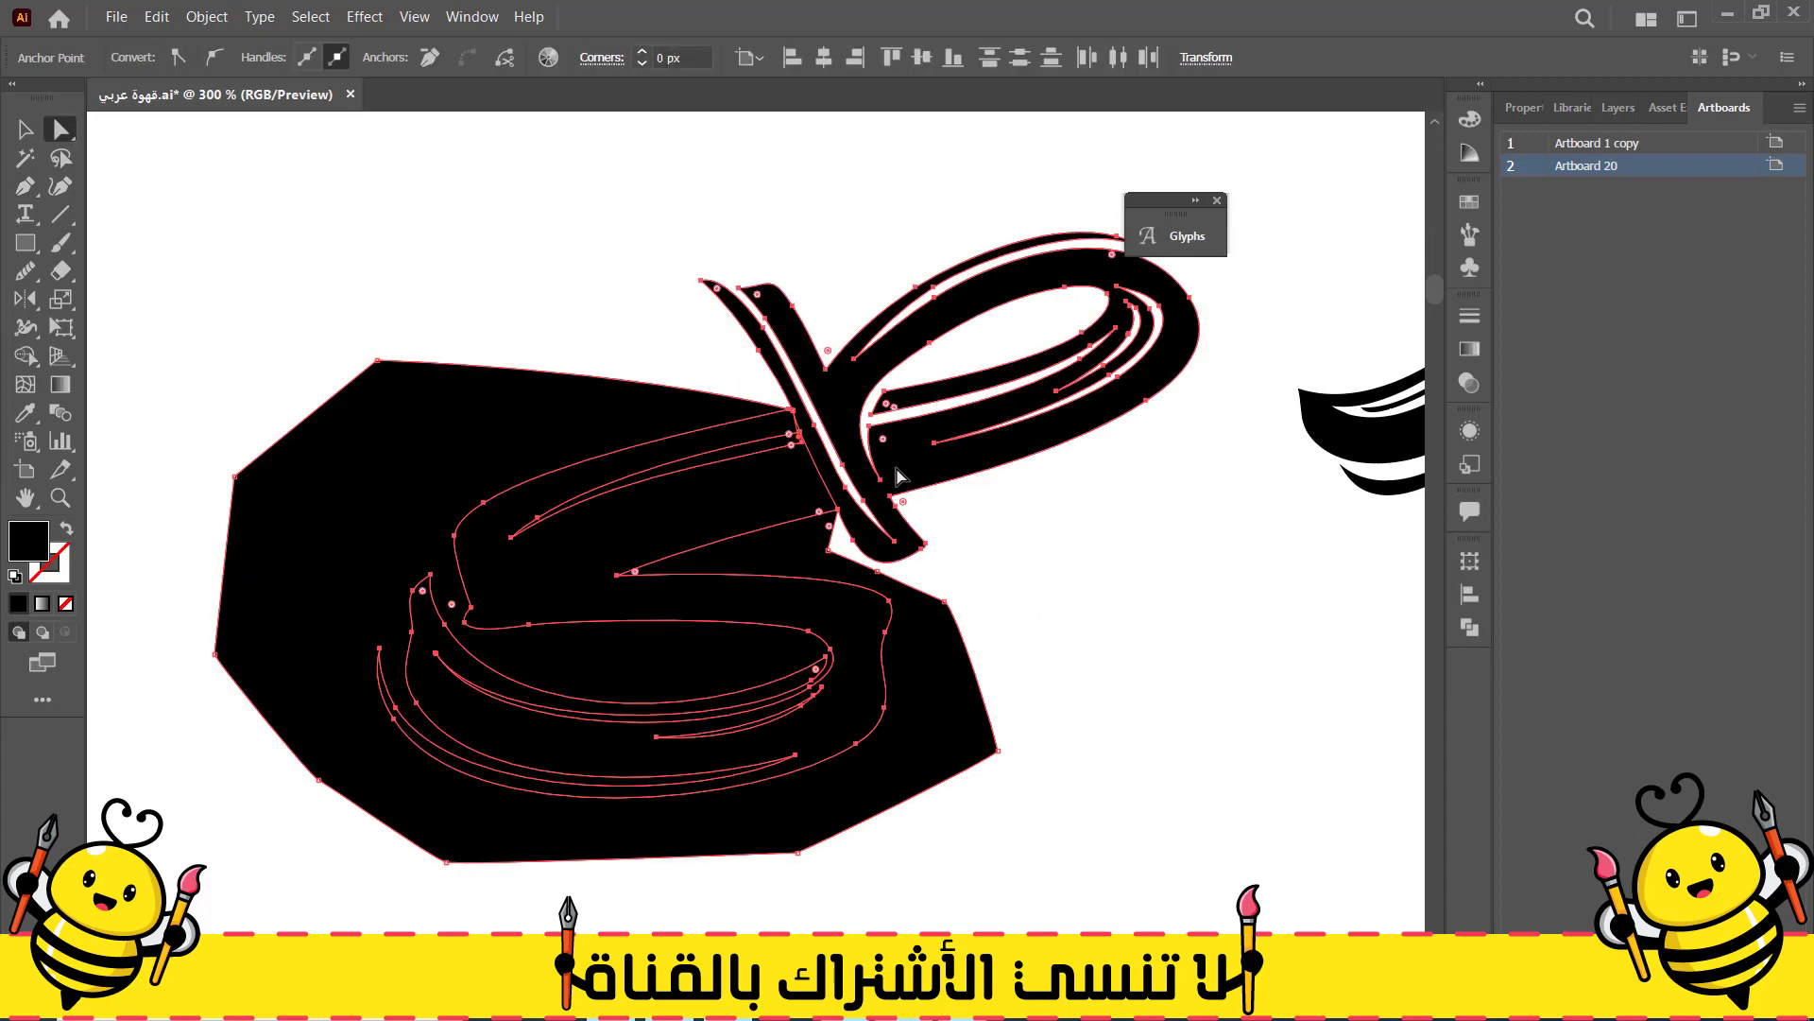
key(shift+m)
alt+drag(1015, 604, 690, 576)
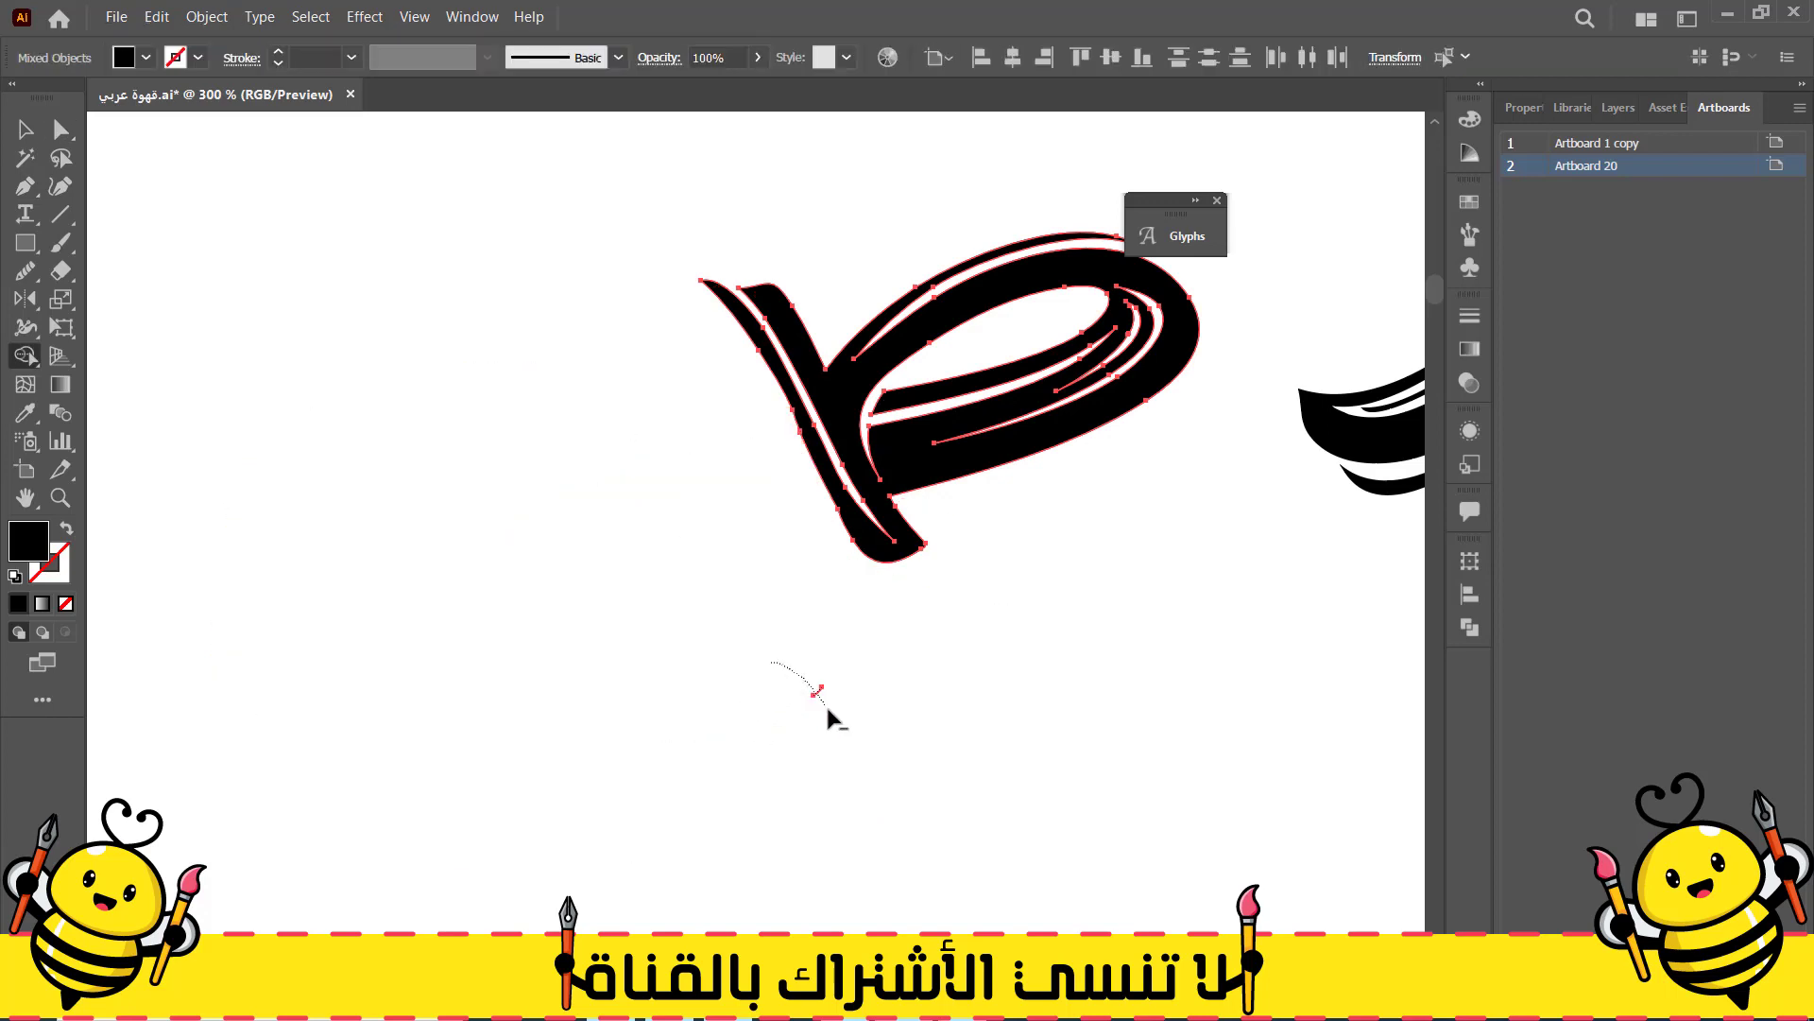
key(ctrl+1)
Move the remaining q loop rightward so it joins the mirrored a's tail
key(v)
click(737, 629)
drag(823, 575, 896, 559)
Rotate the q loop slightly clockwise and enlarge it to match the neighbouring letters where it meets the tail
scroll(921, 655, up, 2)
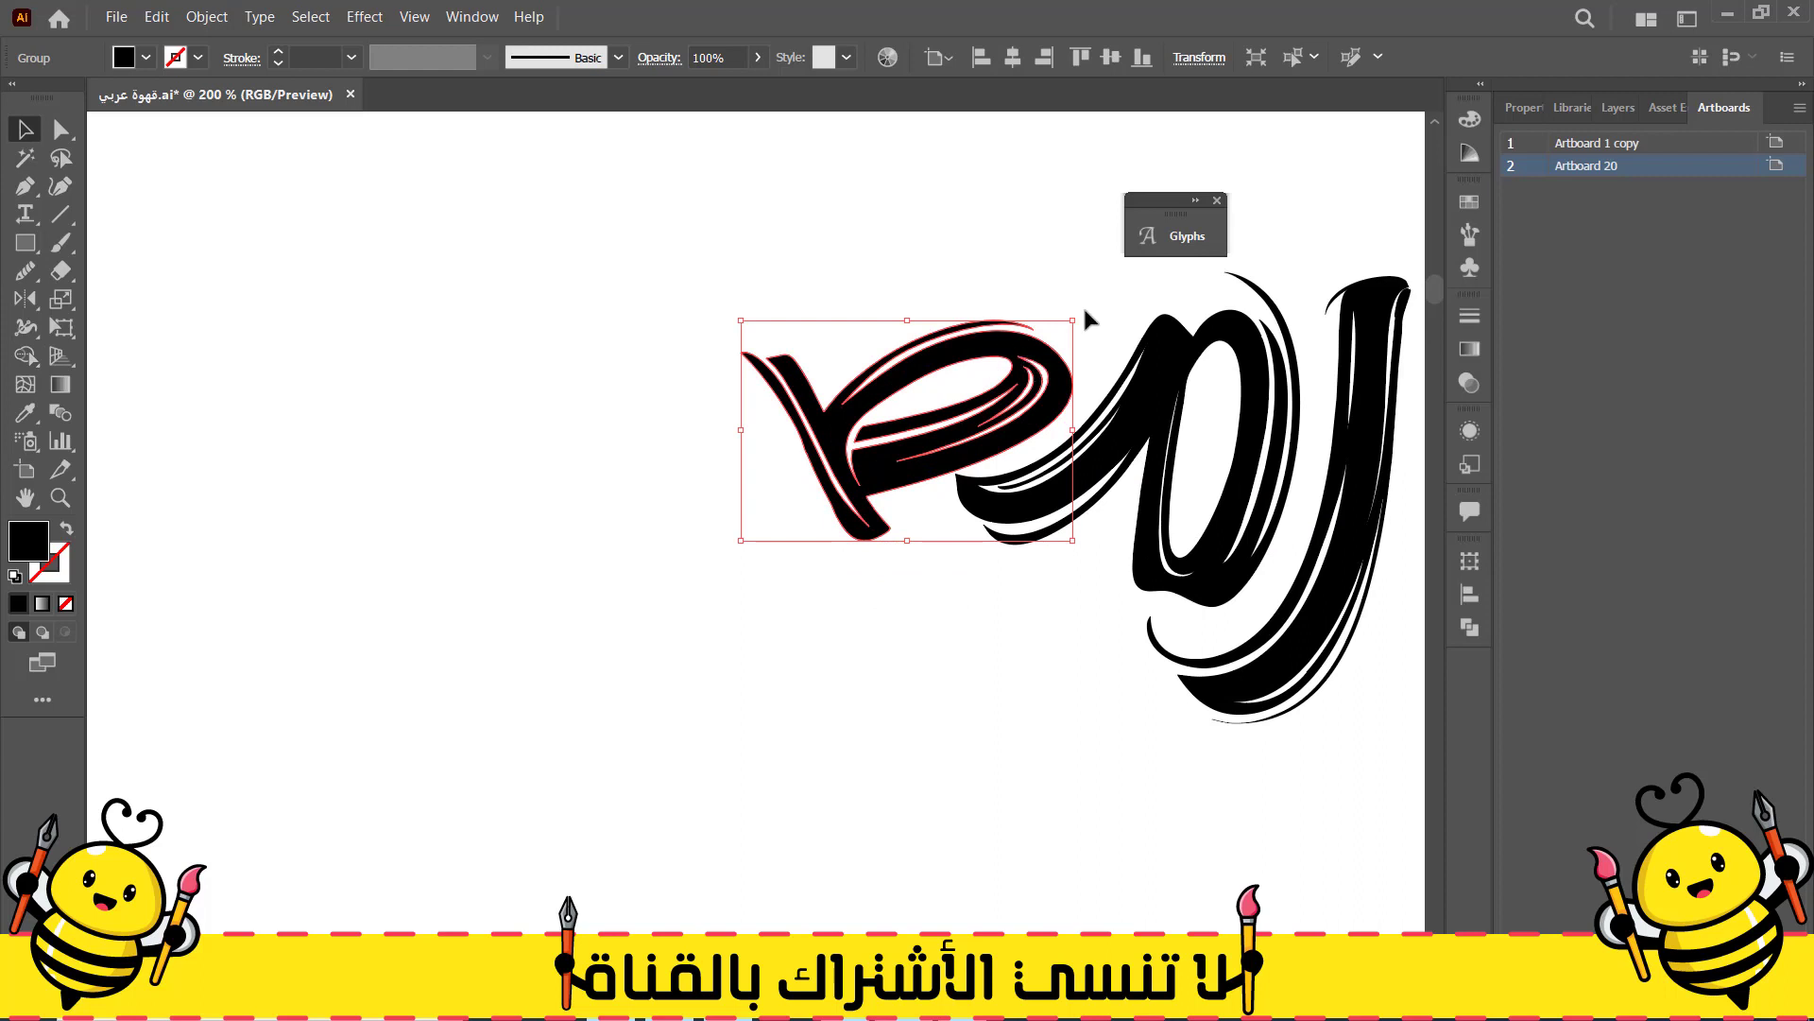
drag(1084, 311, 1081, 332)
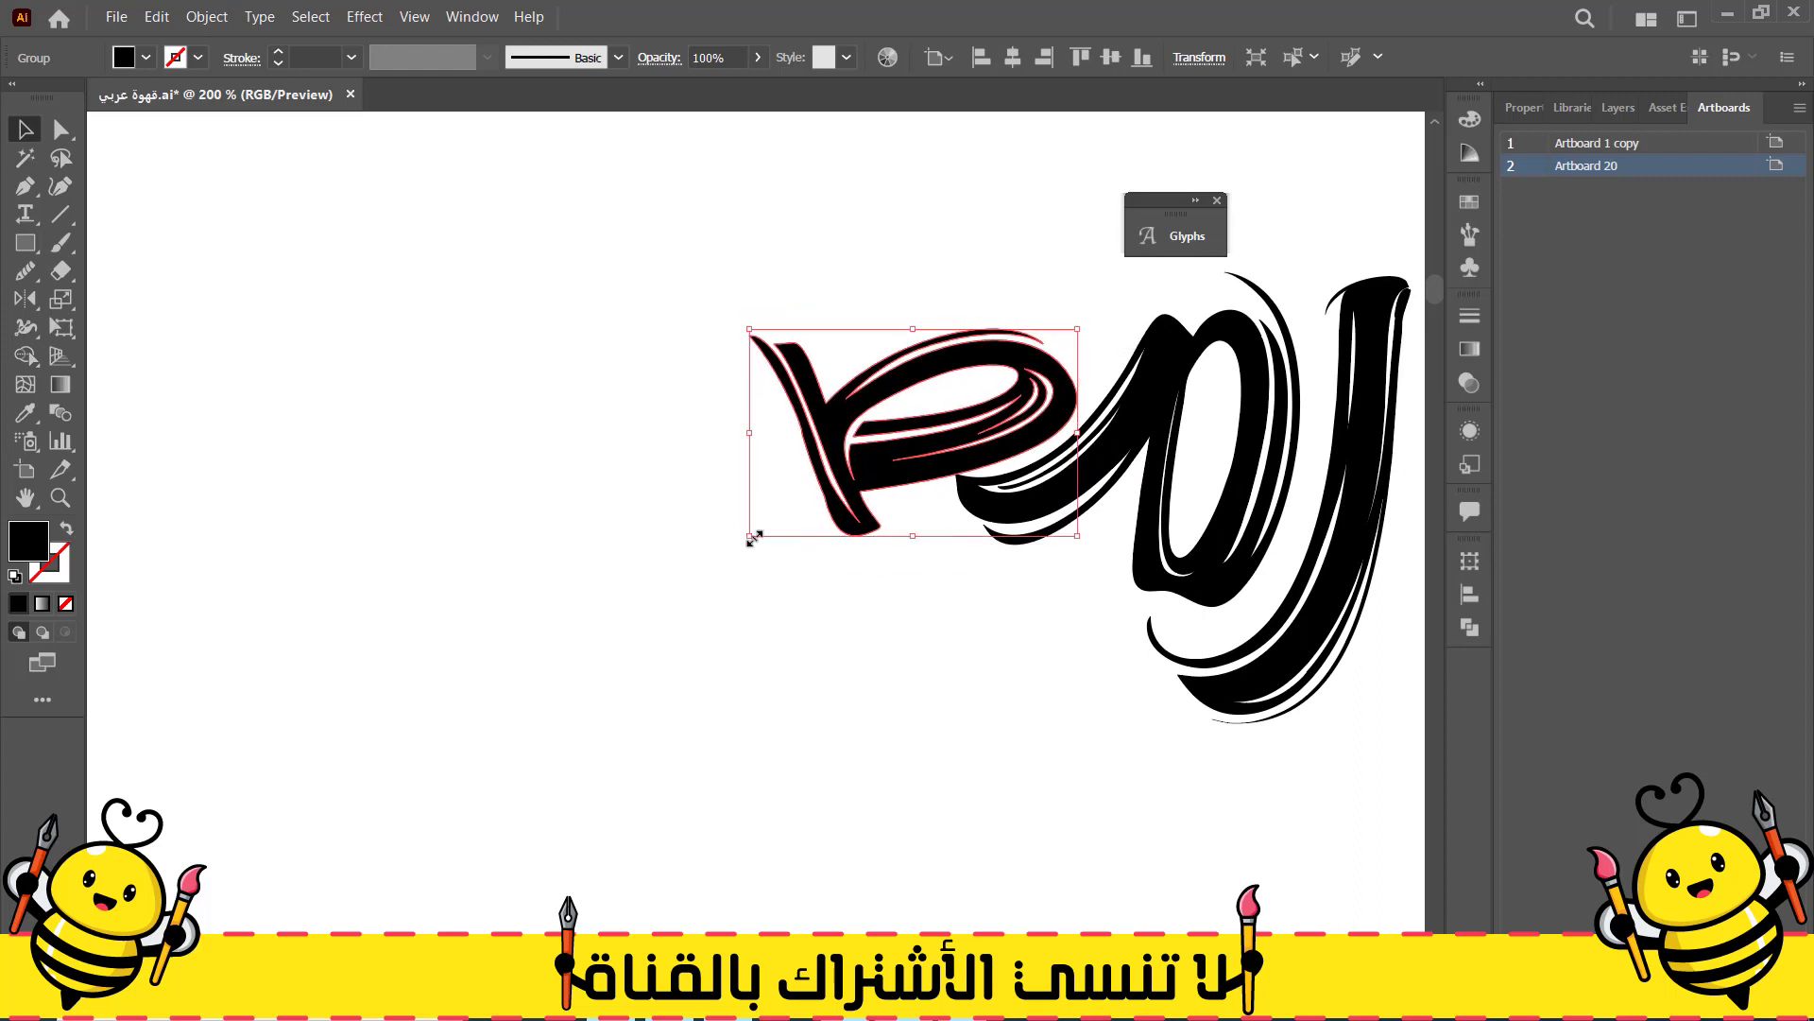
drag(754, 538, 716, 554)
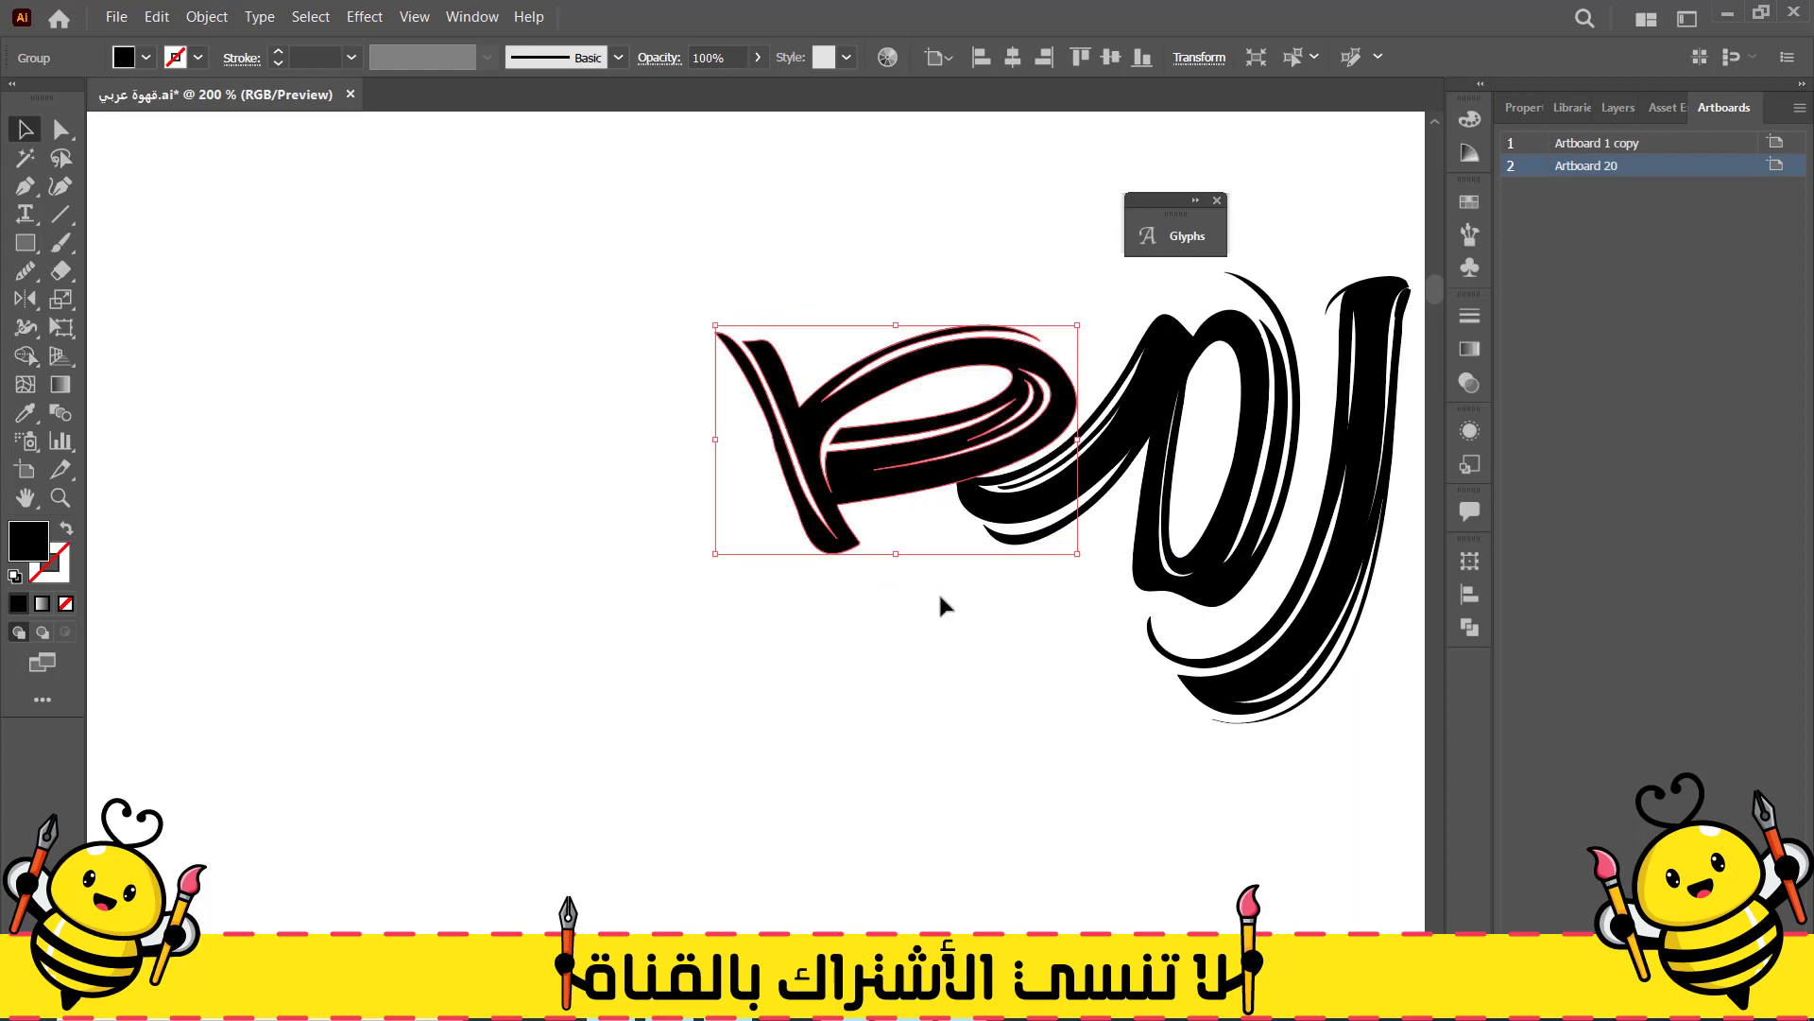
scroll(729, 648, down, 3)
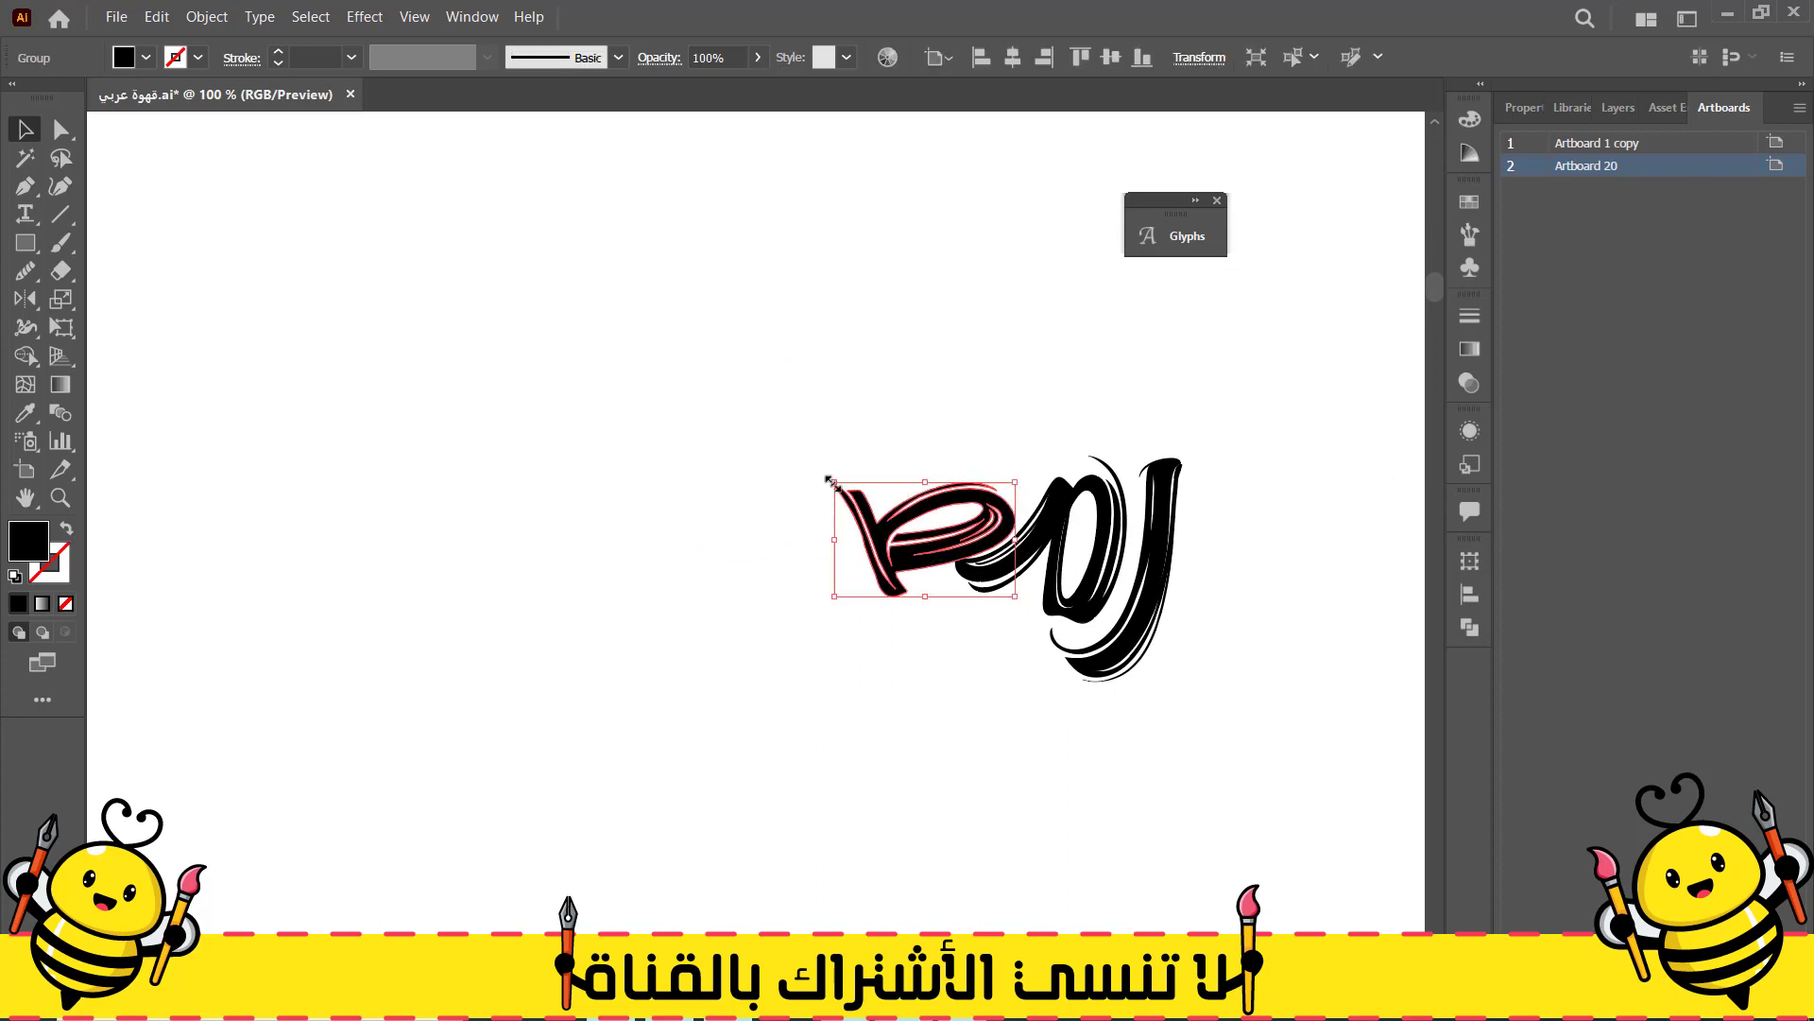
drag(833, 483, 808, 467)
mouse_move(938, 535)
mouse_down()
mouse_move(953, 535)
mouse_move(938, 541)
mouse_up()
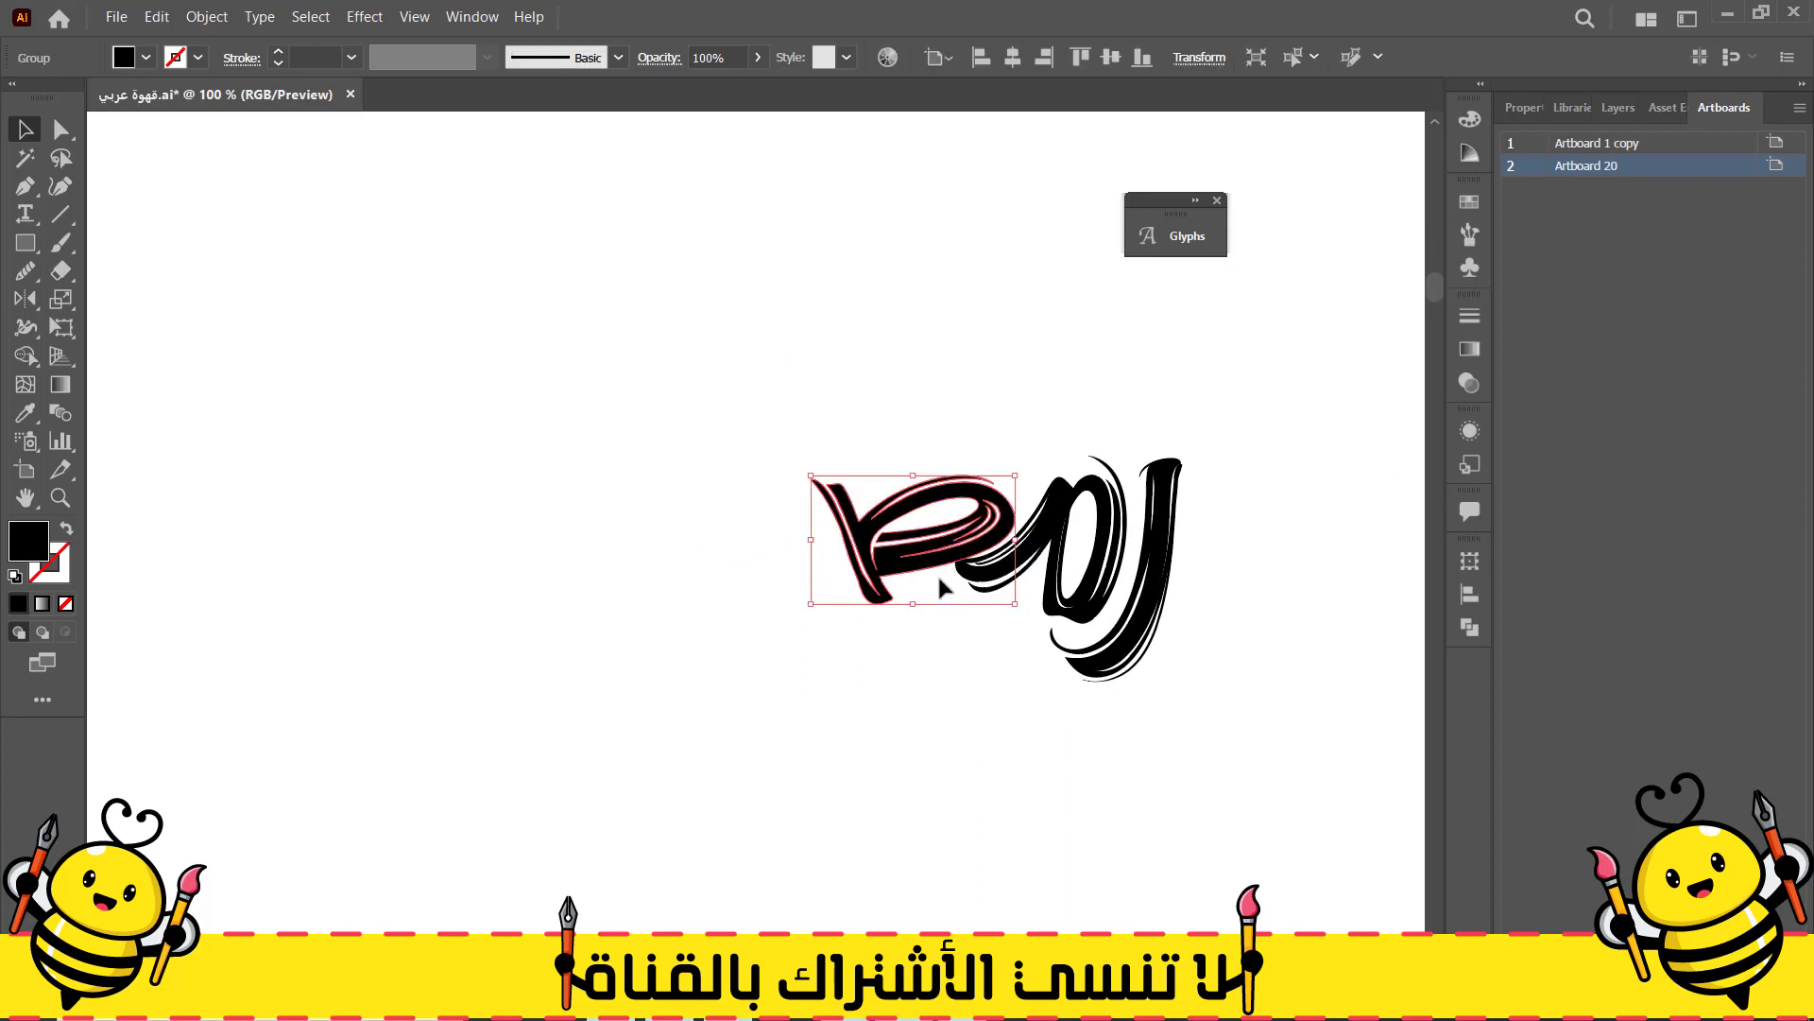
click(813, 522)
scroll(814, 522, up, 2)
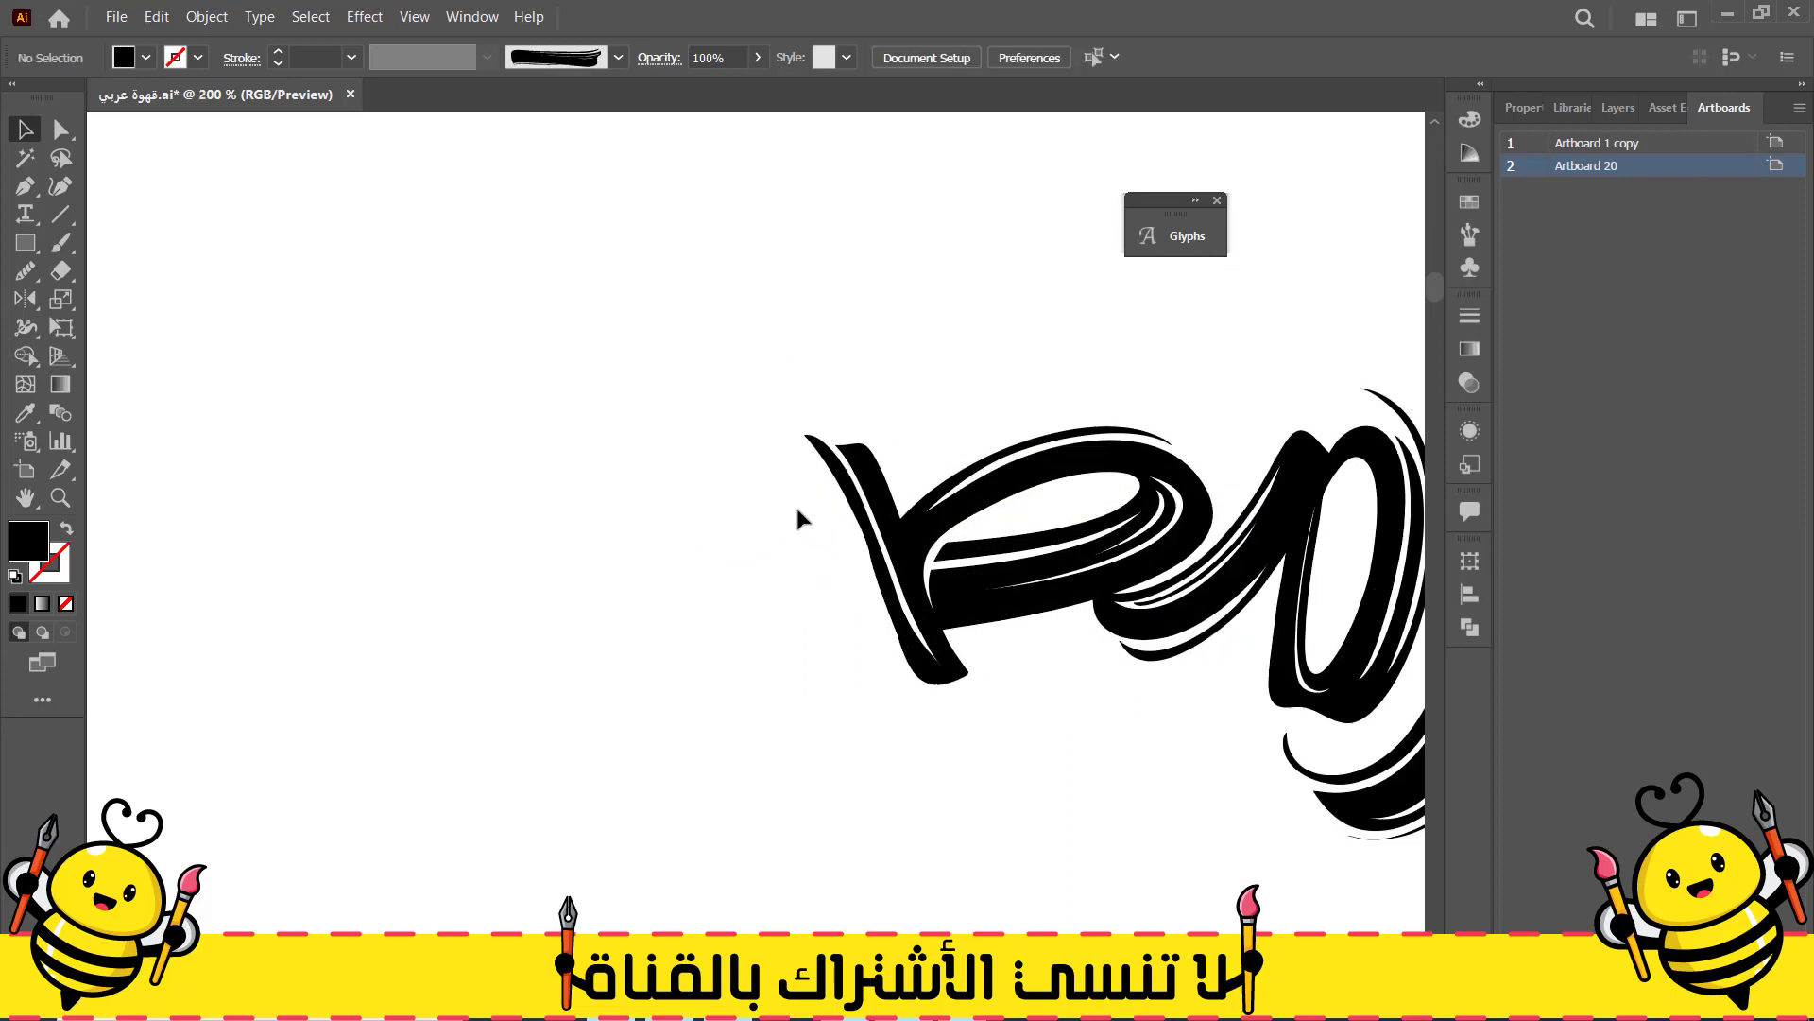
Reshape the two upper tips of the q loop's stem by adjusting their anchor points and handles with the Direct Selection tool
drag(747, 461, 855, 411)
click(759, 465)
drag(769, 456, 856, 445)
scroll(836, 468, up, 2)
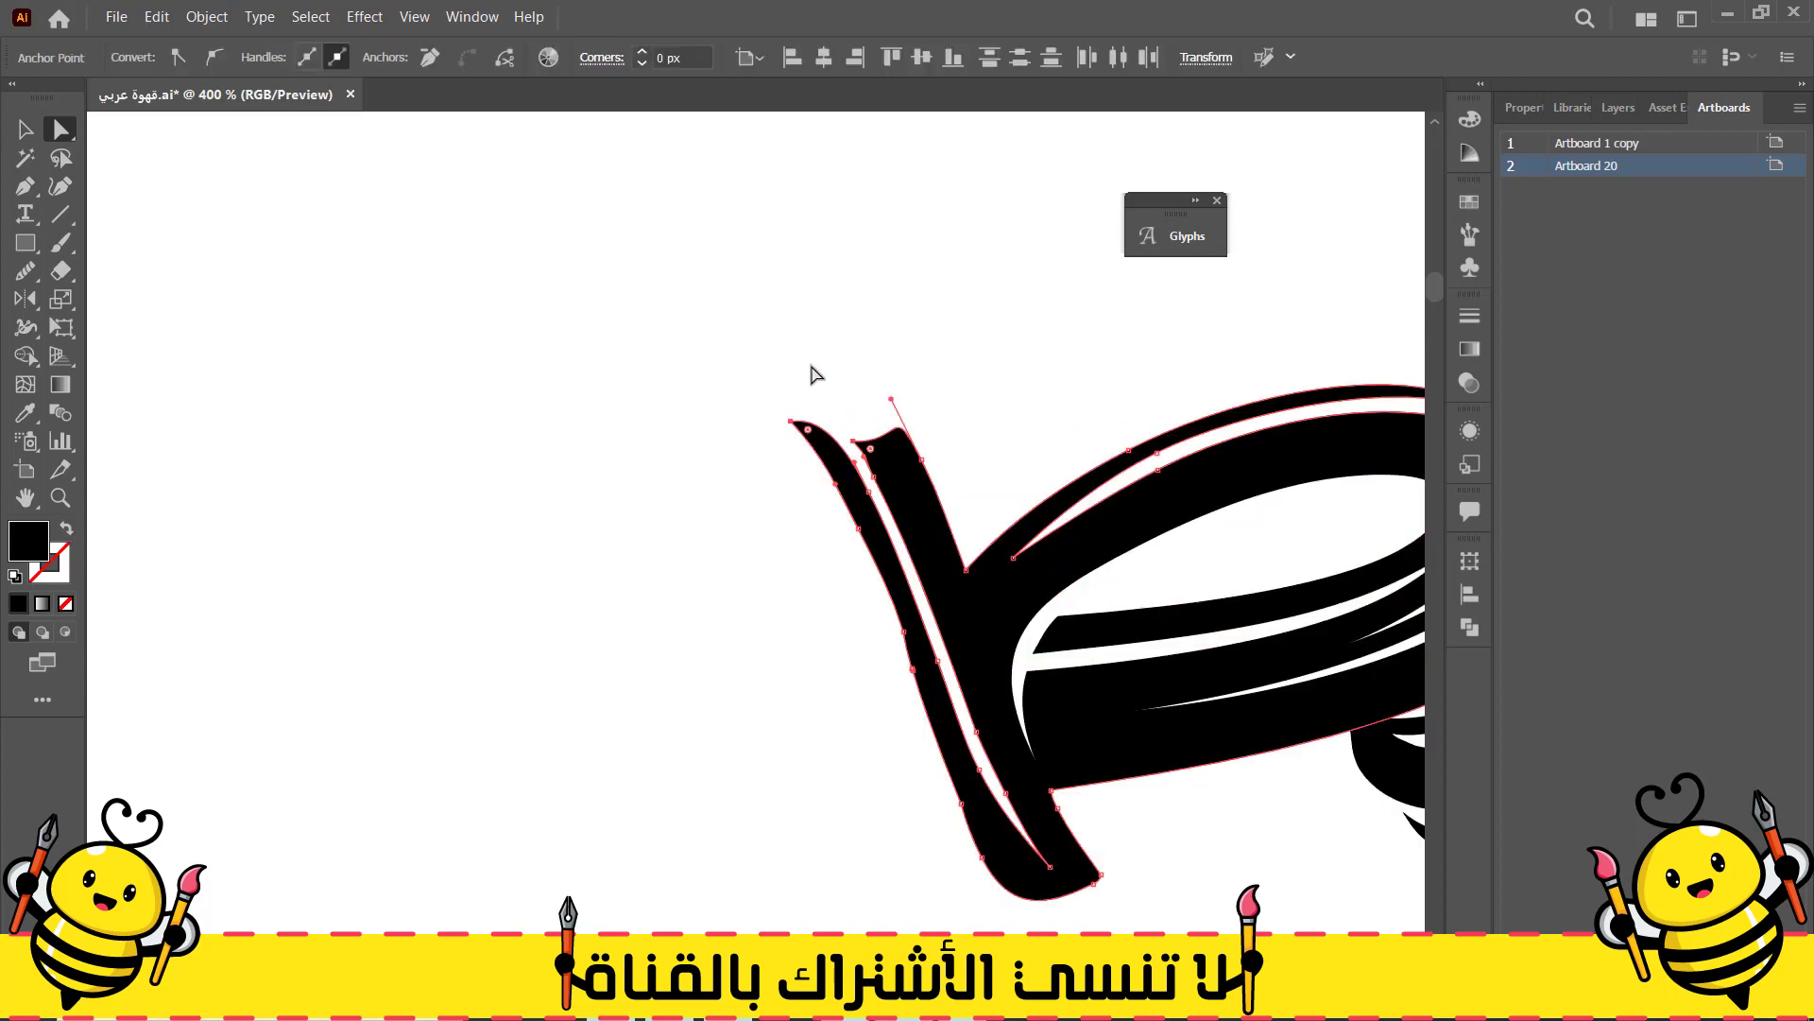
click(805, 376)
scroll(745, 513, down, 2)
drag(695, 557, 806, 556)
key(ctrl+z)
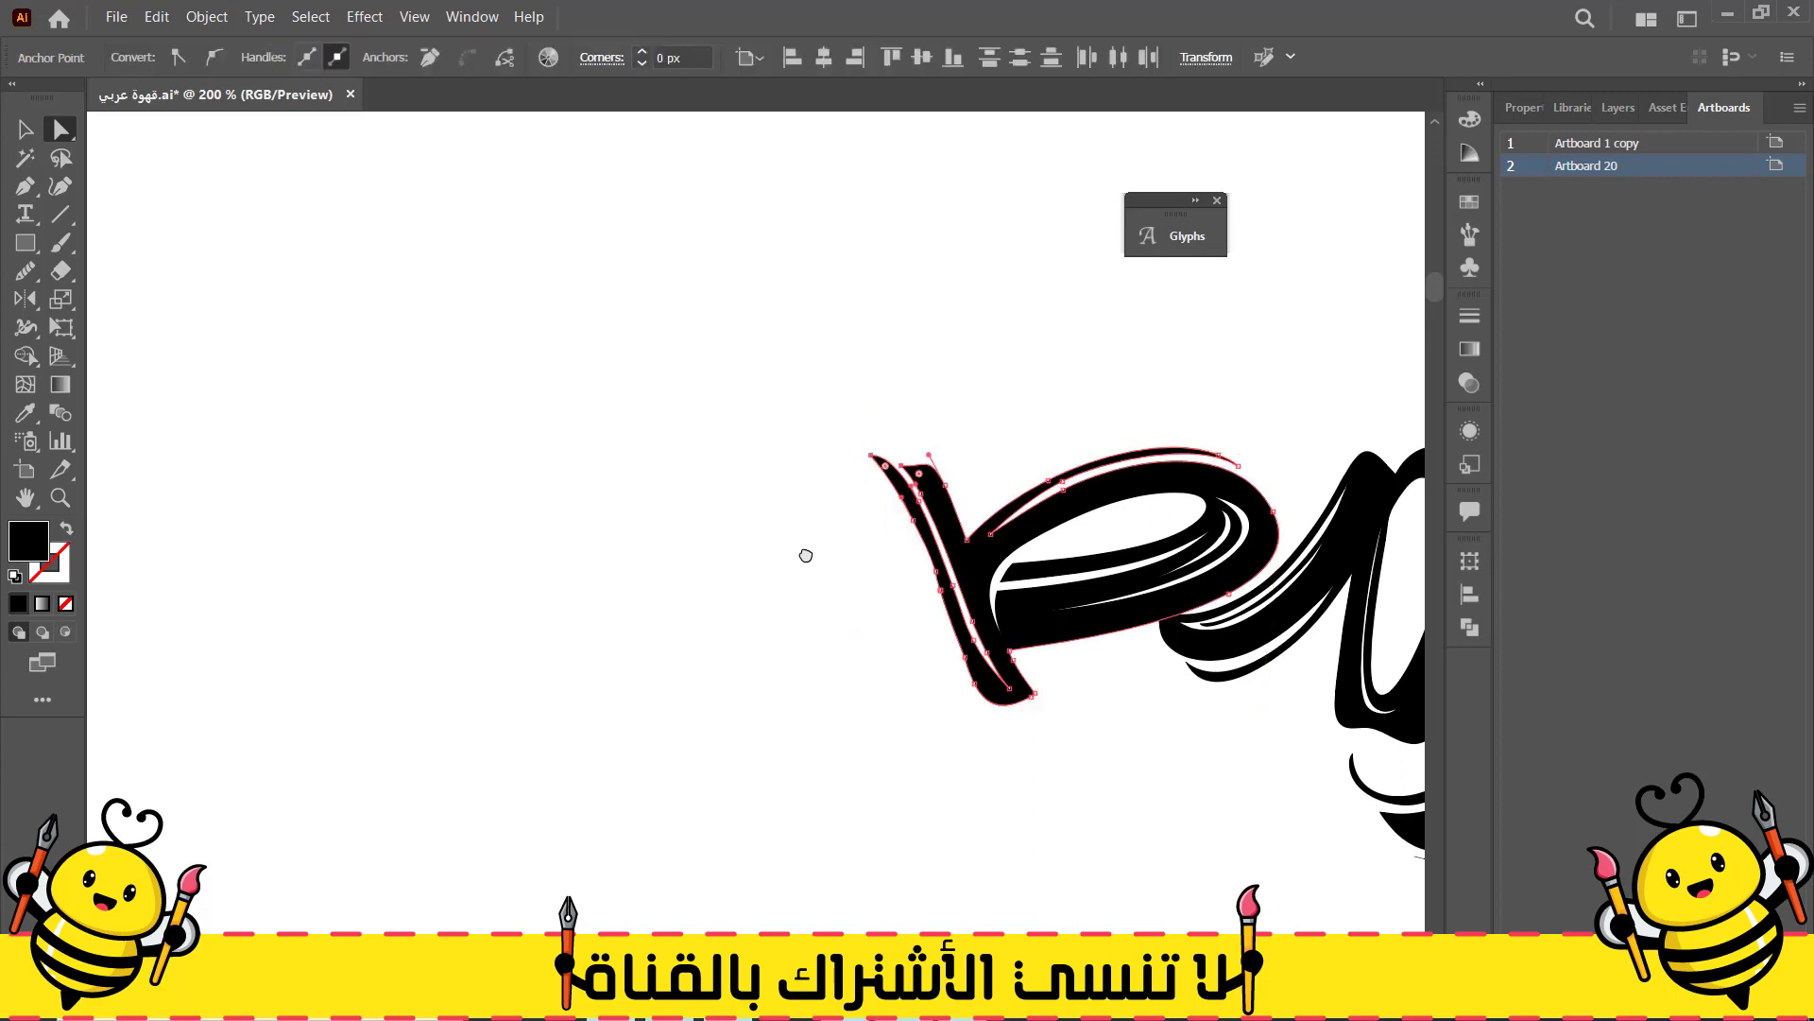
click(823, 548)
drag(961, 445, 958, 442)
scroll(915, 529, up, 1)
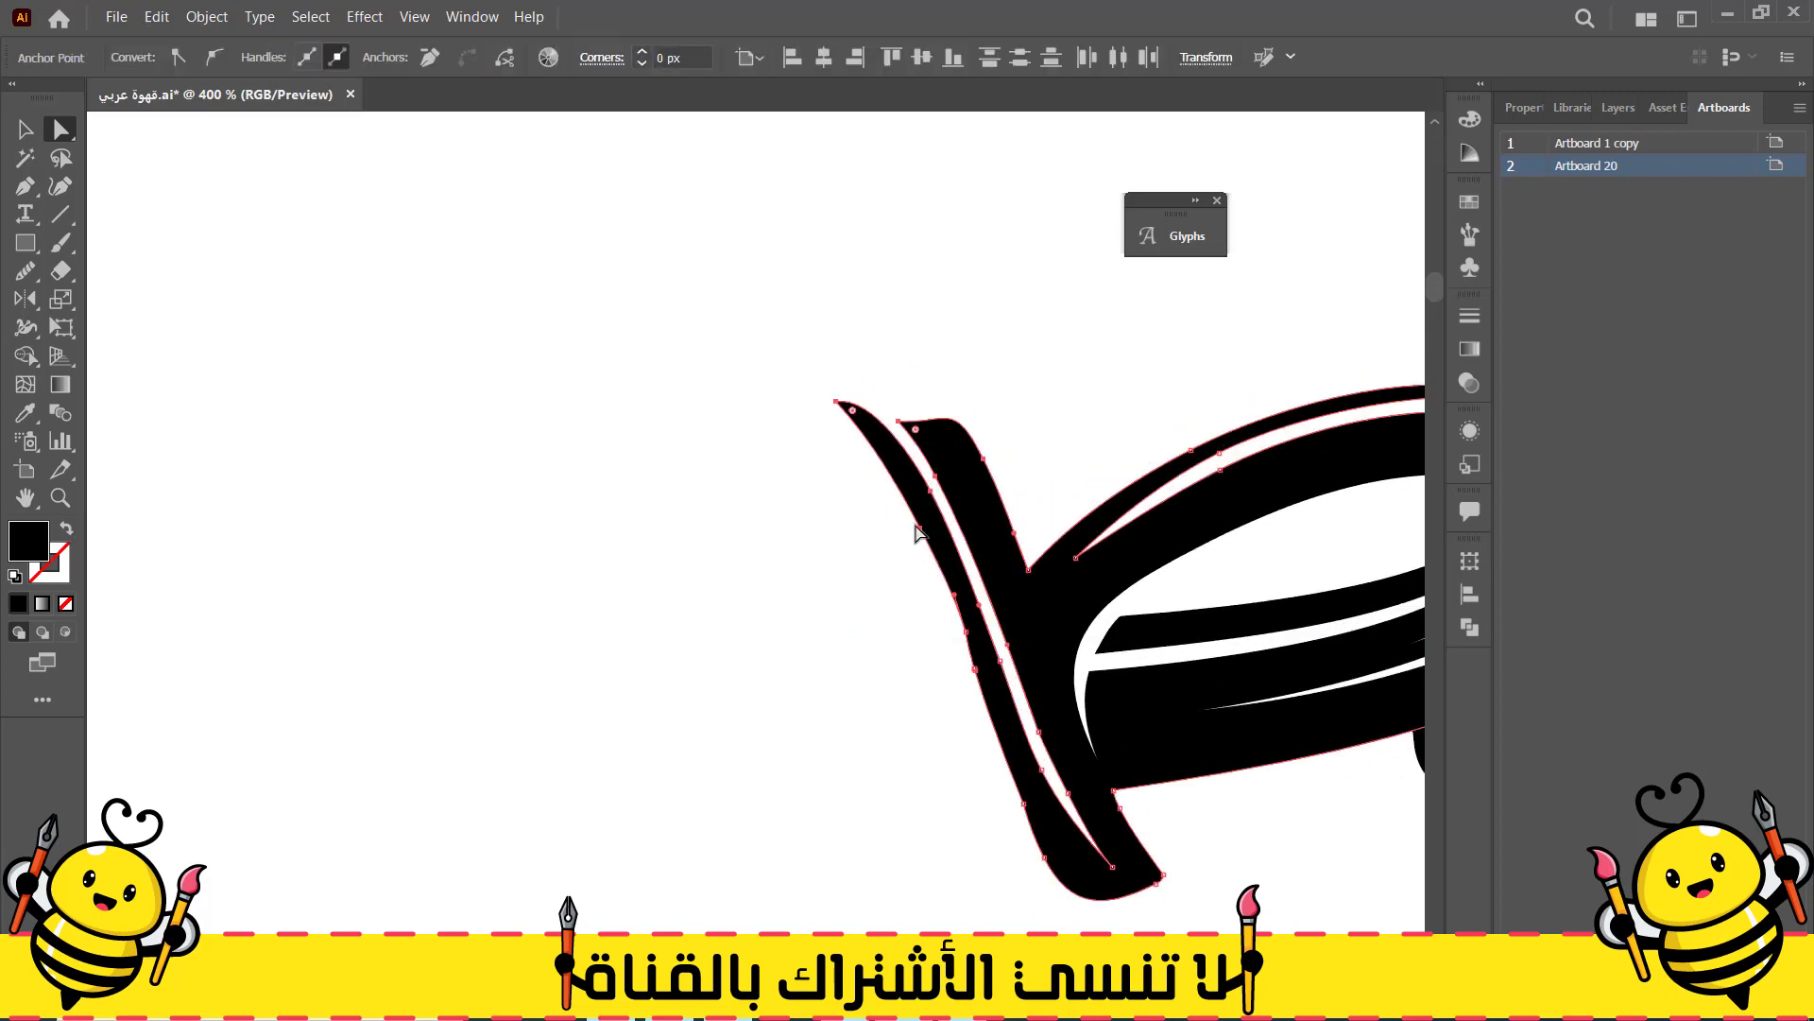
Adjust the outer left edge of the q loop's stem by shifting its upper anchor point down along the stroke
drag(921, 534, 945, 592)
click(757, 615)
scroll(660, 640, down, 5)
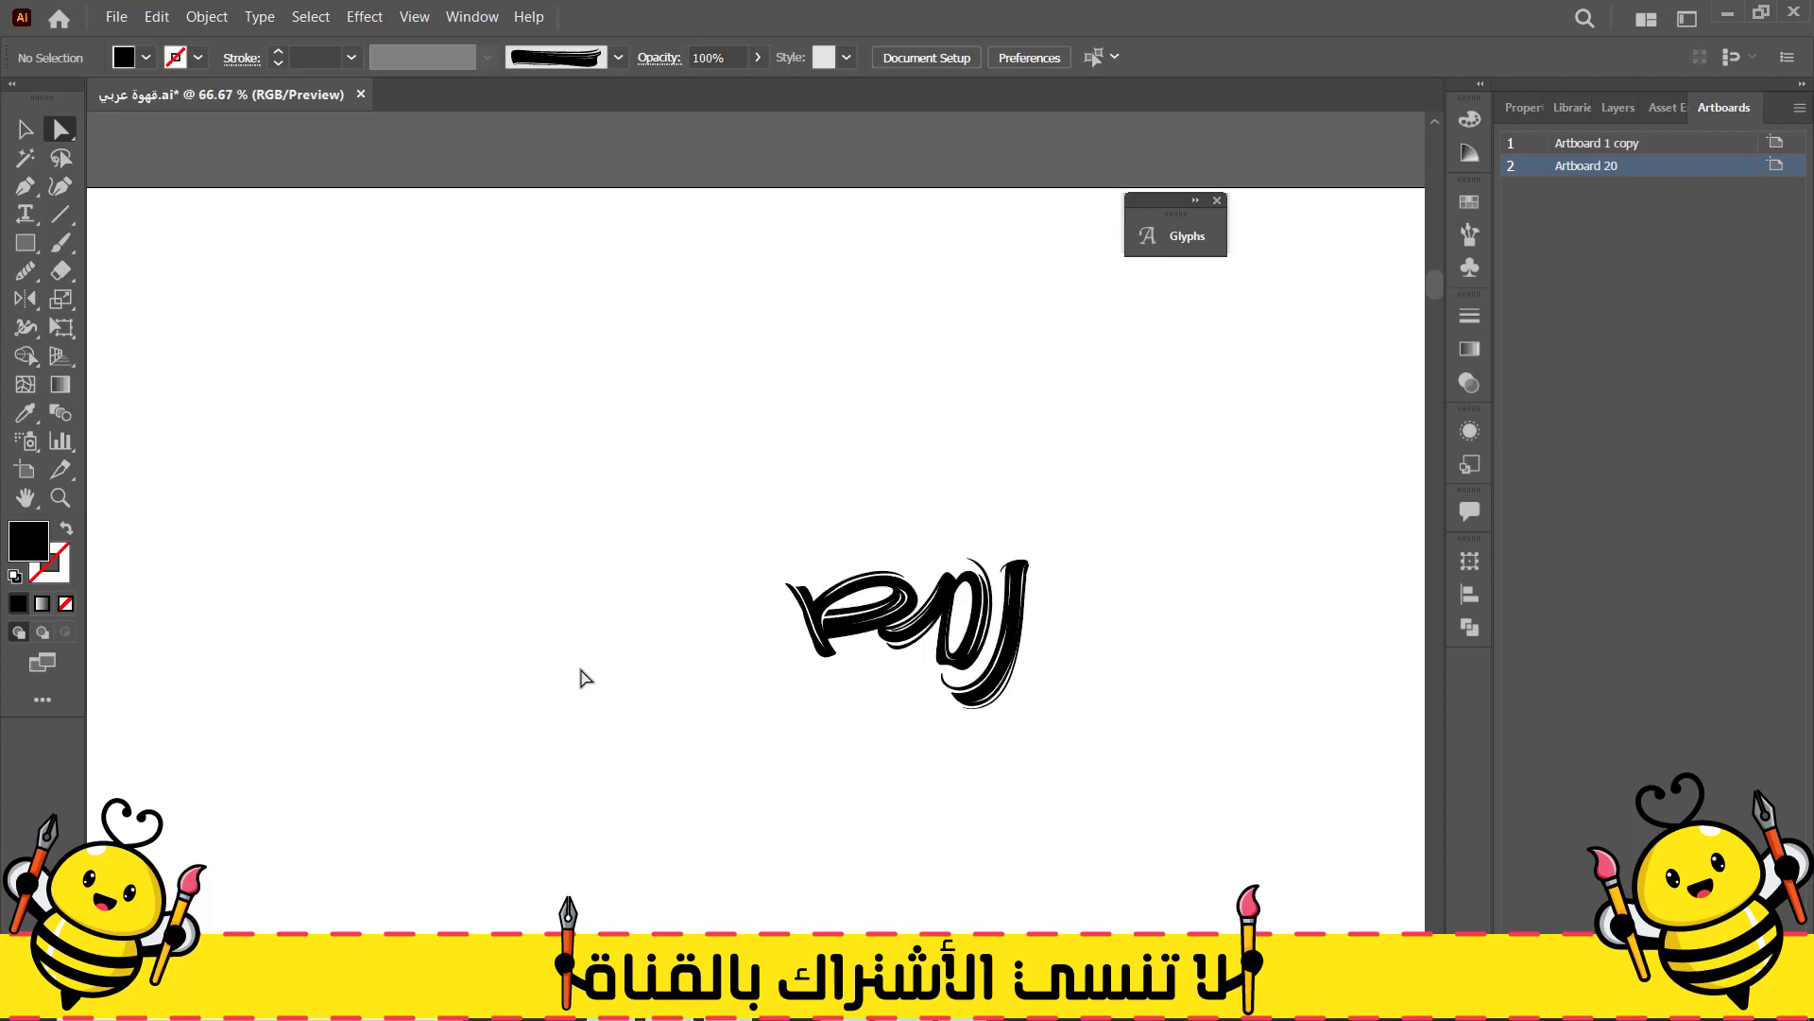
drag(720, 624, 877, 607)
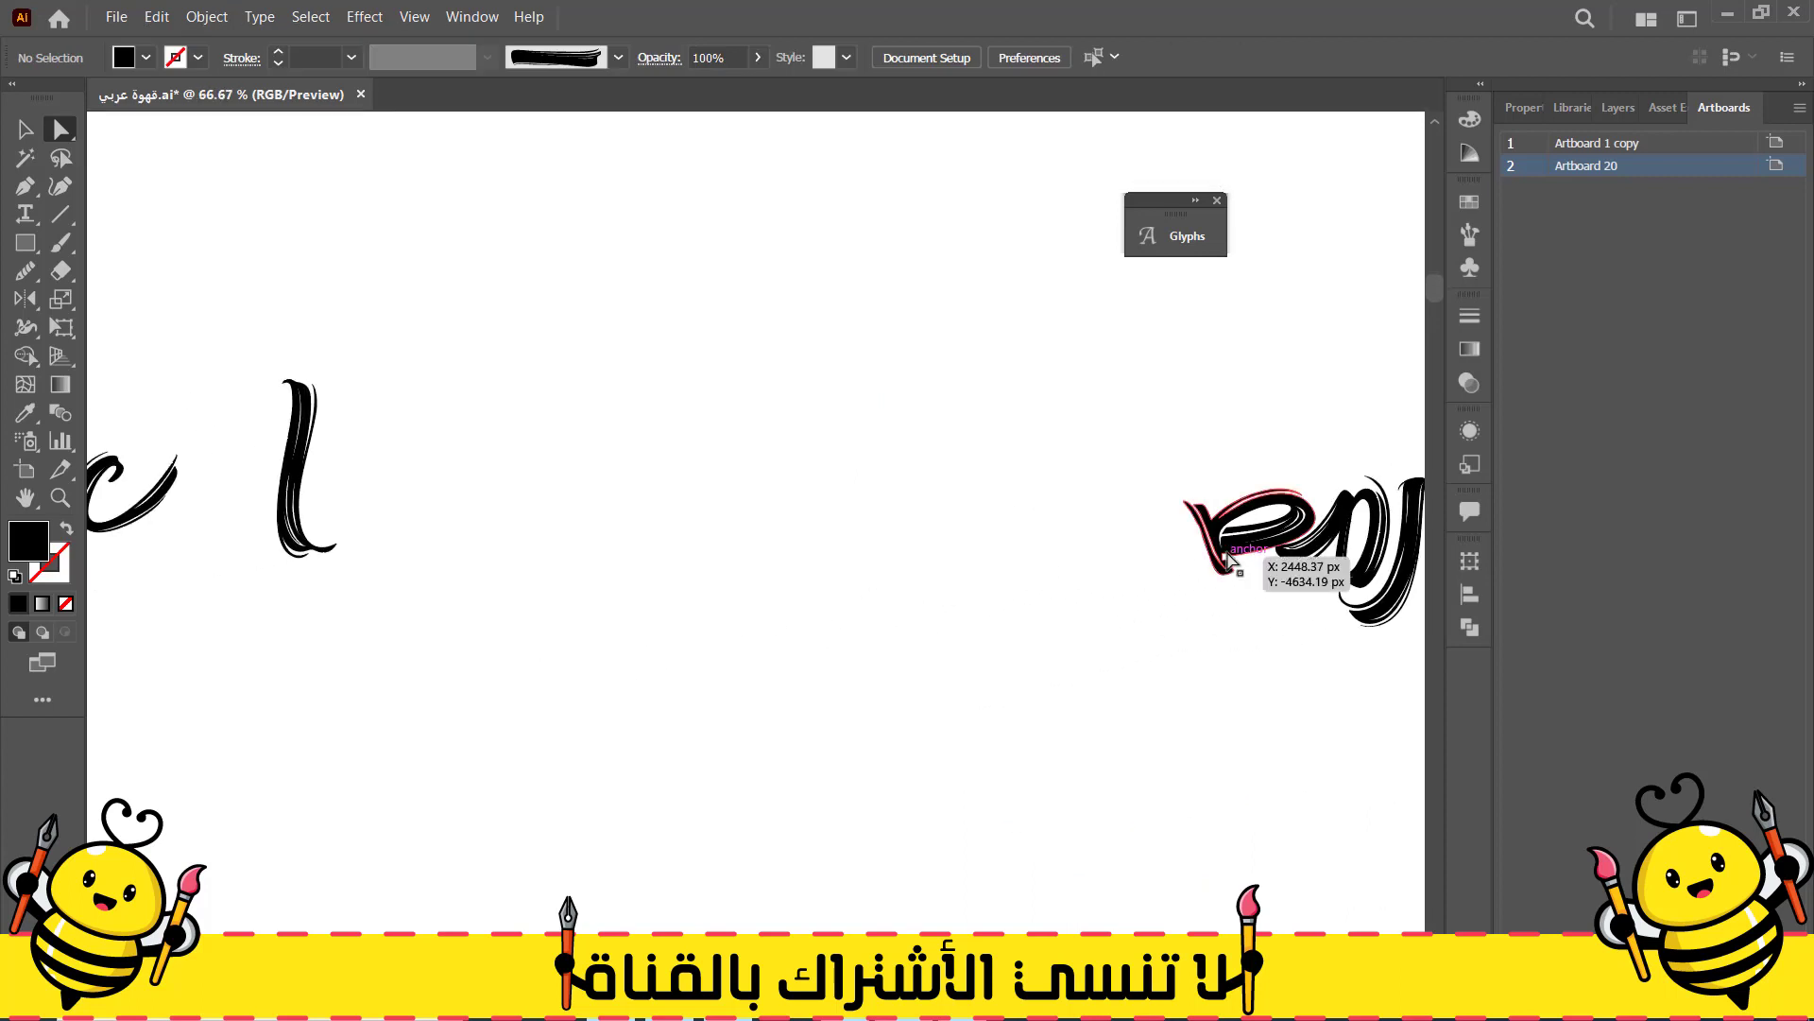
Enlarge, slightly rotate and reposition the whole q loop so it fits against the mirrored a's tail
drag(1255, 541, 1262, 539)
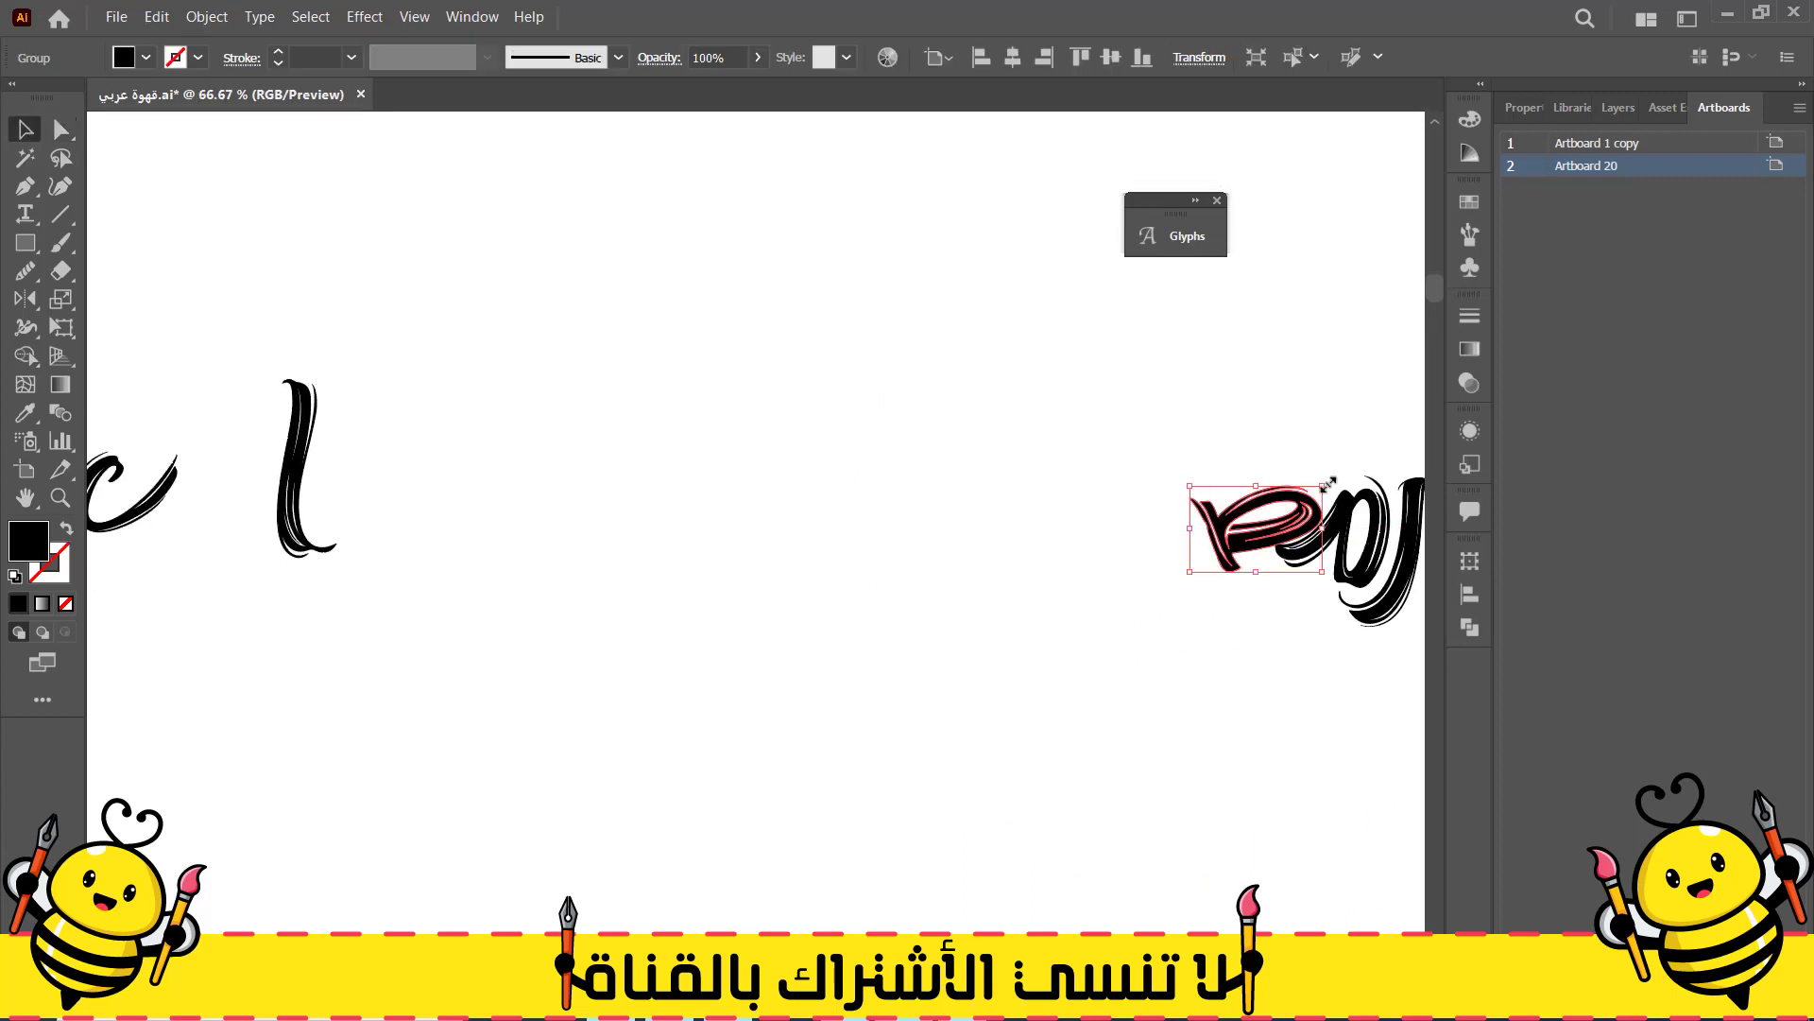
click(1331, 476)
click(1309, 503)
drag(1330, 475, 1326, 470)
drag(1271, 539, 1263, 541)
drag(1326, 482, 1320, 474)
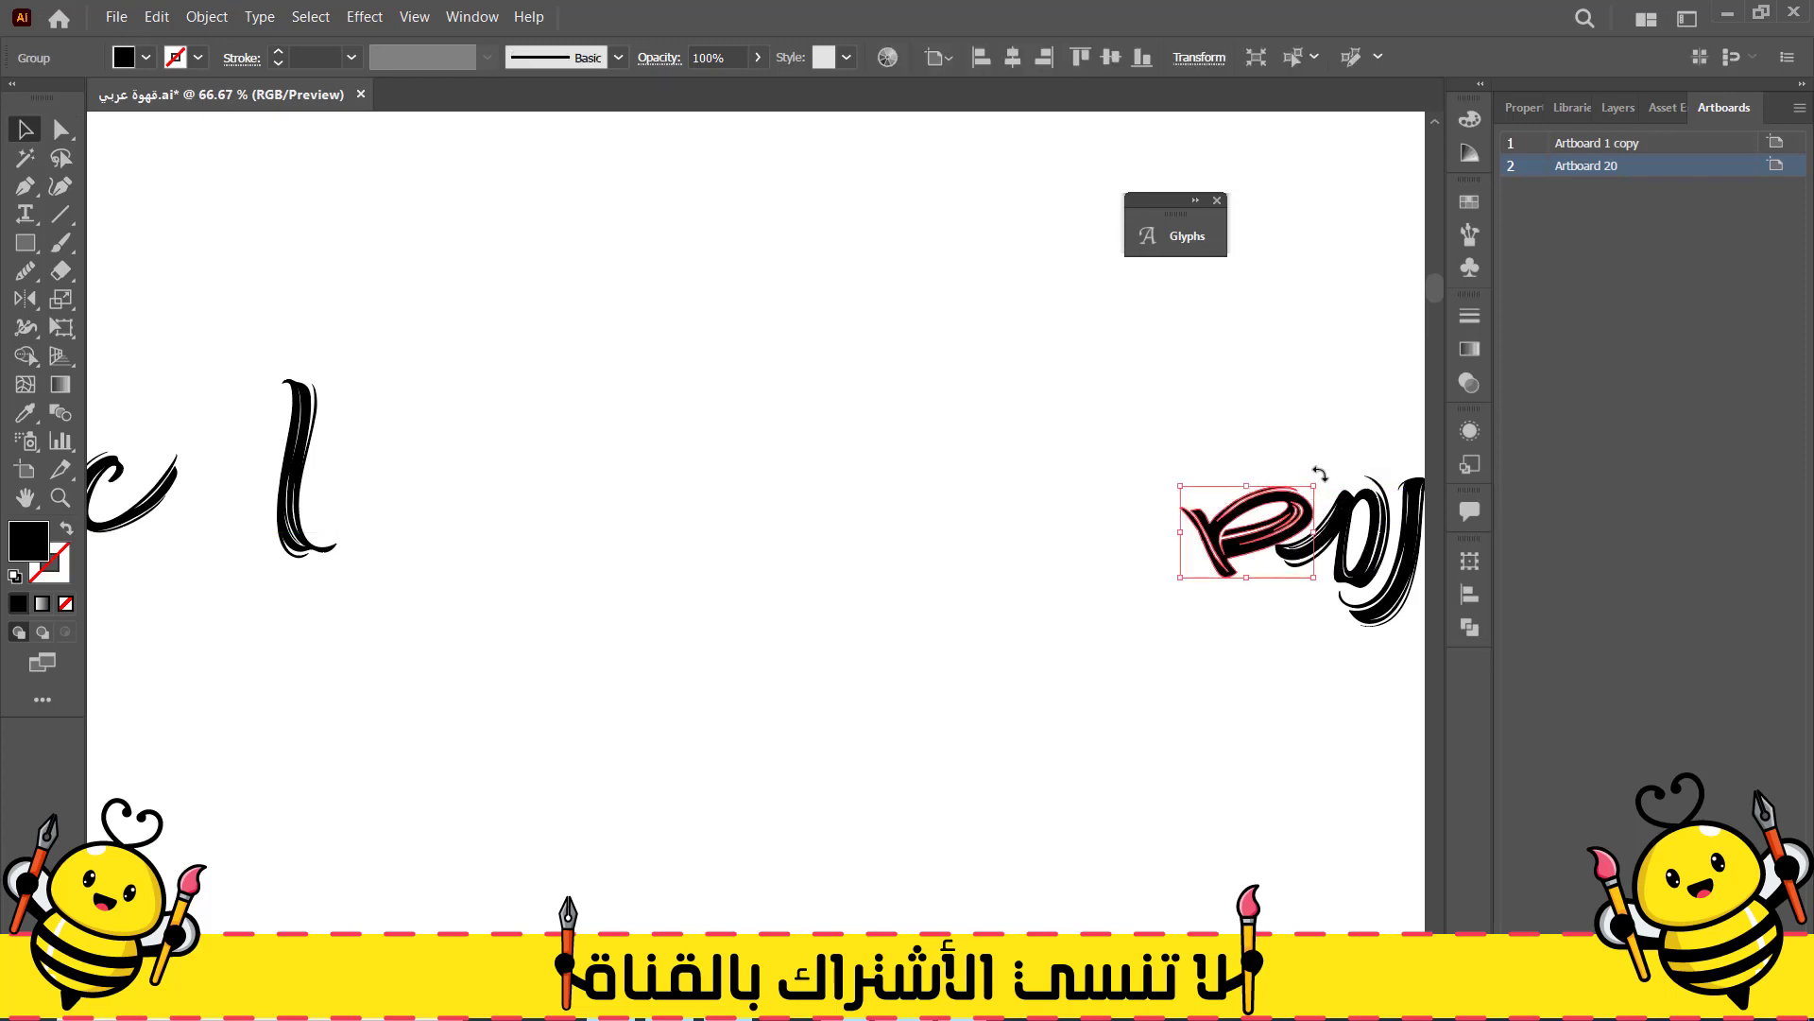
drag(1182, 489, 1167, 480)
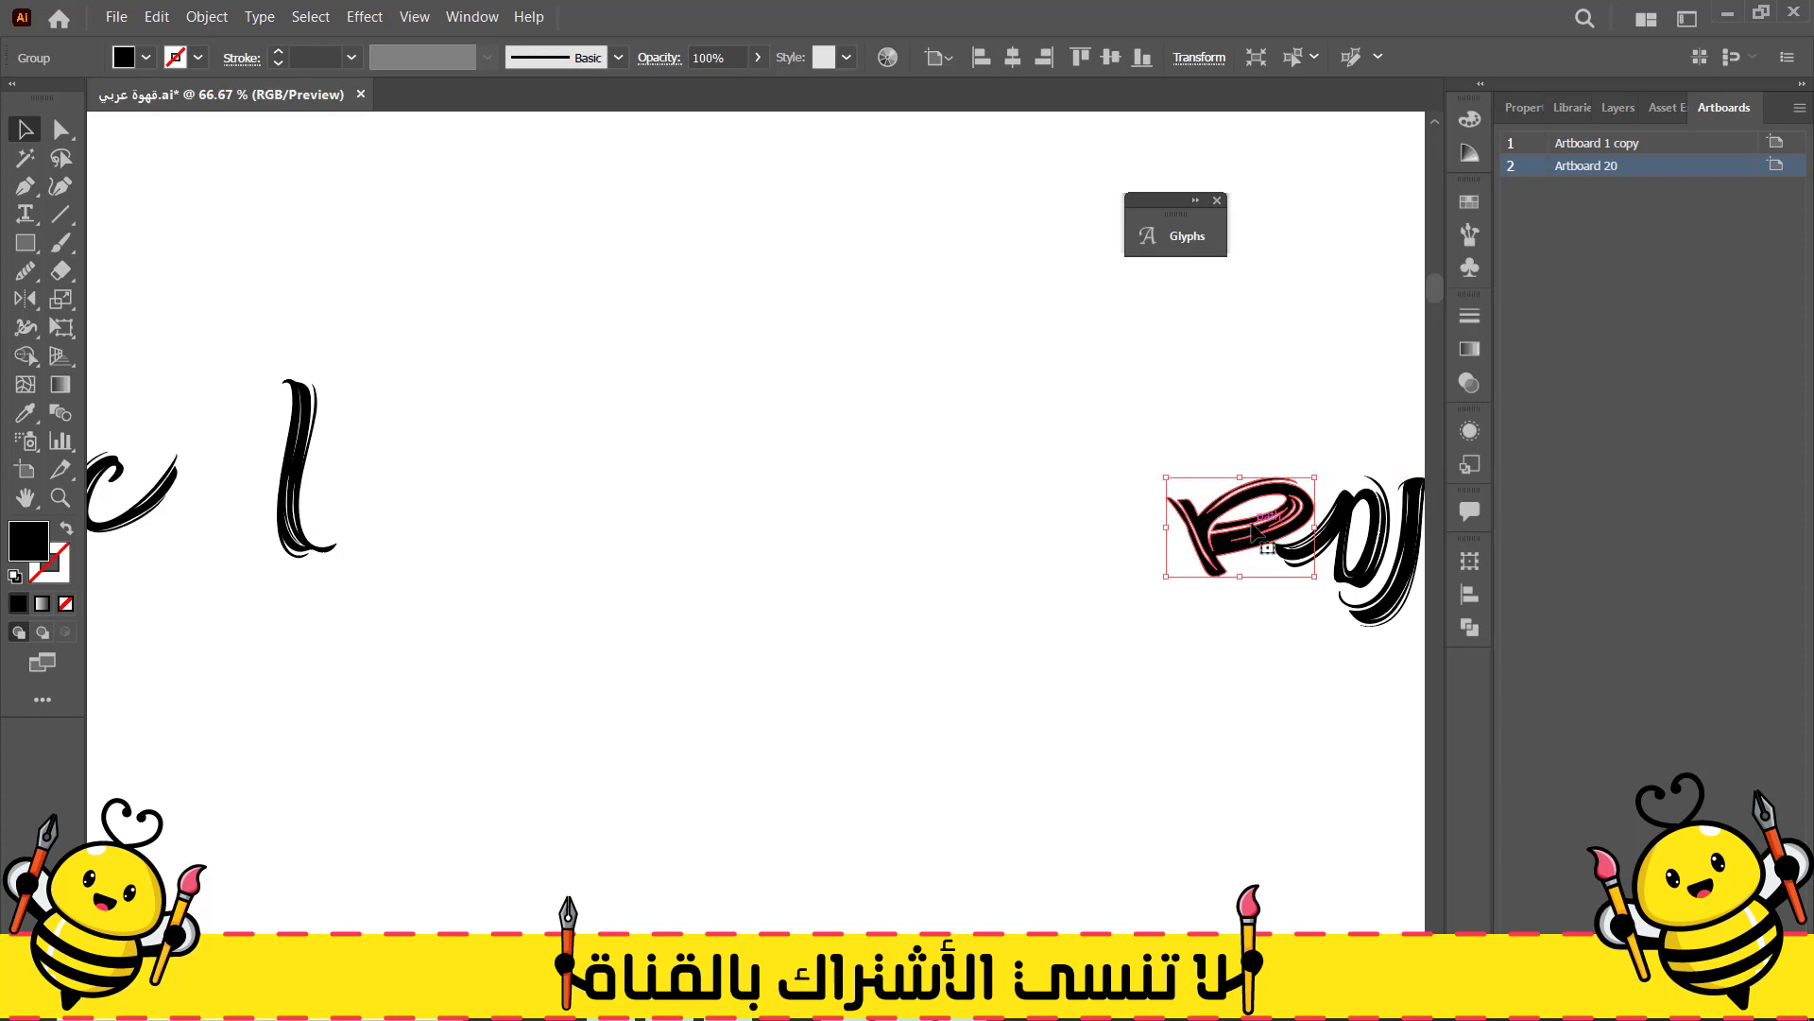
drag(1251, 525, 1252, 528)
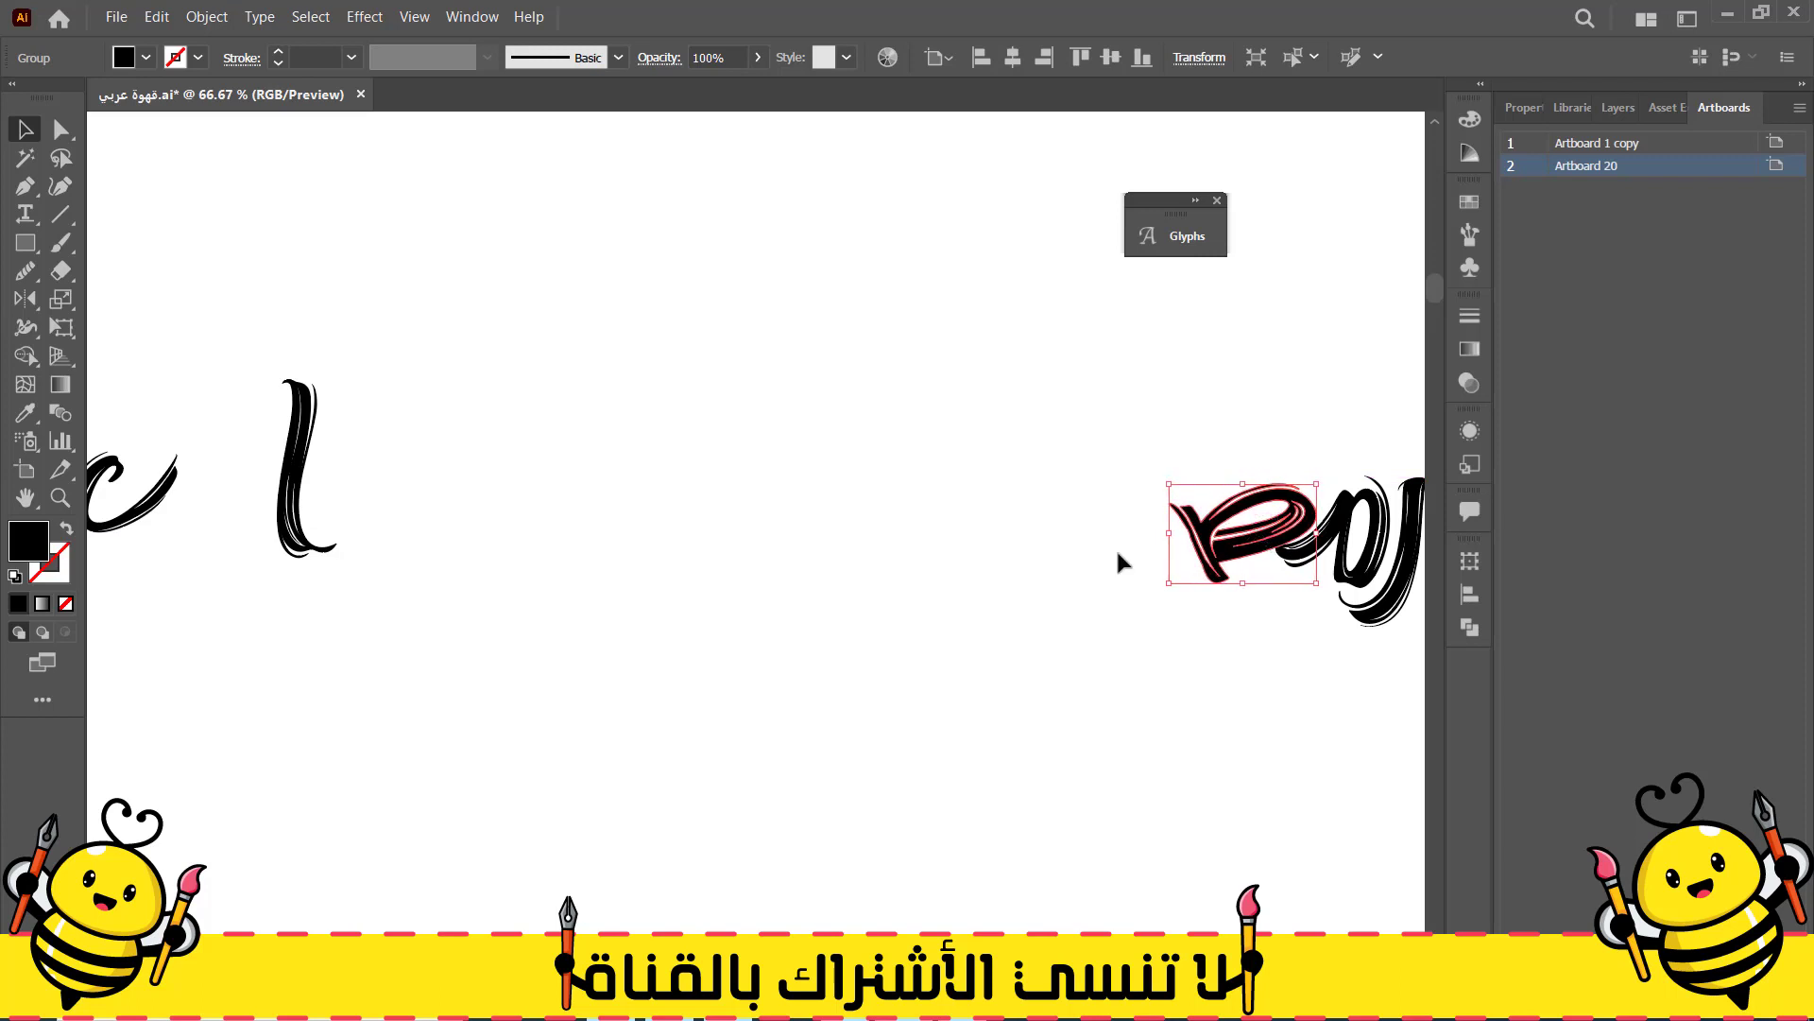
click(1088, 533)
Convert the l glyph to outlines and place it beside the q's stem so its tail meets the stem
click(287, 479)
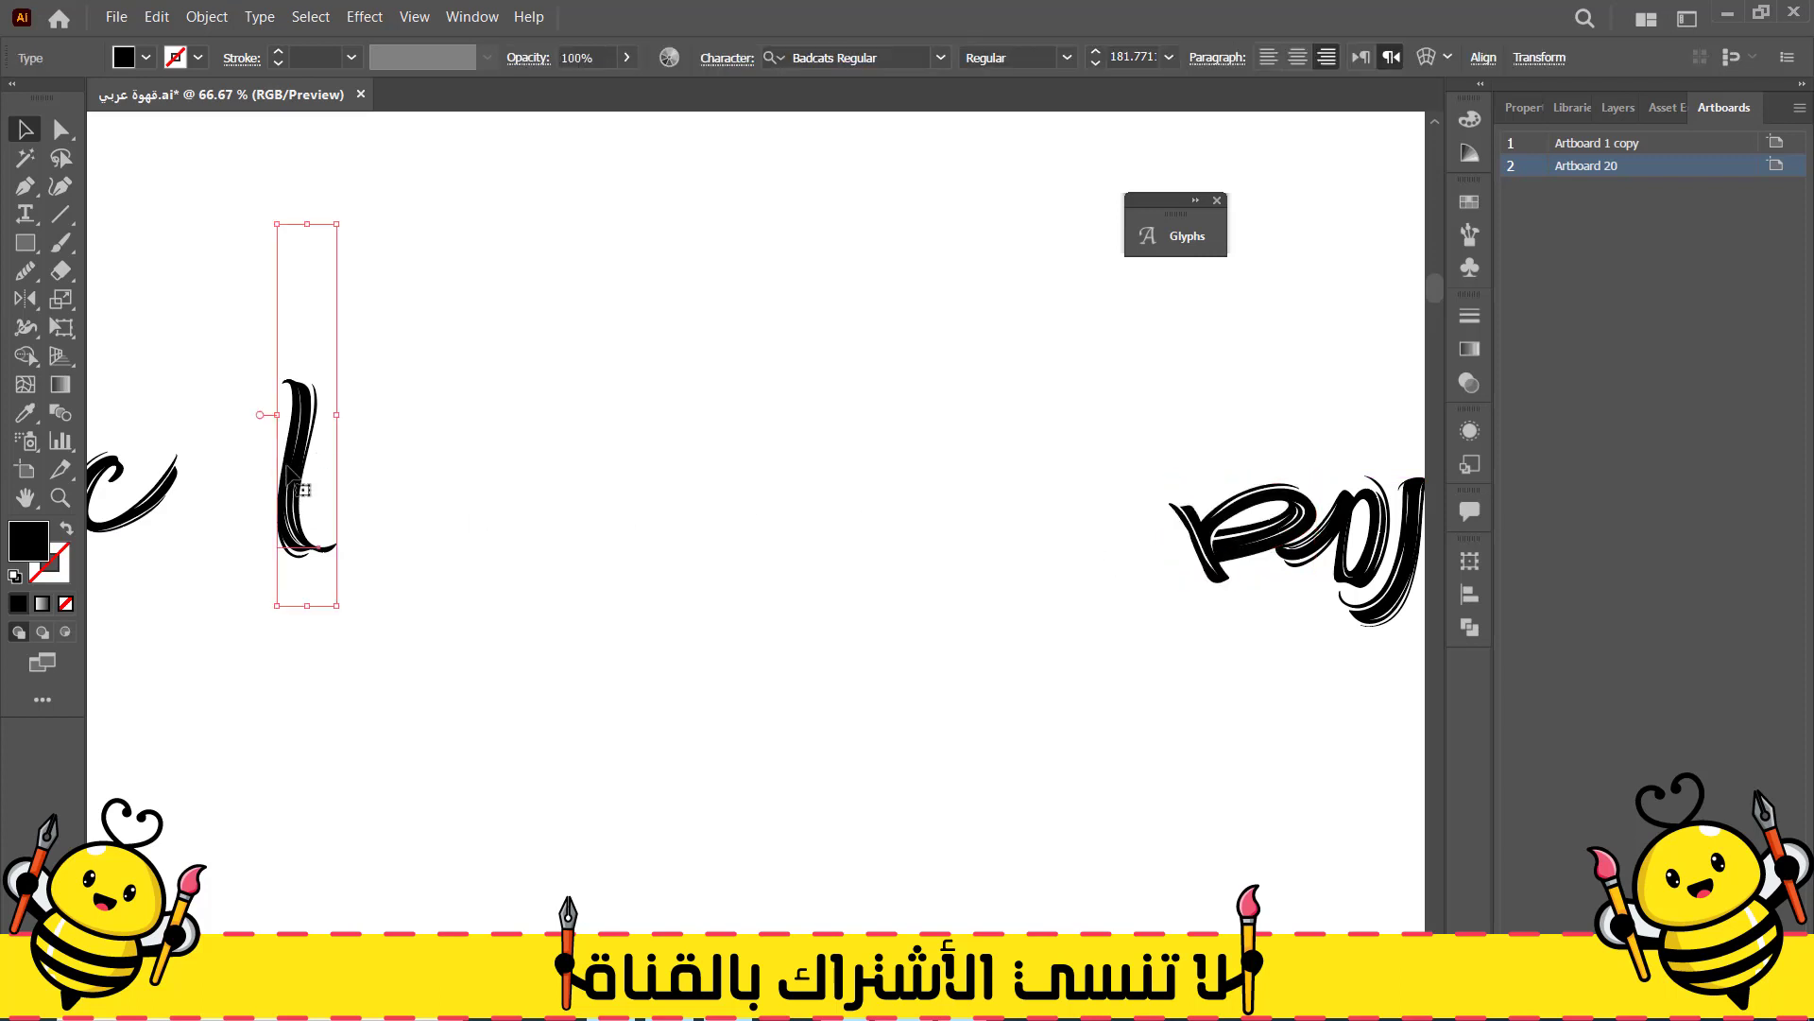
right_click(311, 467)
click(383, 636)
click(410, 506)
drag(313, 450, 1179, 459)
scroll(1200, 572, up, 2)
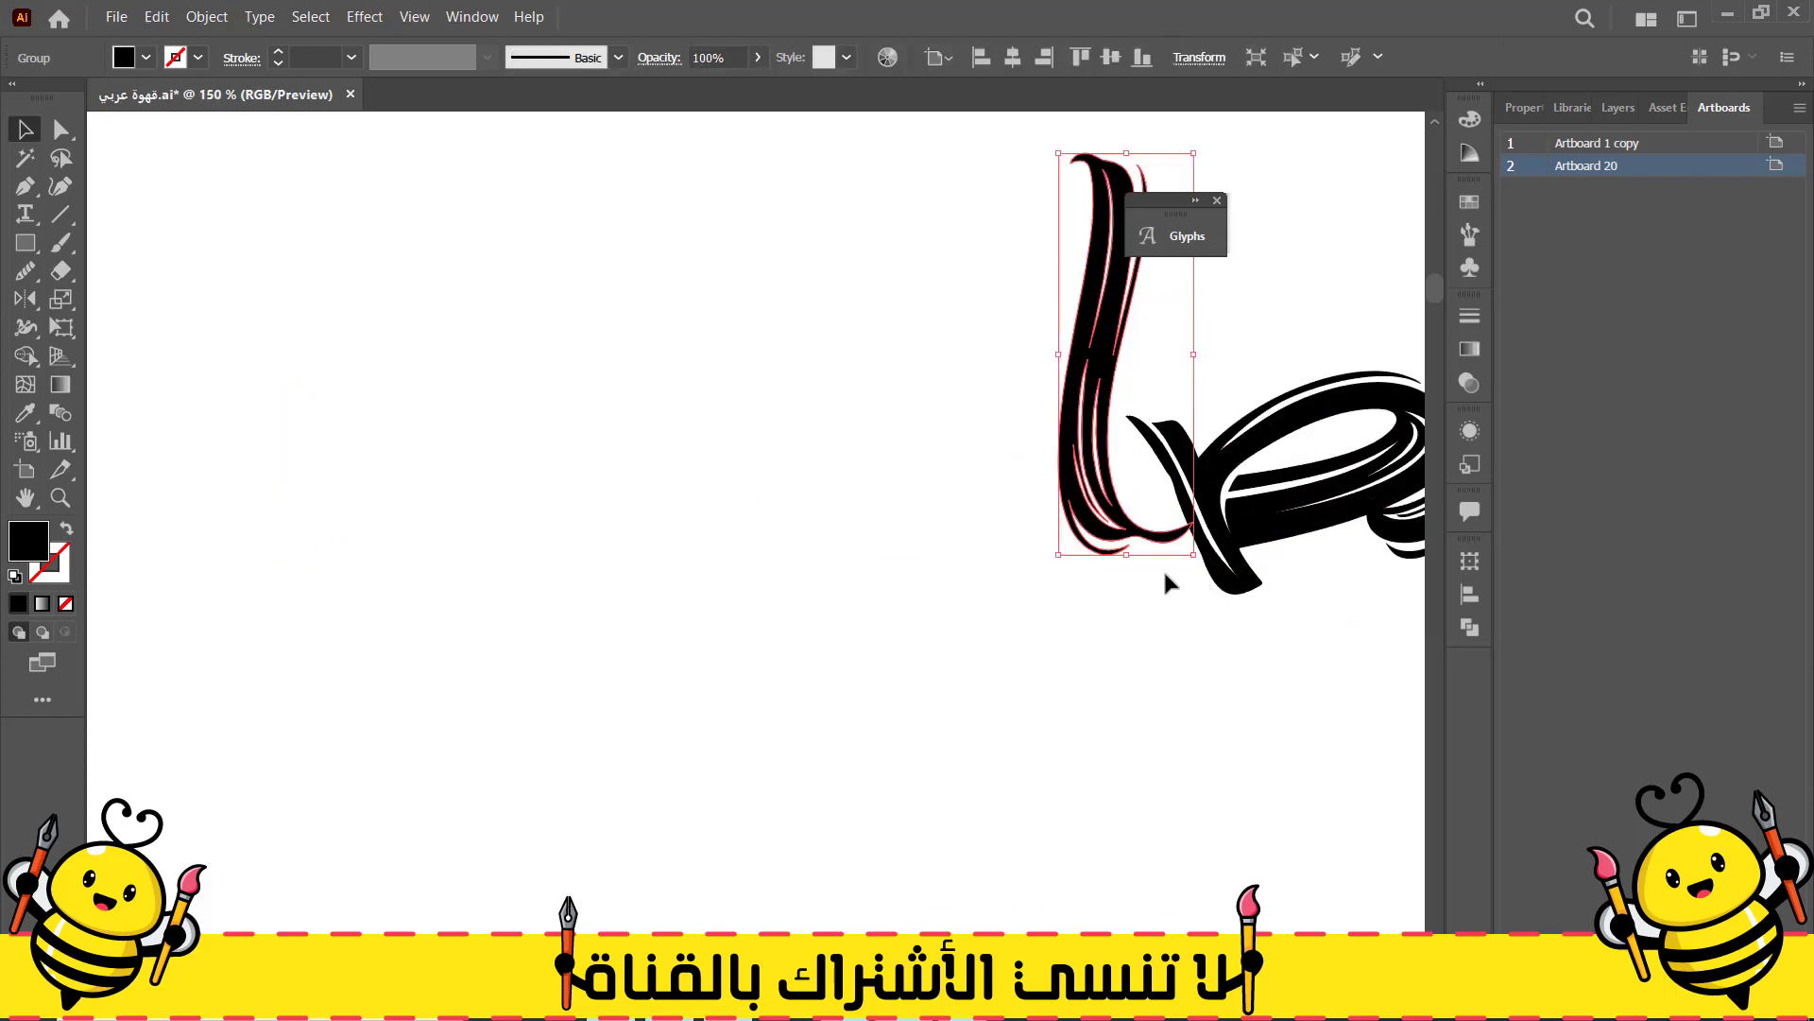
drag(1171, 607, 895, 671)
drag(841, 574, 852, 574)
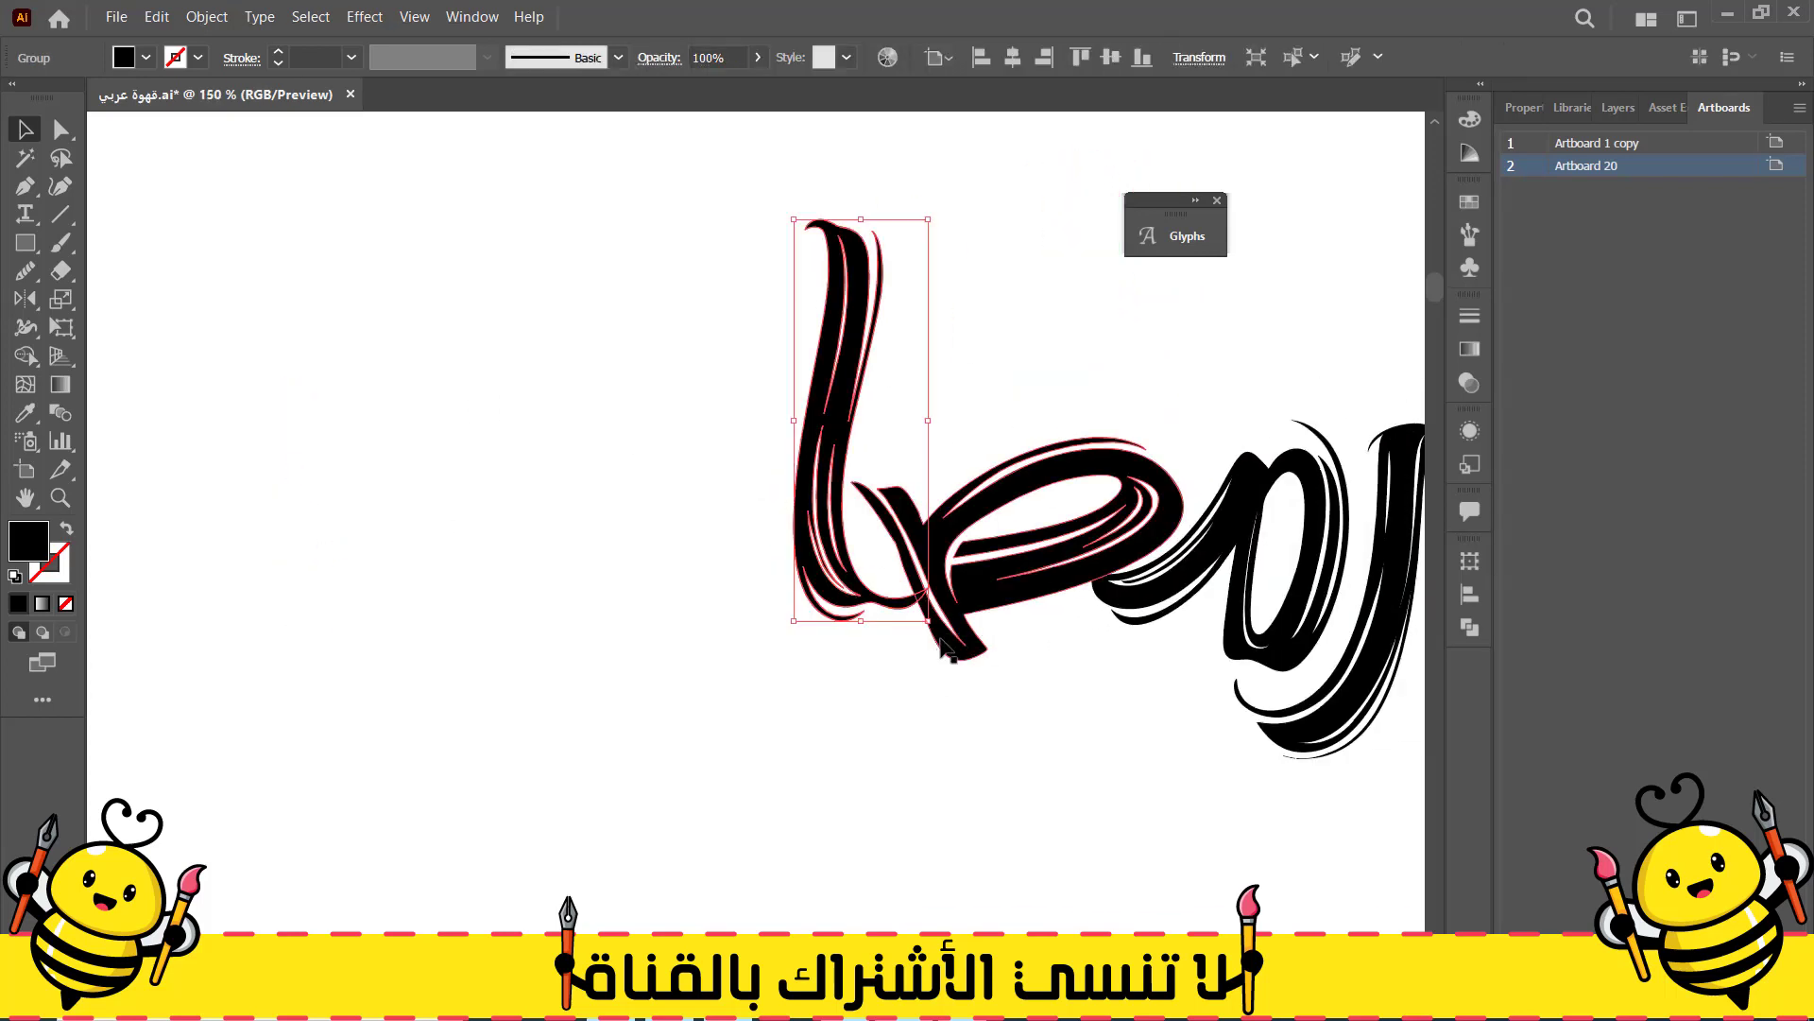
Try tilting the outlined l counterclockwise against the q's stem, and move it aside, away from the word
drag(935, 635, 988, 619)
drag(879, 572, 871, 591)
click(801, 646)
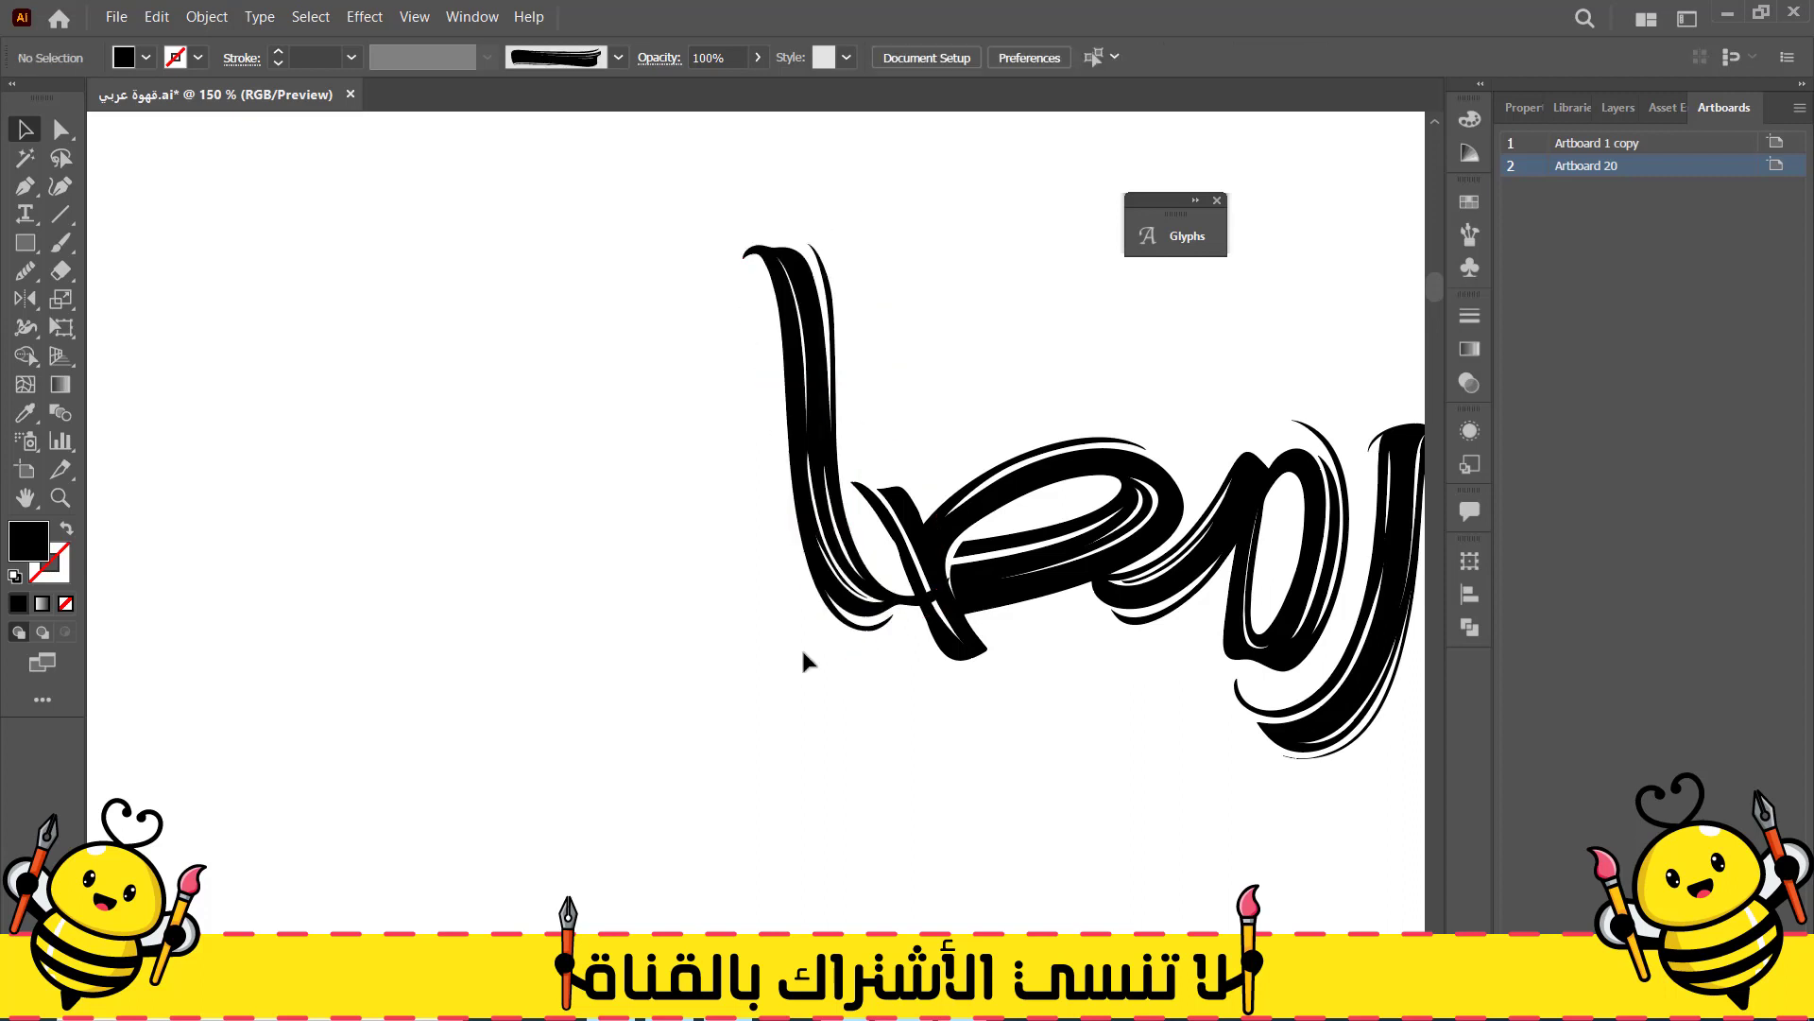
drag(843, 515, 434, 518)
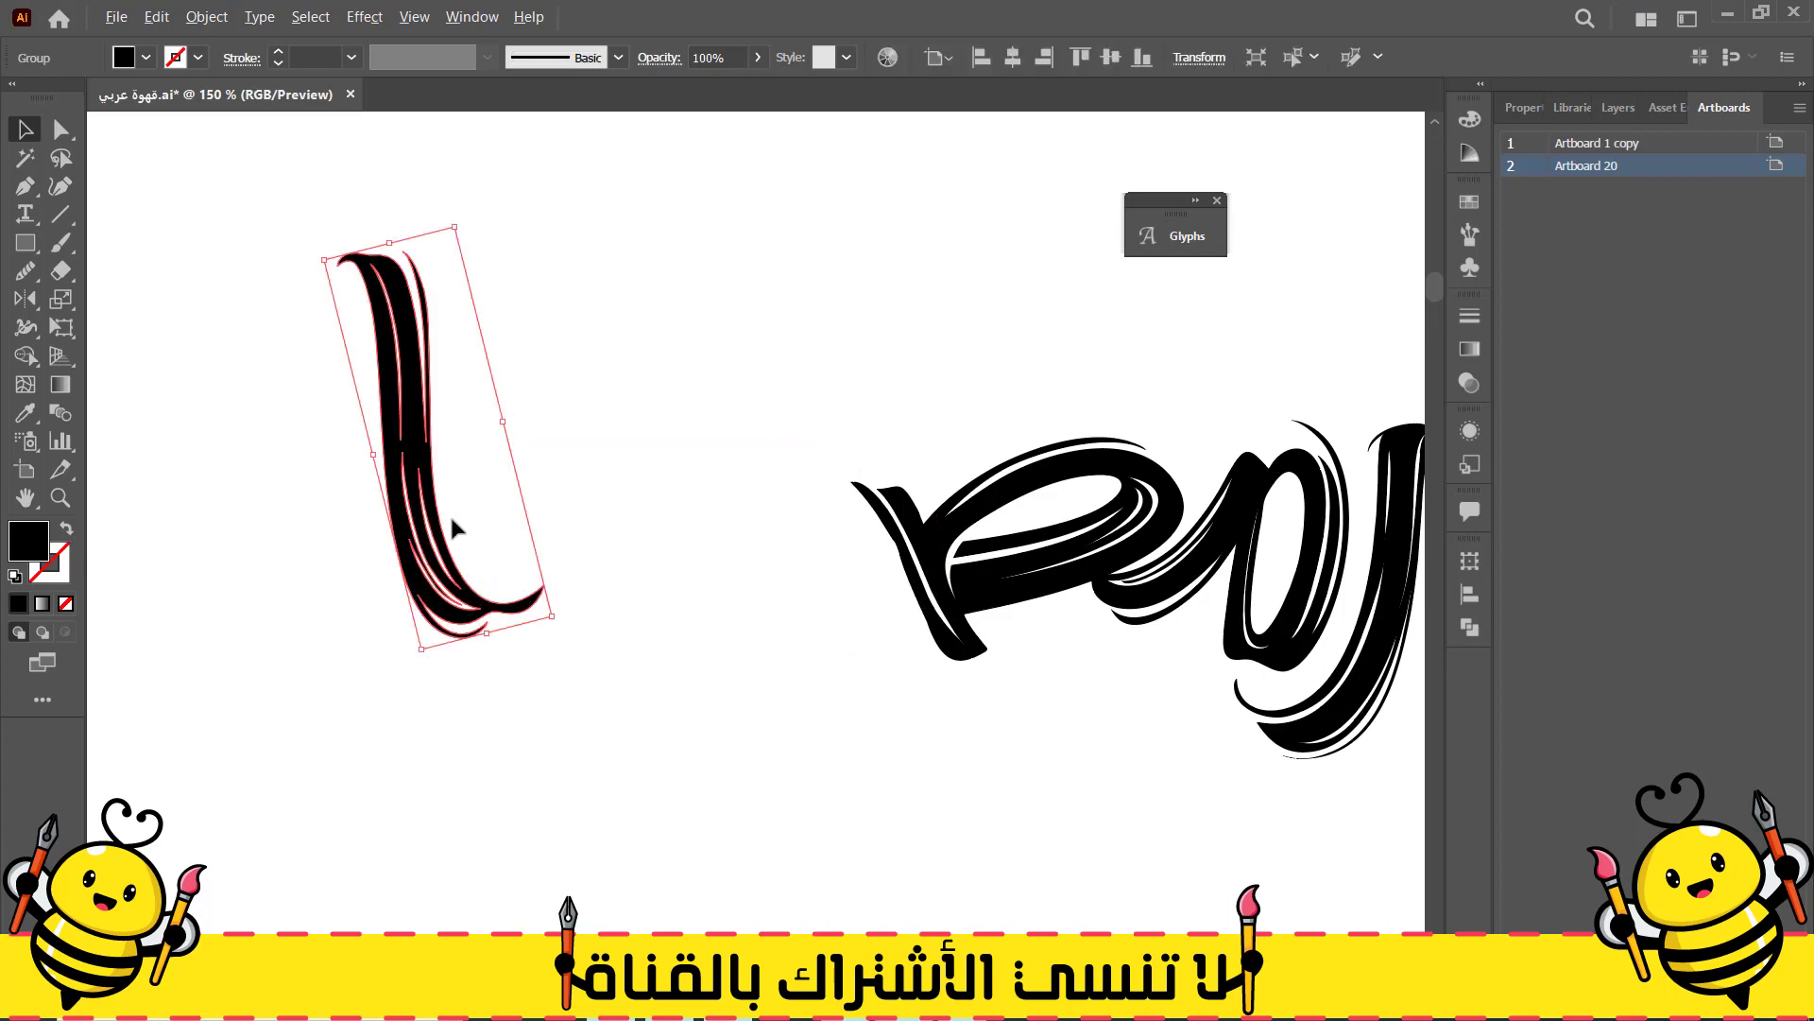
Duplicate the c glyph and replace the copy's letter with the wider-tailed alternate l from the Badcats Regular glyphs
scroll(451, 518, down, 2)
drag(254, 542, 1094, 581)
drag(472, 522, 800, 518)
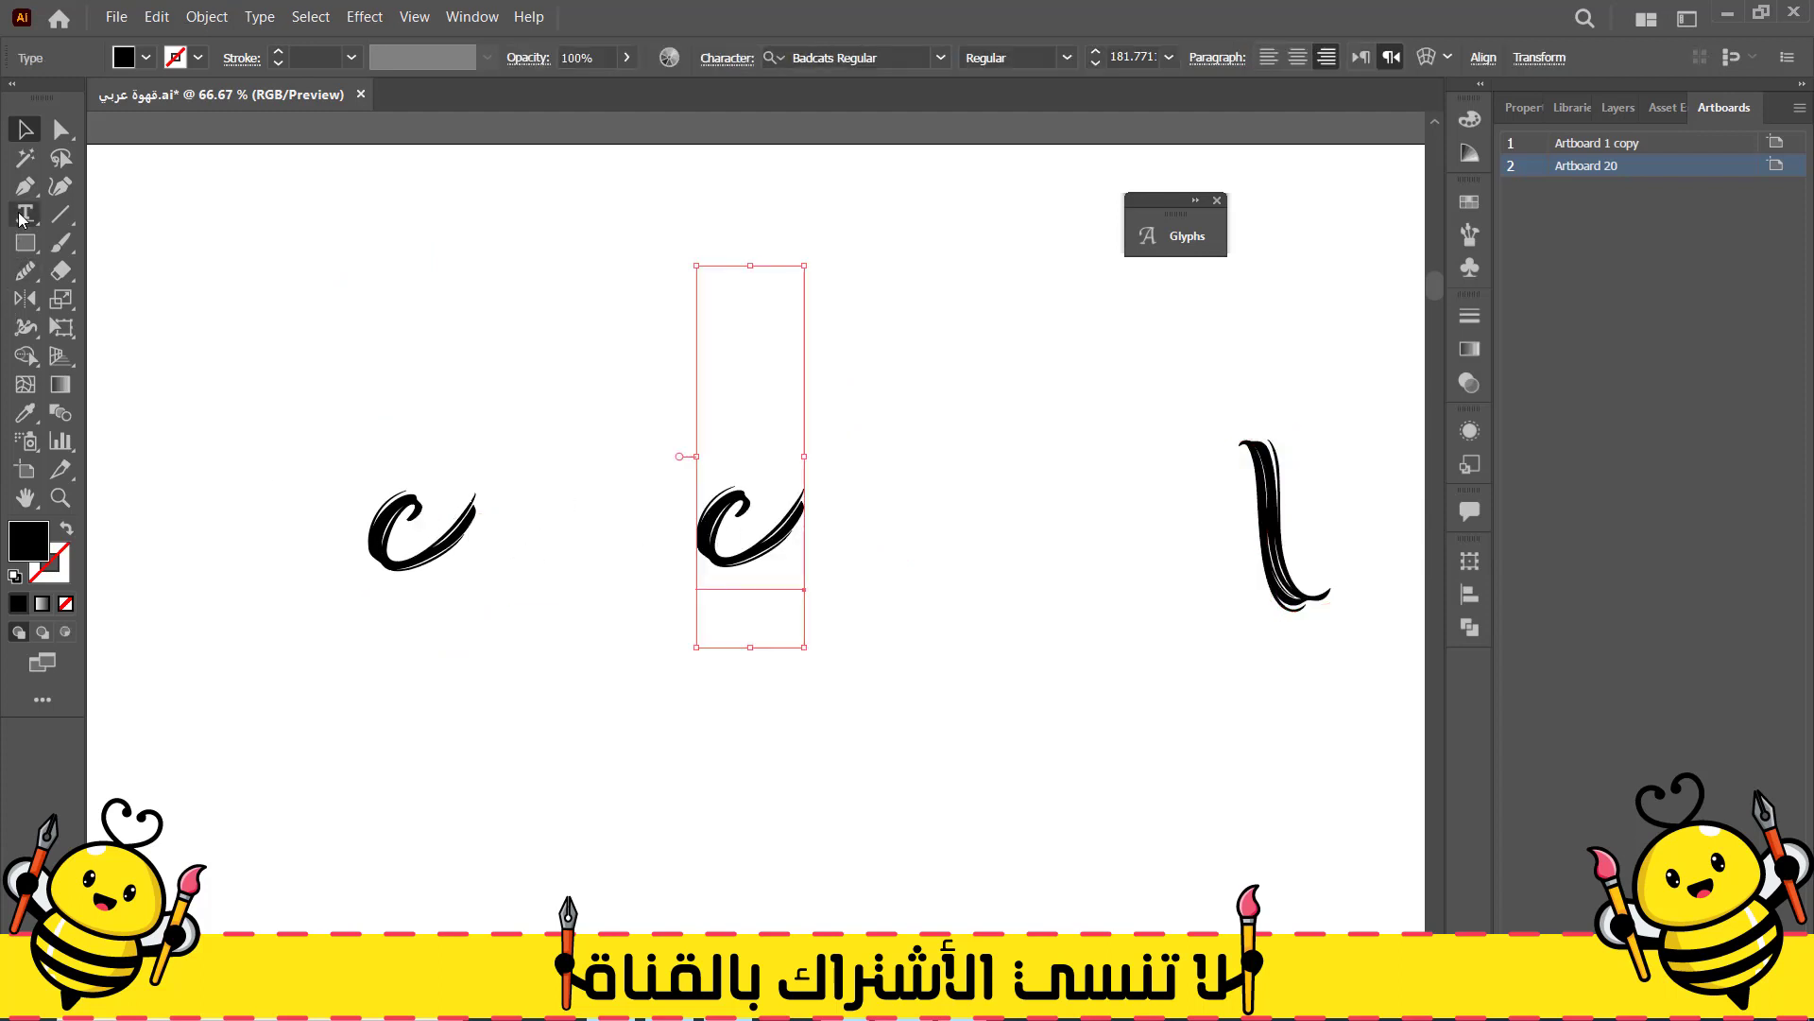
double_click(698, 505)
click(1188, 236)
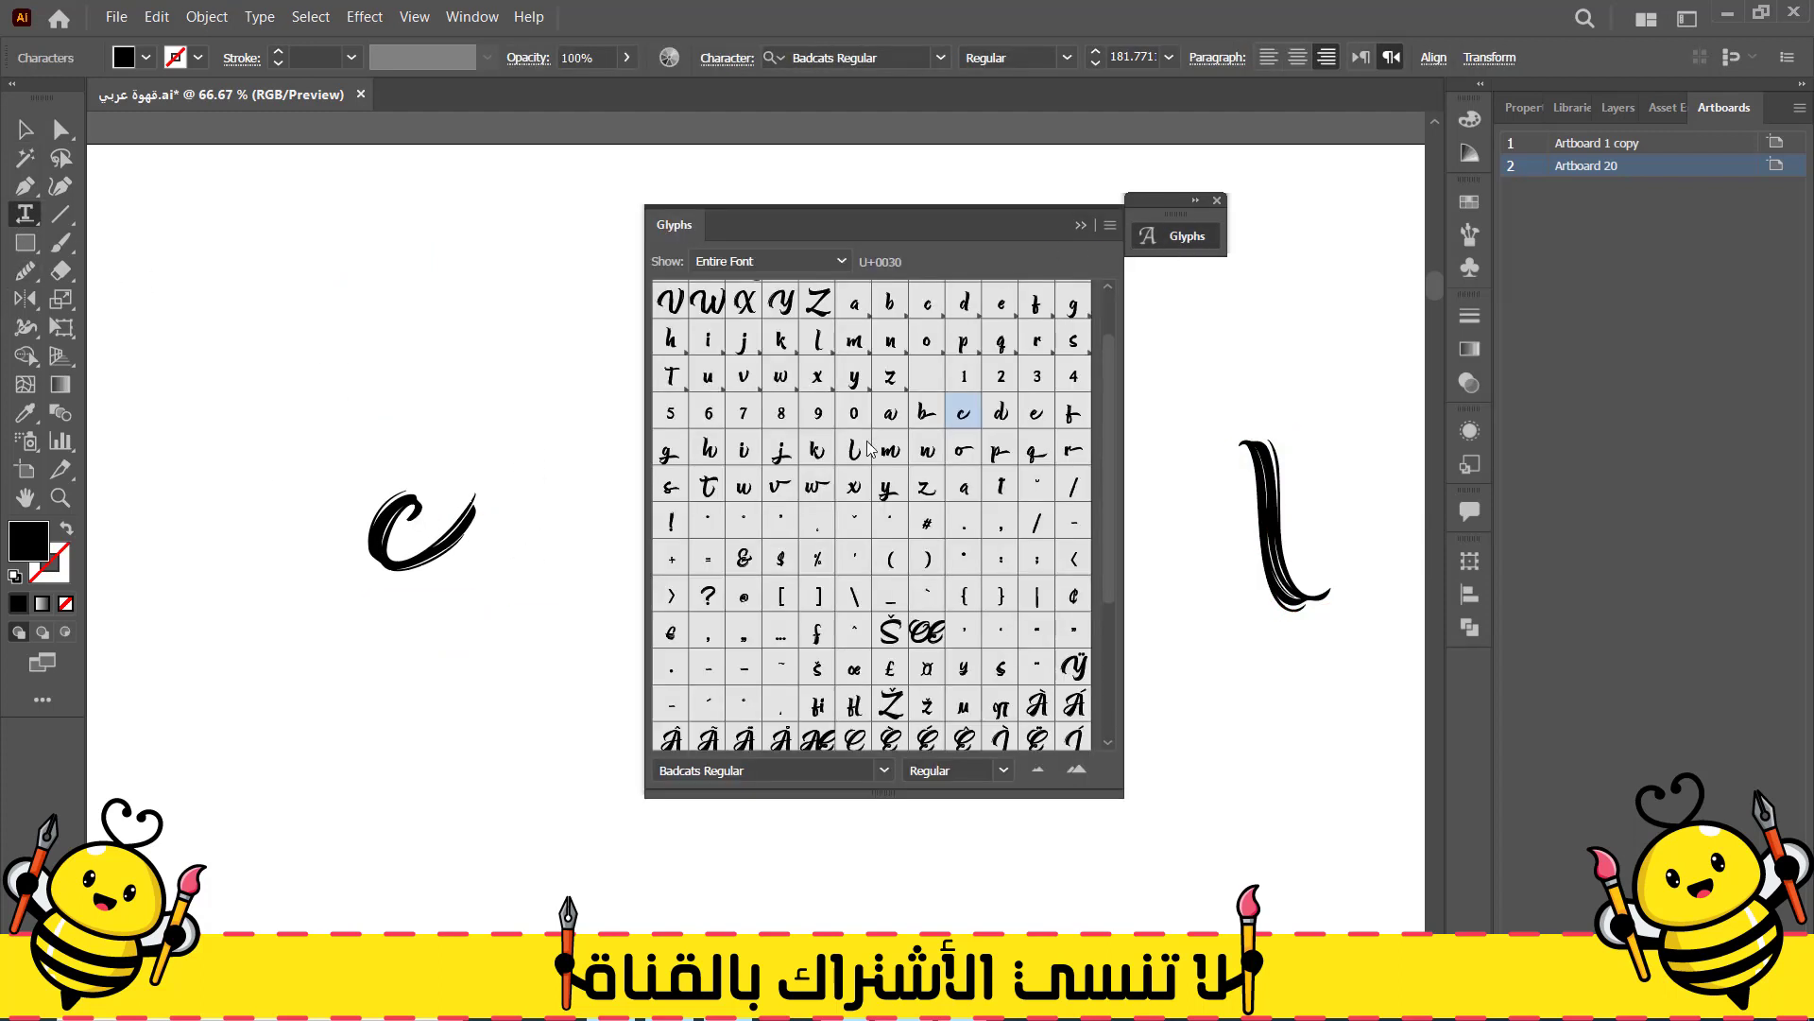
click(1076, 226)
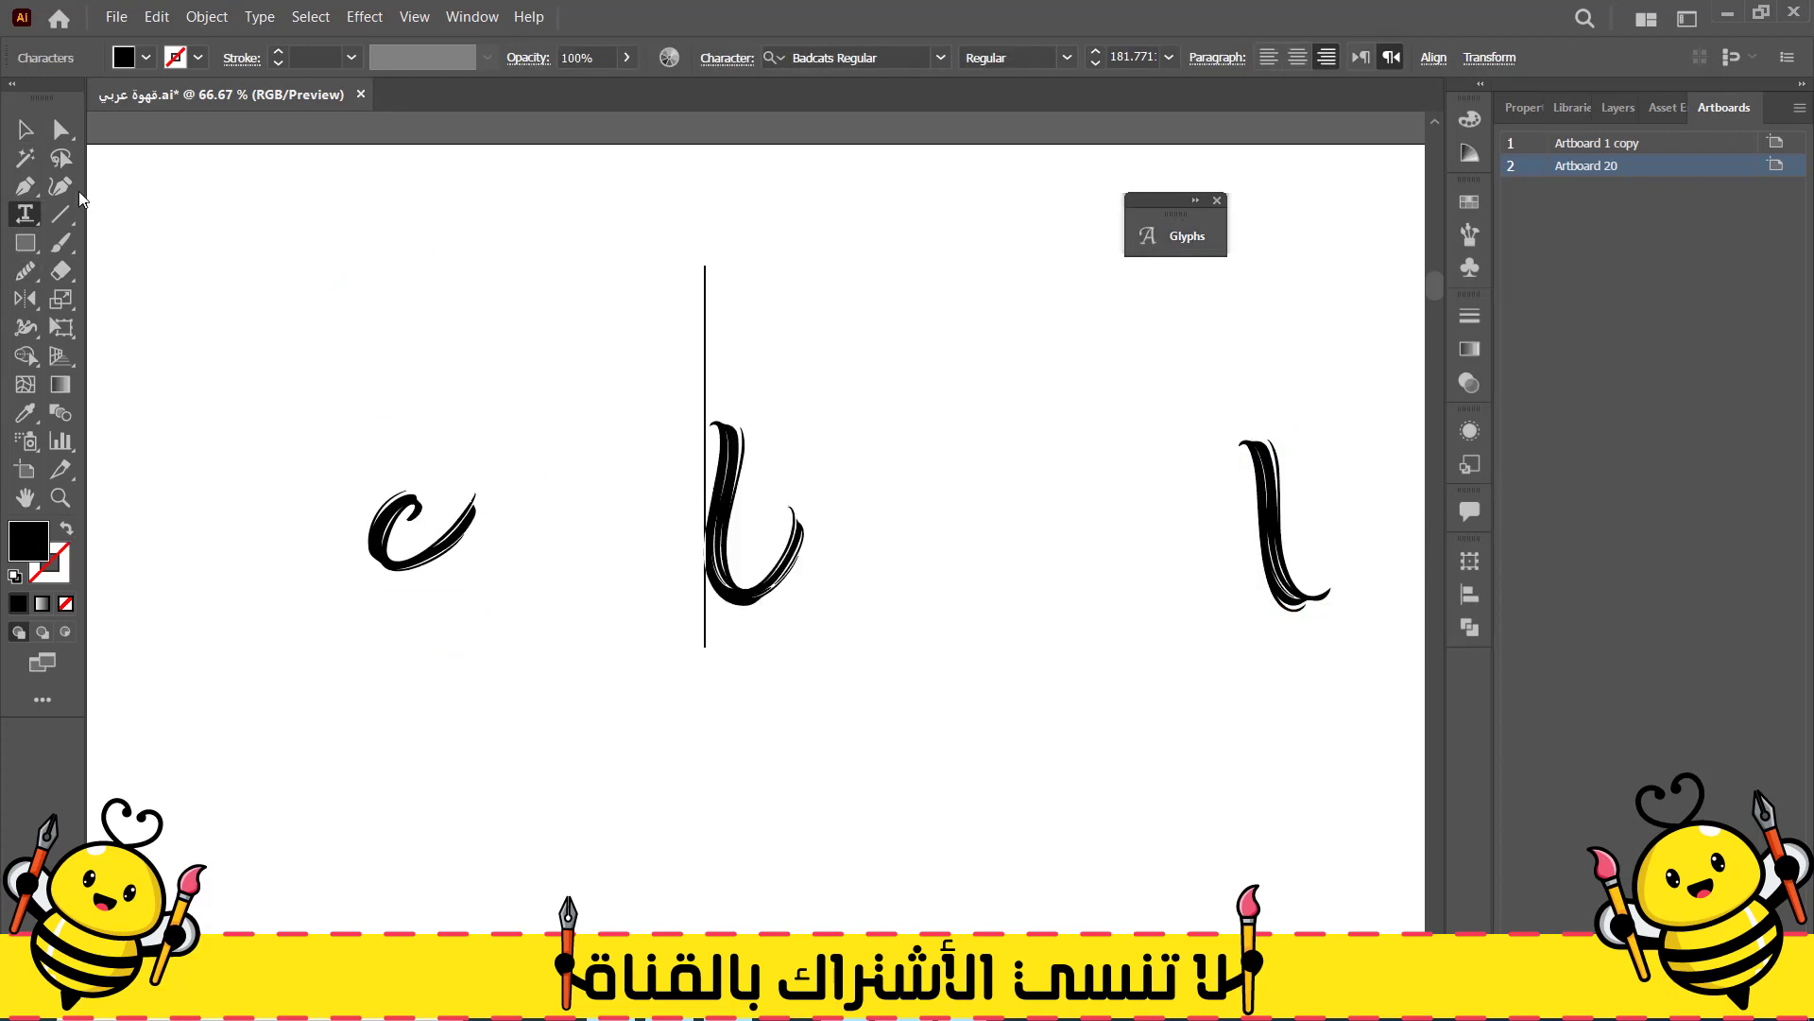
Move the new l next to the word so its curved tail crosses the q loop's stem
click(26, 130)
click(170, 168)
drag(721, 569, 1315, 647)
drag(1162, 701, 646, 638)
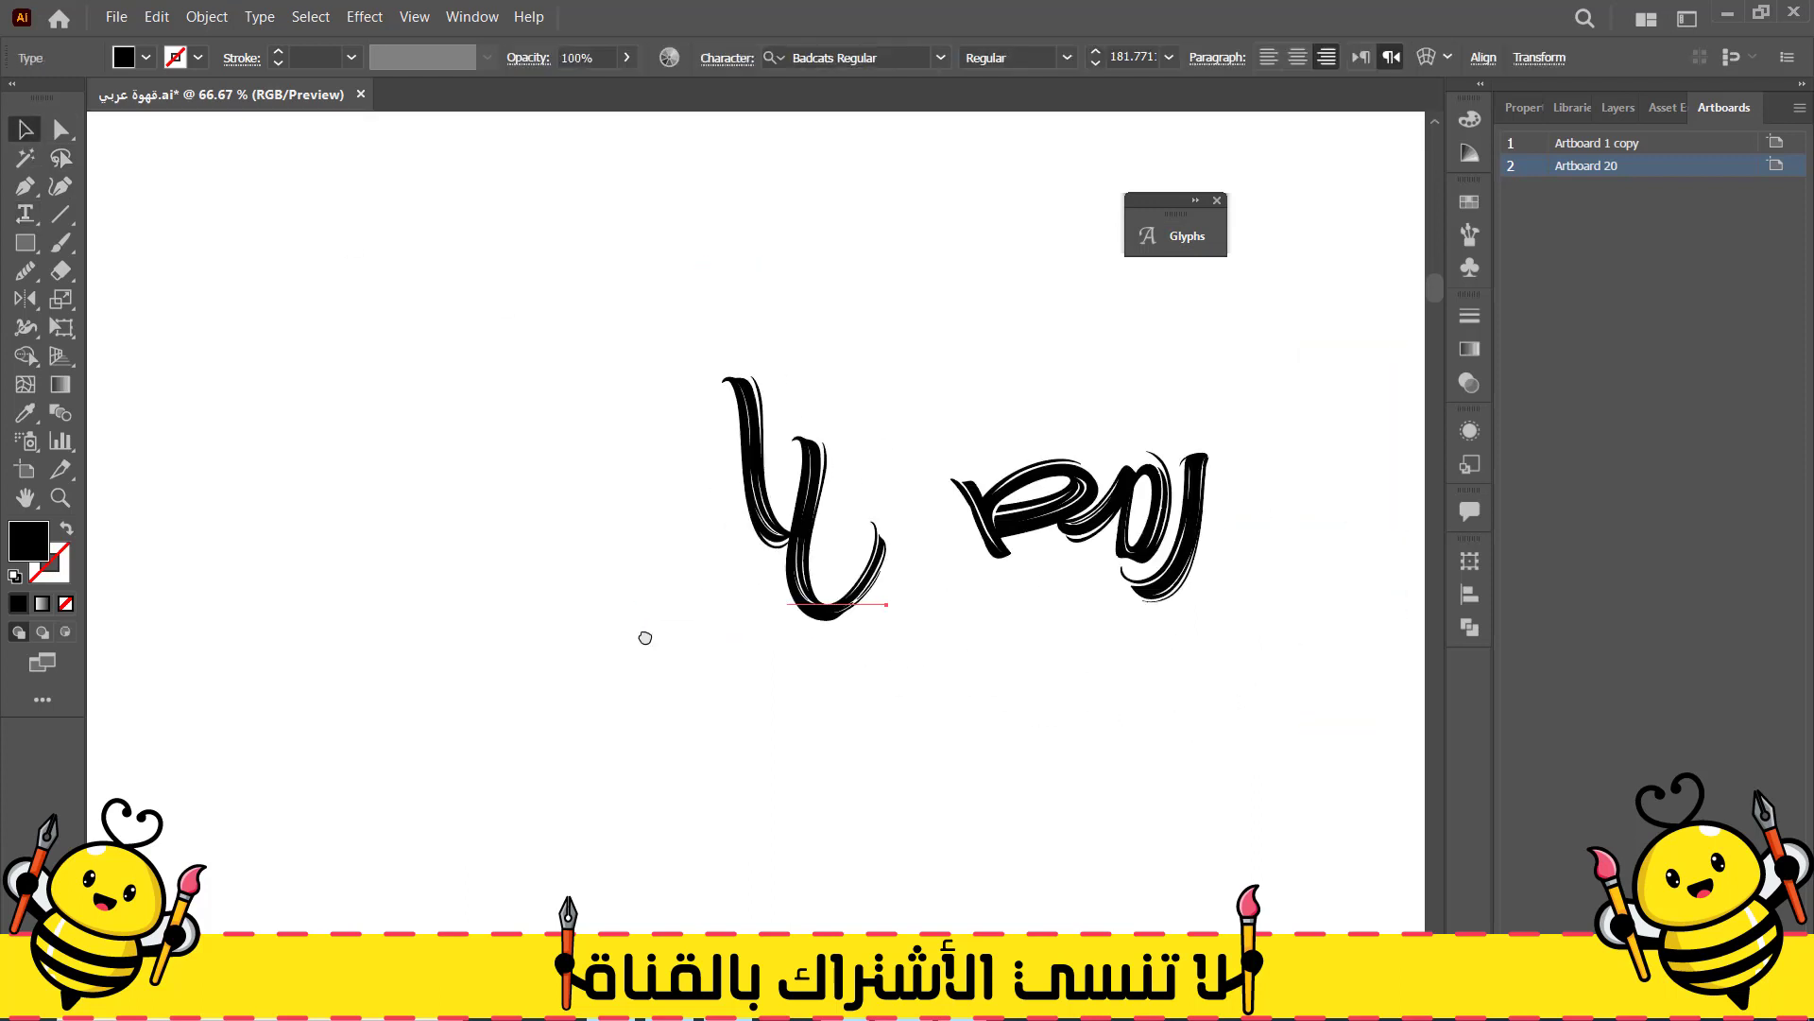
drag(855, 600, 988, 526)
click(939, 579)
Convert the alternate l glyph crossing the q's stem to outlines
scroll(960, 553, up, 4)
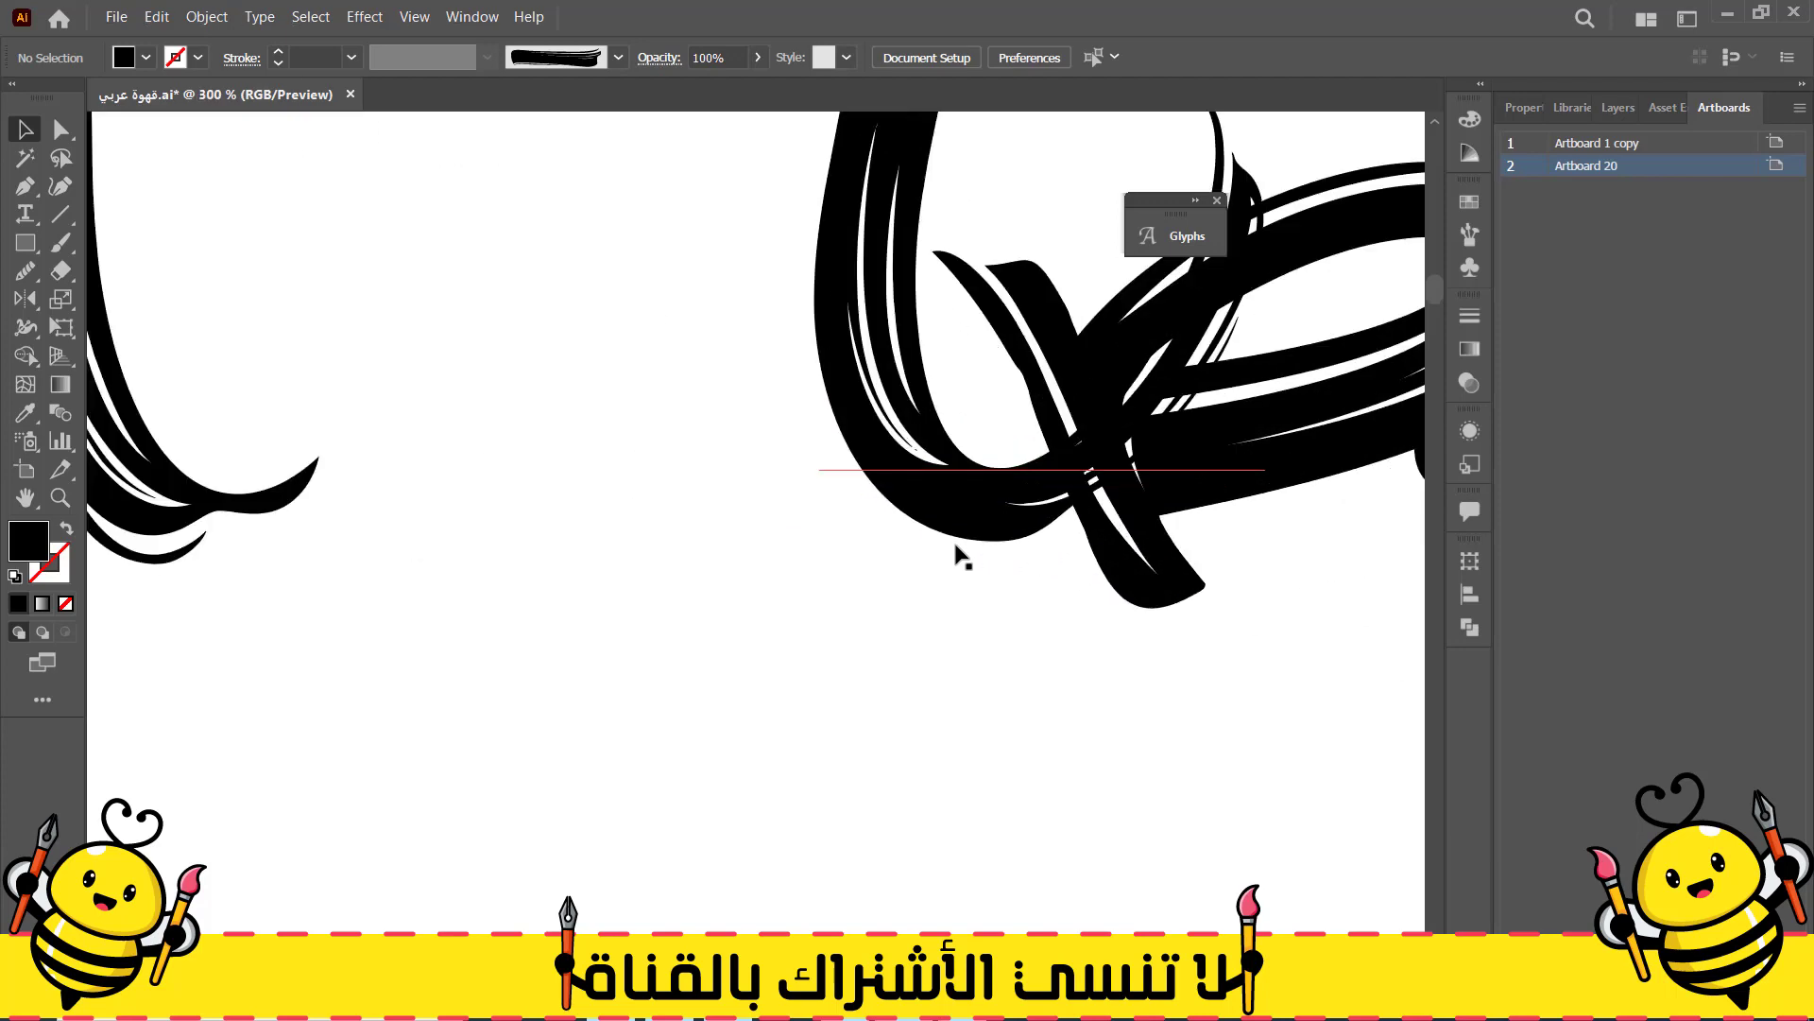
click(886, 586)
right_click(895, 487)
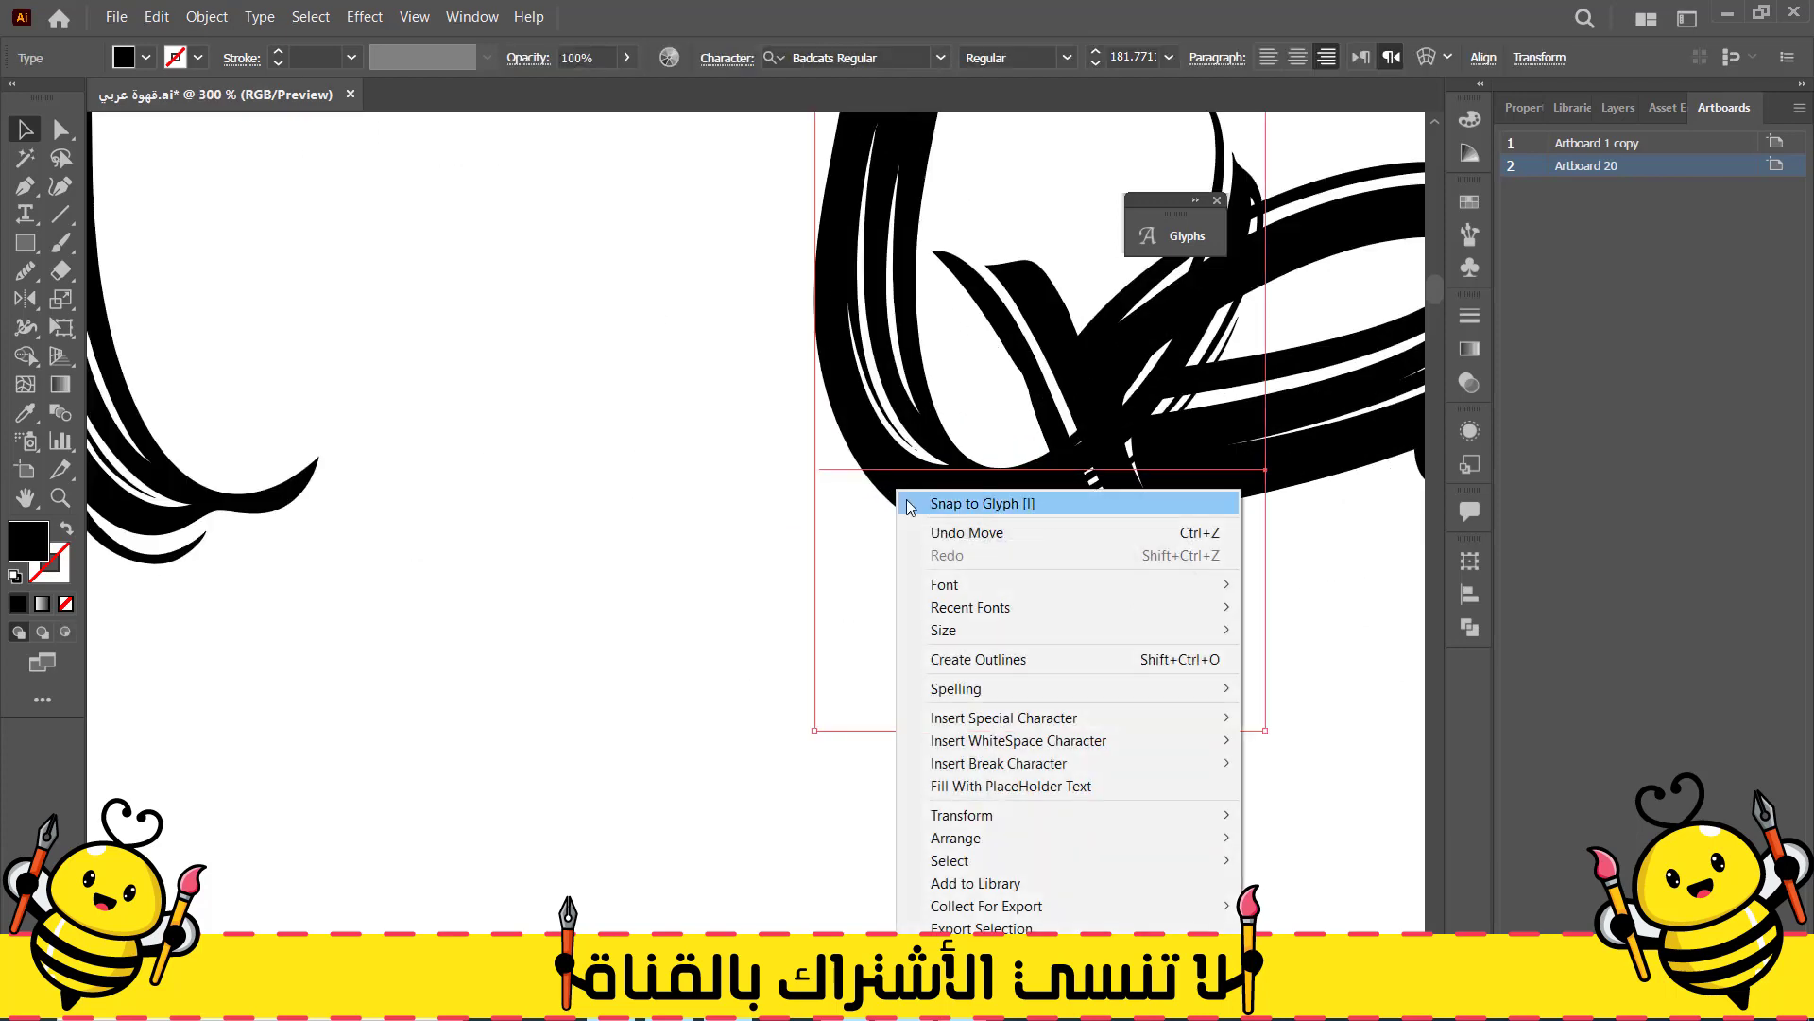
click(979, 658)
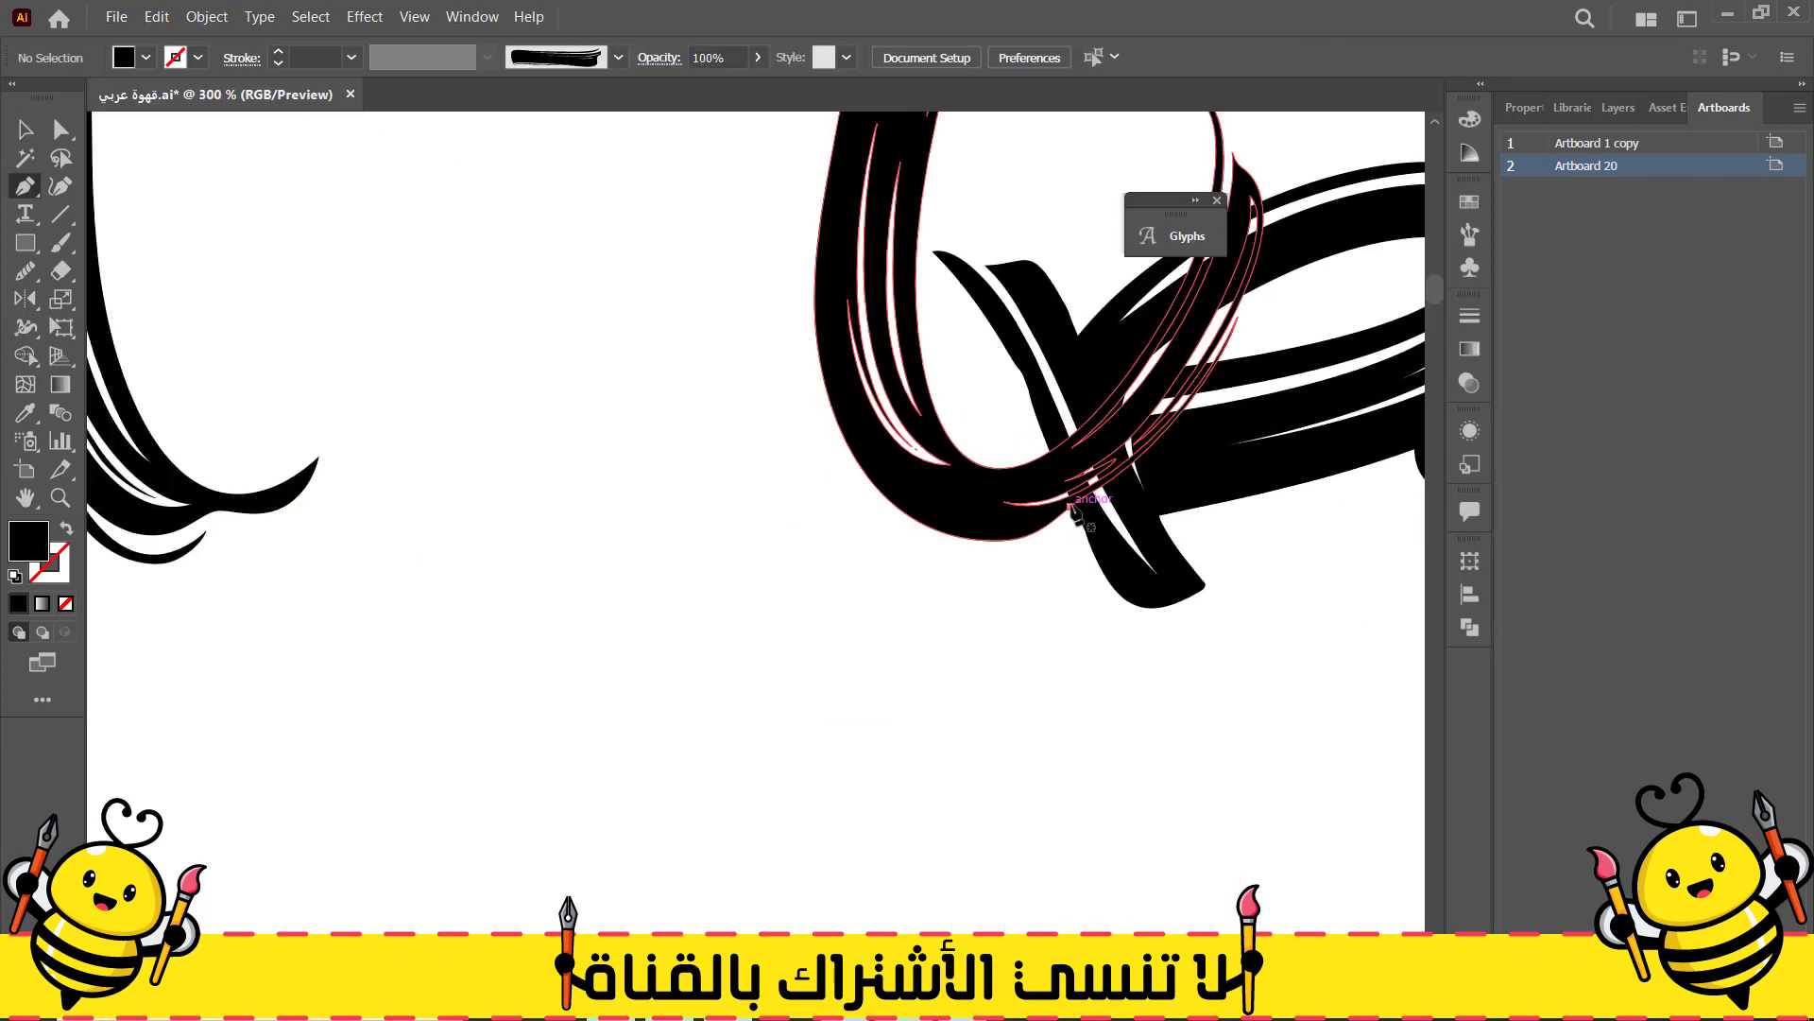
Draw a Pen path along the q's stem and around the part of the l's tail that extends past it
key(p)
click(1051, 454)
drag(1048, 280, 1013, 448)
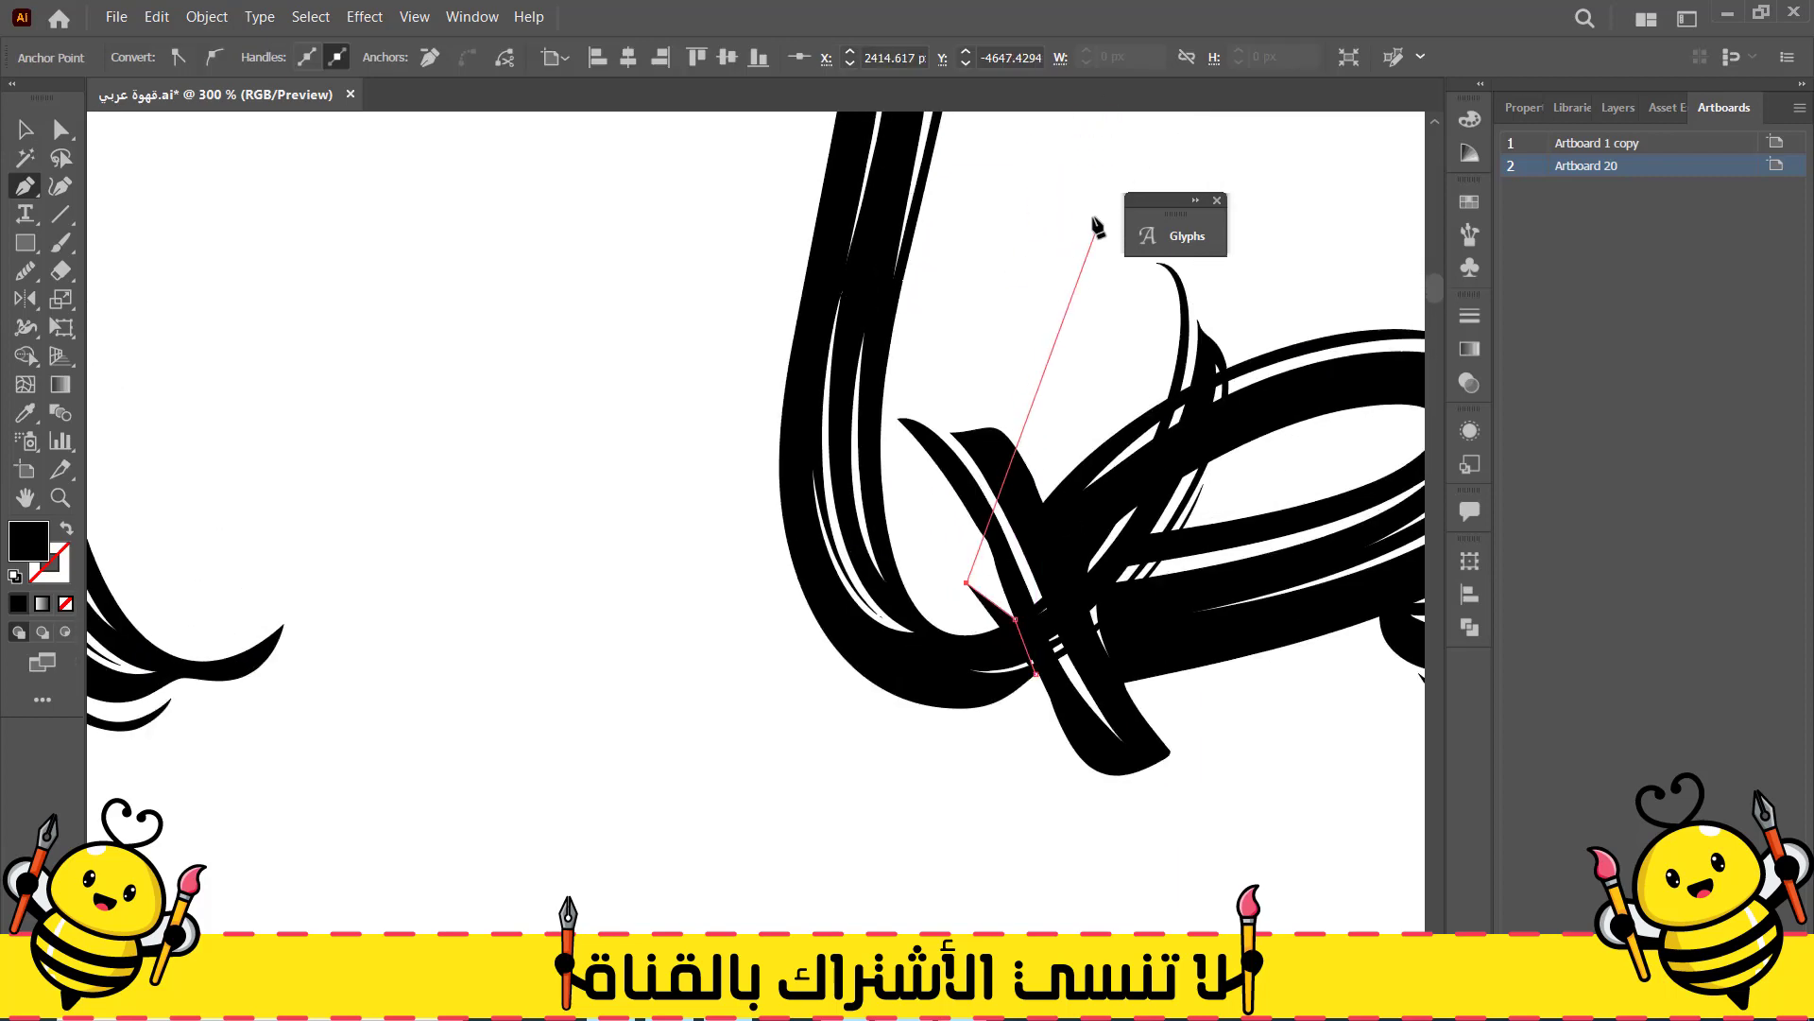
click(1082, 191)
click(1225, 191)
click(1288, 330)
click(1351, 520)
click(1352, 797)
click(1130, 831)
click(1039, 749)
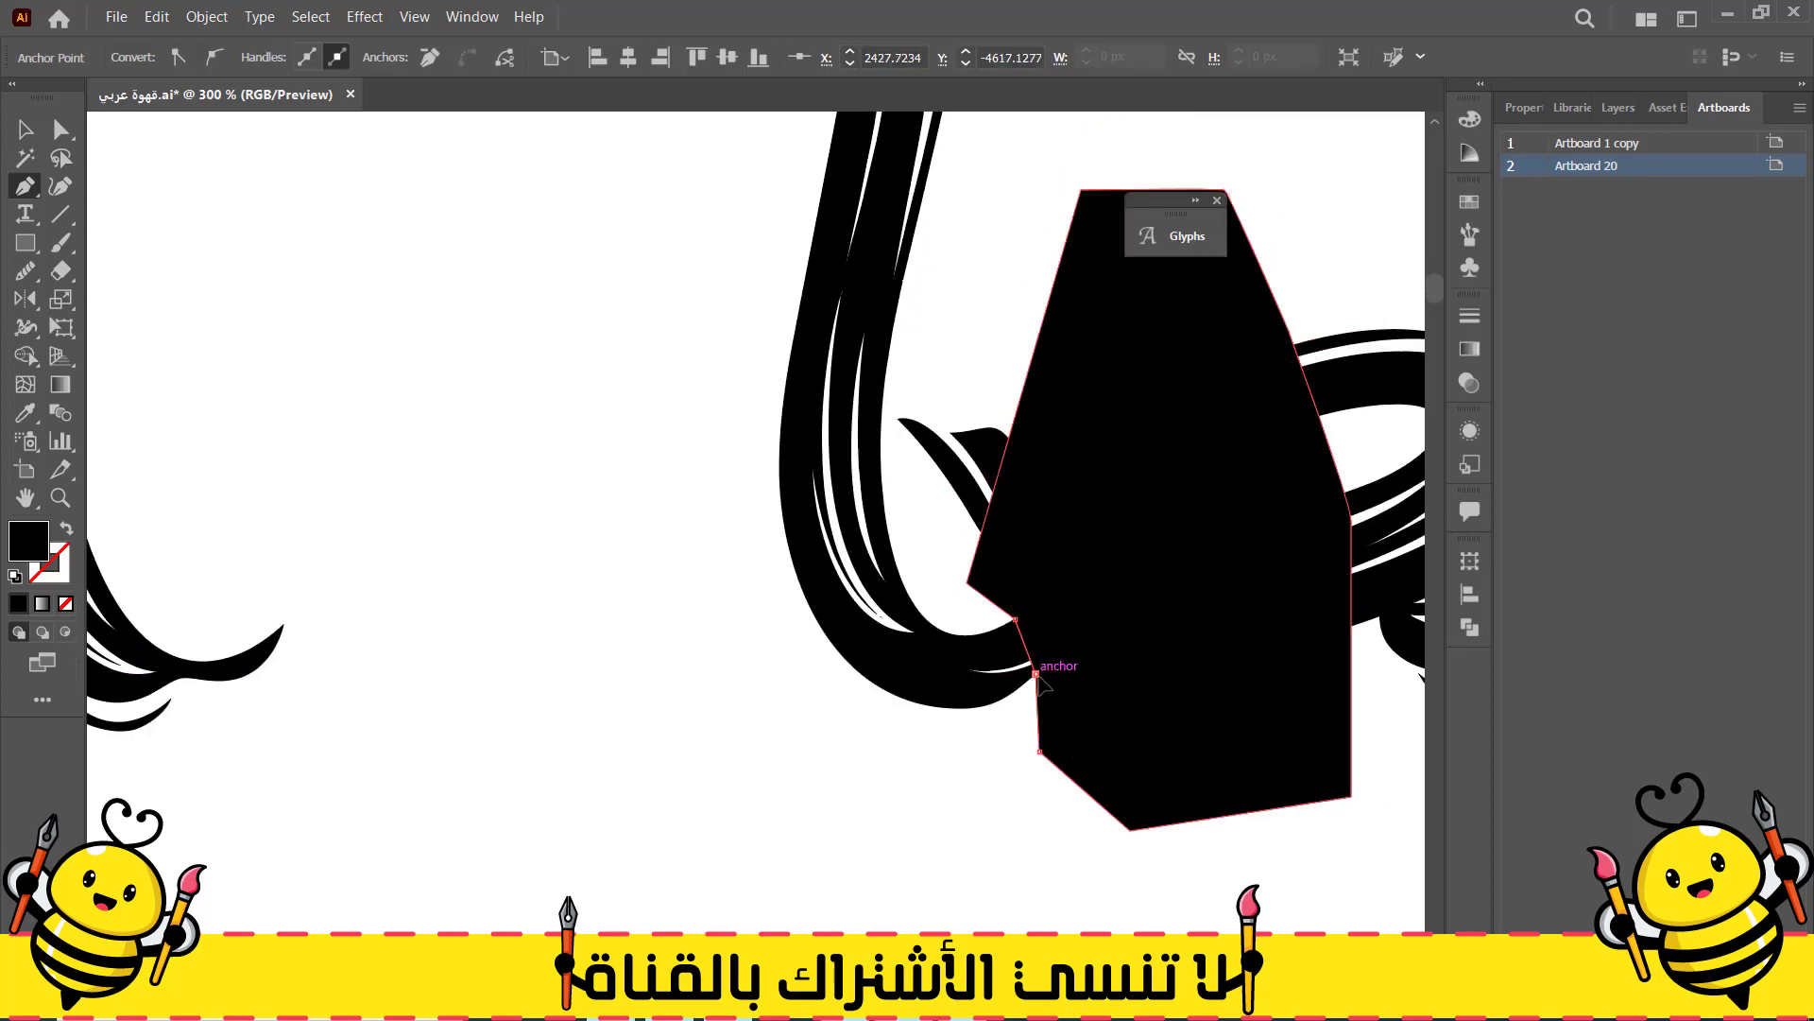
Cut away the l's excess tail together with the drawn shape using the Shape Builder tool
key(a)
shift+click(899, 673)
key(shift+m)
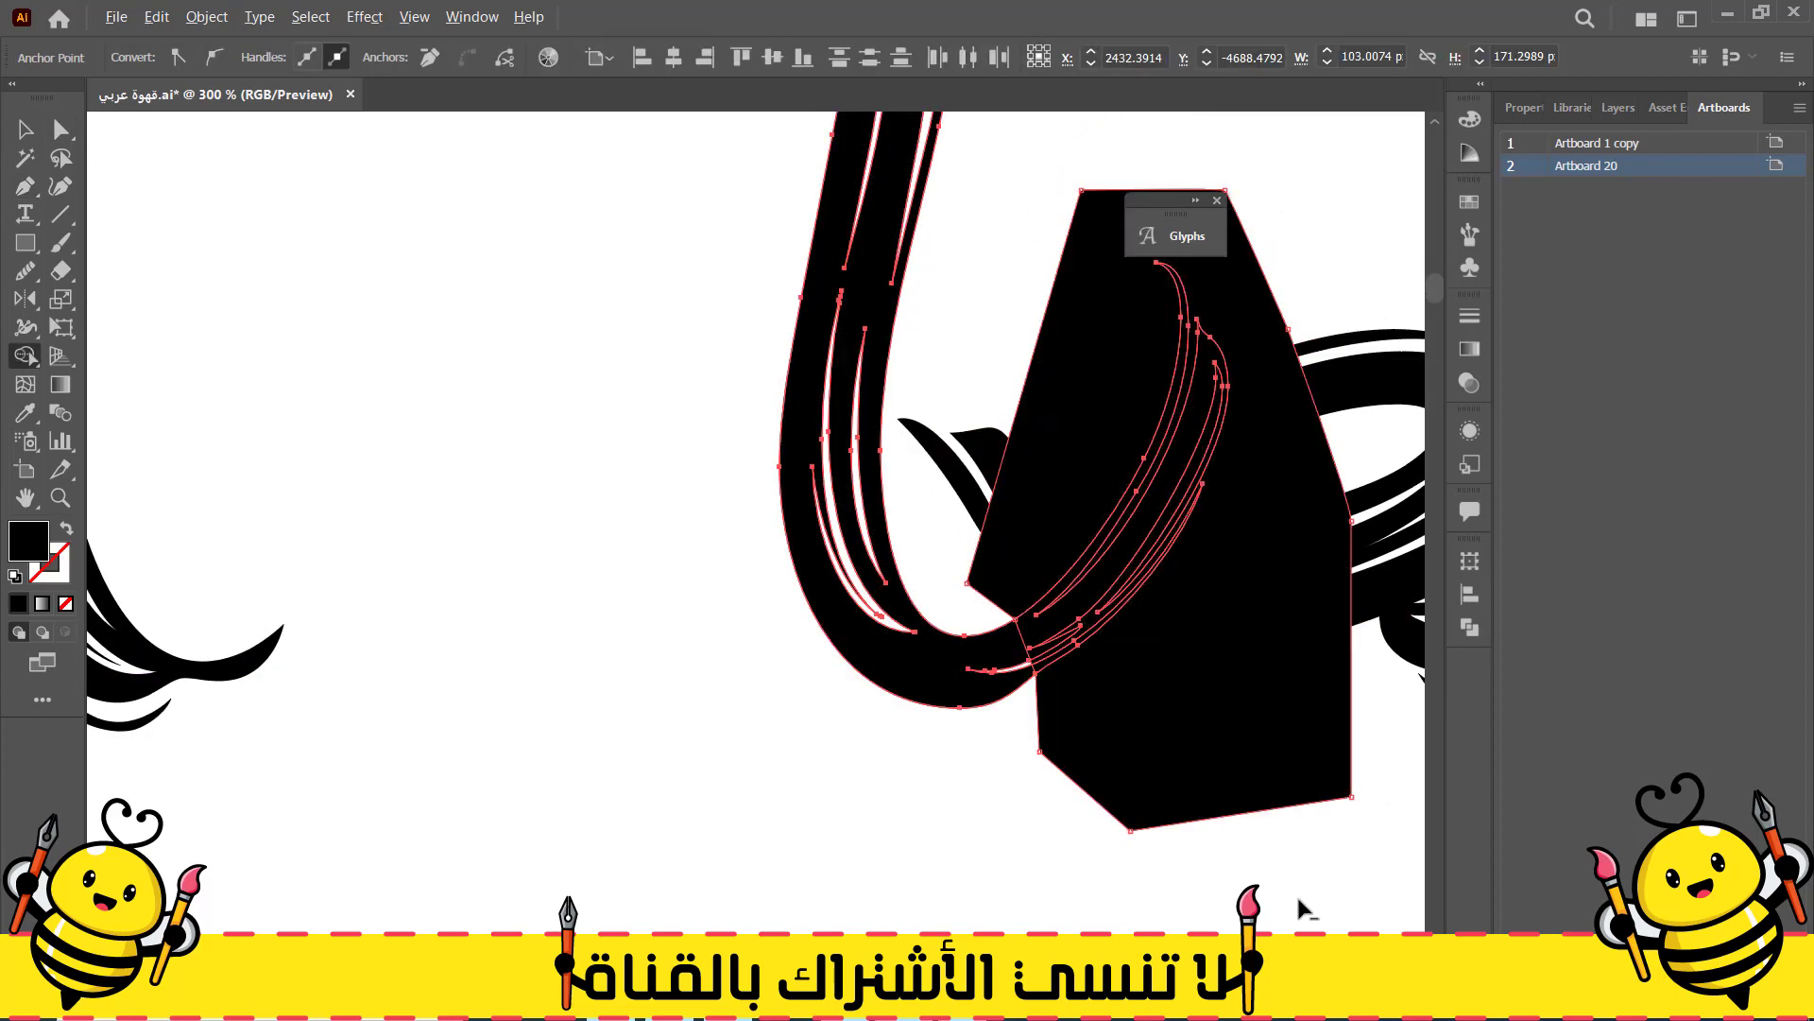
drag(1298, 898, 1047, 463)
click(11, 132)
click(737, 792)
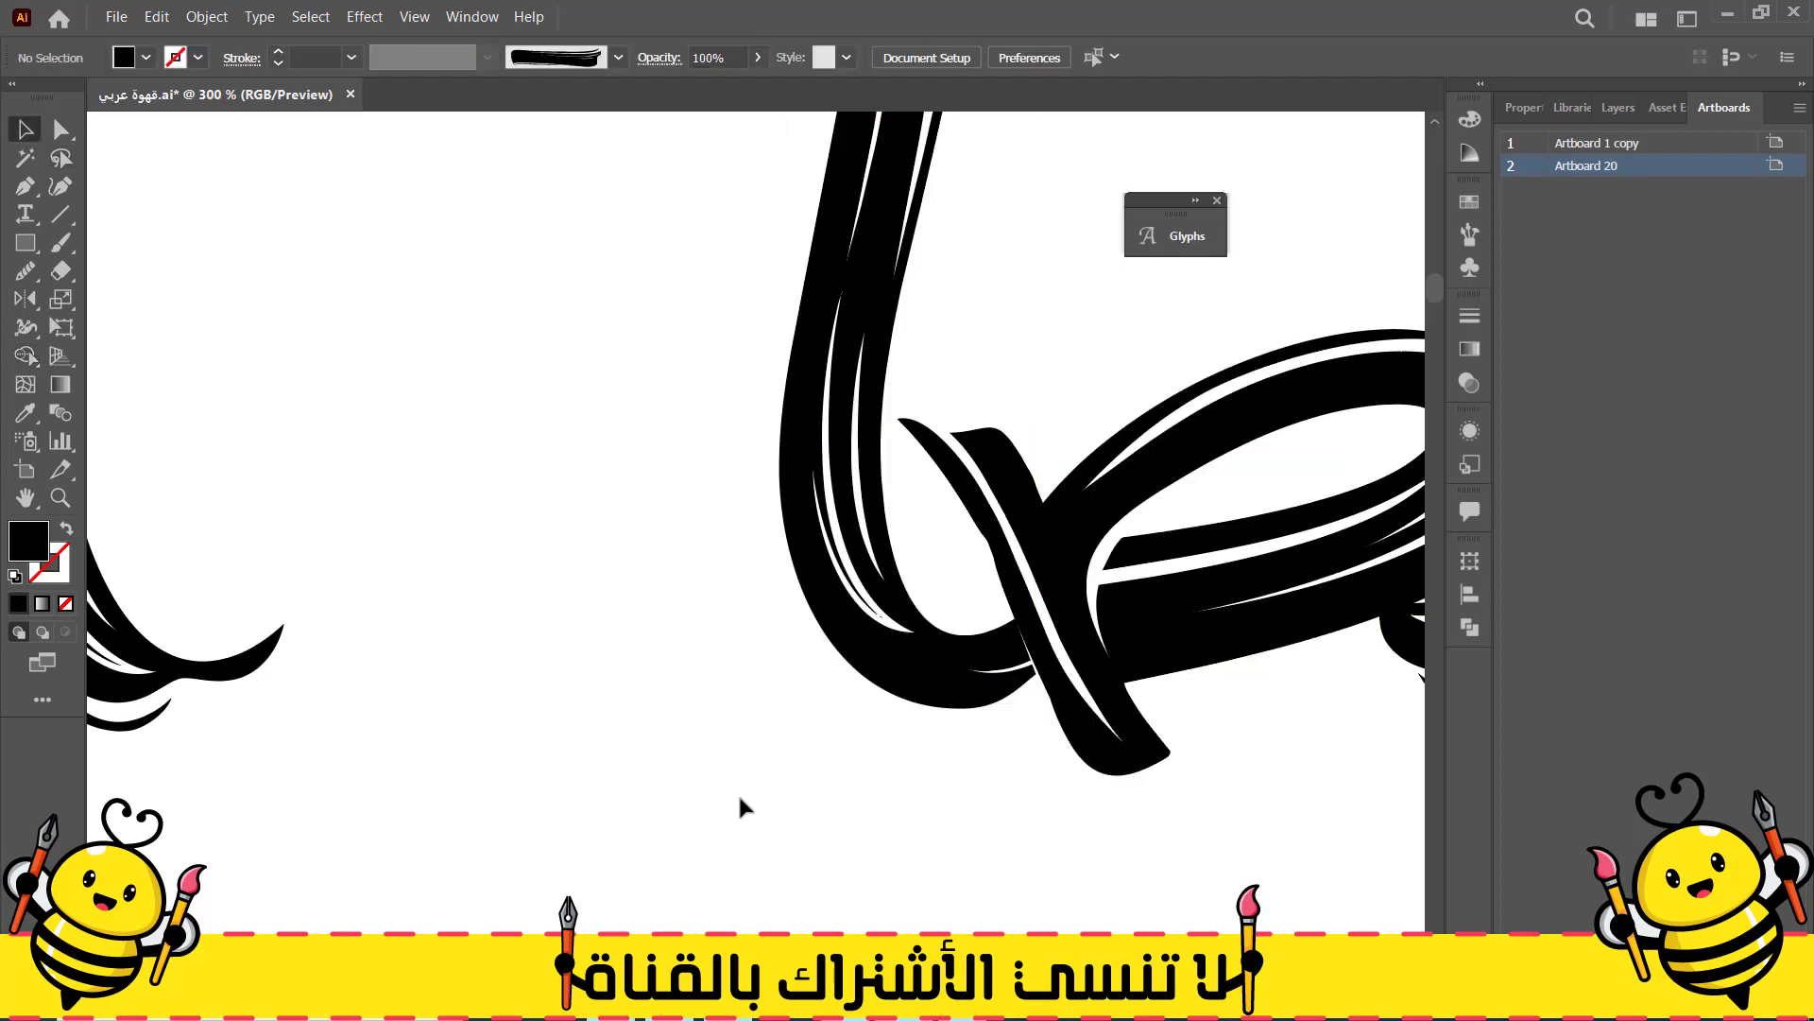
Move the anchors at the l's cut end so the stroke thickens and closes the gap to the q's stem
drag(906, 781, 712, 809)
click(767, 727)
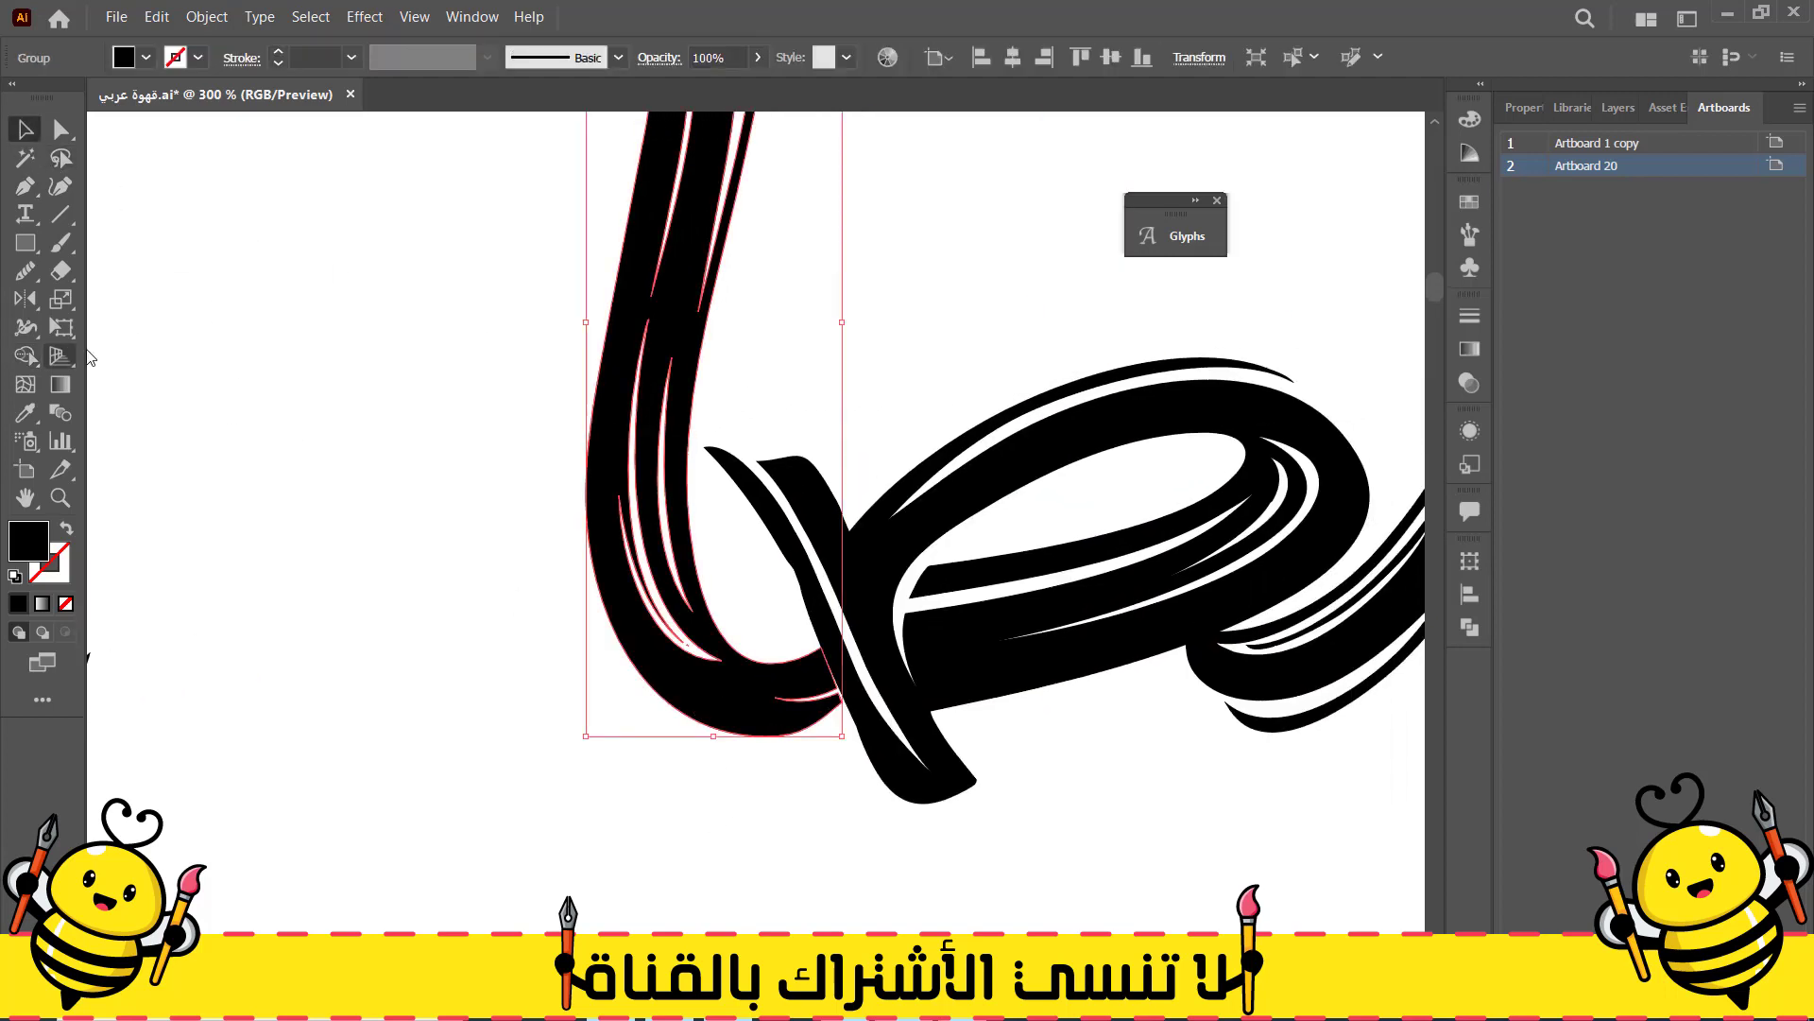
click(62, 141)
scroll(789, 665, up, 3)
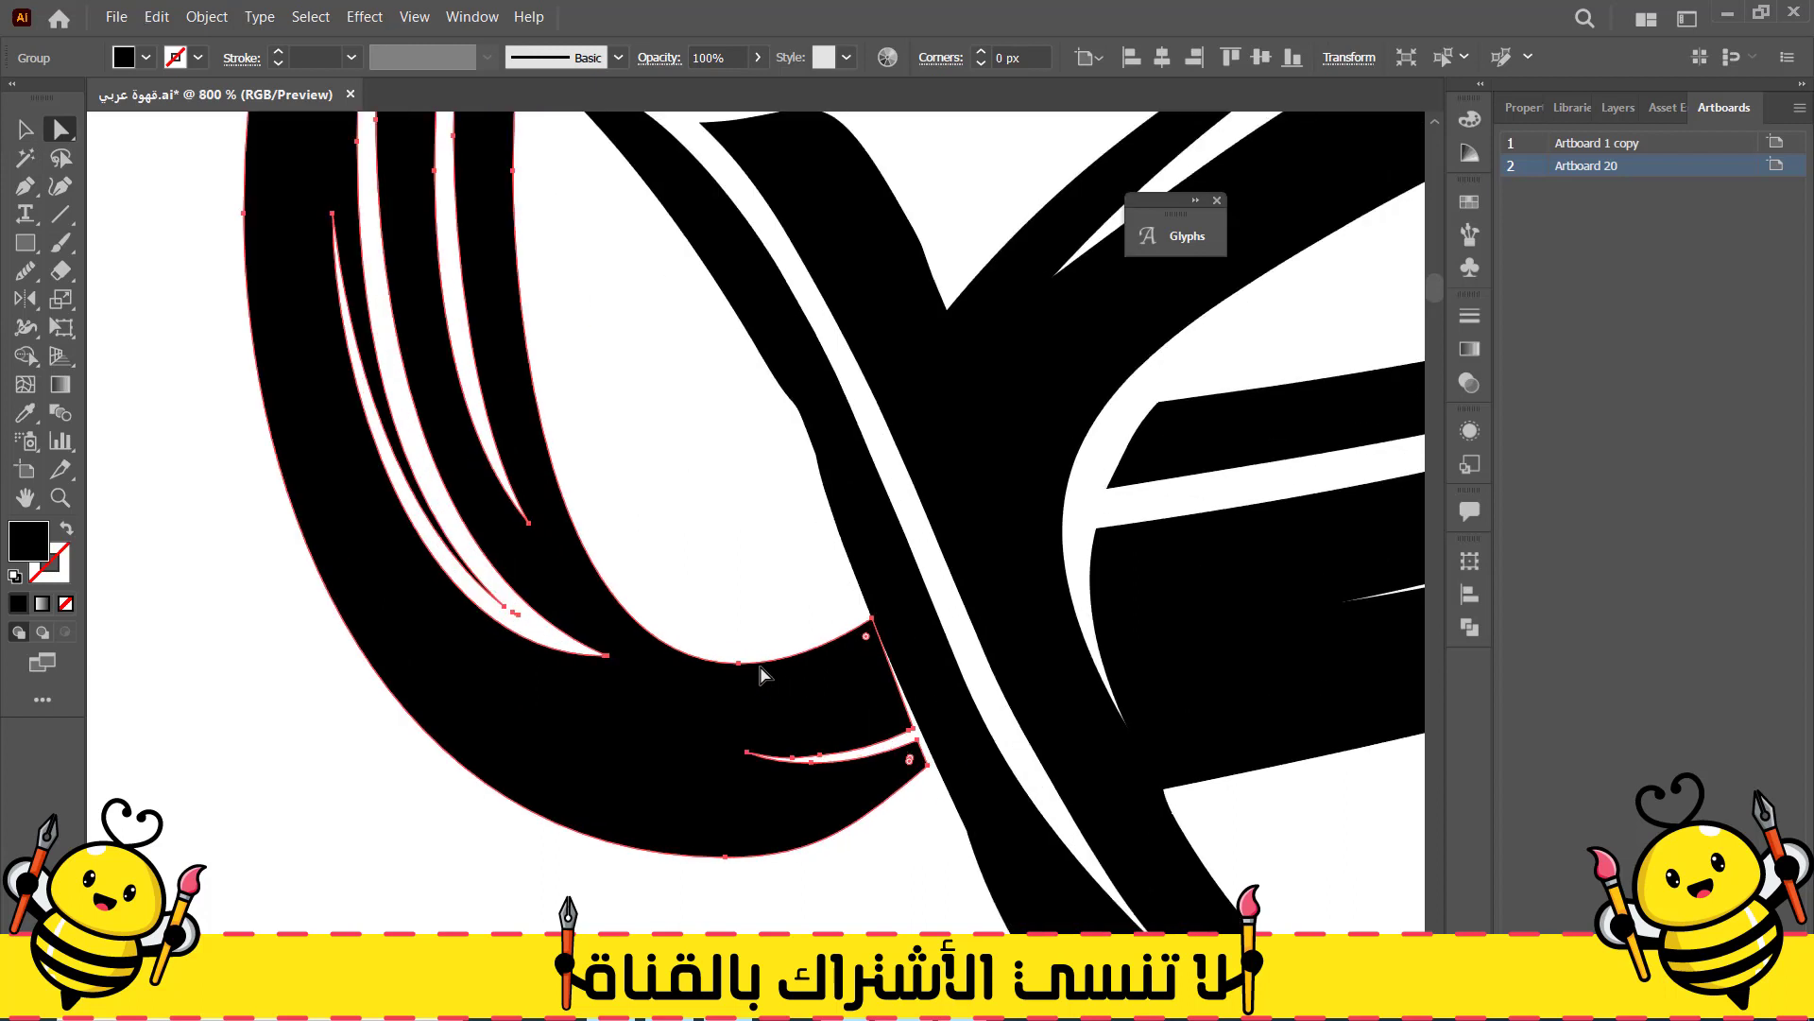
click(739, 665)
drag(873, 621, 841, 539)
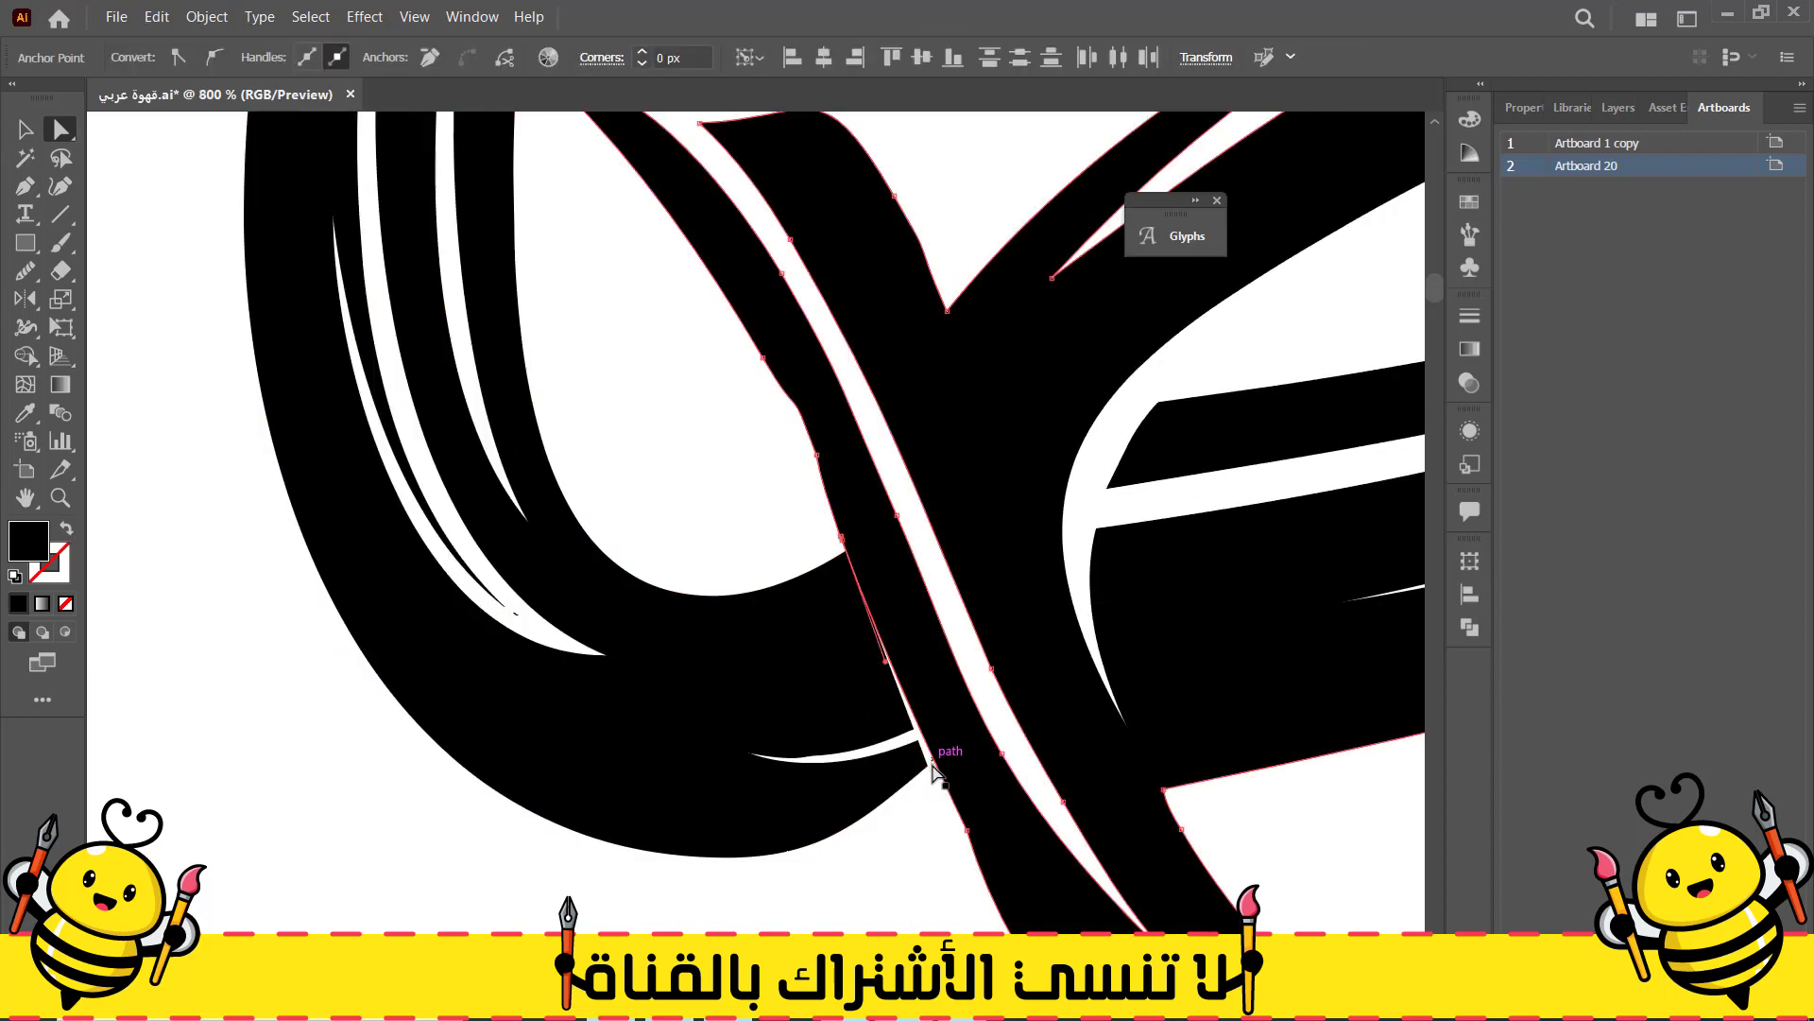
click(883, 841)
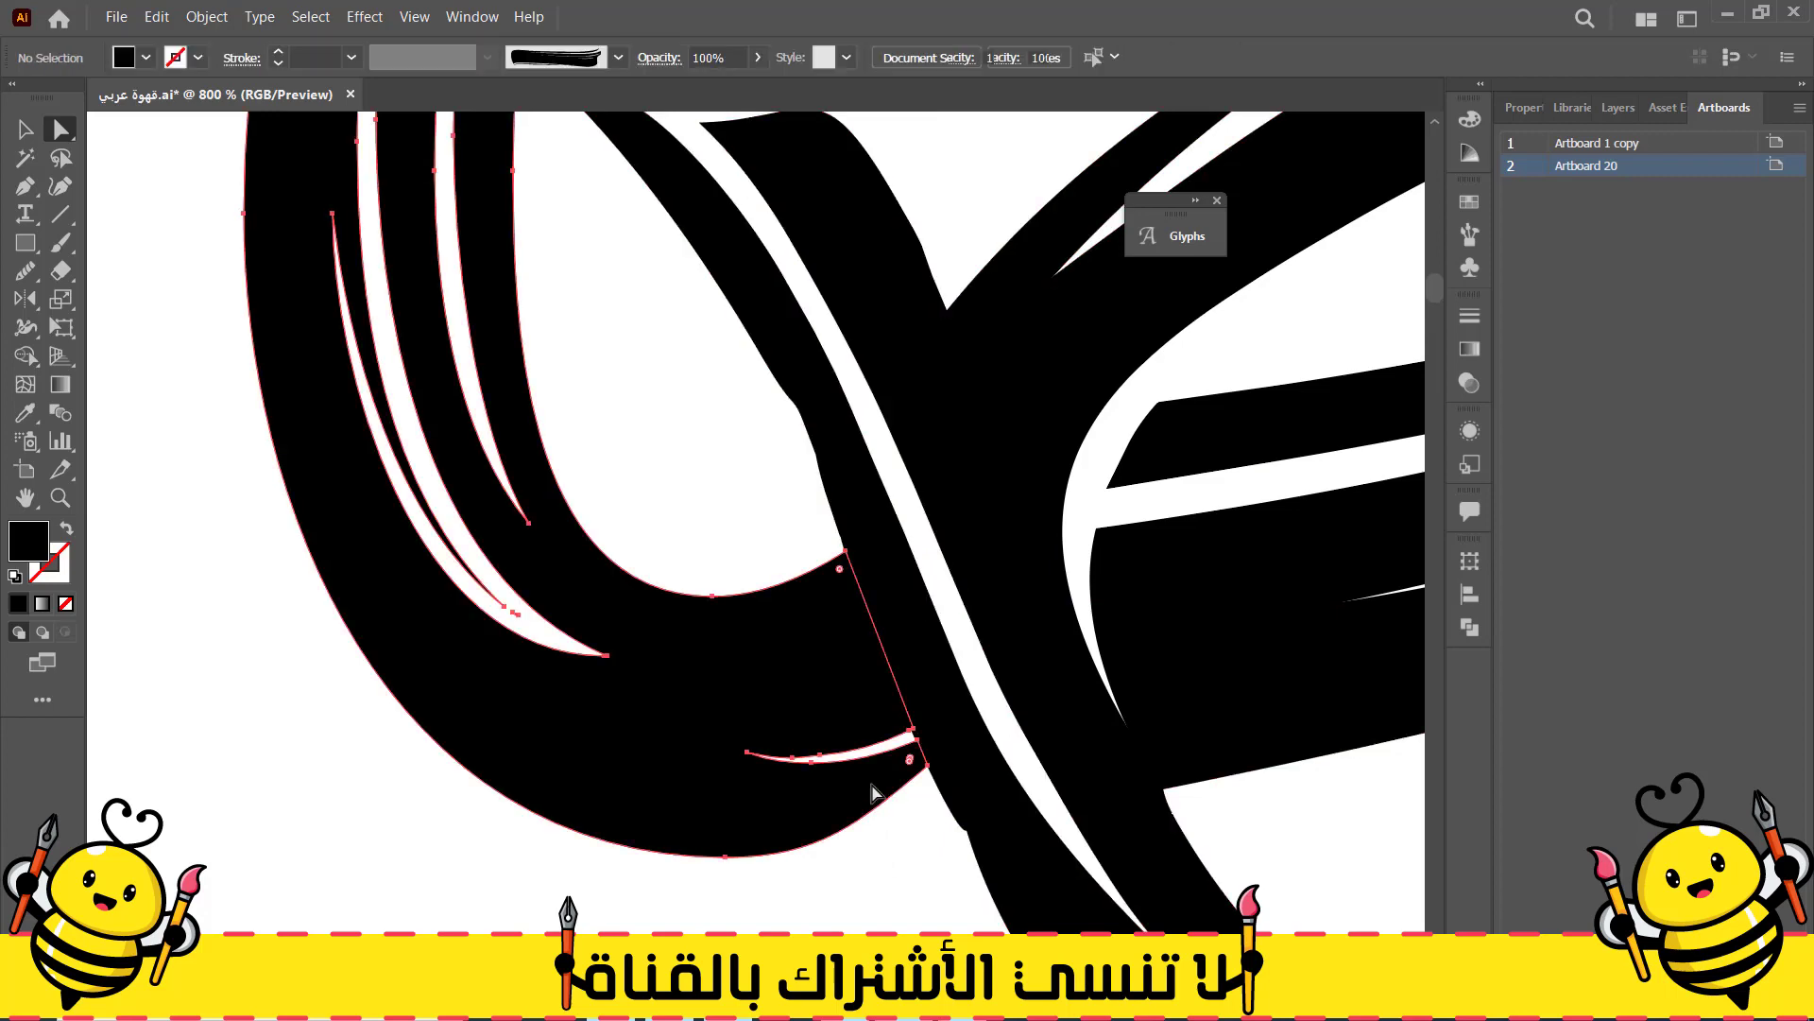
drag(928, 768, 943, 794)
click(1267, 825)
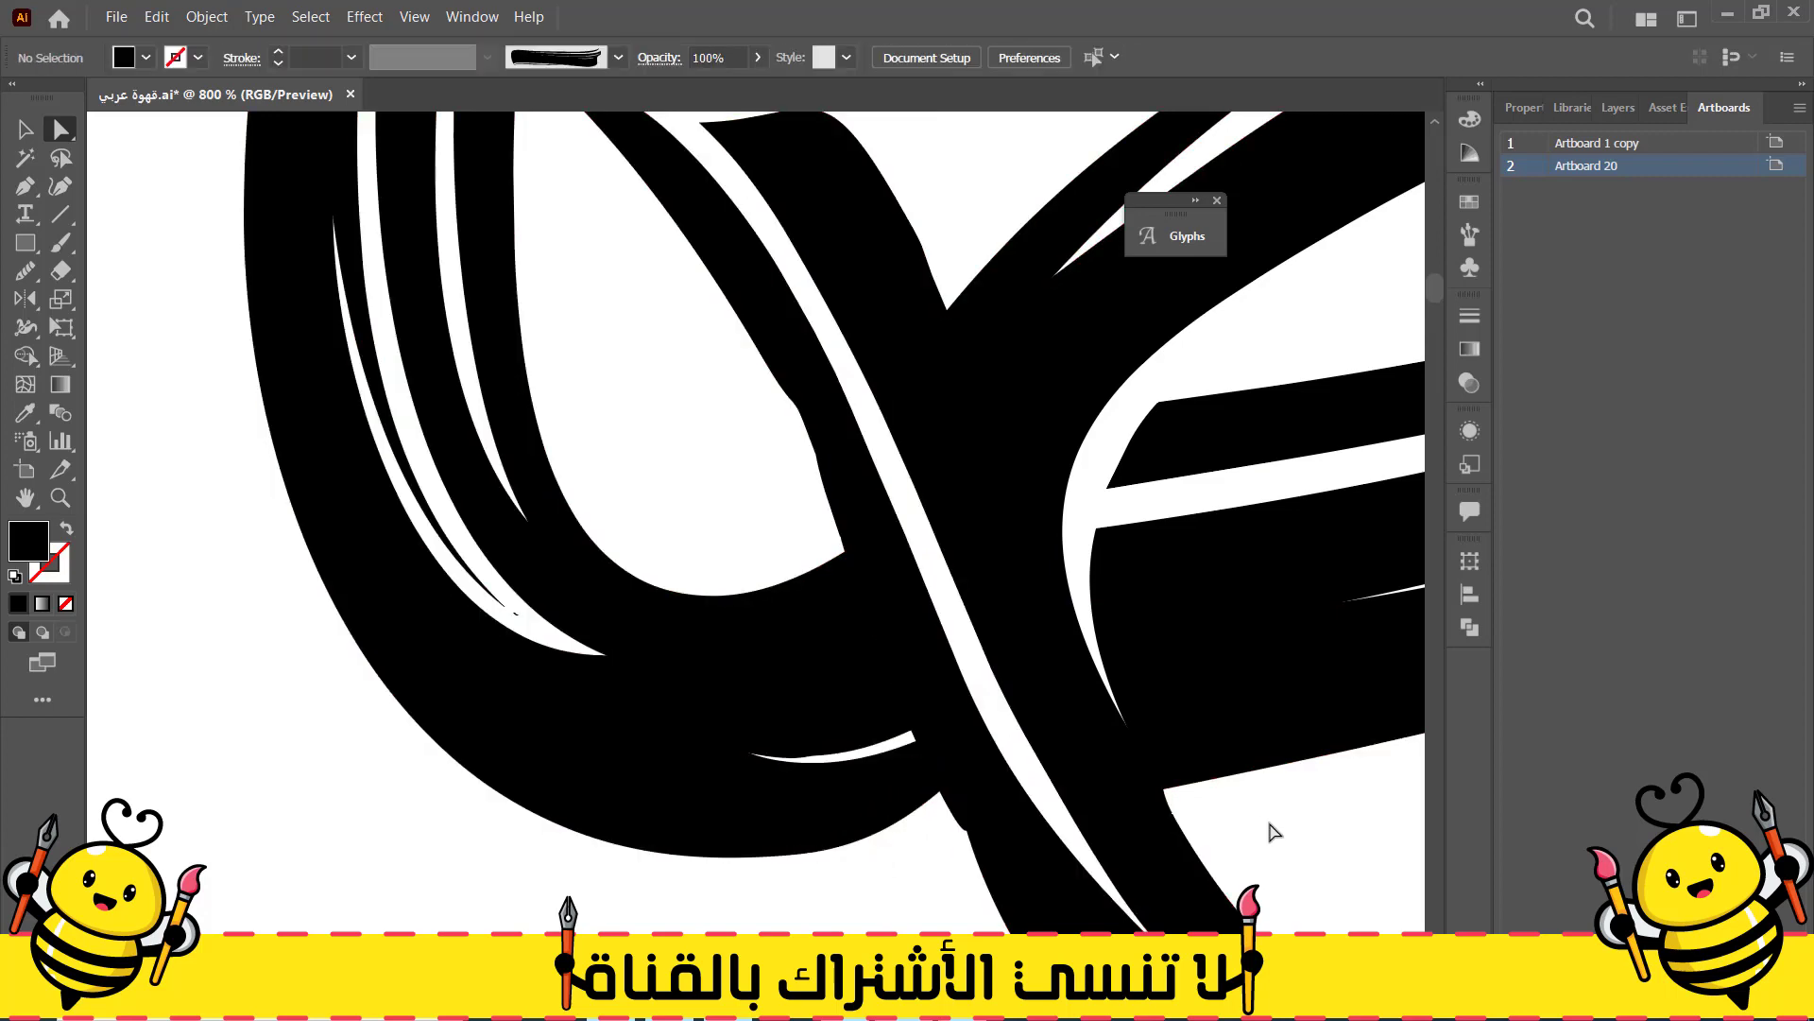
Reshape the left end of the upper inner stroke inside the q loop by adjusting its corner anchor
drag(1261, 758, 949, 834)
click(847, 480)
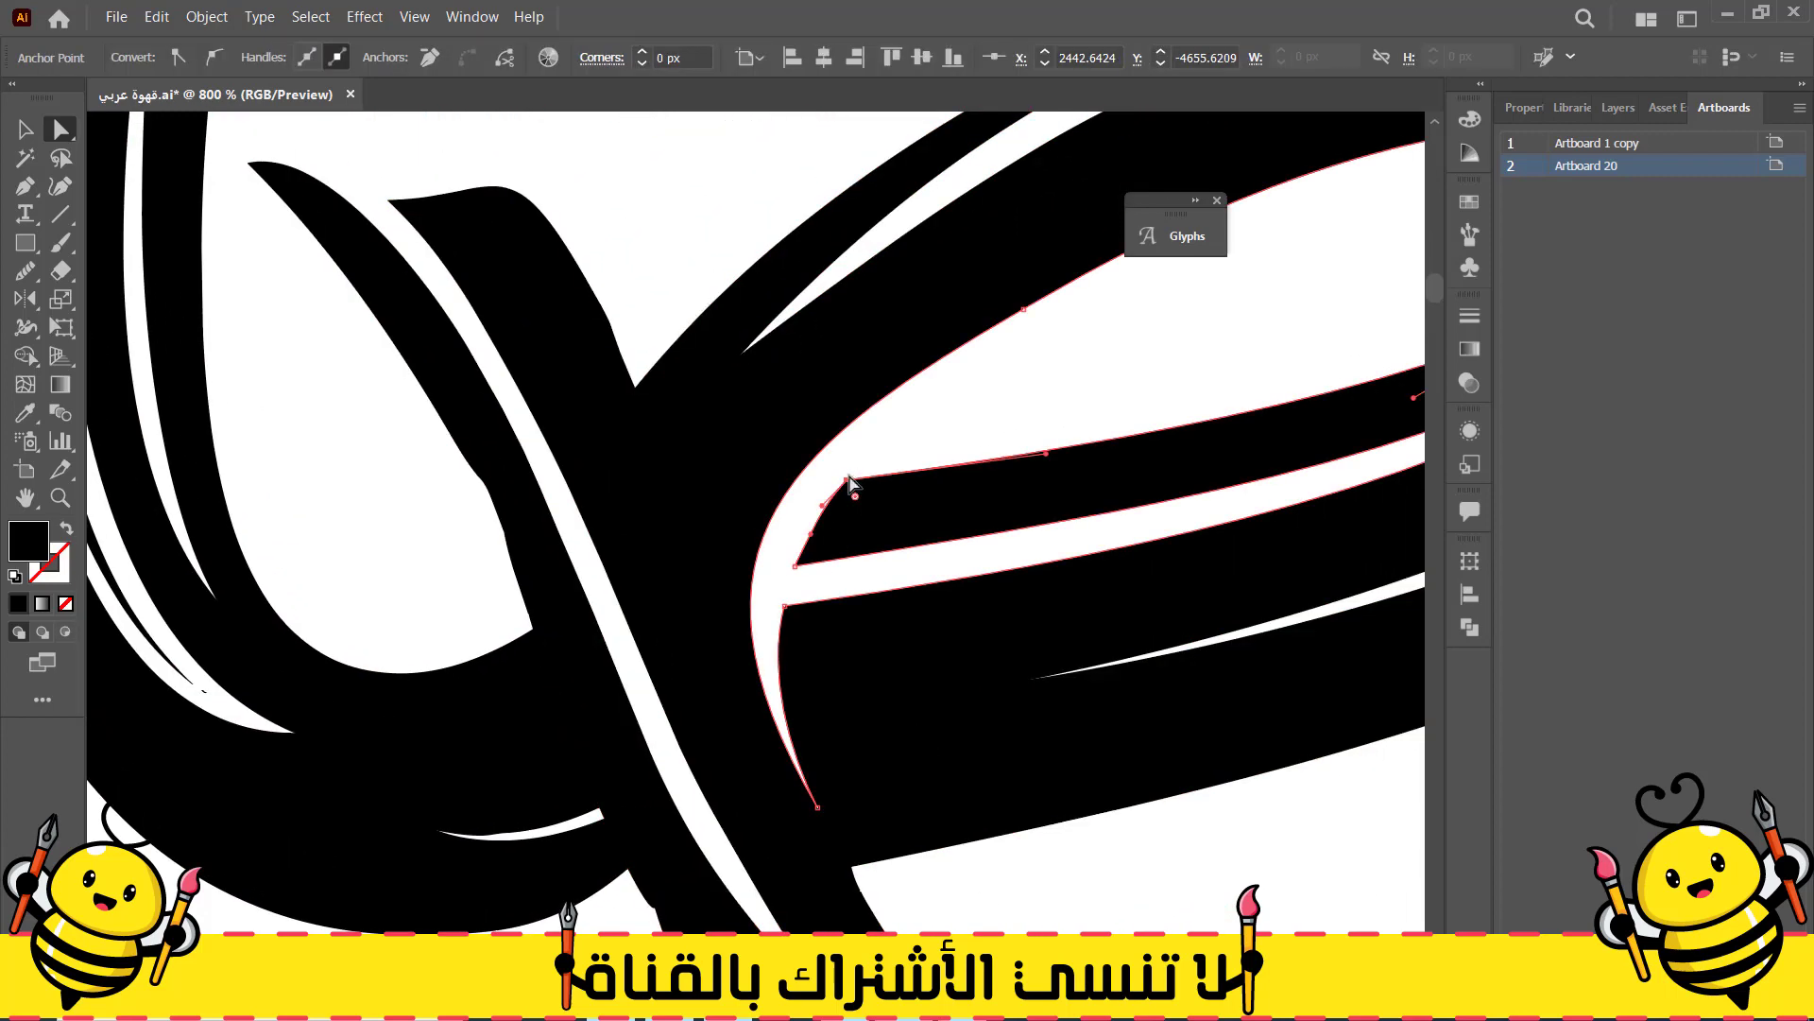
drag(839, 501, 818, 537)
click(769, 565)
scroll(530, 655, down, 4)
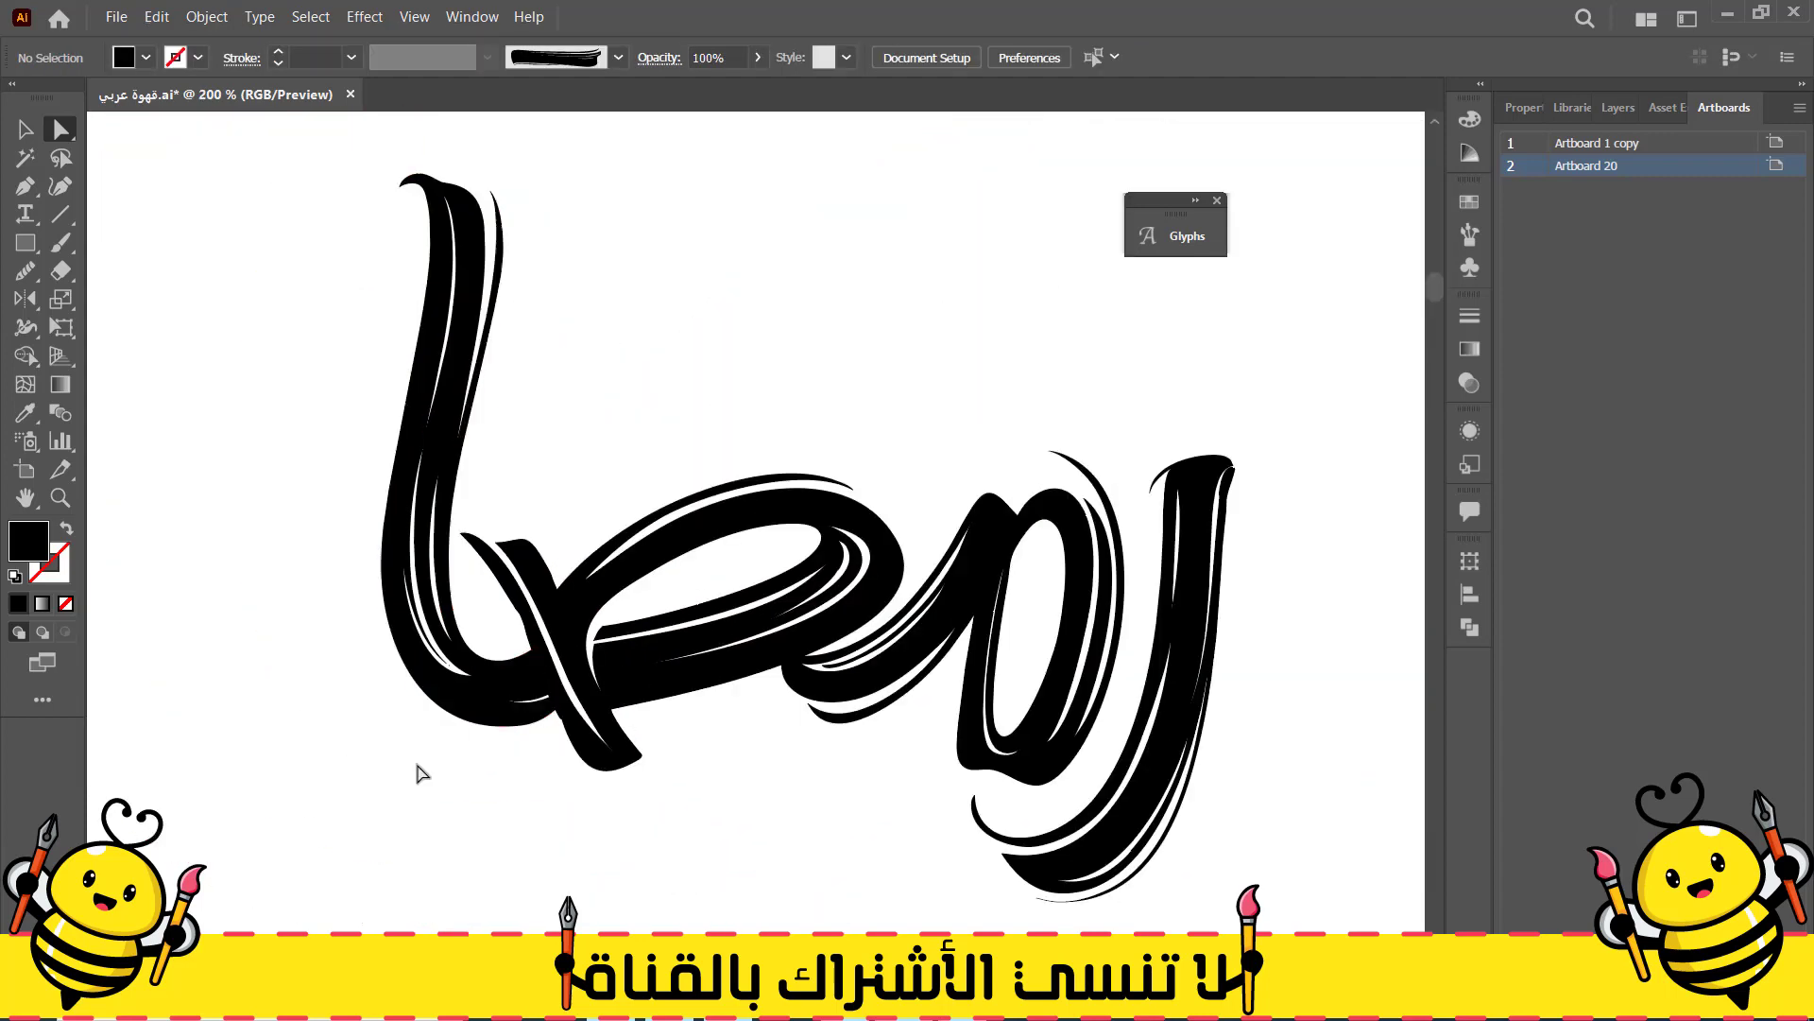
Delete the unused first l outline that was set aside from the word
drag(404, 770, 591, 770)
click(645, 699)
click(463, 703)
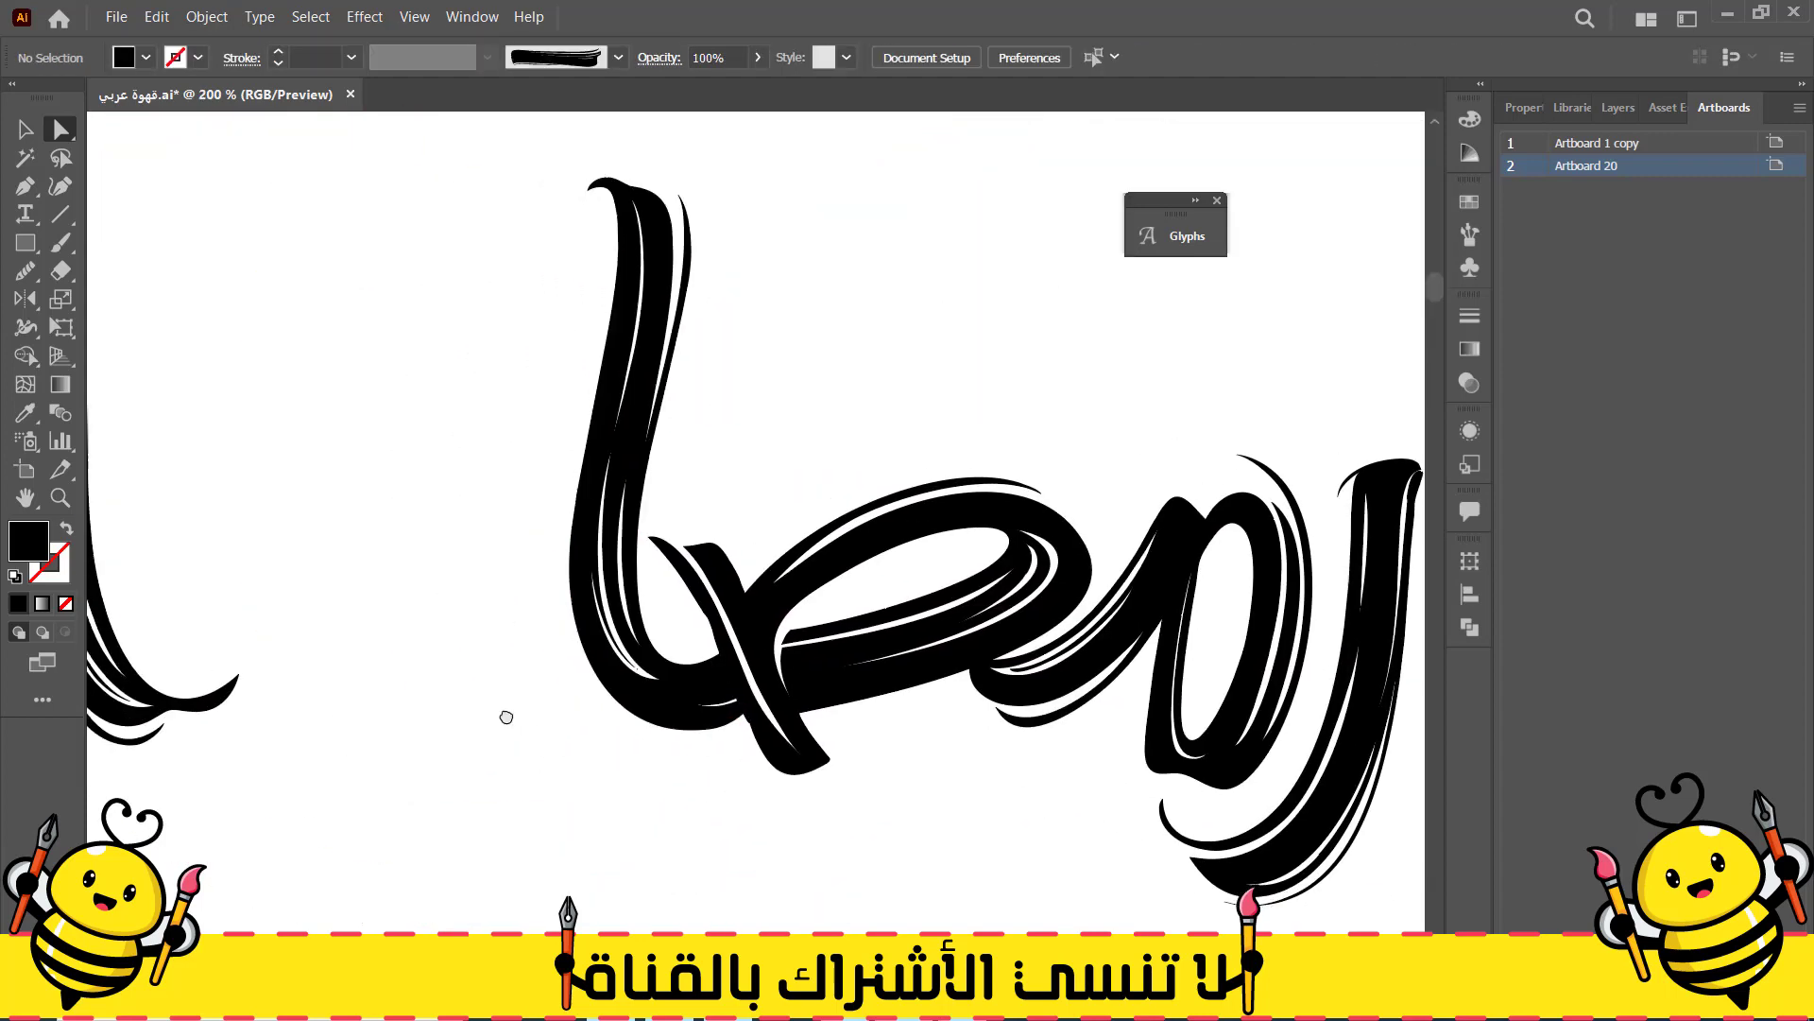
drag(506, 717, 820, 626)
scroll(791, 642, down, 2)
drag(590, 565, 326, 444)
click(203, 374)
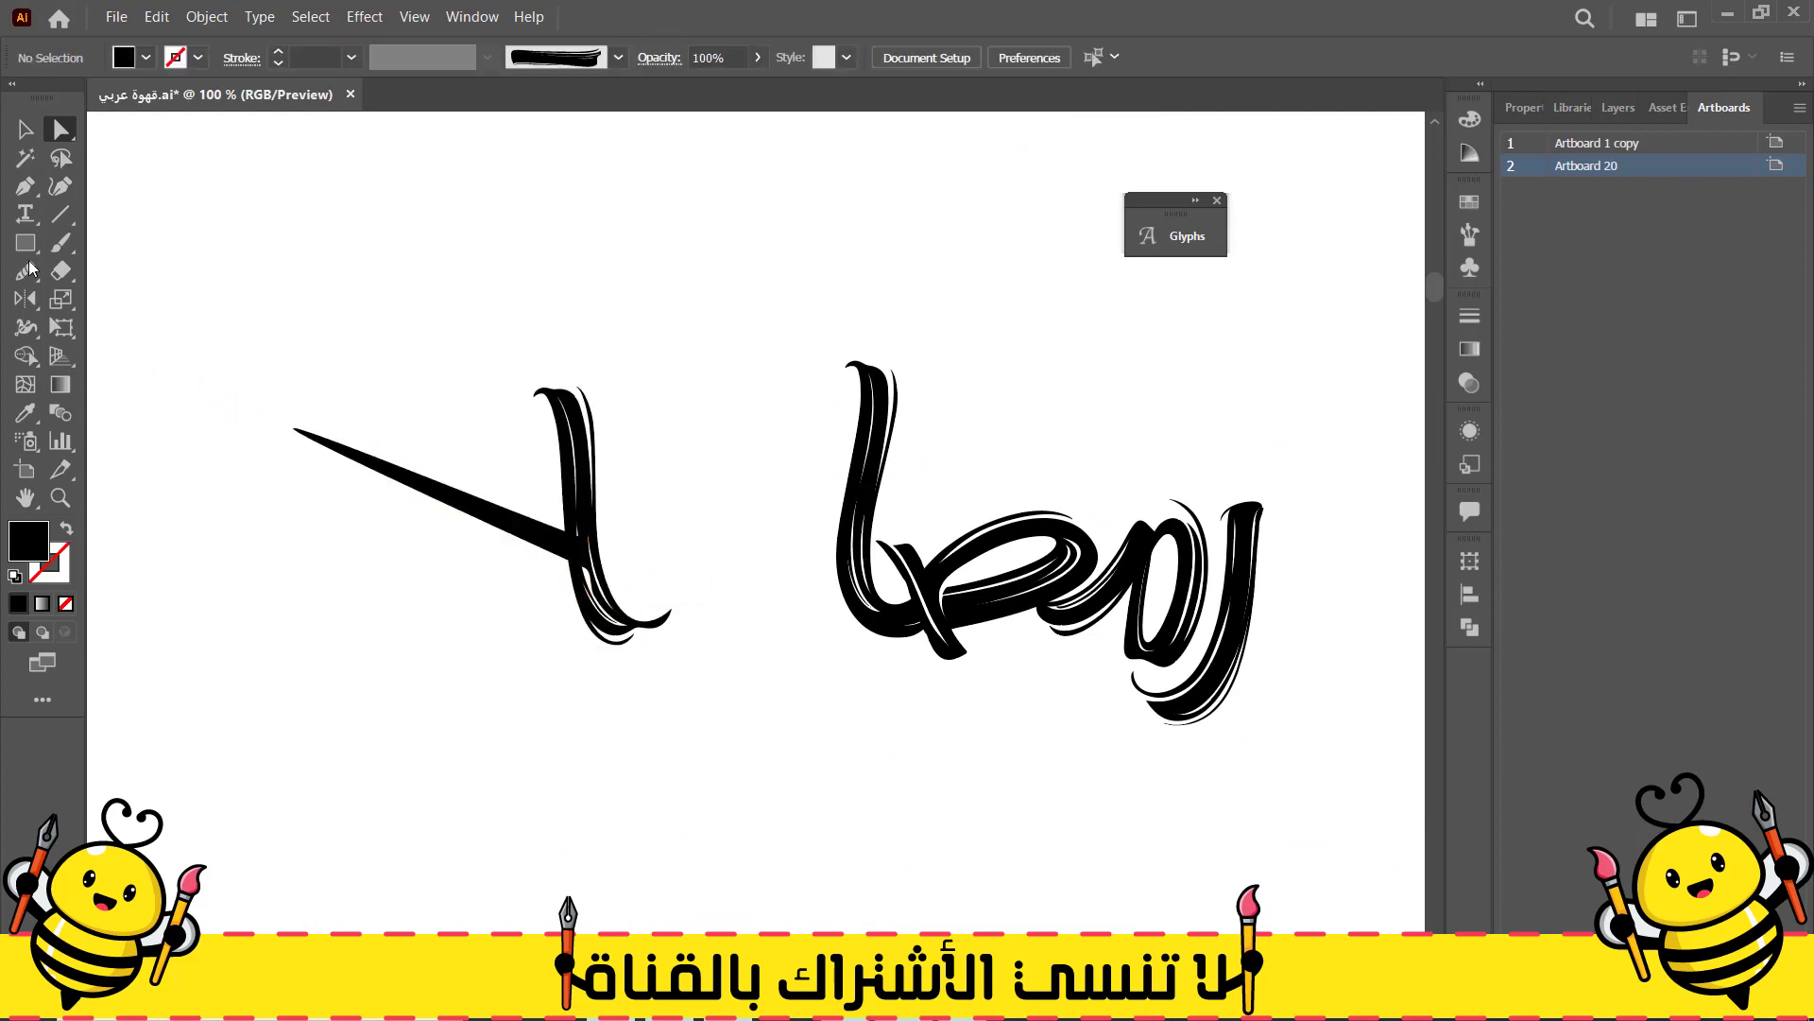
drag(255, 644, 653, 393)
key(Delete)
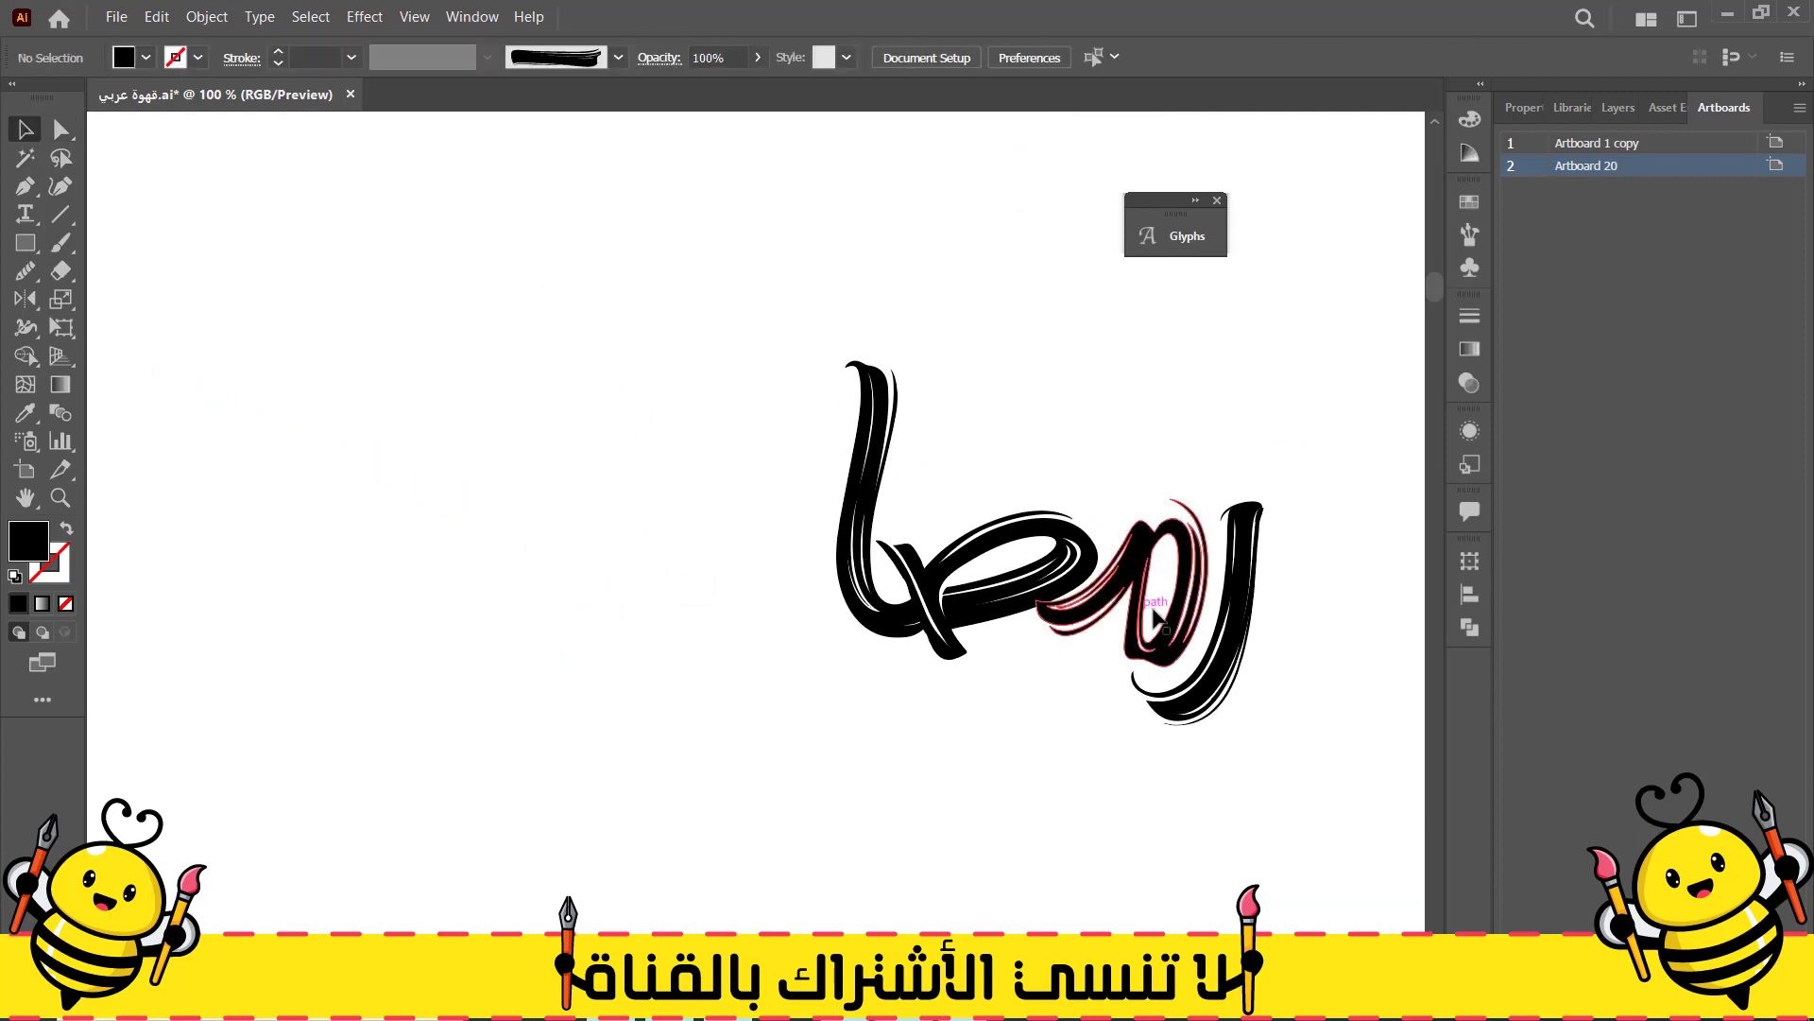
Rotate the outlined a slightly clockwise and nudge it closer to the j
click(1154, 619)
key(ctrl+plus)
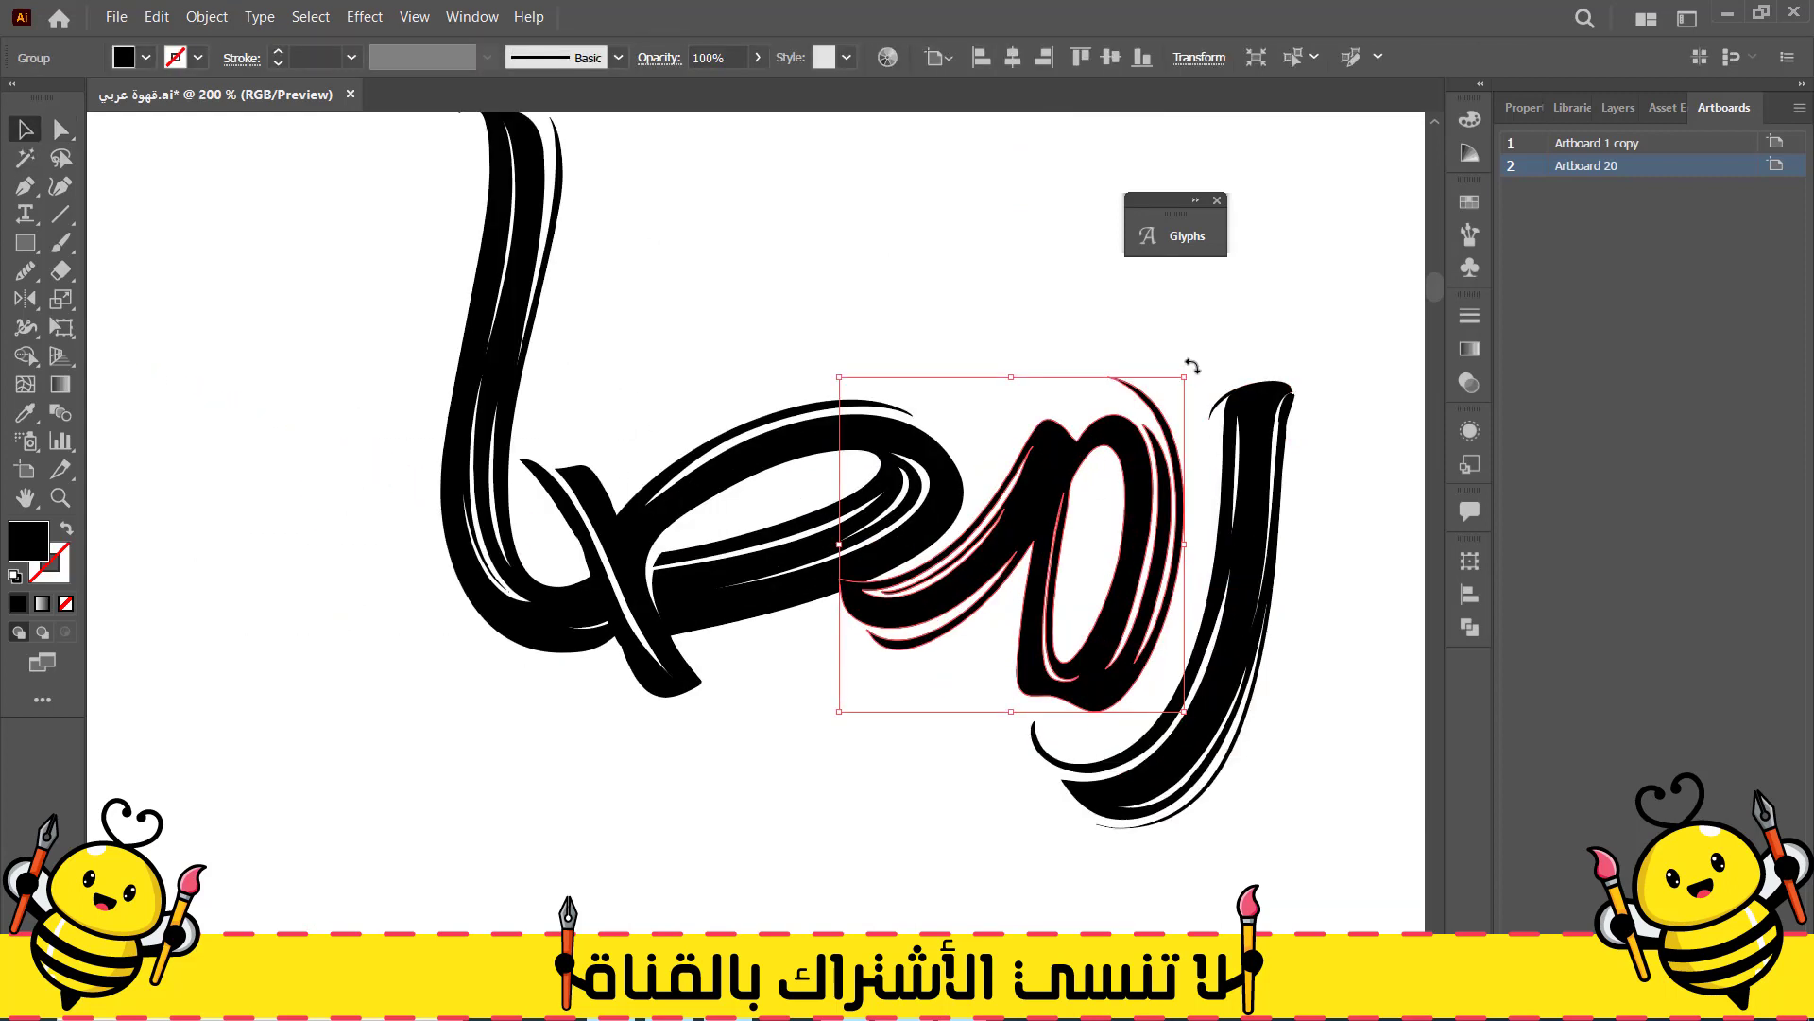
drag(1193, 367, 1204, 371)
drag(1169, 506, 1172, 515)
click(841, 694)
Duplicate the spare c near the open end of the word and convert the copy to outlines
scroll(422, 688, down, 3)
drag(319, 737, 878, 683)
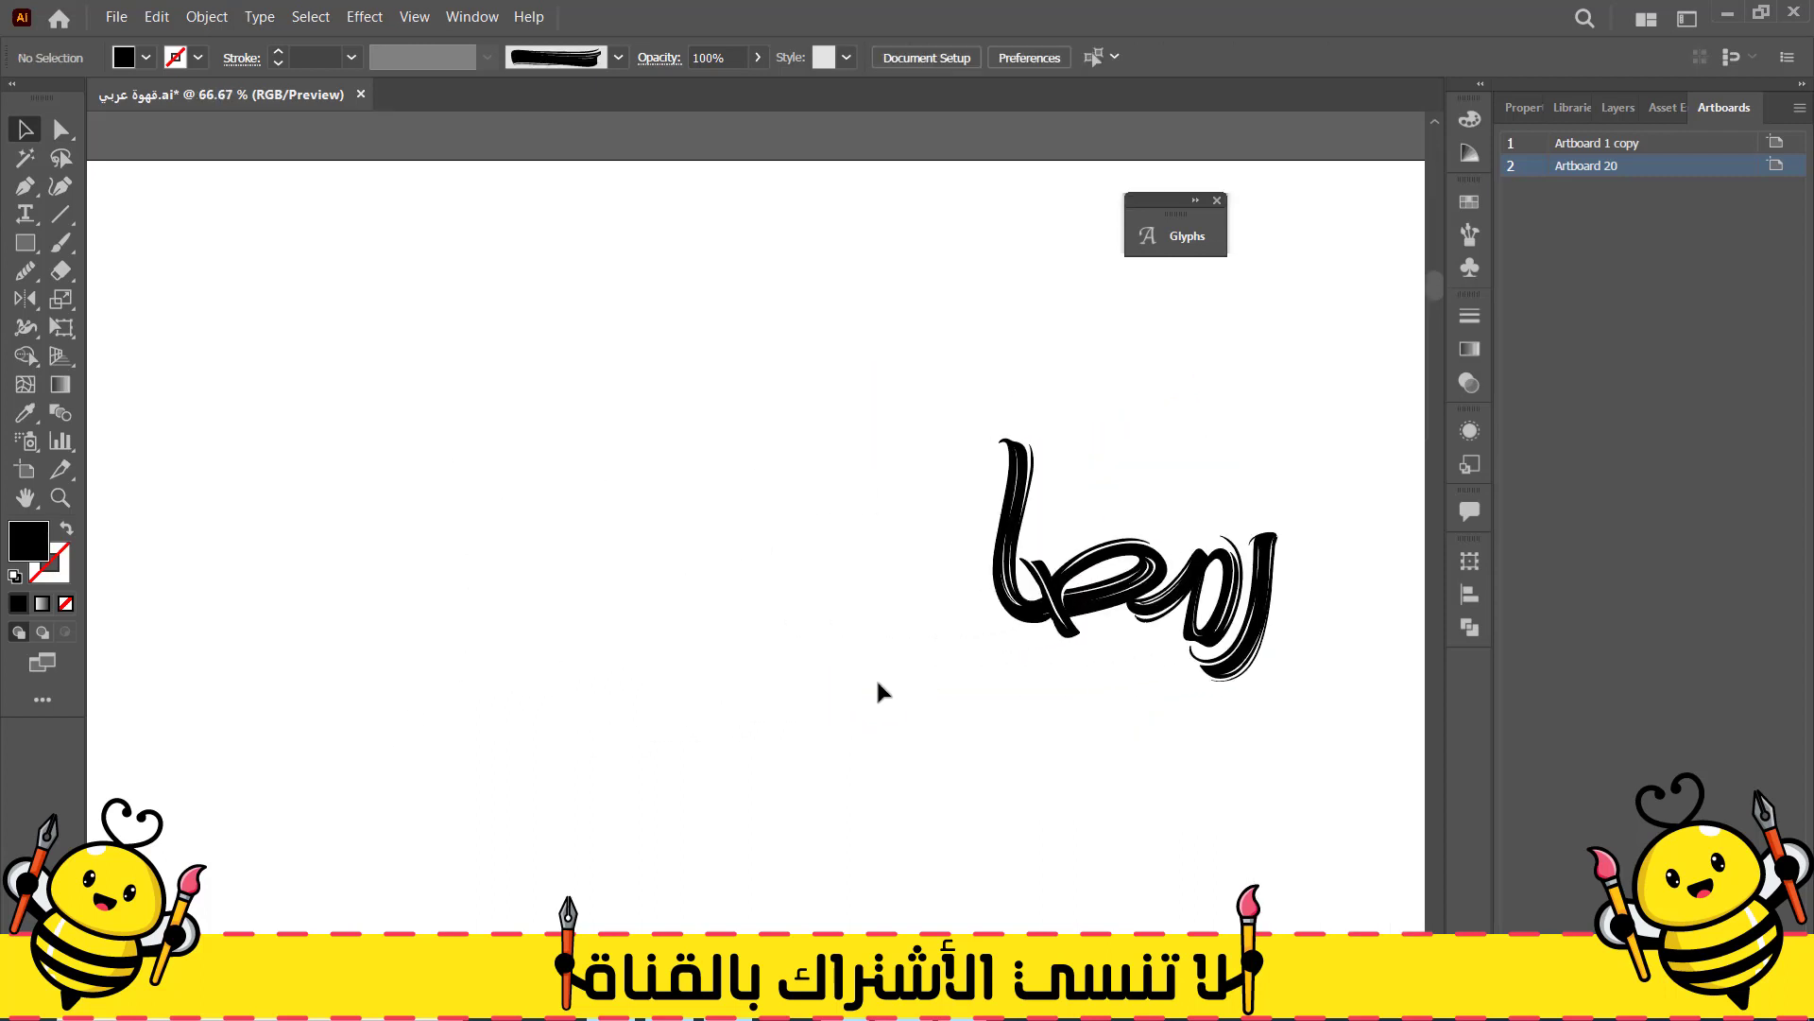
key(ctrl+minus)
mouse_move(242, 580)
mouse_down()
mouse_move(813, 634)
mouse_move(864, 596)
mouse_move(992, 576)
mouse_up()
scroll(959, 636, up, 2)
right_click(792, 571)
click(874, 288)
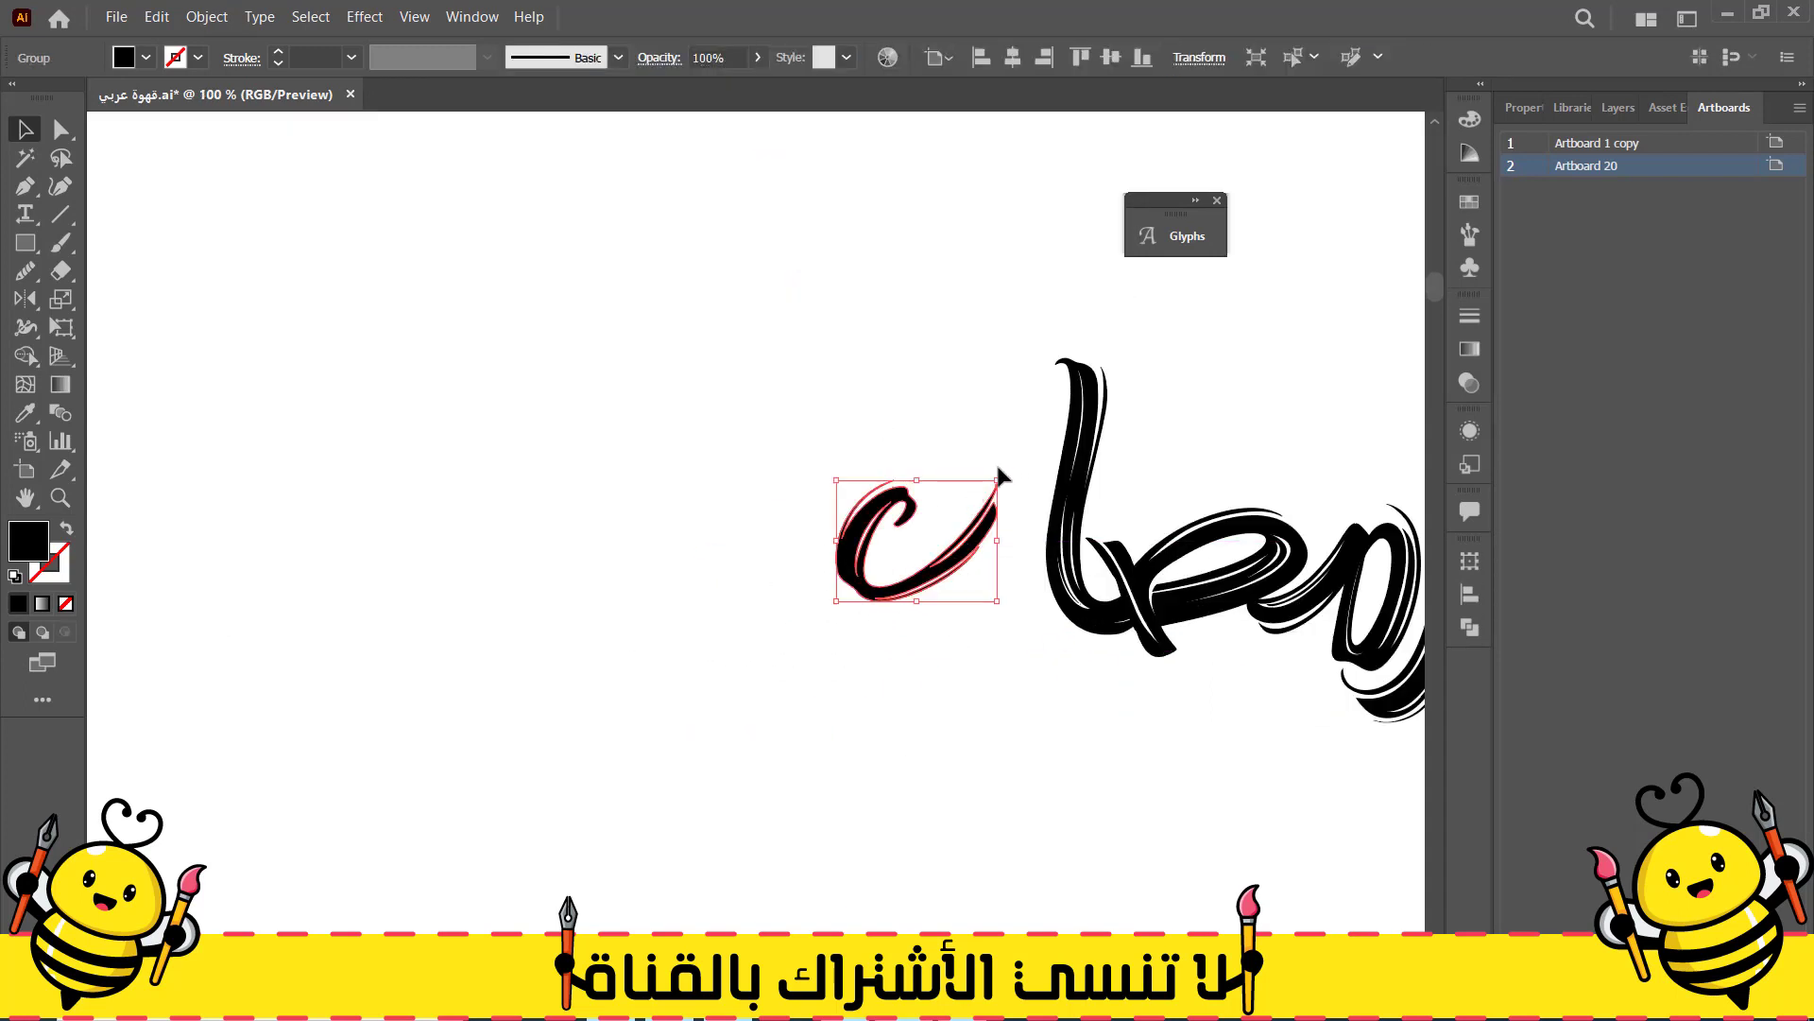
Rotate the outlined c so it opens upward, enlarge it slightly and place it close beside the l
drag(1002, 470, 967, 404)
drag(913, 609, 977, 616)
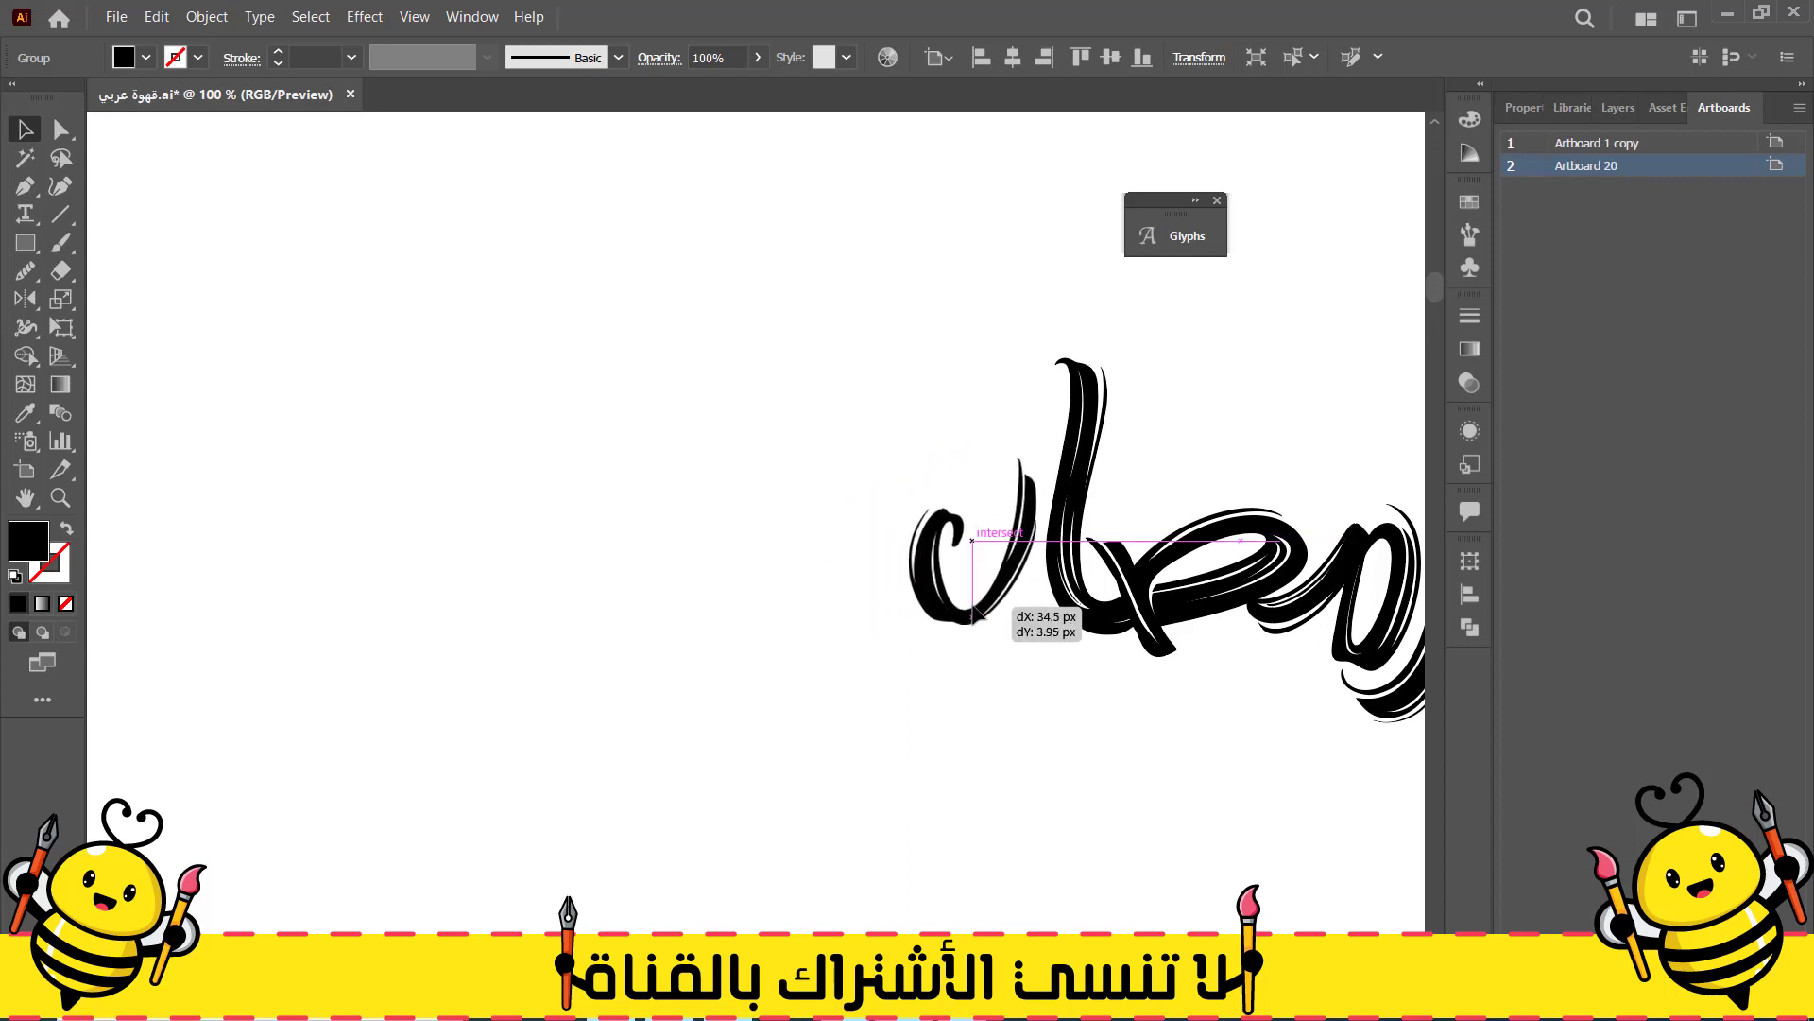
drag(1008, 436, 1008, 436)
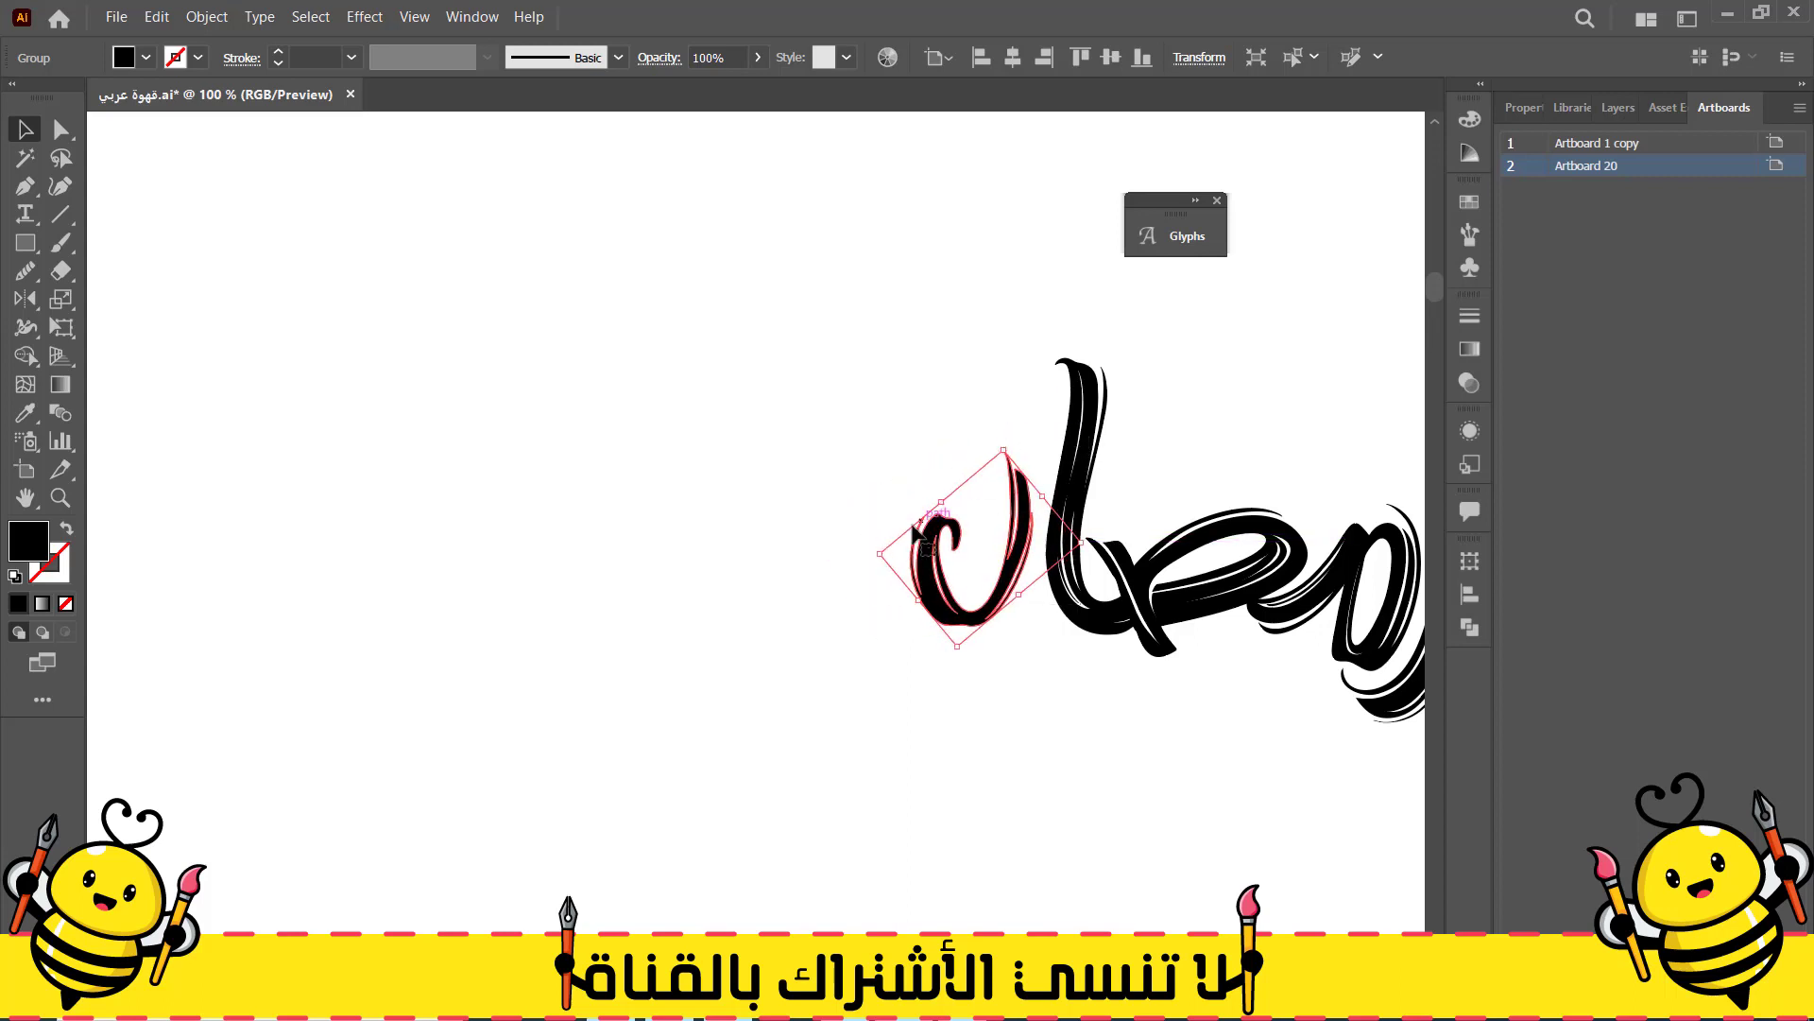
drag(877, 553, 844, 556)
drag(923, 602, 938, 605)
drag(930, 670, 922, 669)
click(907, 681)
drag(969, 775, 920, 717)
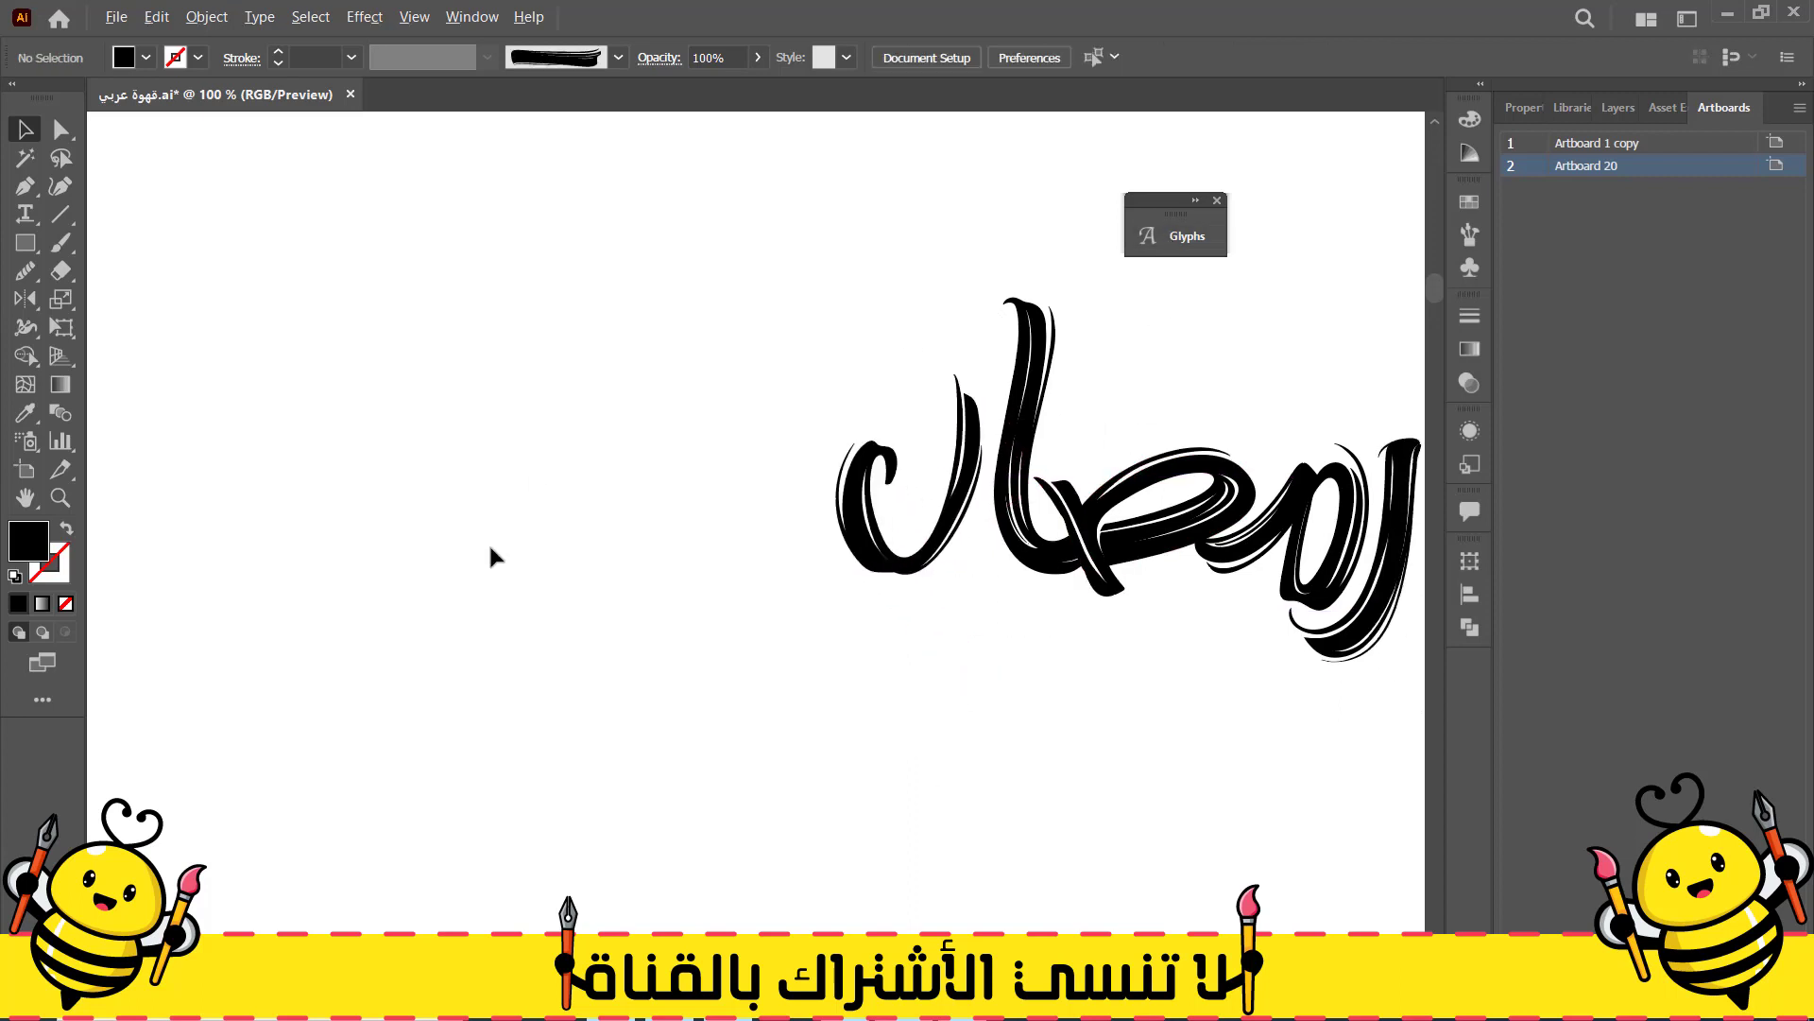
Duplicate the spare c and replace the copy with the alternate lowercase z glyph of Badcats
scroll(510, 548, down, 2)
drag(492, 672, 738, 638)
drag(291, 483, 721, 537)
key(t)
double_click(728, 525)
click(1188, 237)
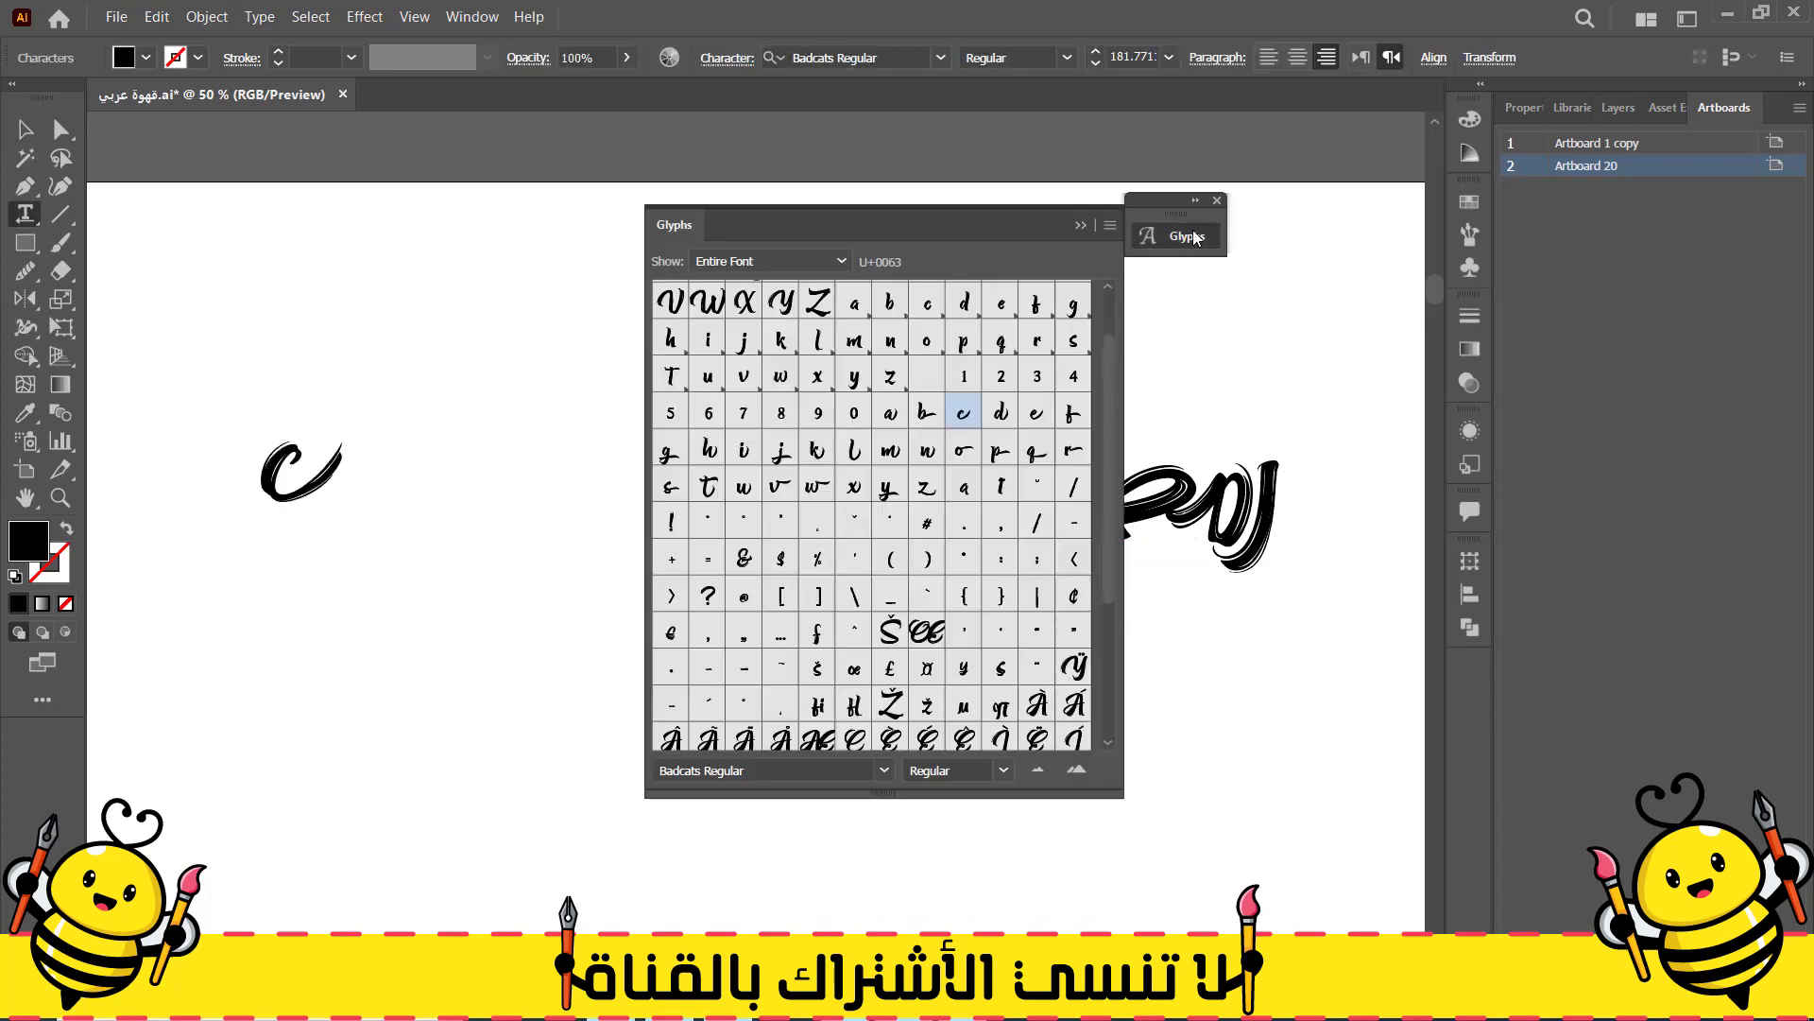
drag(939, 234, 1204, 234)
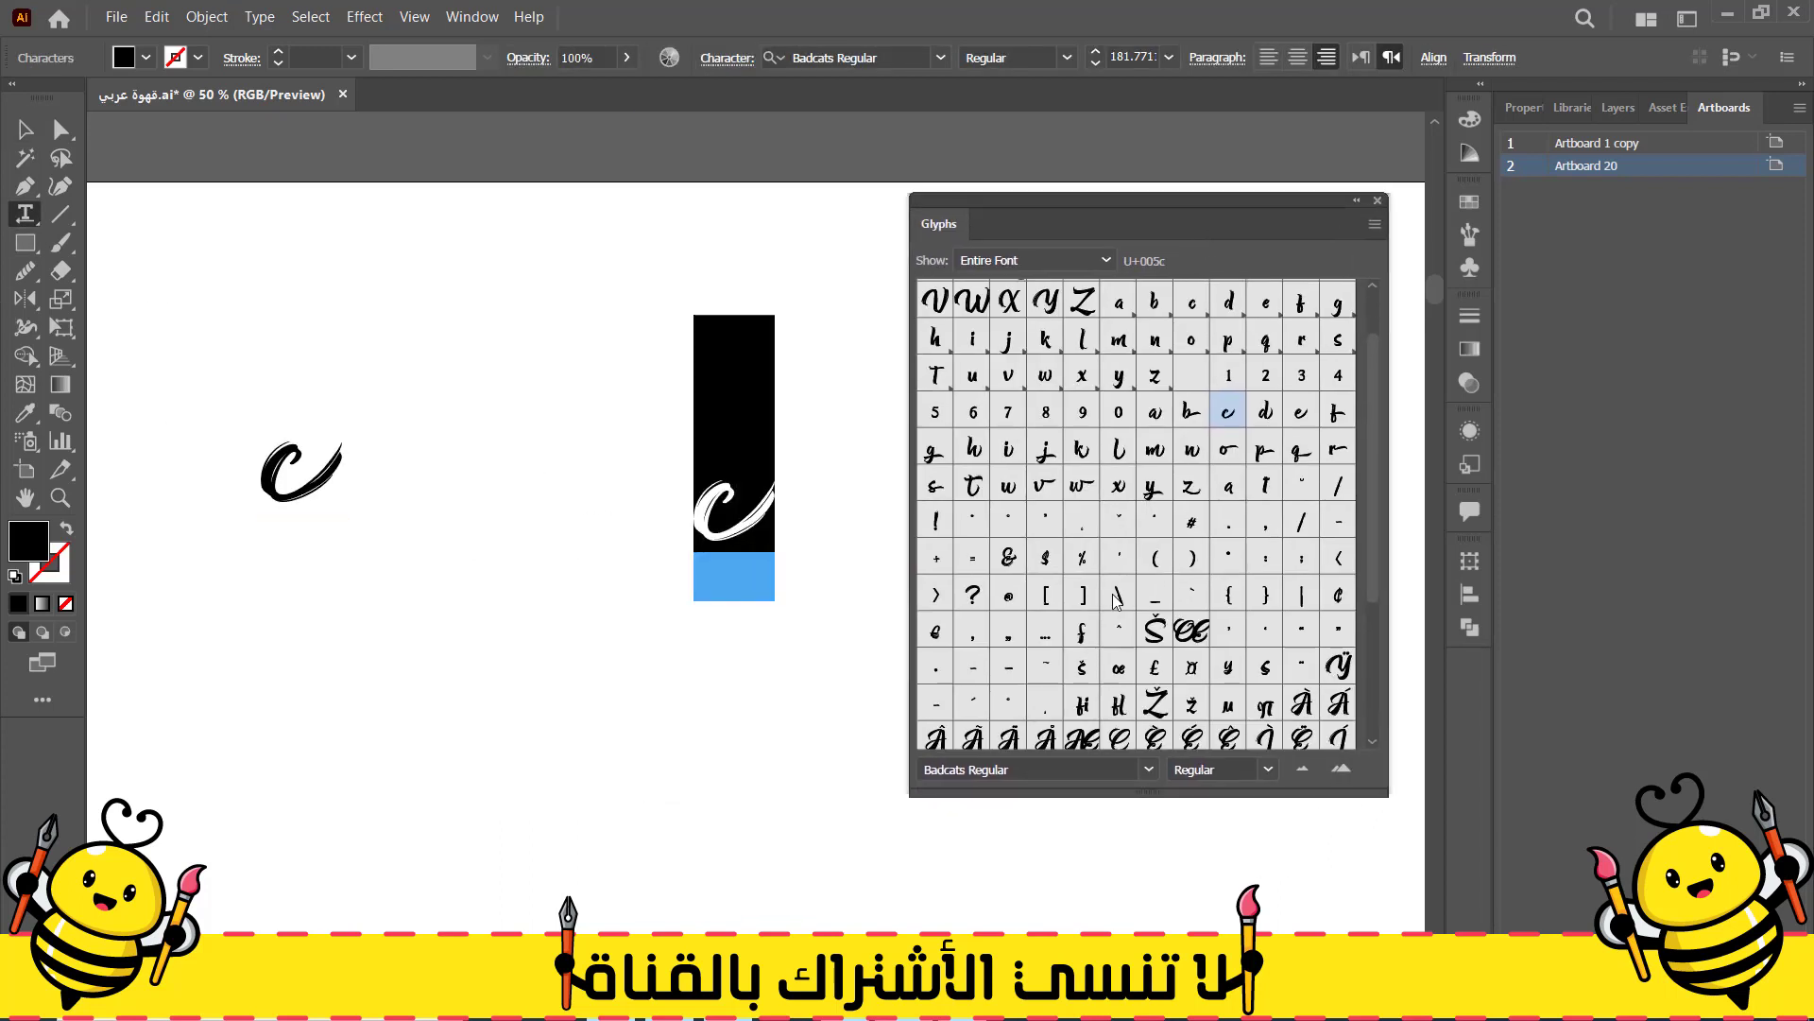
double_click(1192, 495)
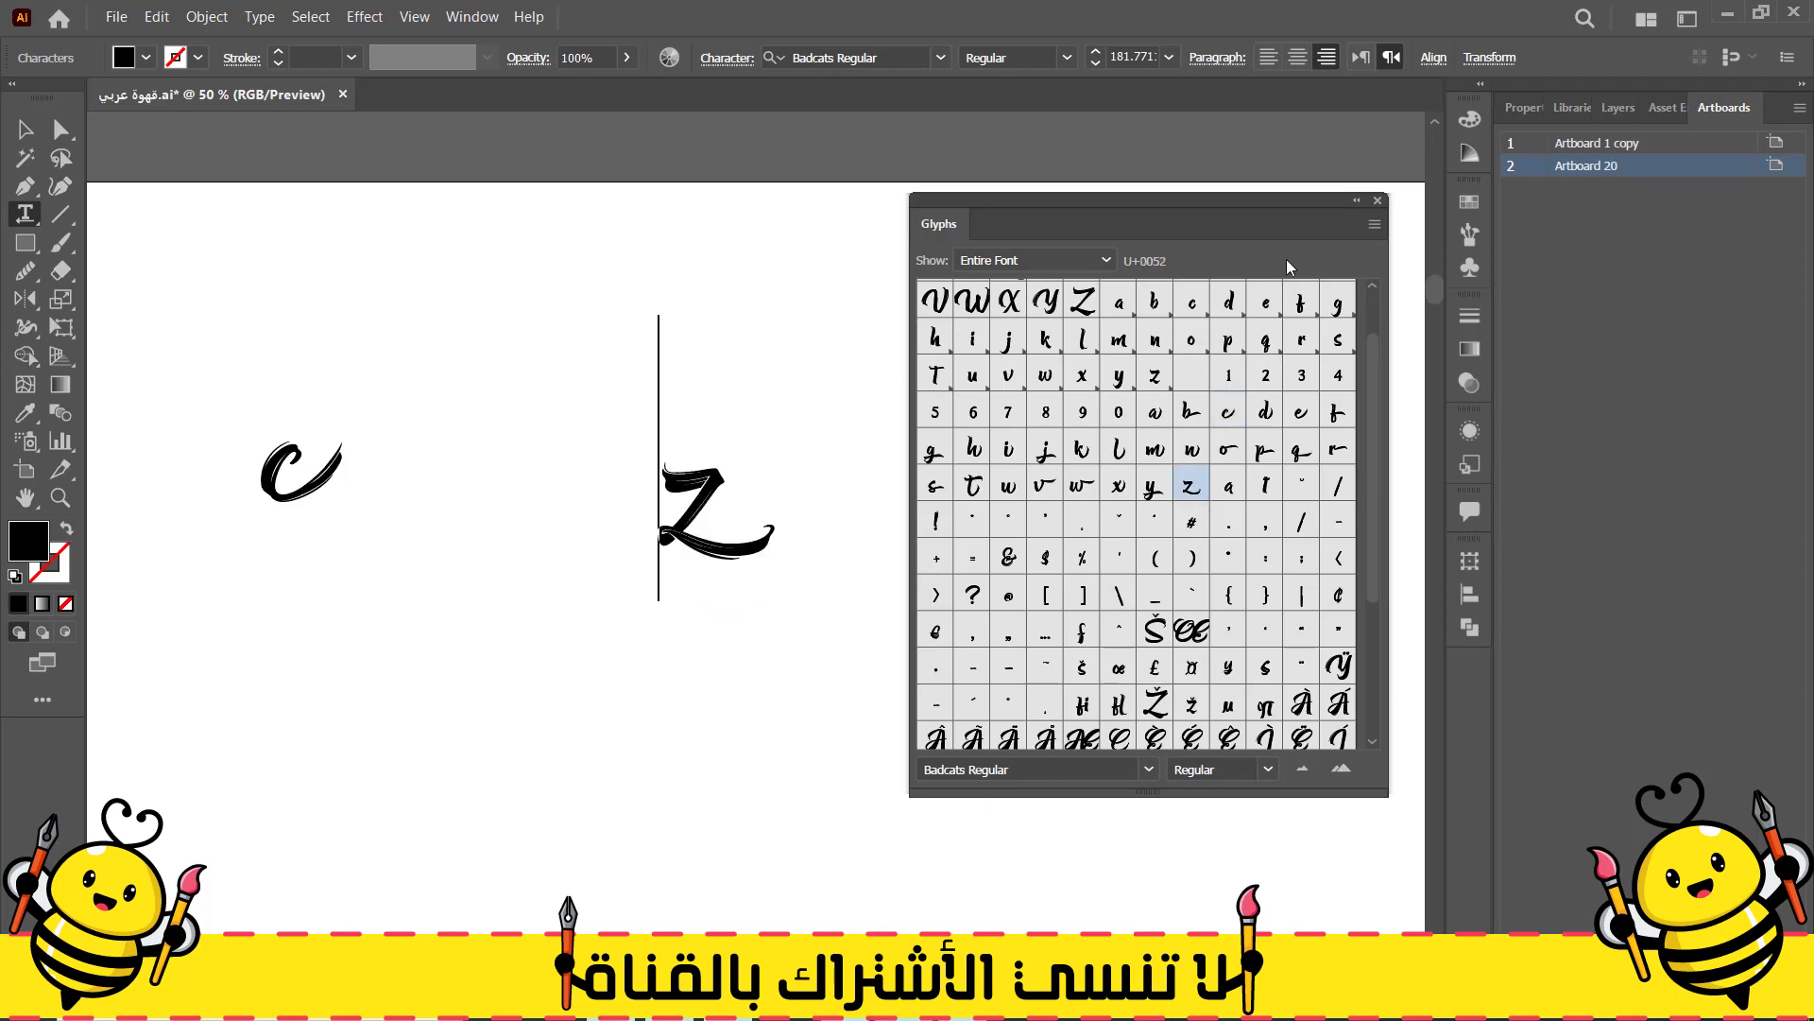
click(1357, 201)
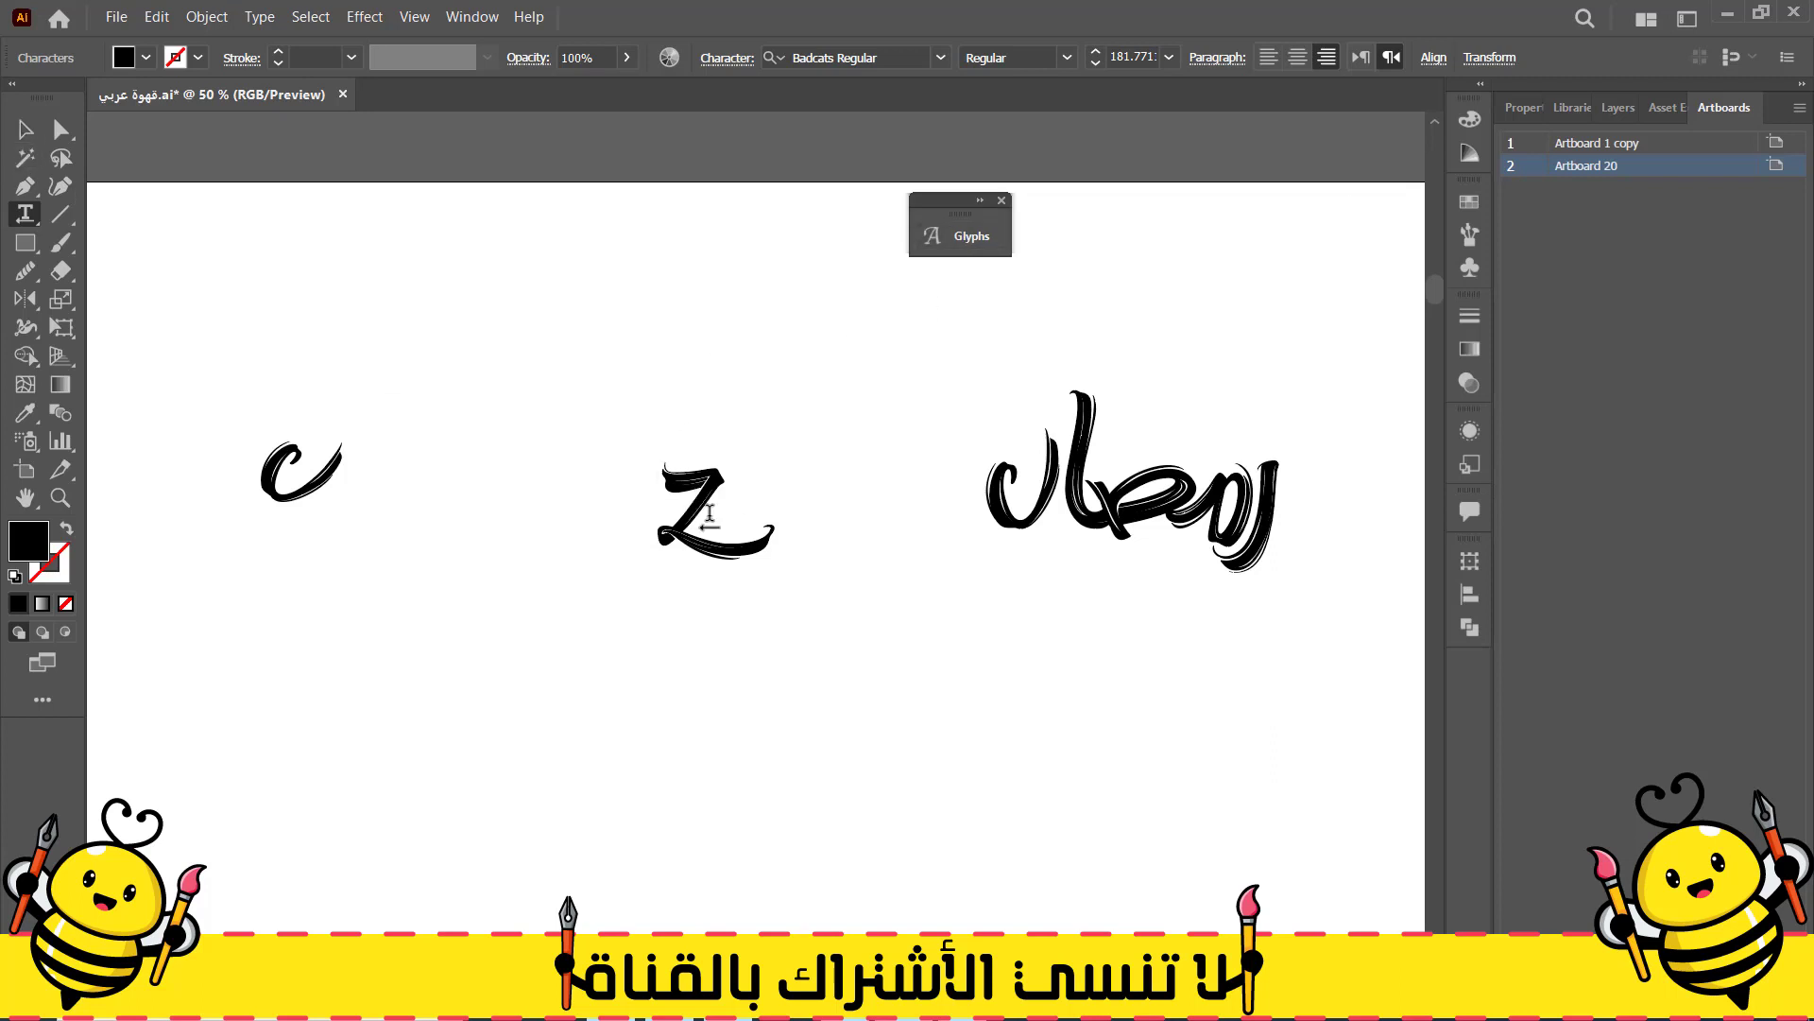
Try the capital Z glyph in place of the lowercase z, and switch back to the alternate lowercase z
key(shift+Right)
click(964, 236)
double_click(602, 304)
drag(666, 224, 1100, 206)
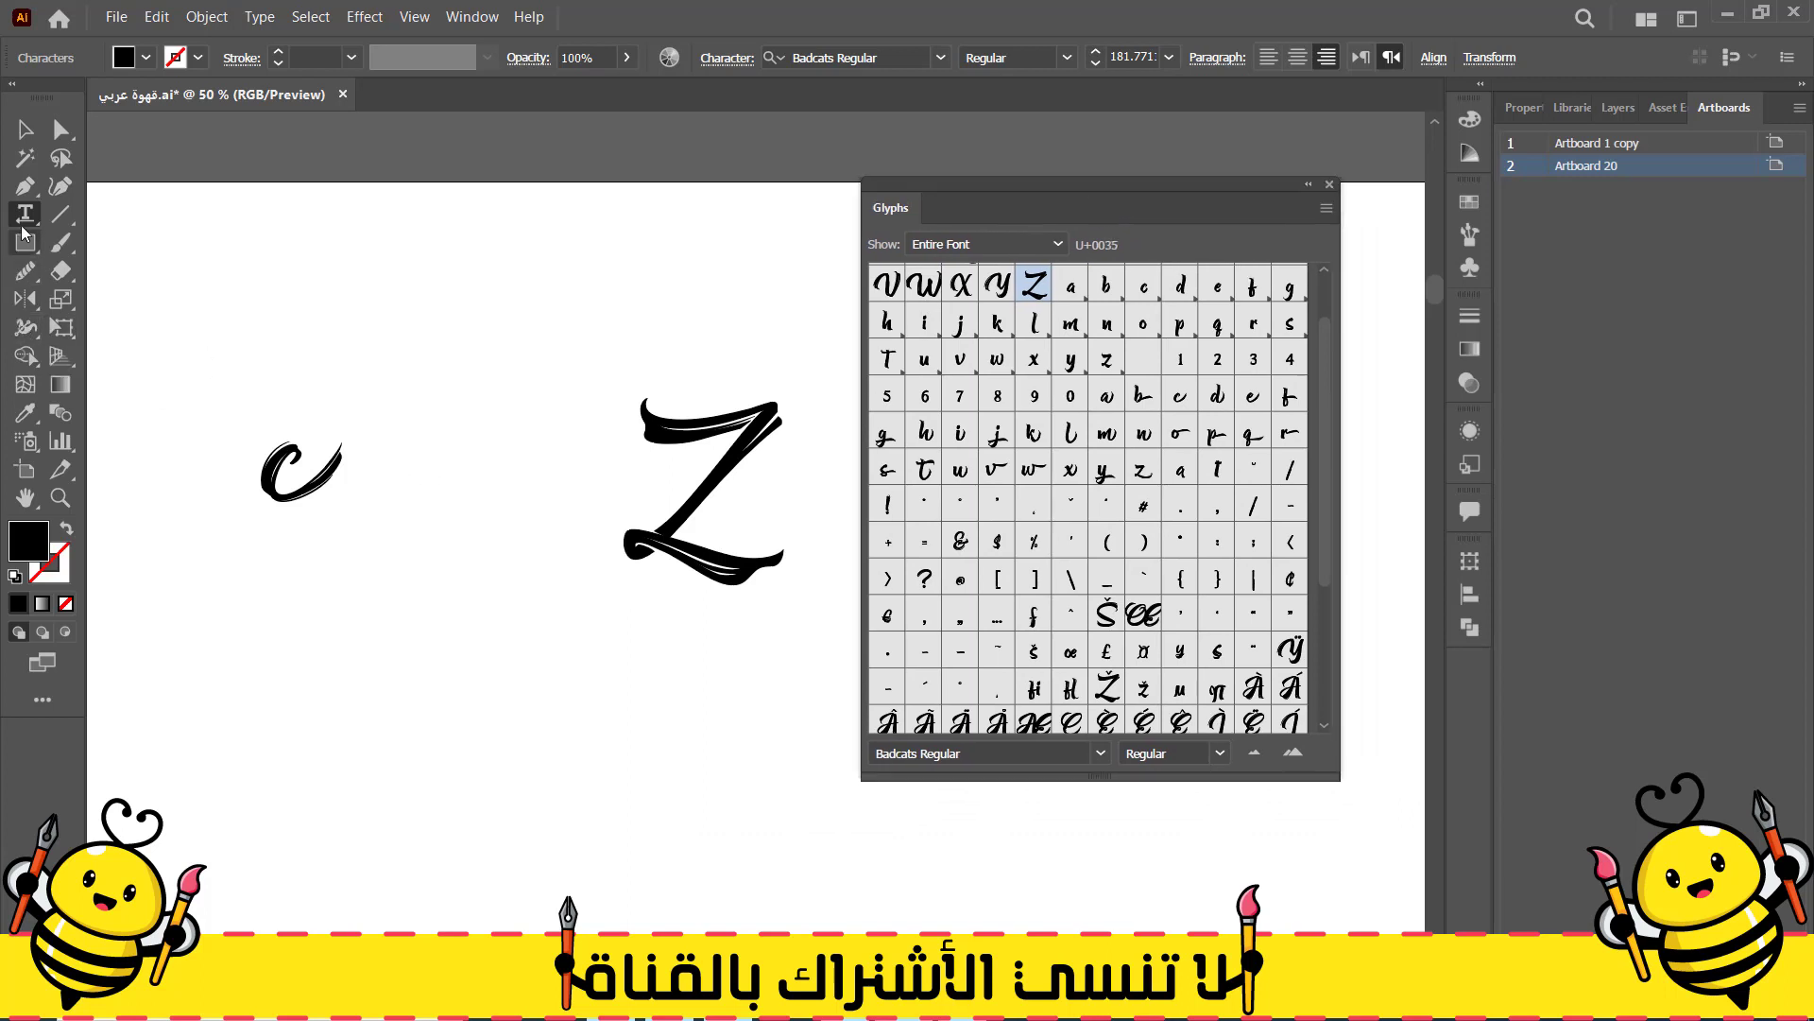
key(Escape)
double_click(671, 490)
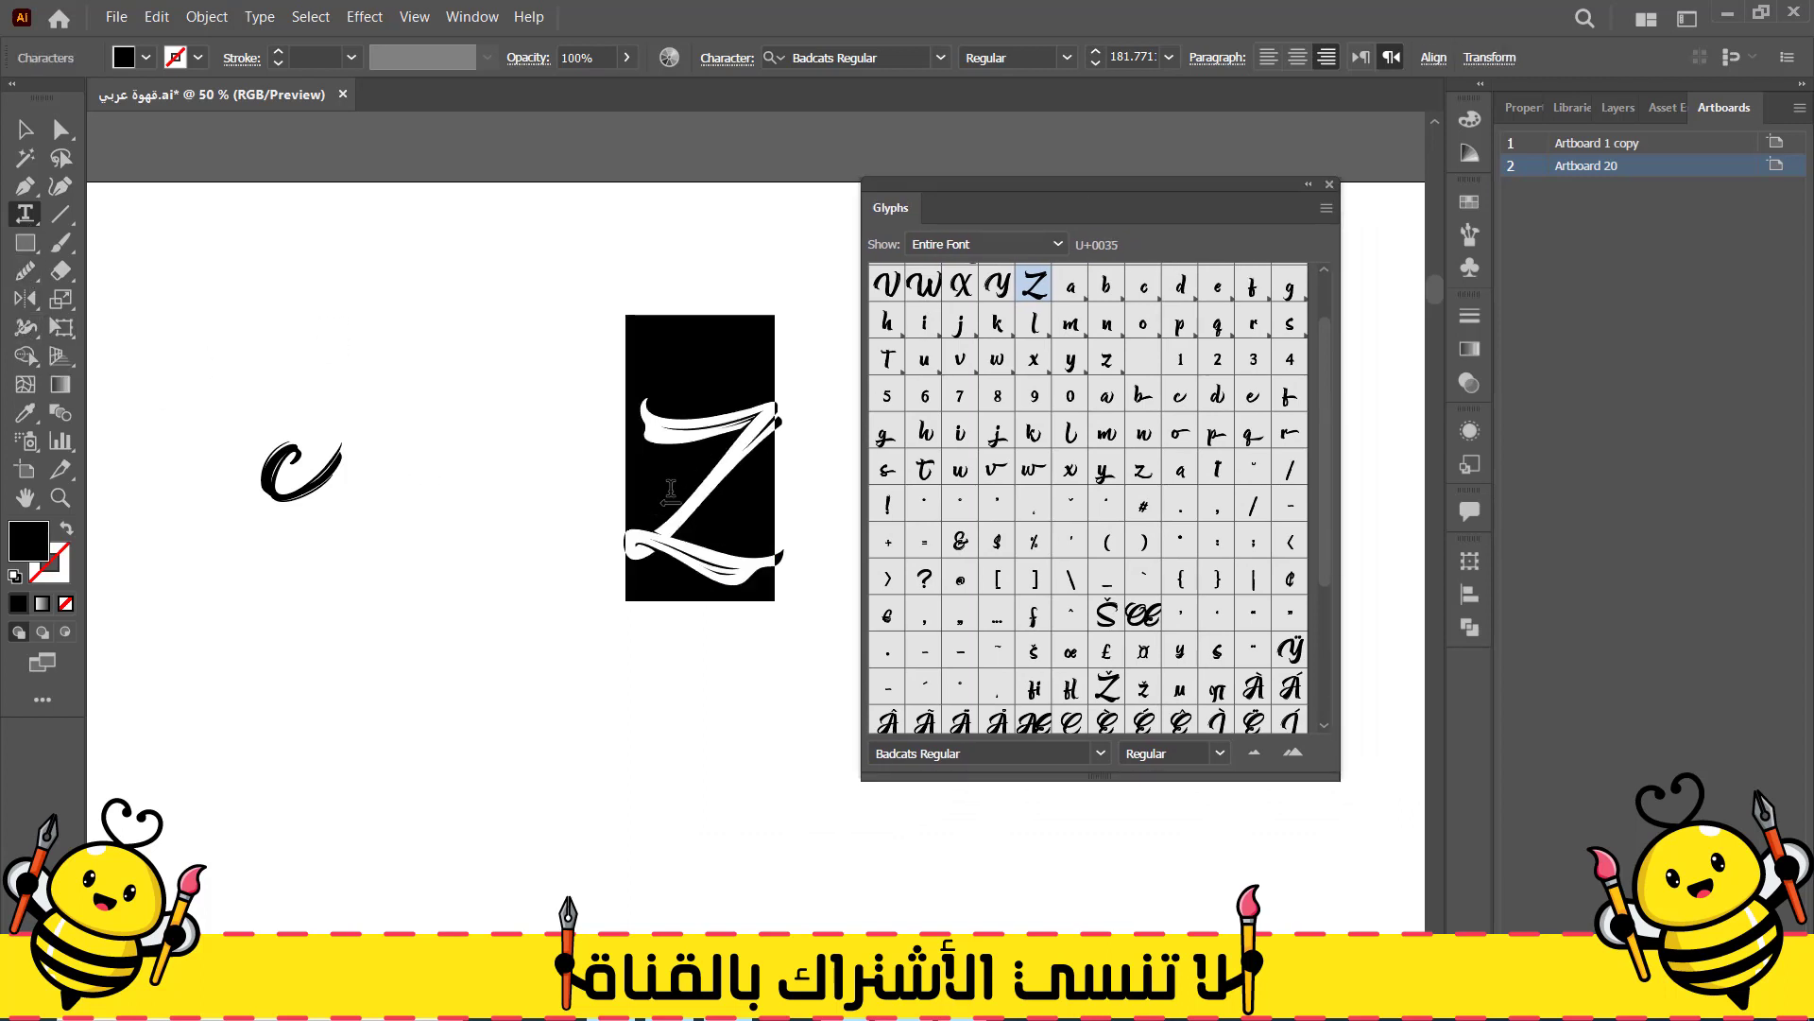
double_click(1143, 472)
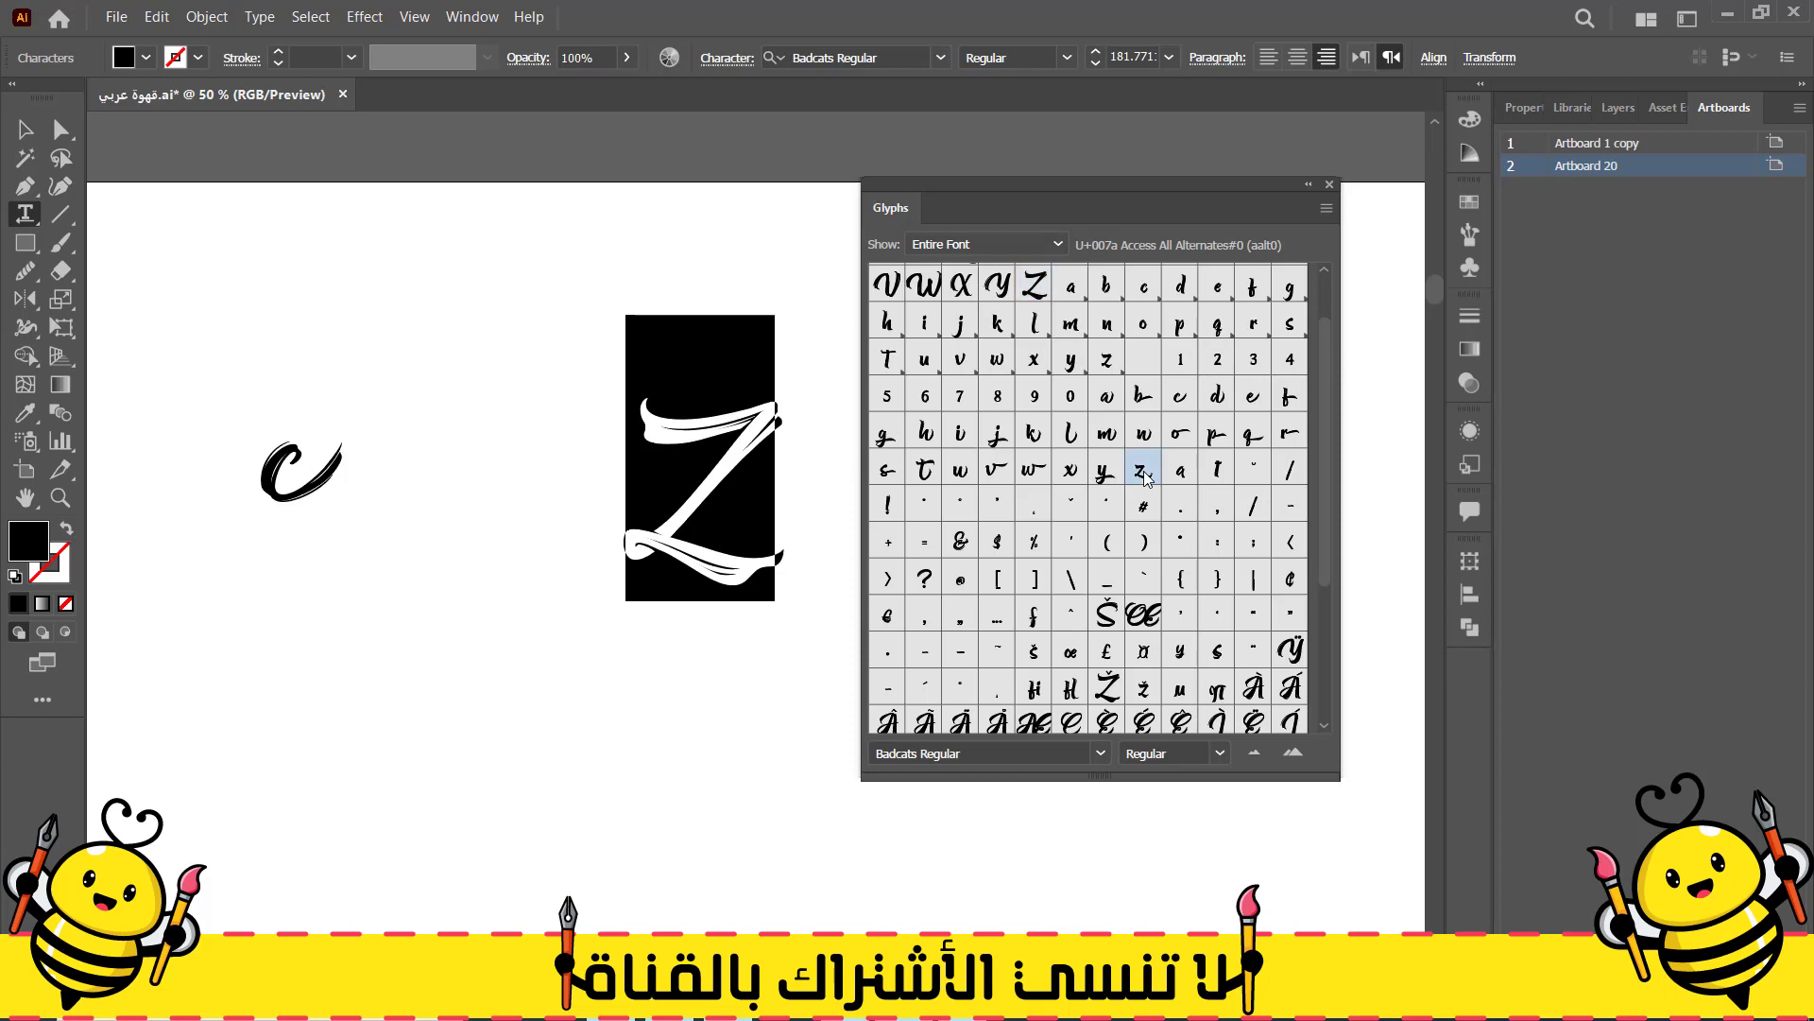
Convert the lowercase z to outlines
click(1309, 184)
click(25, 130)
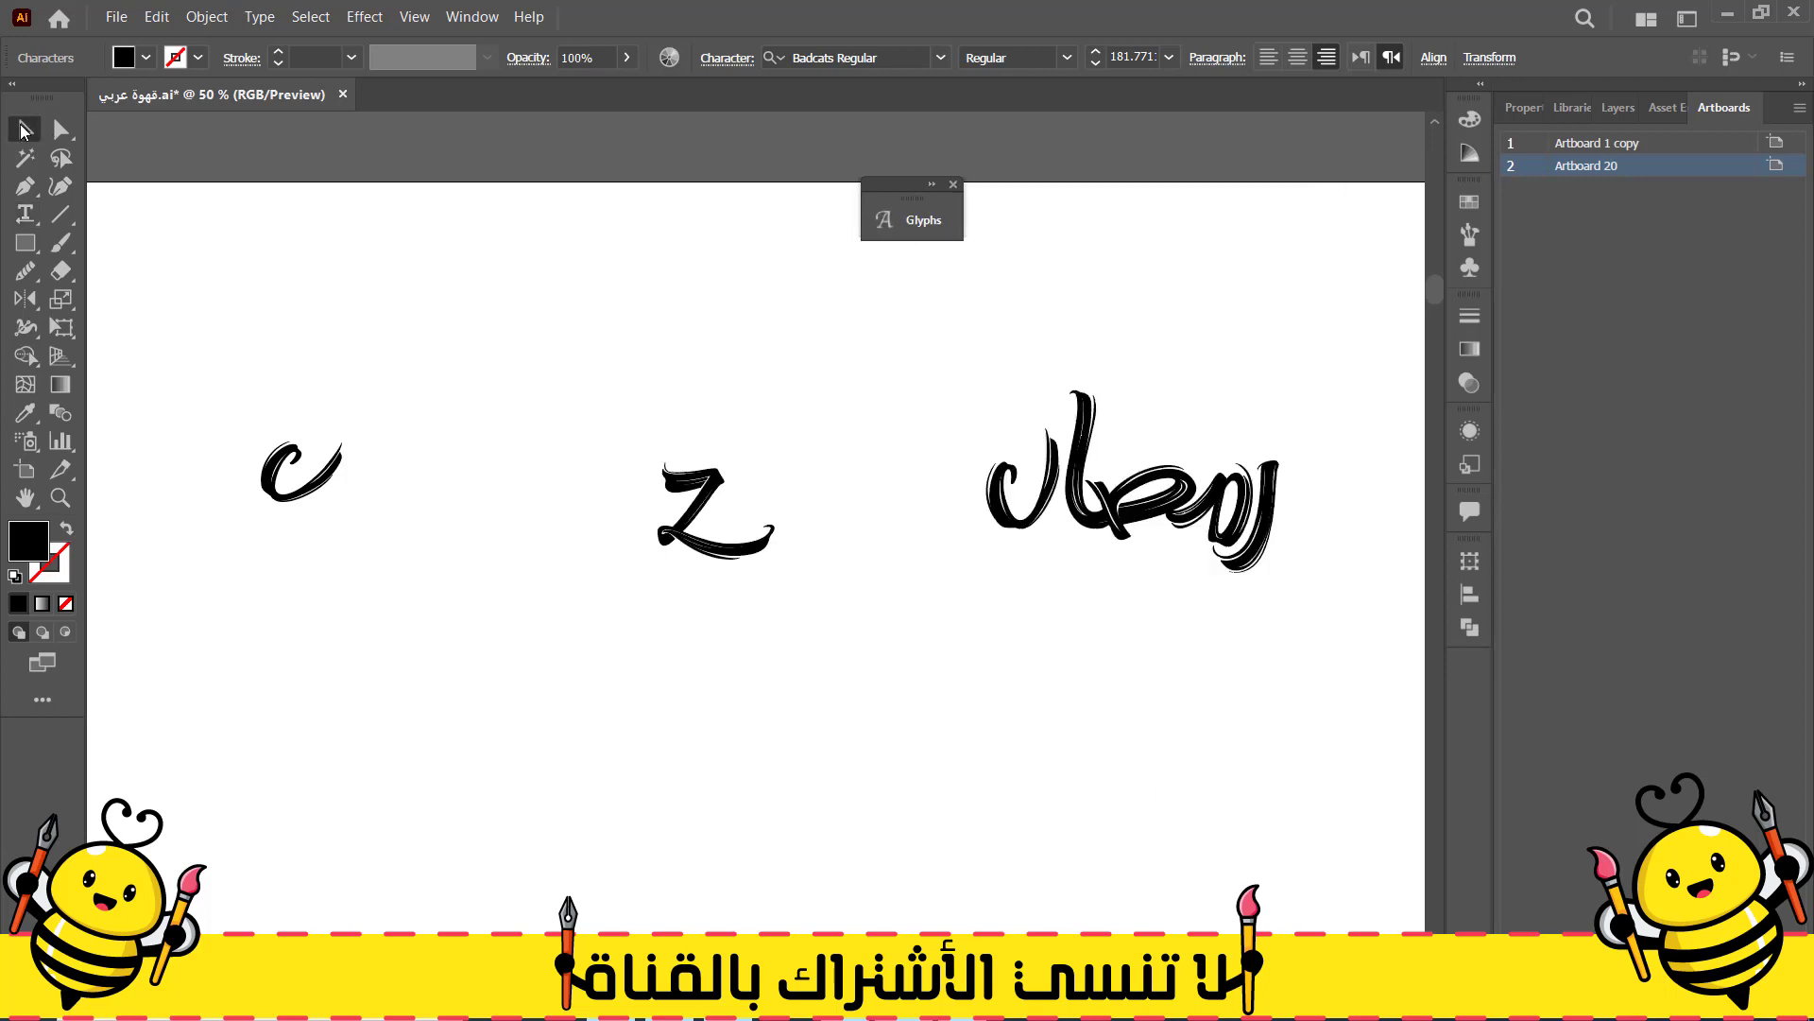
click(673, 538)
right_click(672, 539)
click(764, 258)
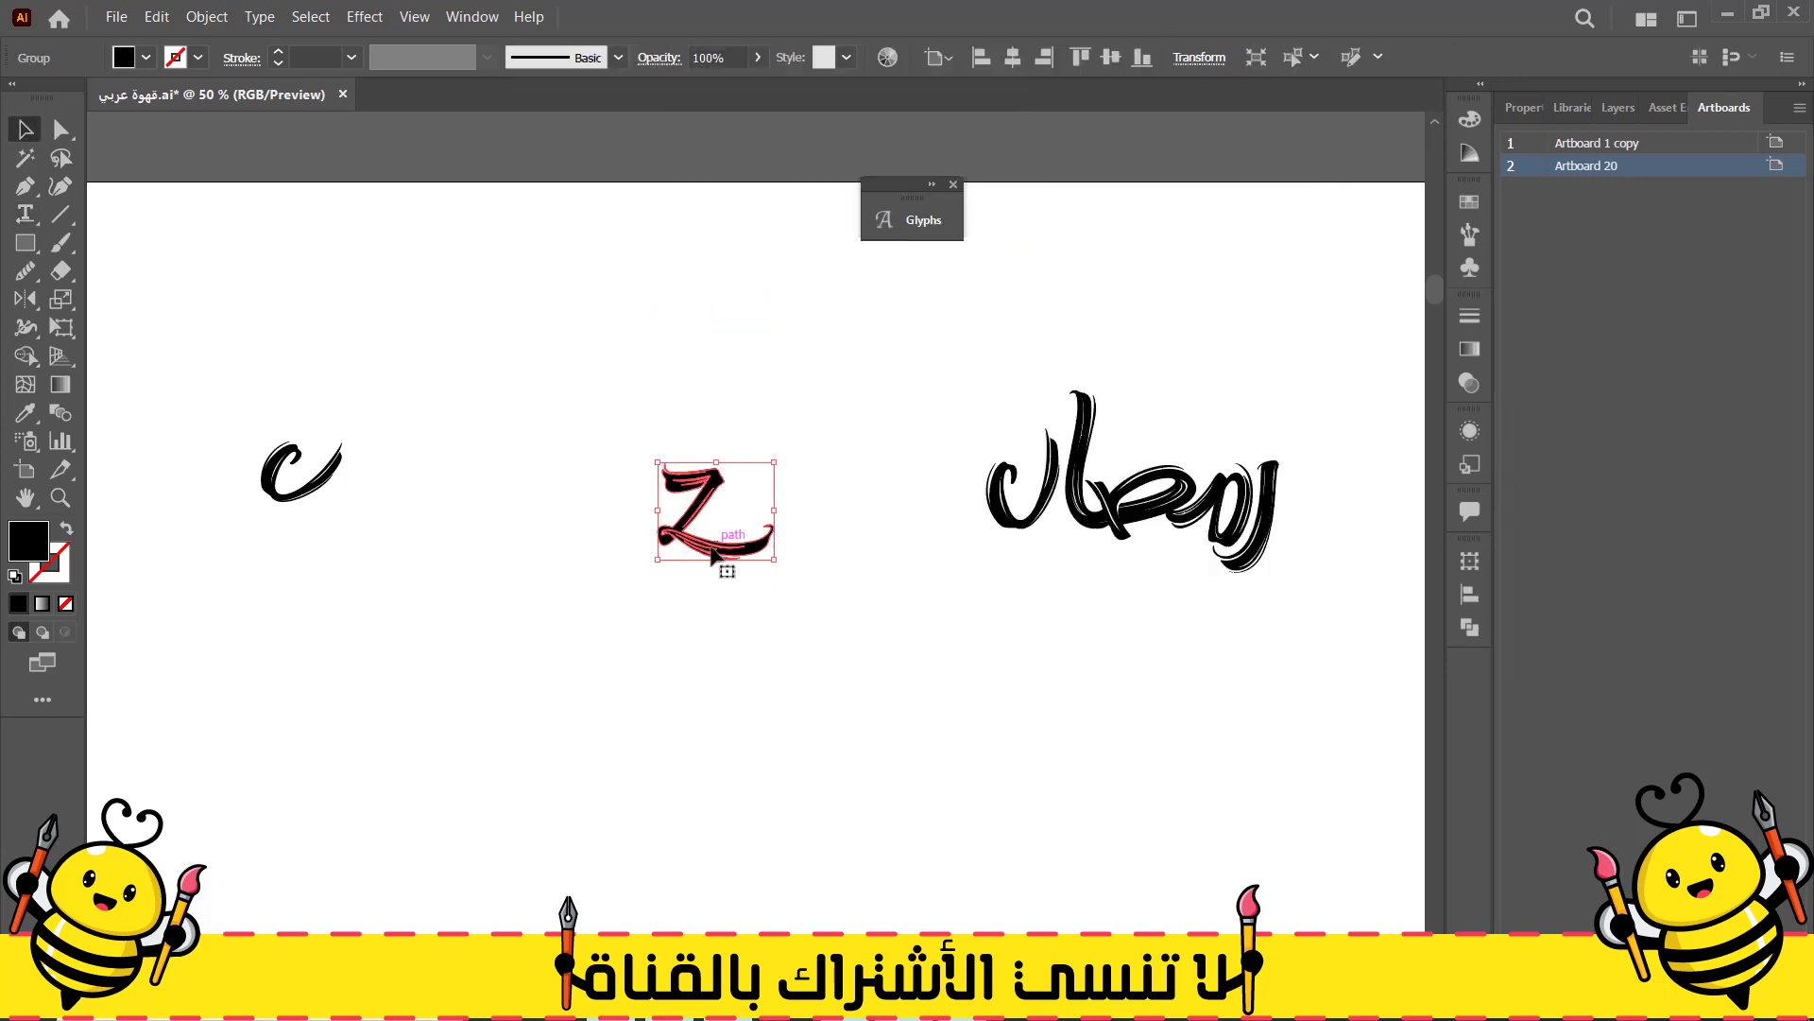
Turn the outlined z upside down and reflect it across the vertical axis
drag(700, 515, 860, 605)
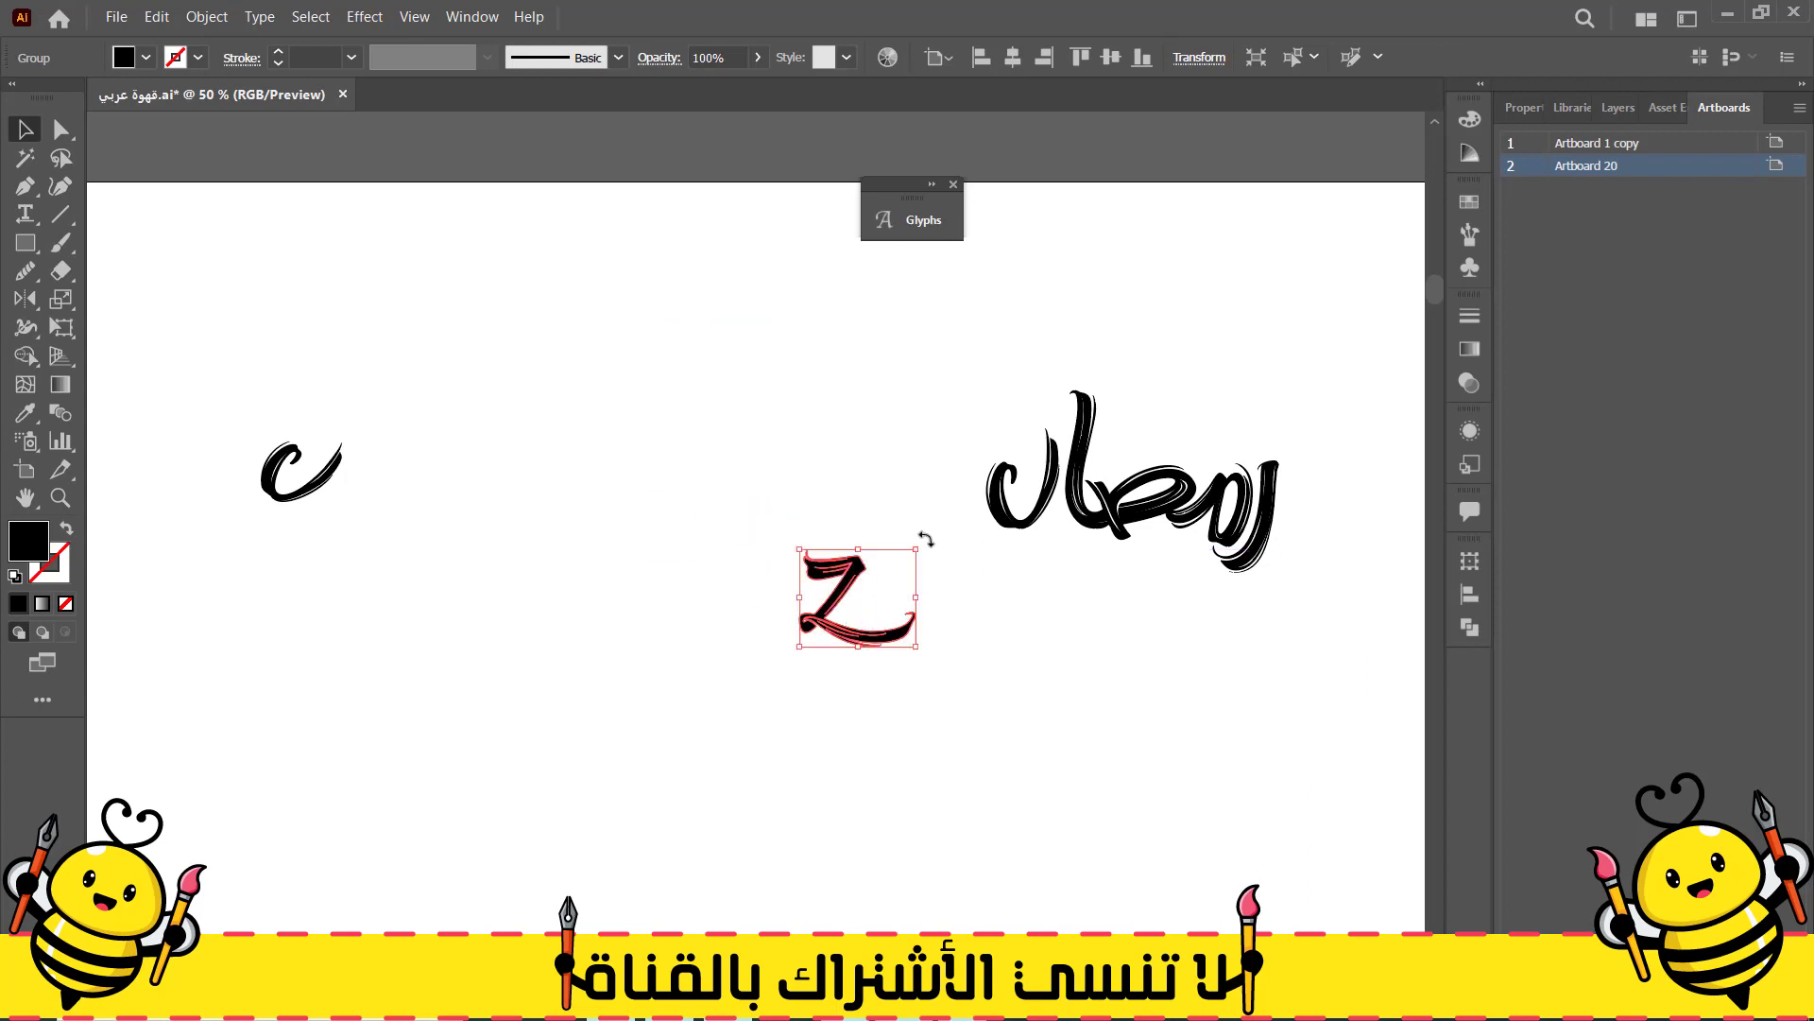
drag(925, 539, 775, 632)
right_click(872, 609)
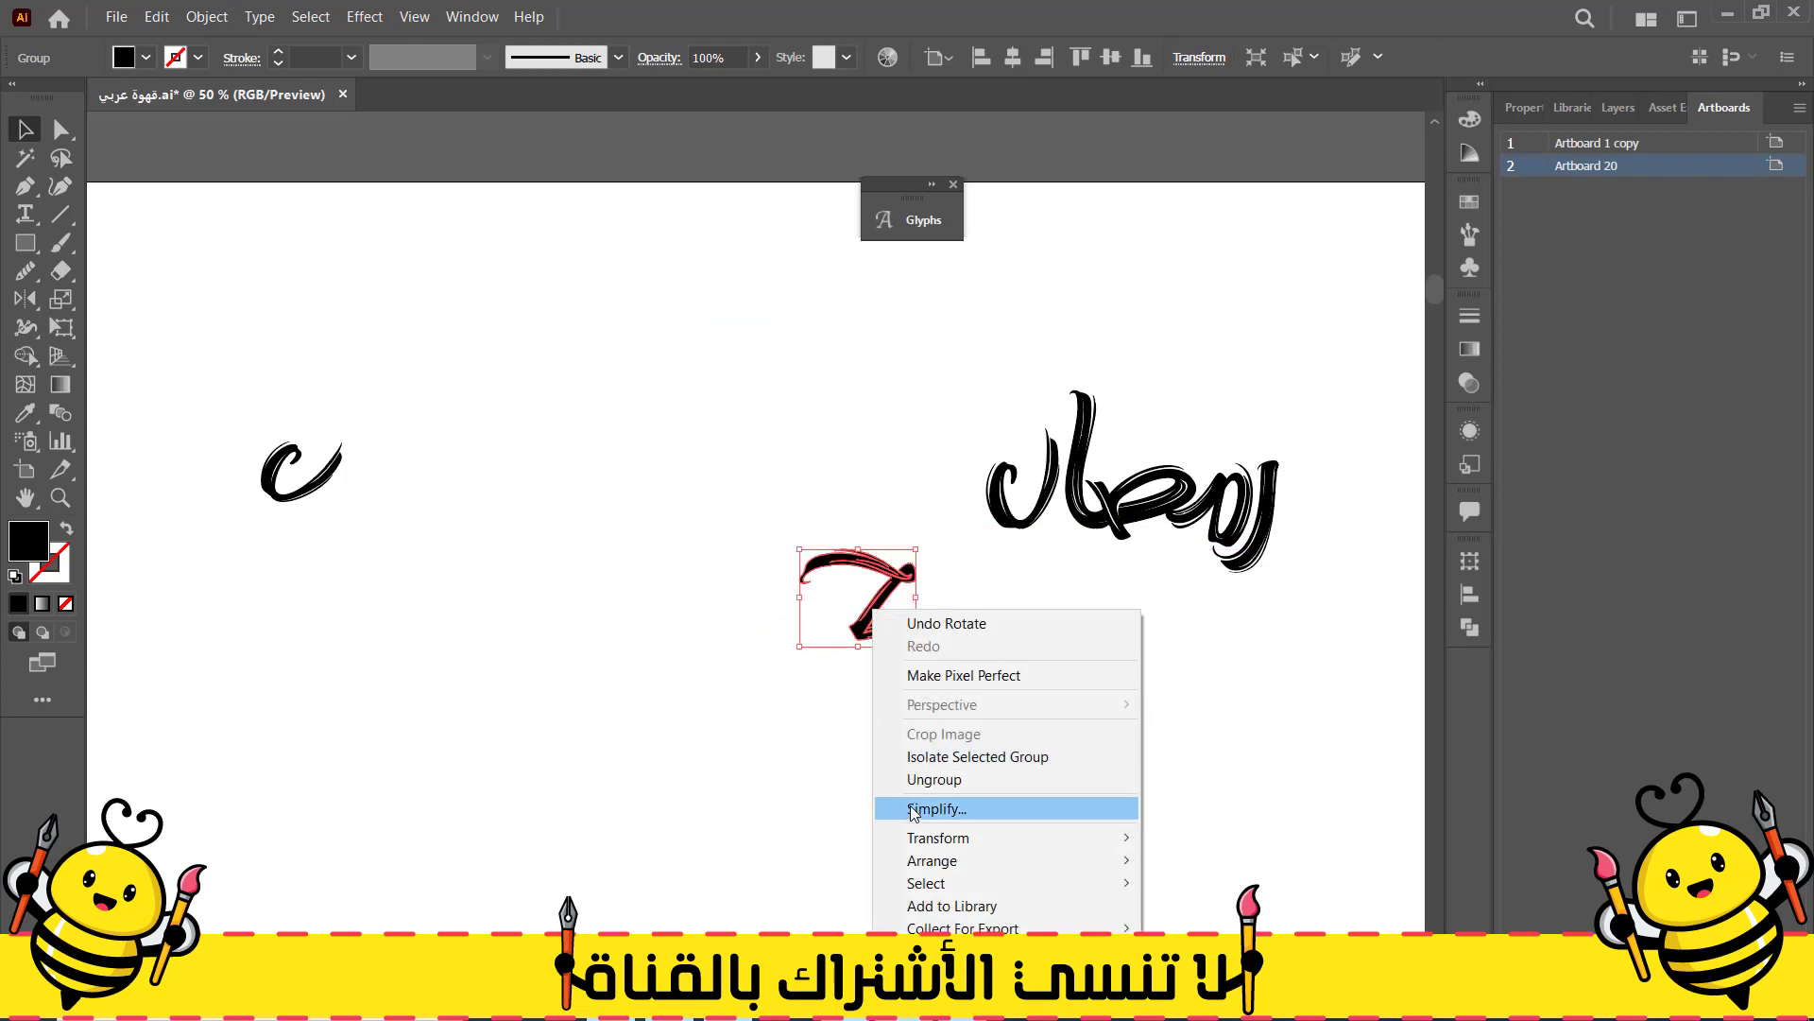
mouse_move(1087, 837)
click(1171, 735)
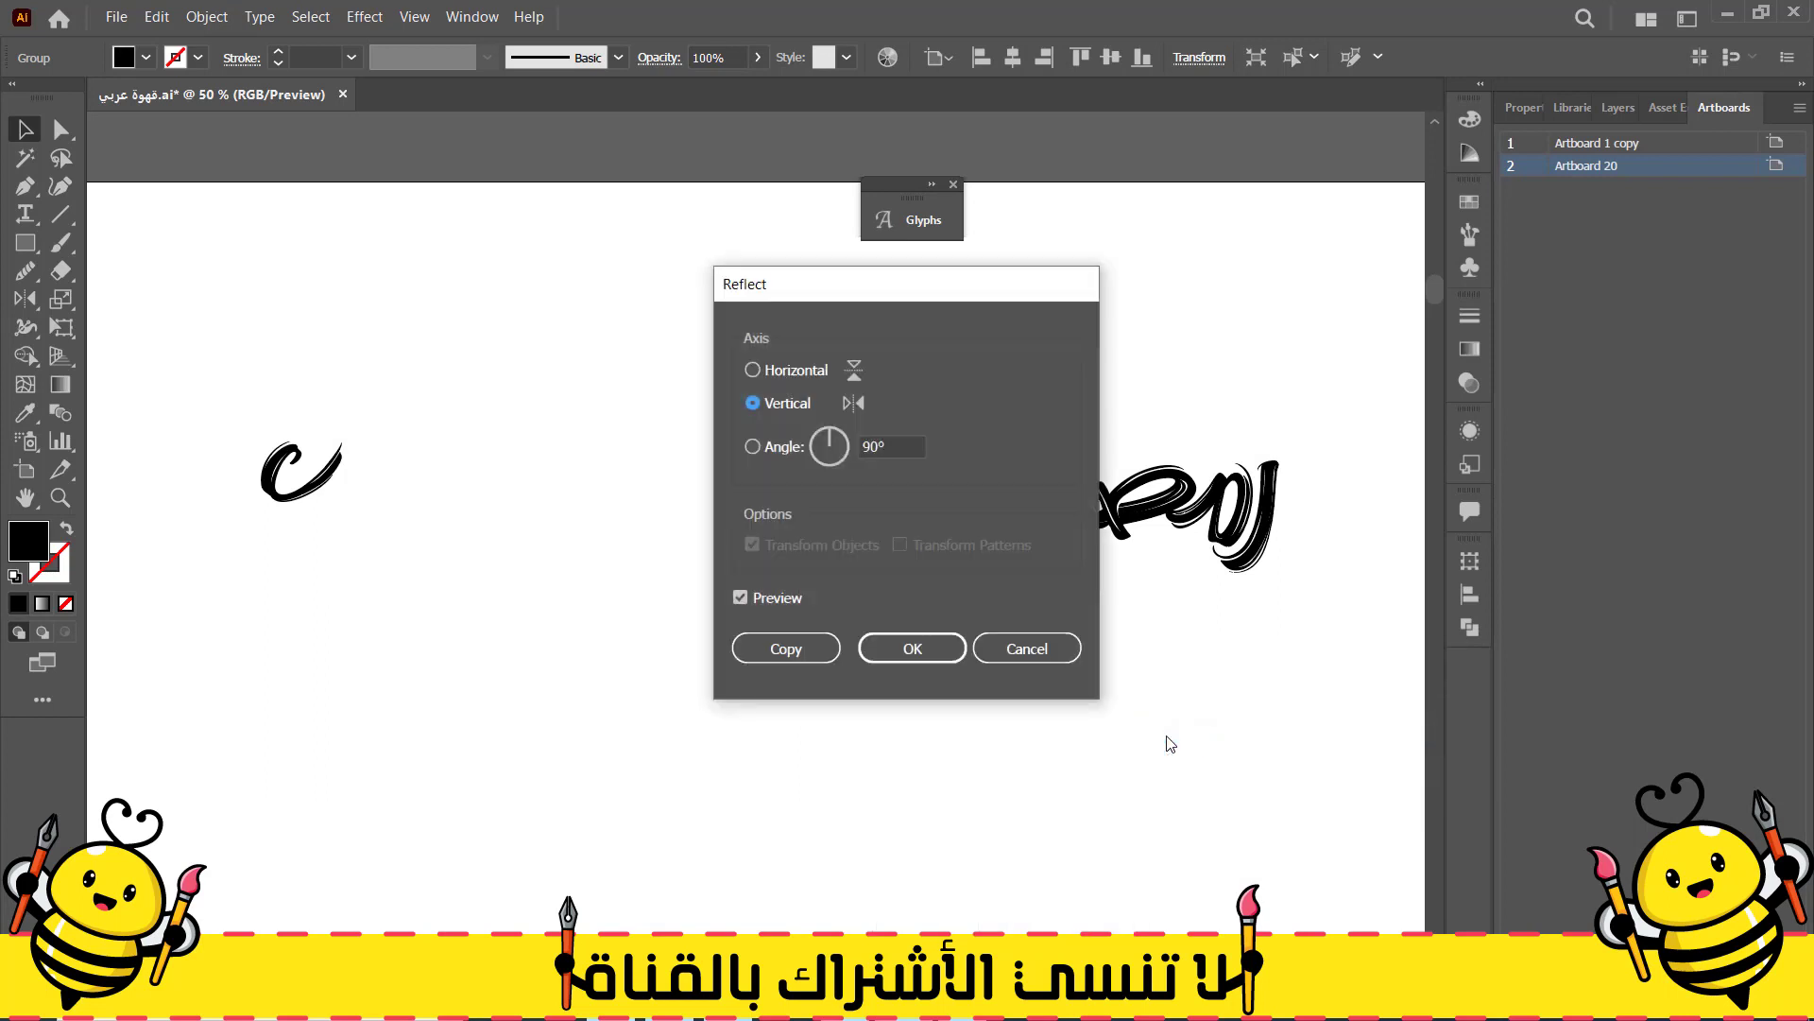
click(913, 650)
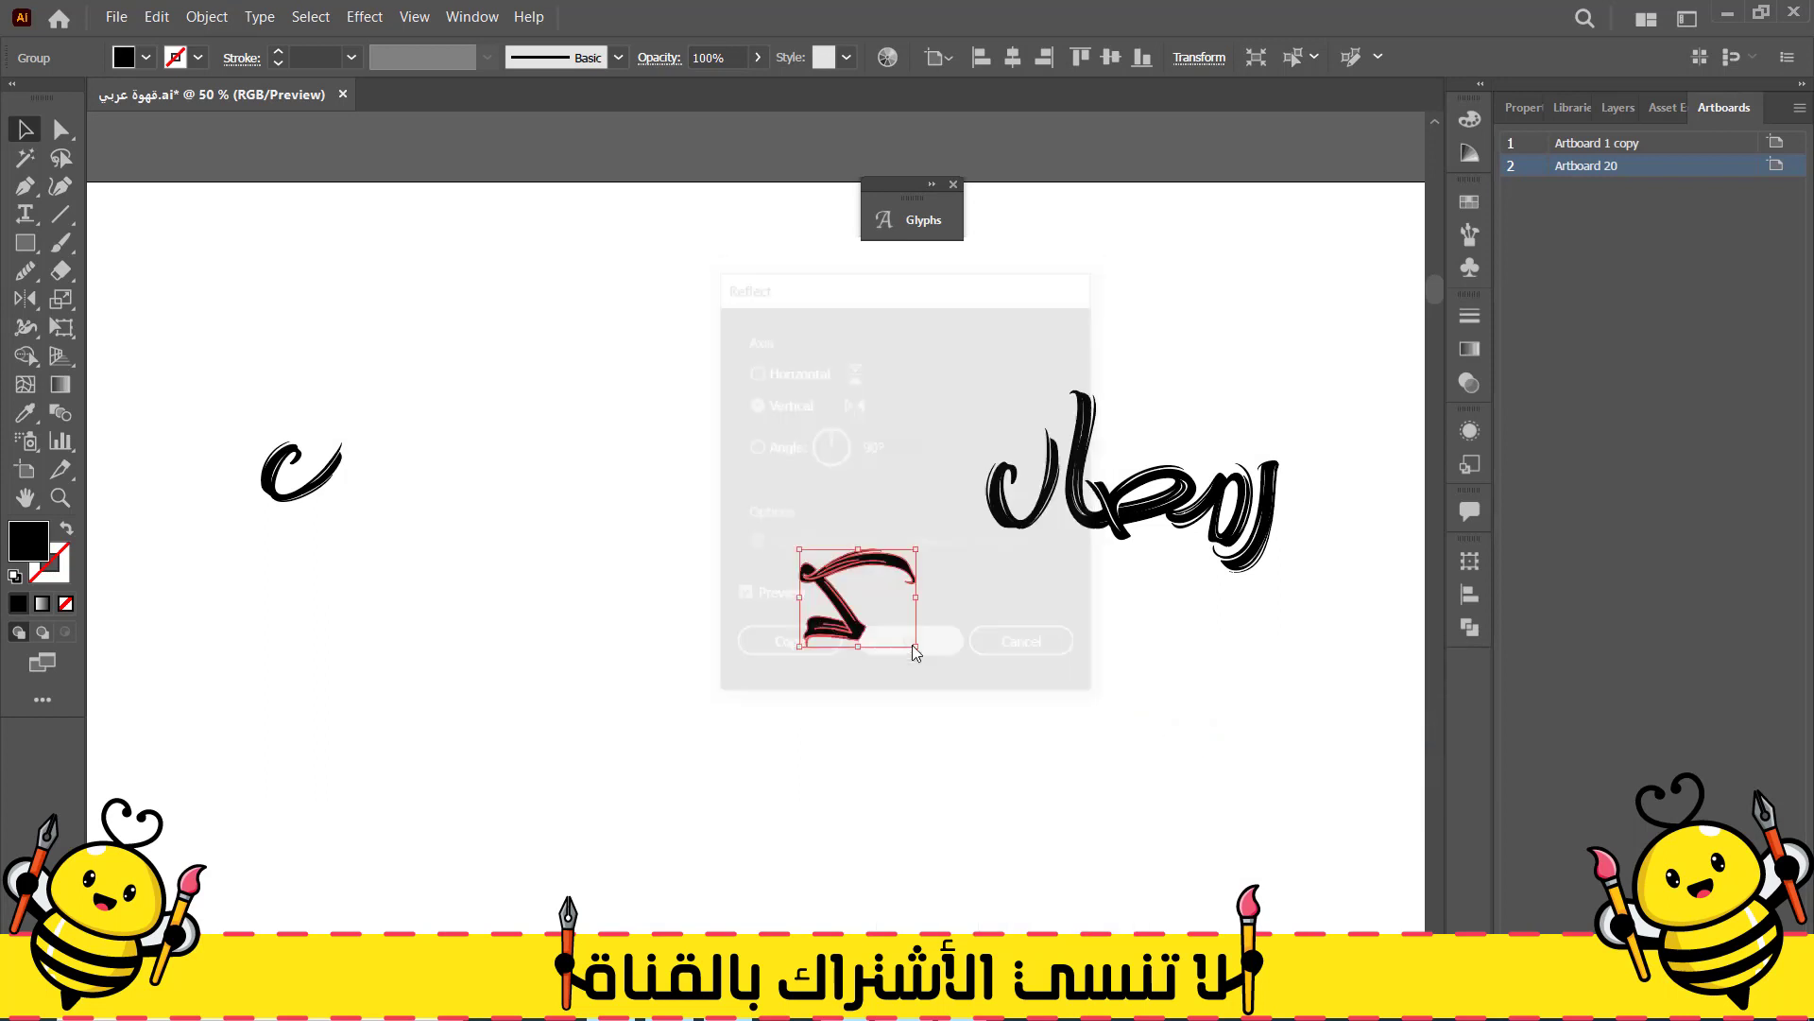
Place the flipped z directly below the finished word and enlarge it slightly
drag(848, 607, 1140, 597)
drag(1215, 648, 1145, 625)
click(1192, 692)
Duplicate the word's j and fit the copy over the left end of the flipped z's lower stroke
scroll(1207, 676, up, 4)
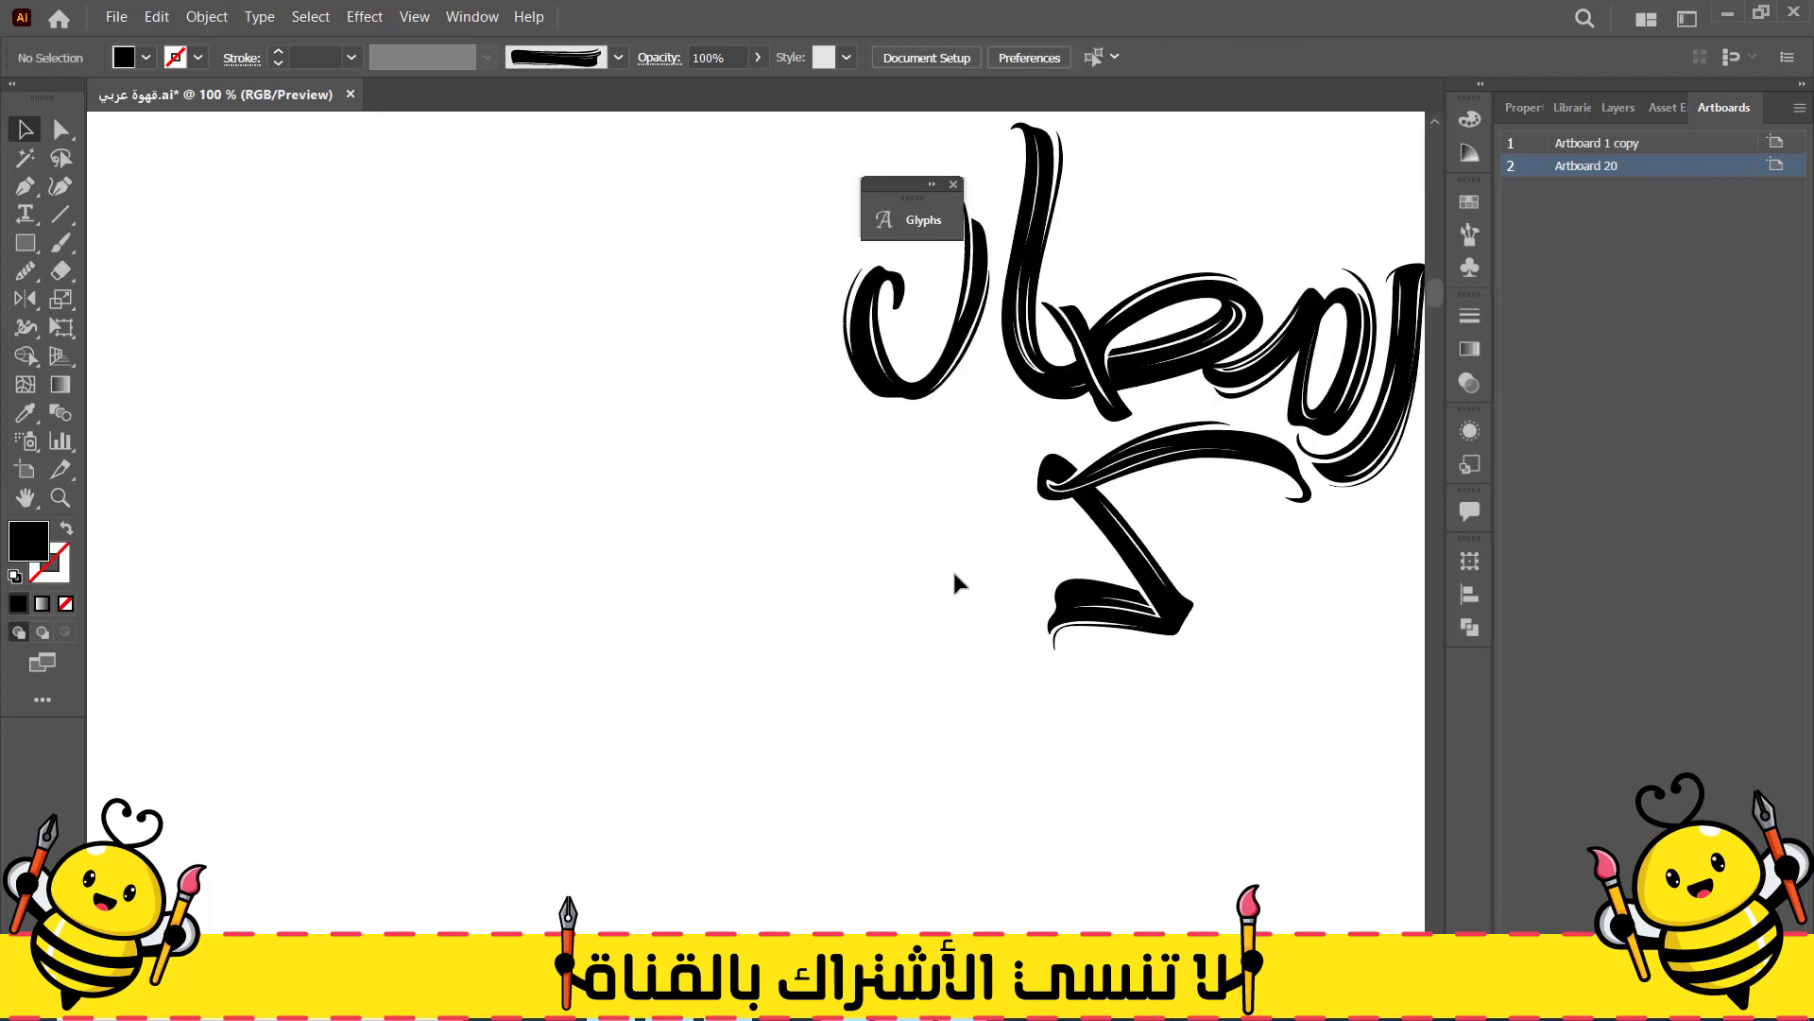
drag(955, 581, 911, 627)
click(1351, 444)
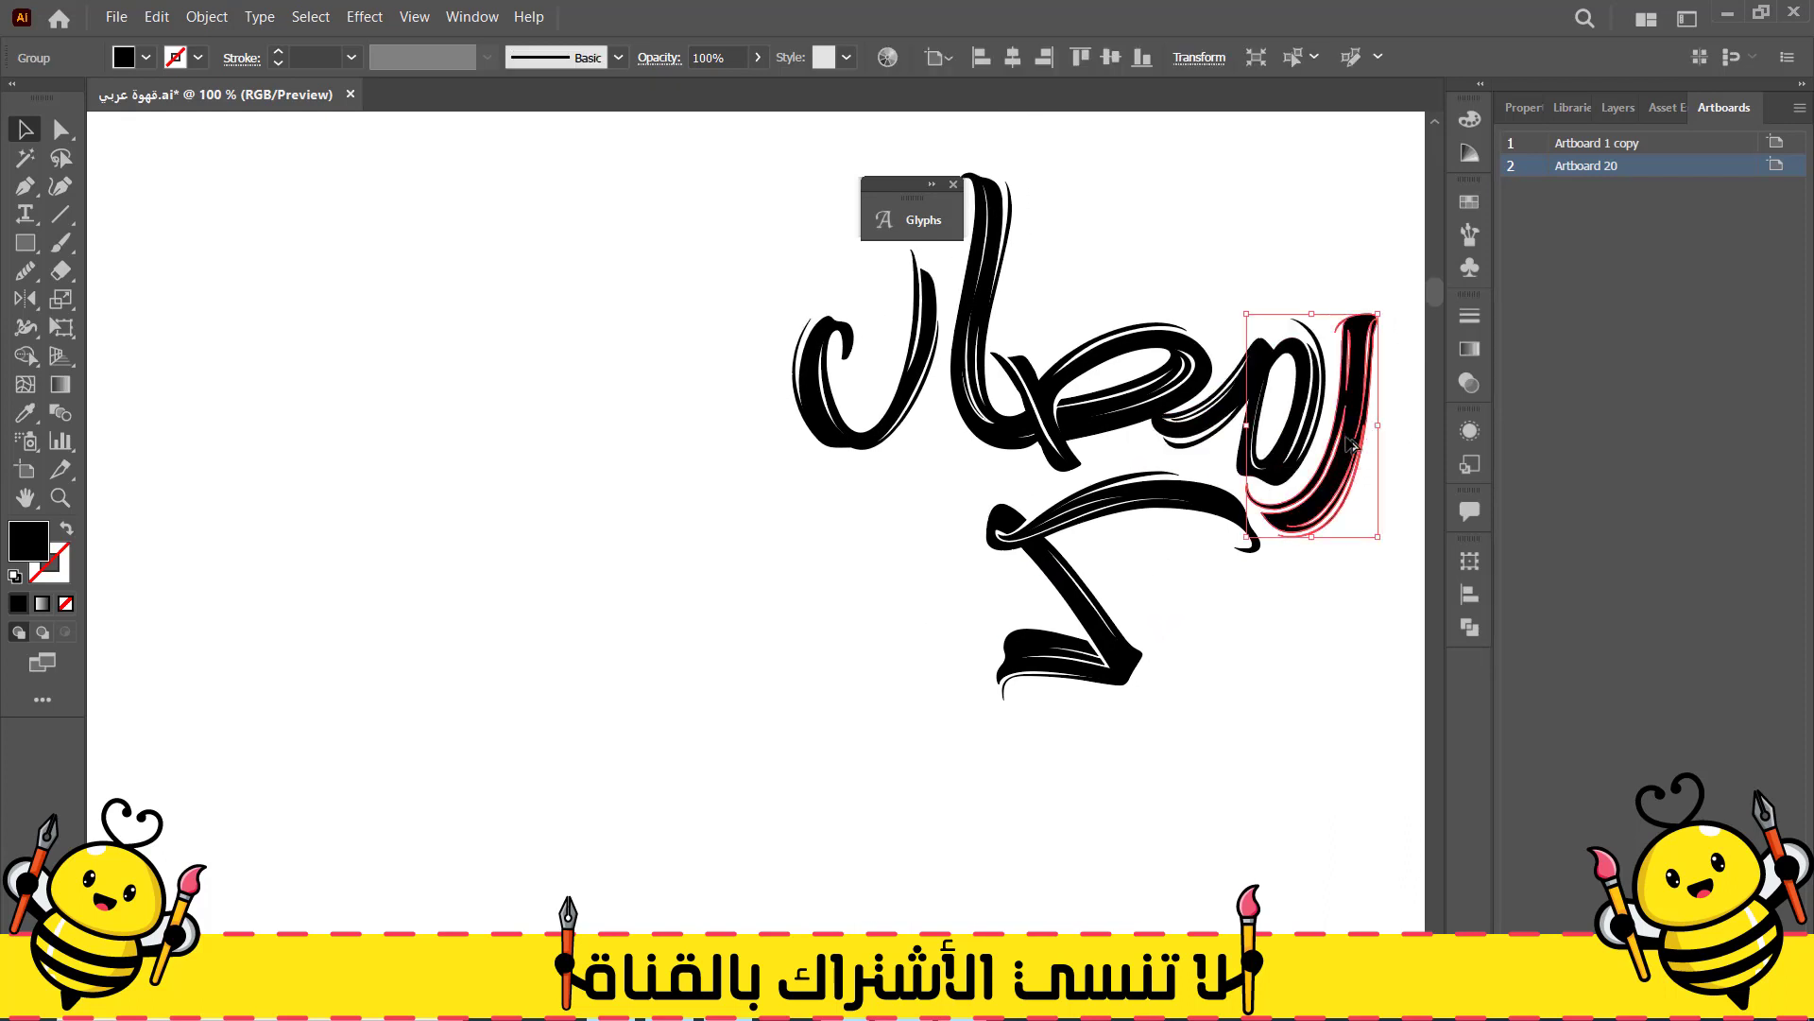
drag(1352, 445, 977, 736)
drag(1009, 810, 1014, 807)
drag(971, 746, 977, 772)
click(734, 597)
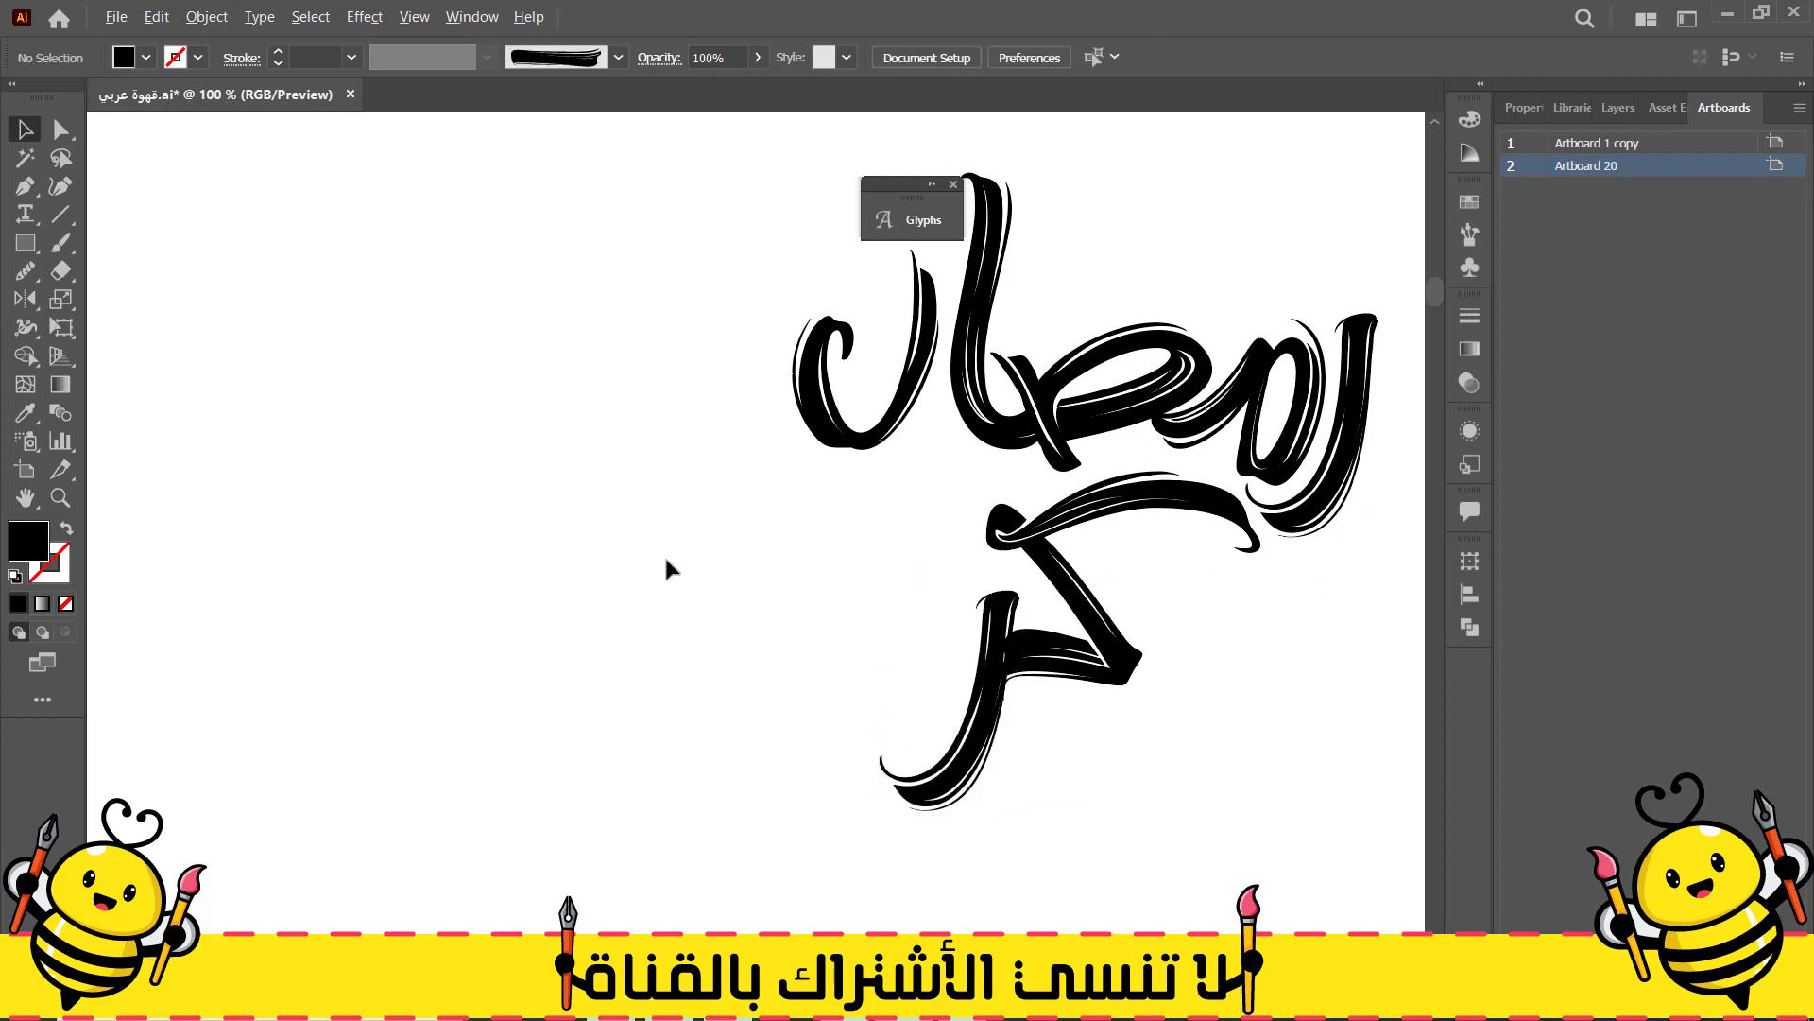
Draw a closed Pen shape over the copied j's upper part, enclosing the z's overlapping left end
scroll(1019, 694, up, 3)
key(p)
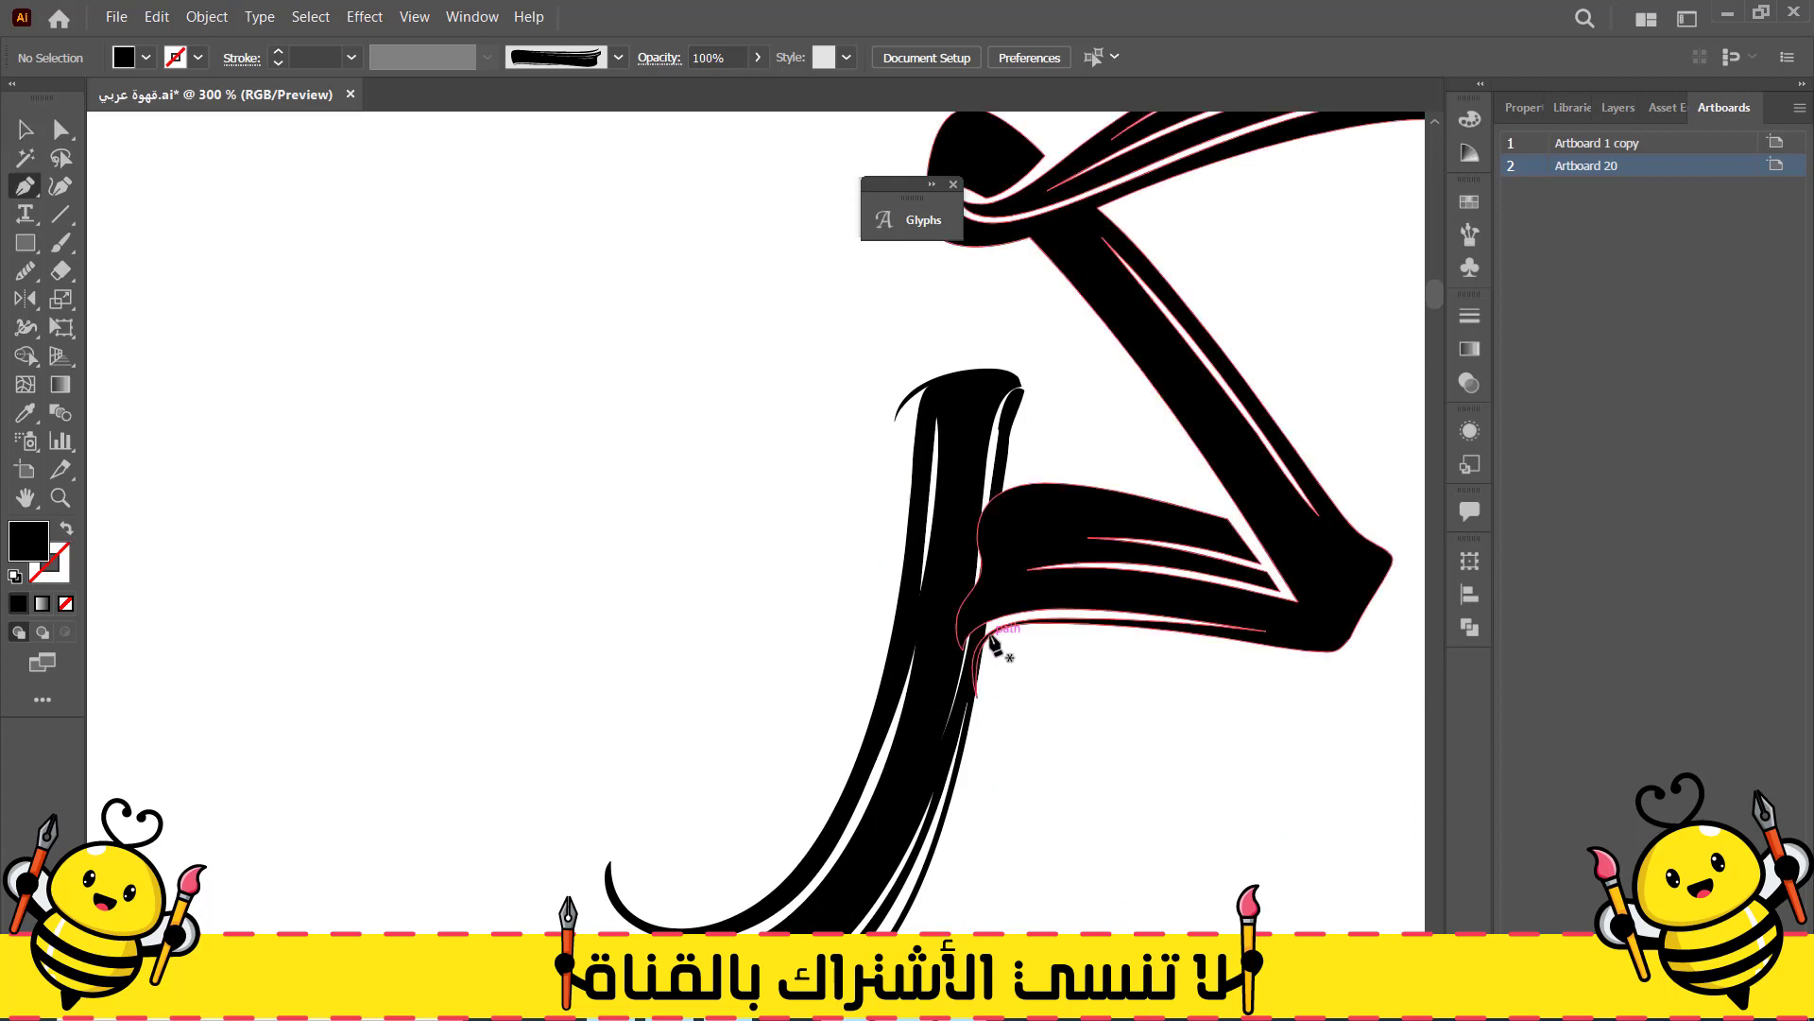
click(994, 631)
click(1002, 492)
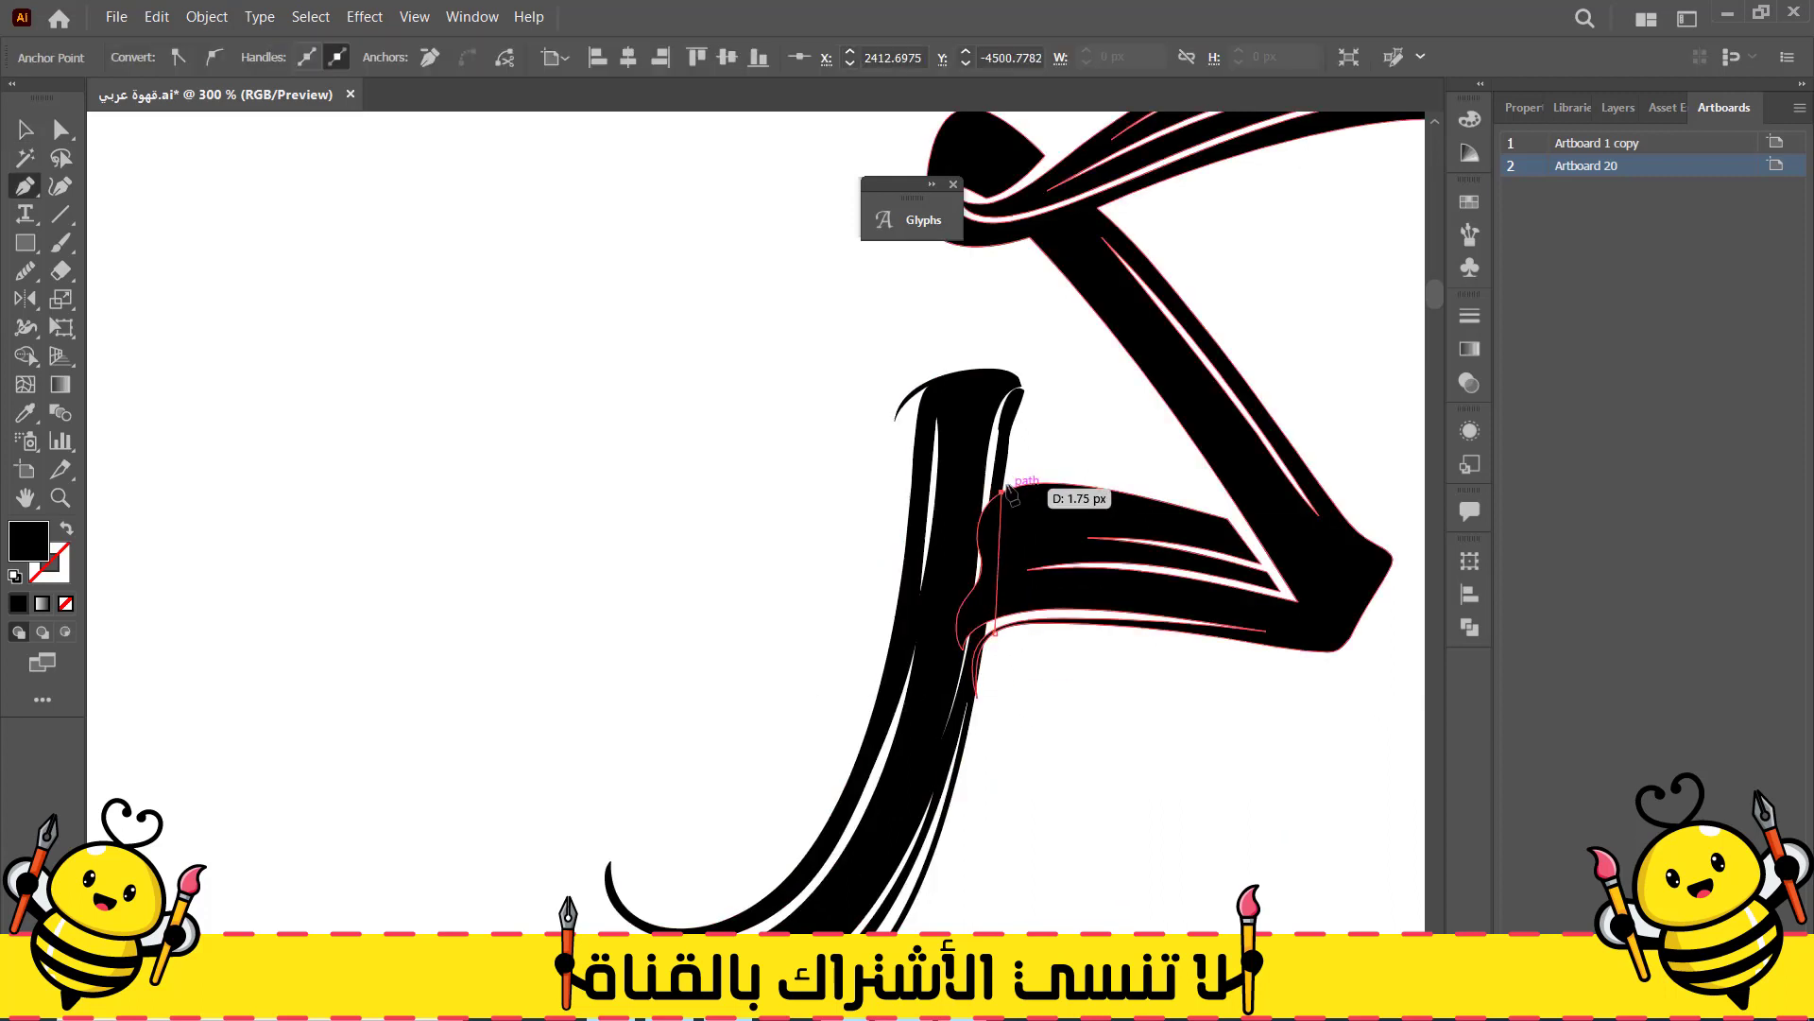
click(1046, 403)
click(965, 297)
click(829, 309)
click(741, 442)
click(751, 567)
click(852, 691)
click(1012, 720)
click(994, 631)
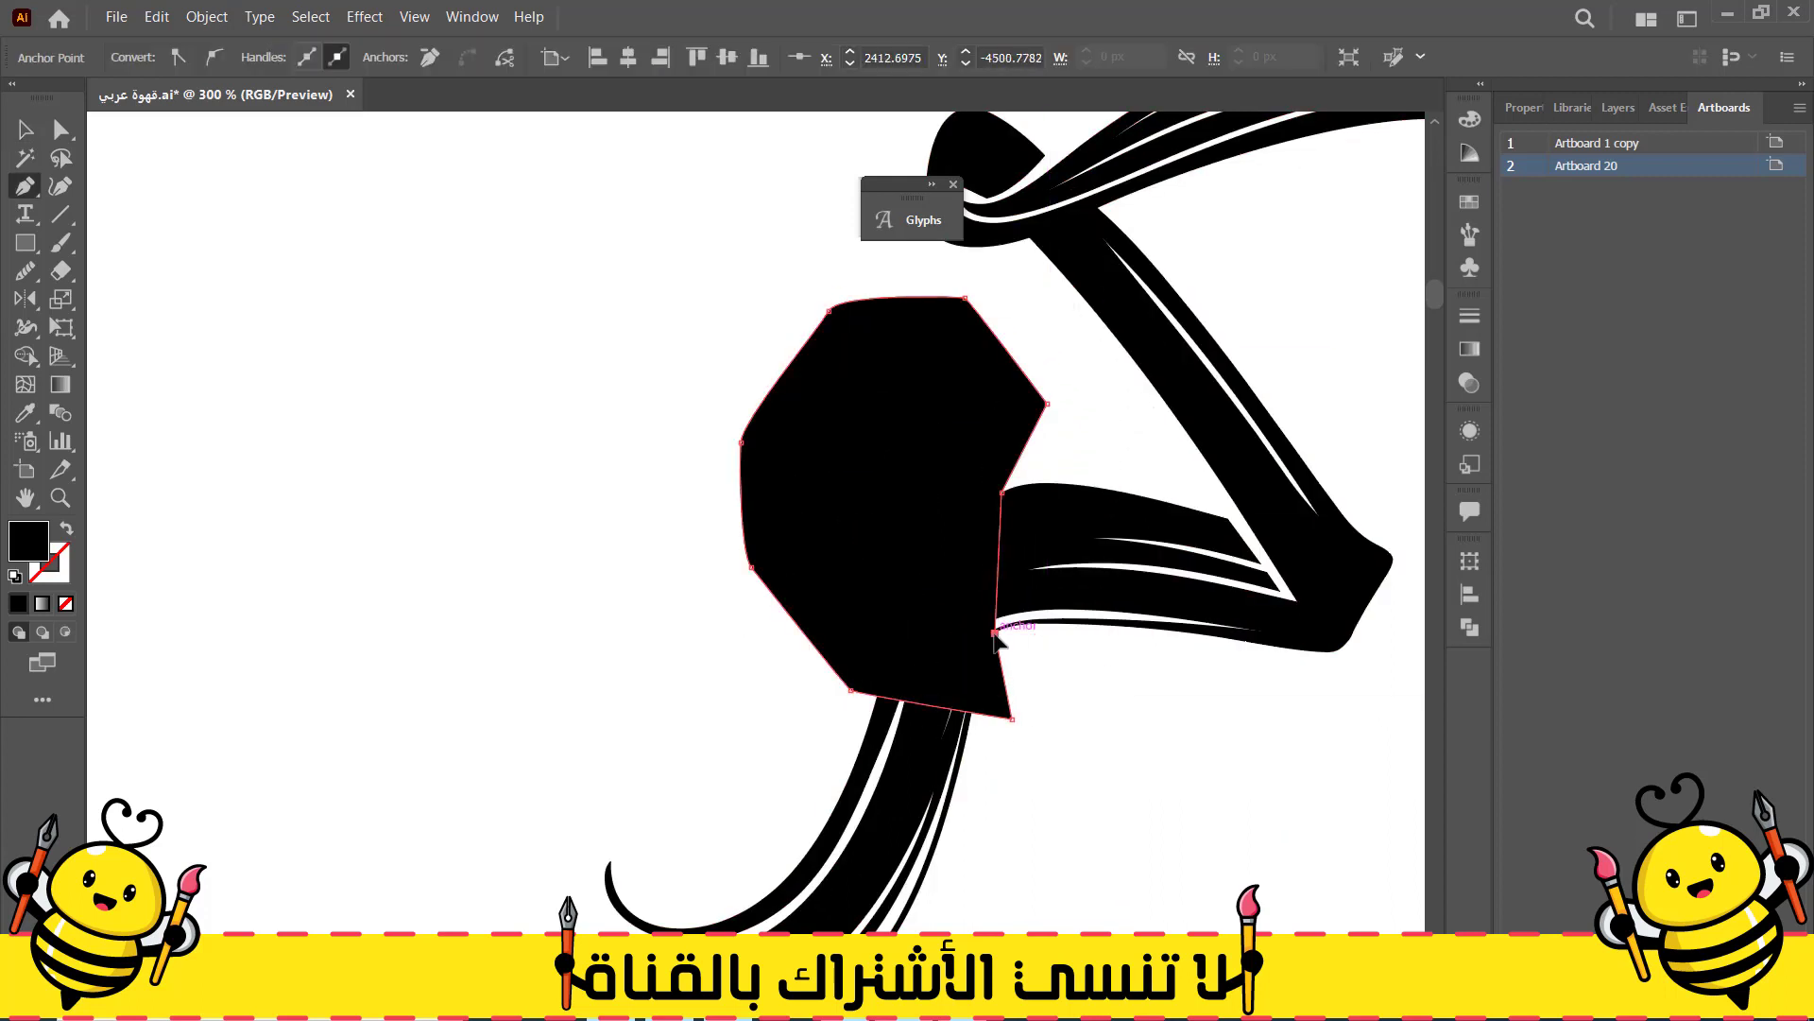
Cut away the z's overlapping end together with the drawn shape using the Shape Builder tool
key(ctrl)
ctrl+shift+click(1060, 586)
key(shift+m)
mouse_move(1047, 702)
mouse_down()
mouse_move(1000, 665)
mouse_move(699, 558)
mouse_up()
click(17, 135)
key(ctrl+minus)
key(ctrl+minus)
key(ctrl+minus)
key(ctrl+minus)
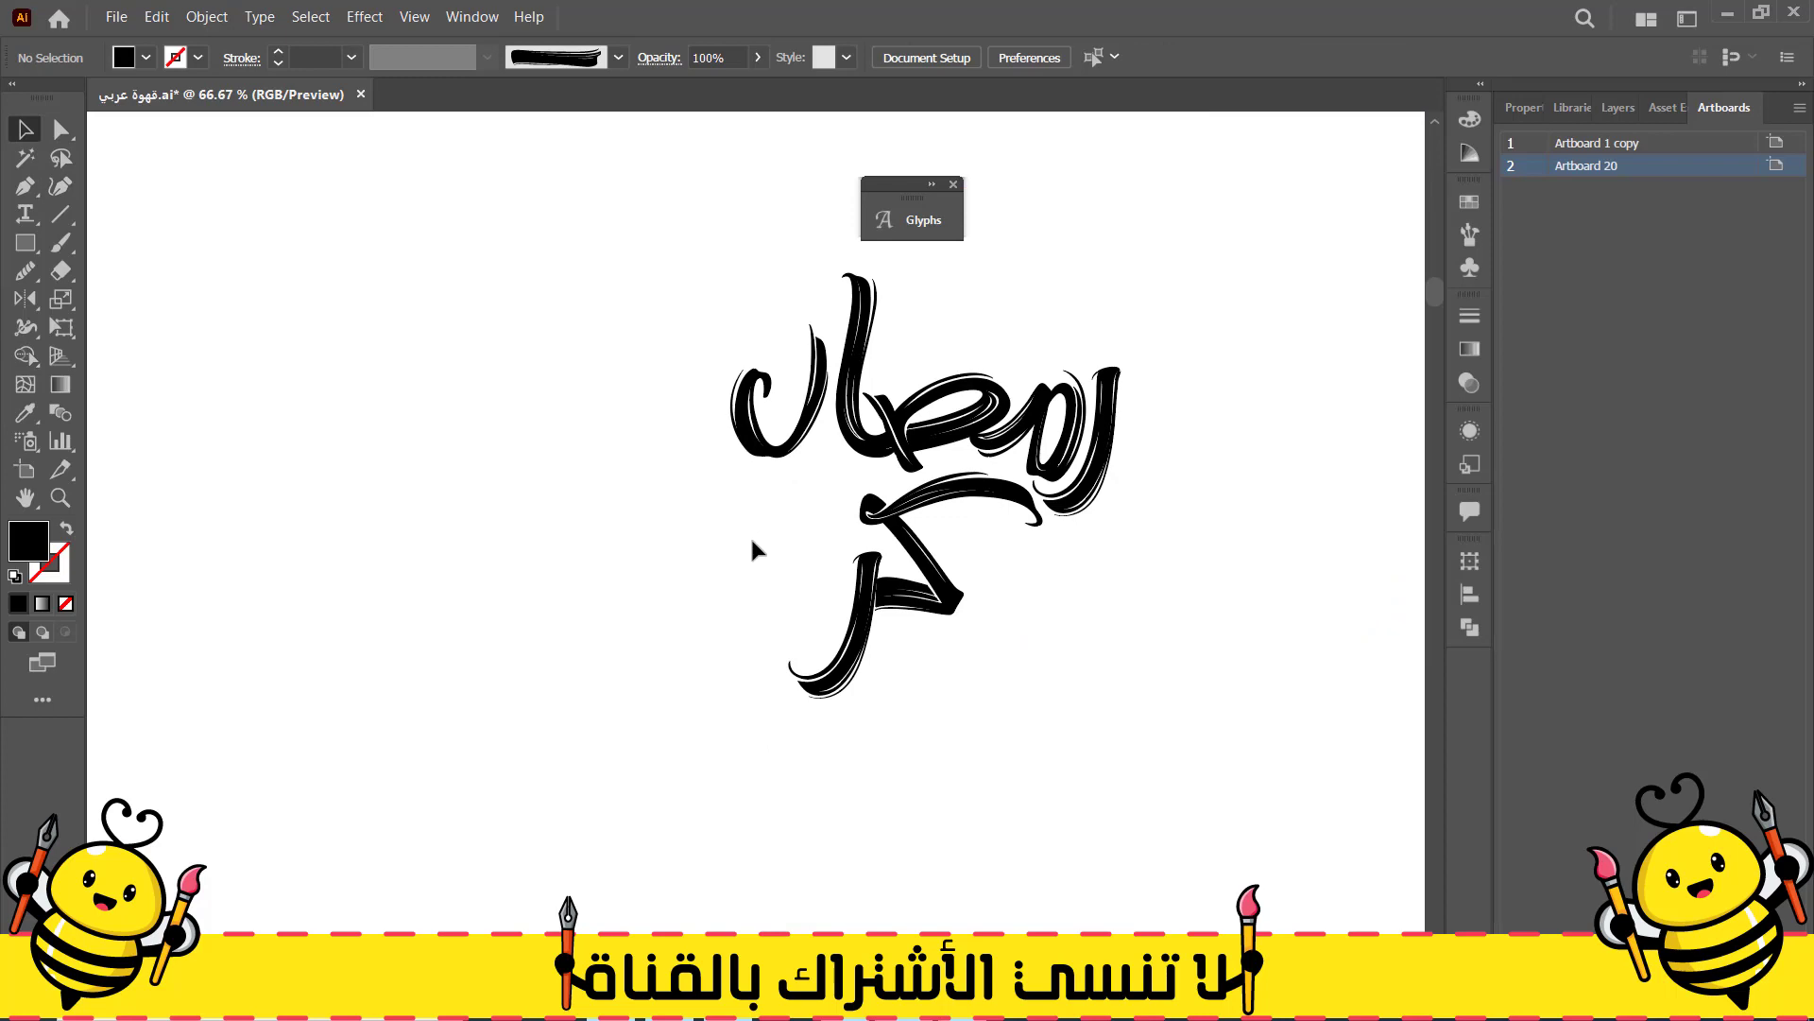
Duplicate the spare c into the empty area between it and the lettering
key(ctrl+plus)
drag(739, 567, 839, 576)
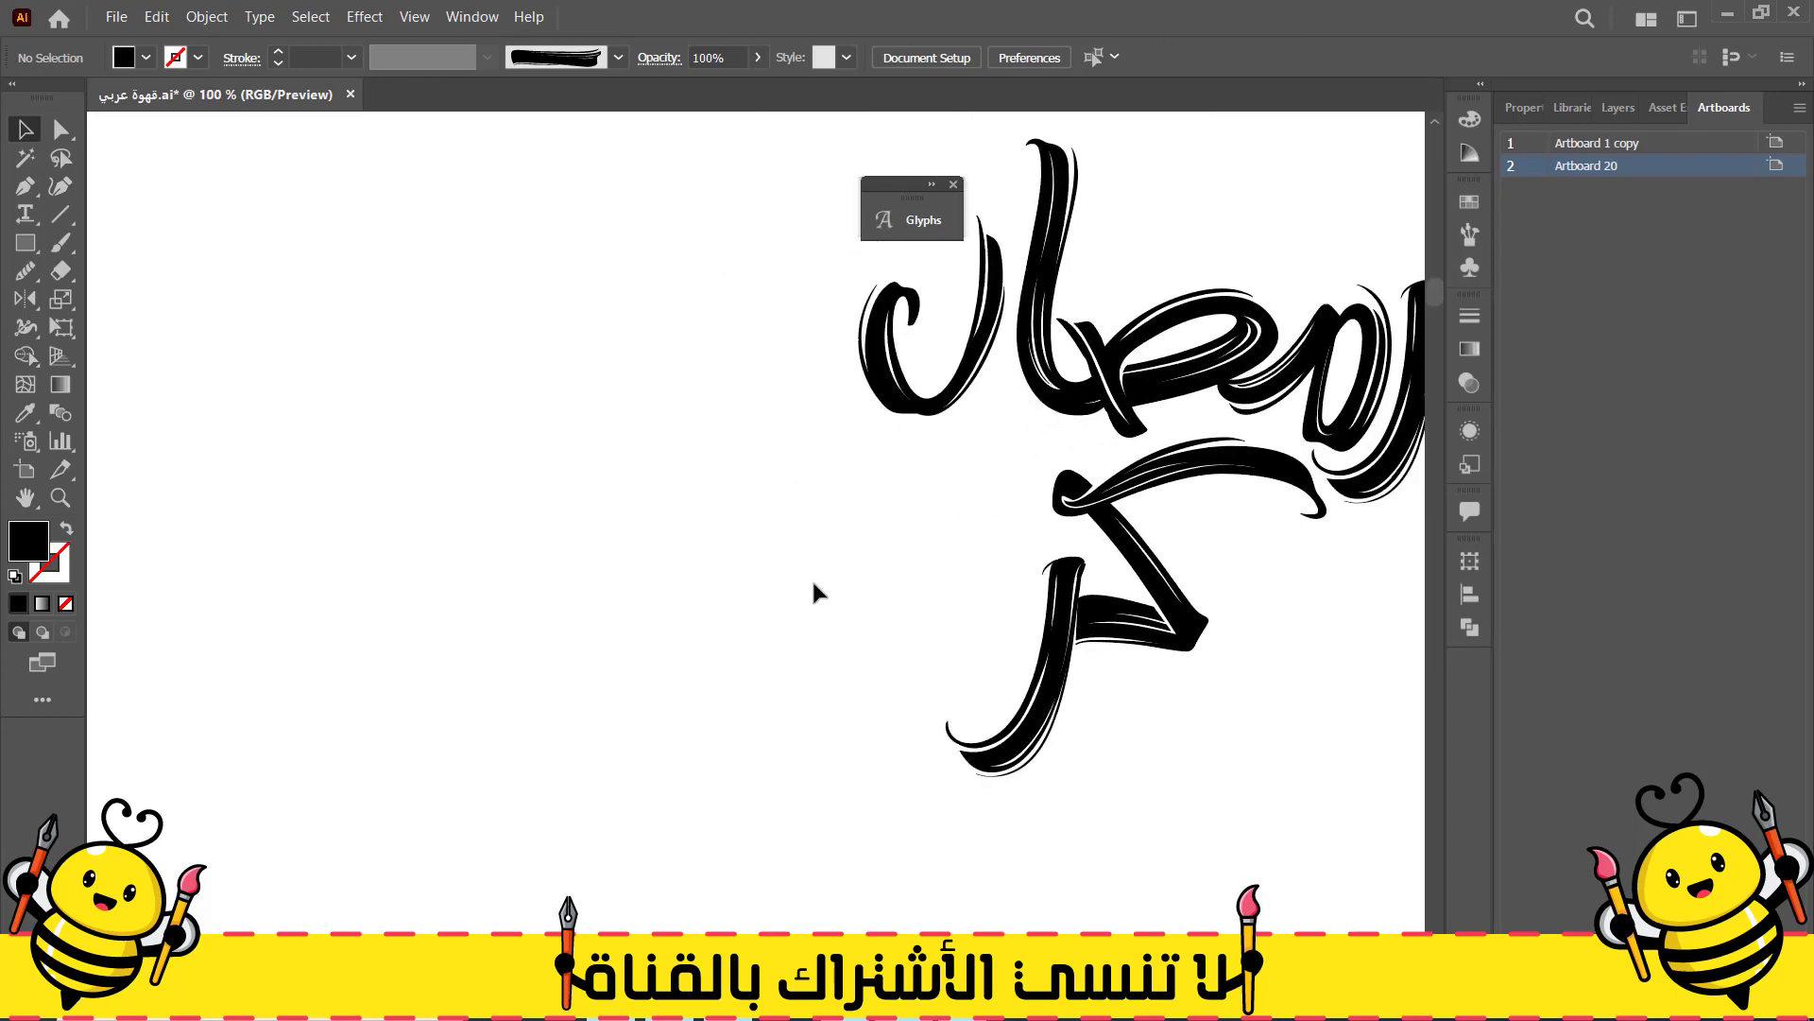
scroll(539, 520, down, 1)
drag(425, 576, 749, 615)
drag(194, 423, 823, 479)
Try to swap the copied c for another Badcats glyph such as the l
click(912, 220)
drag(690, 214, 1170, 196)
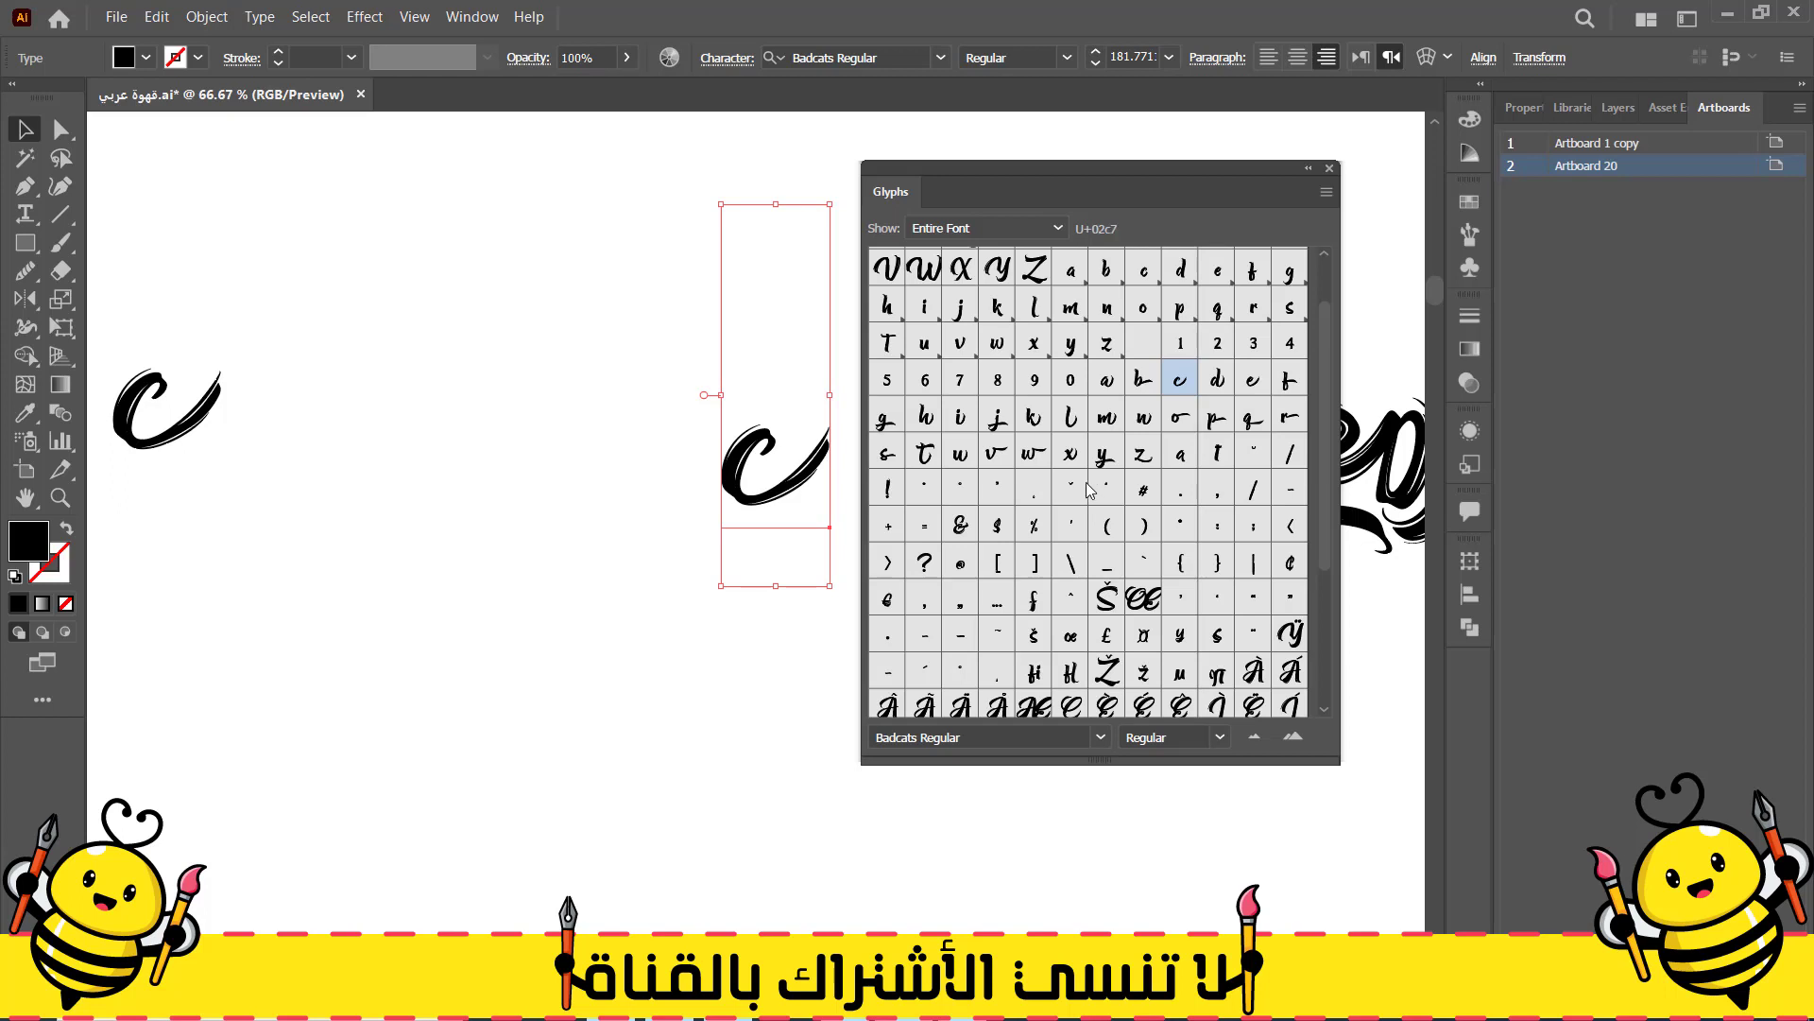
click(1069, 418)
click(25, 214)
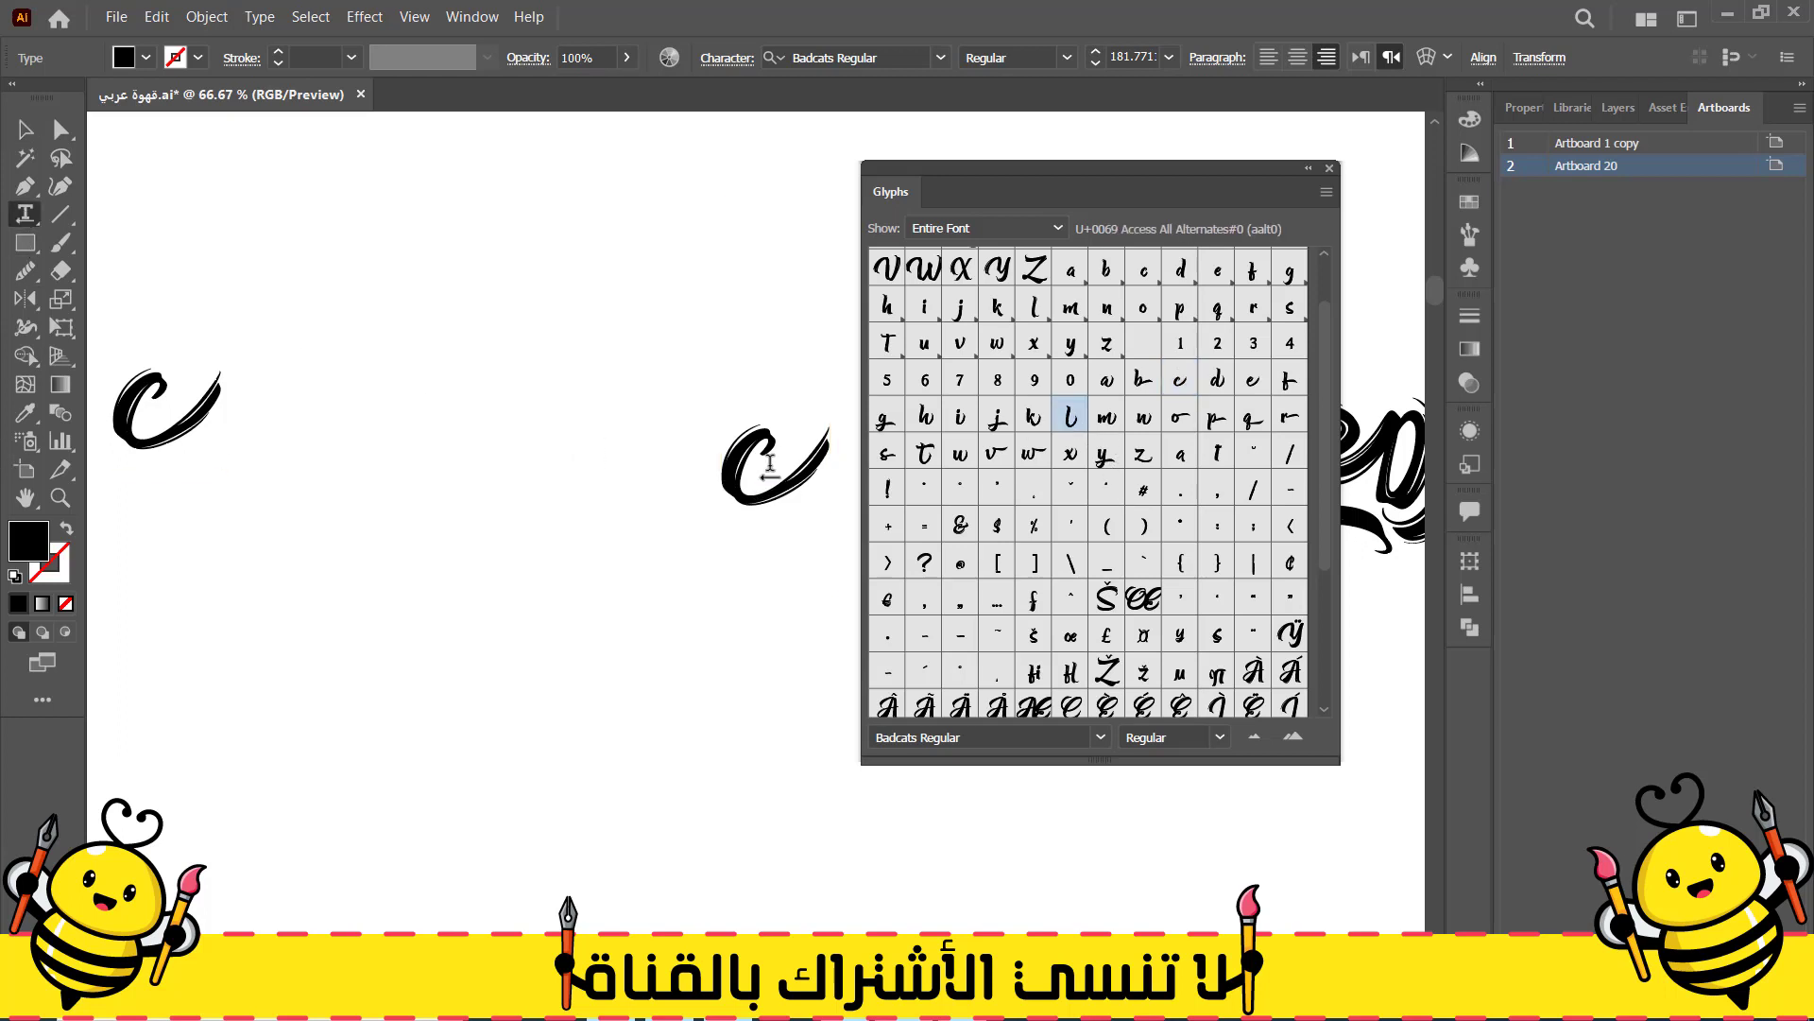
double_click(770, 463)
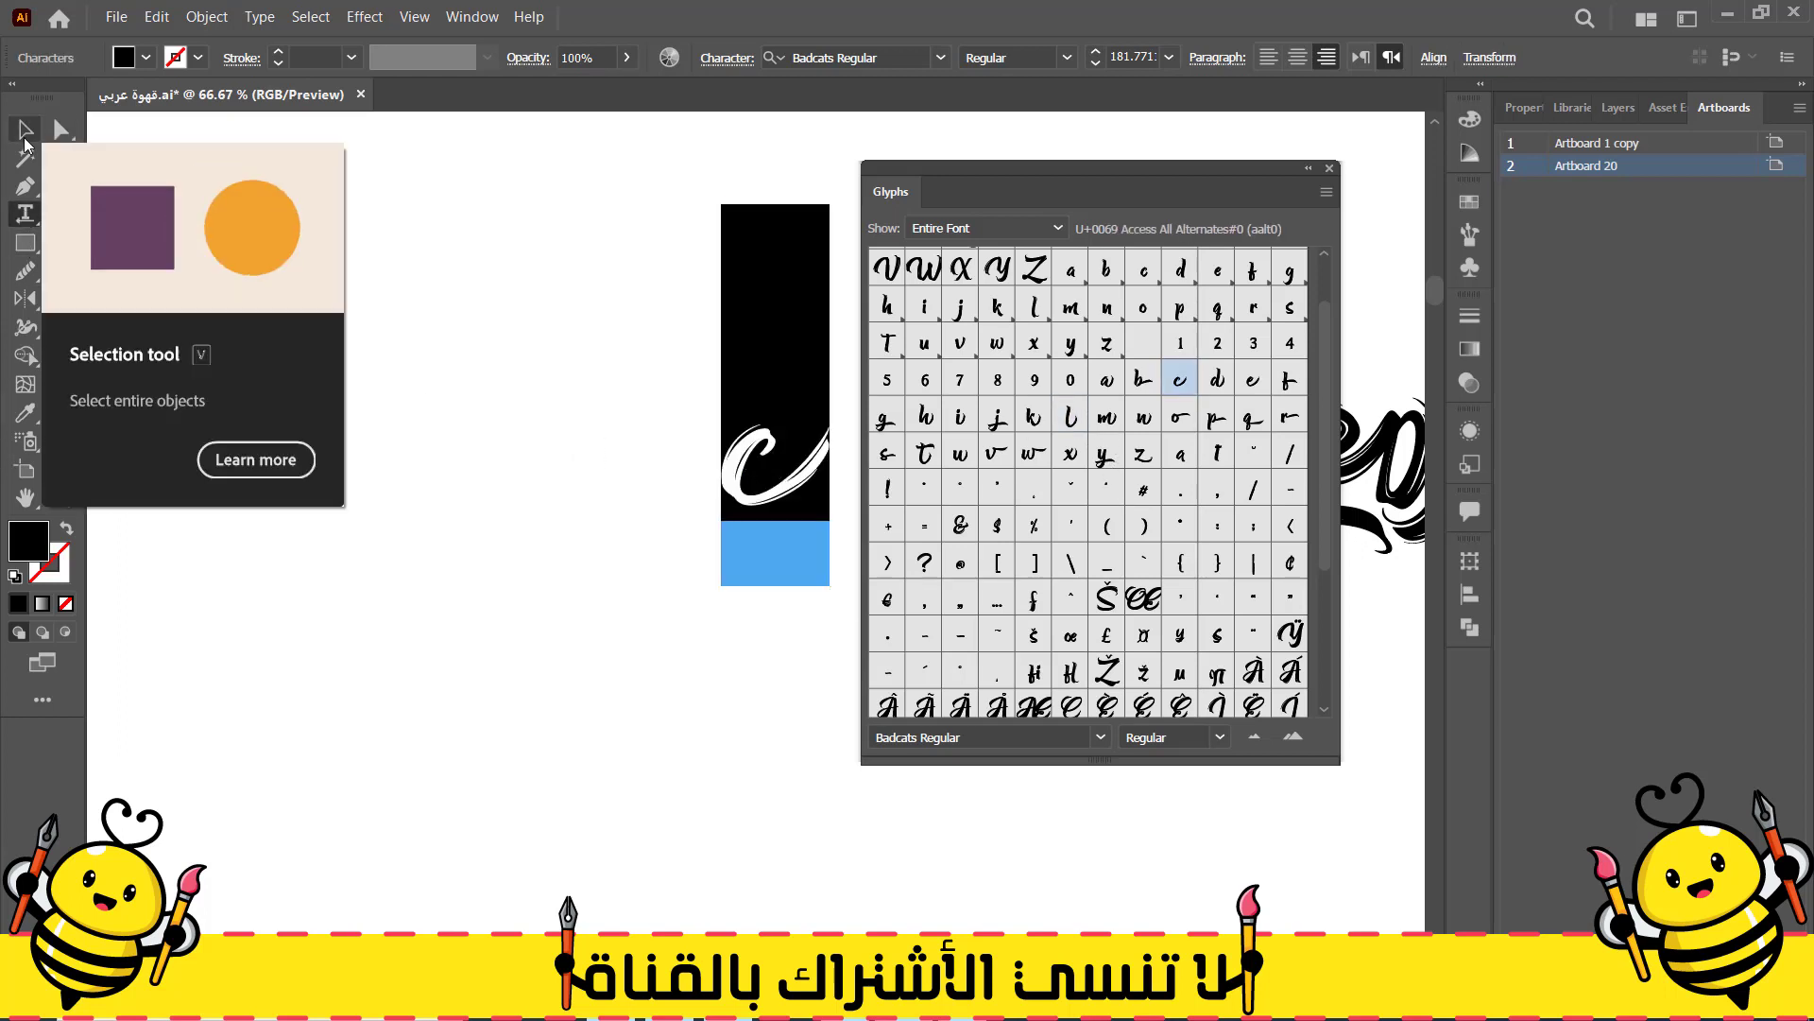
click(26, 140)
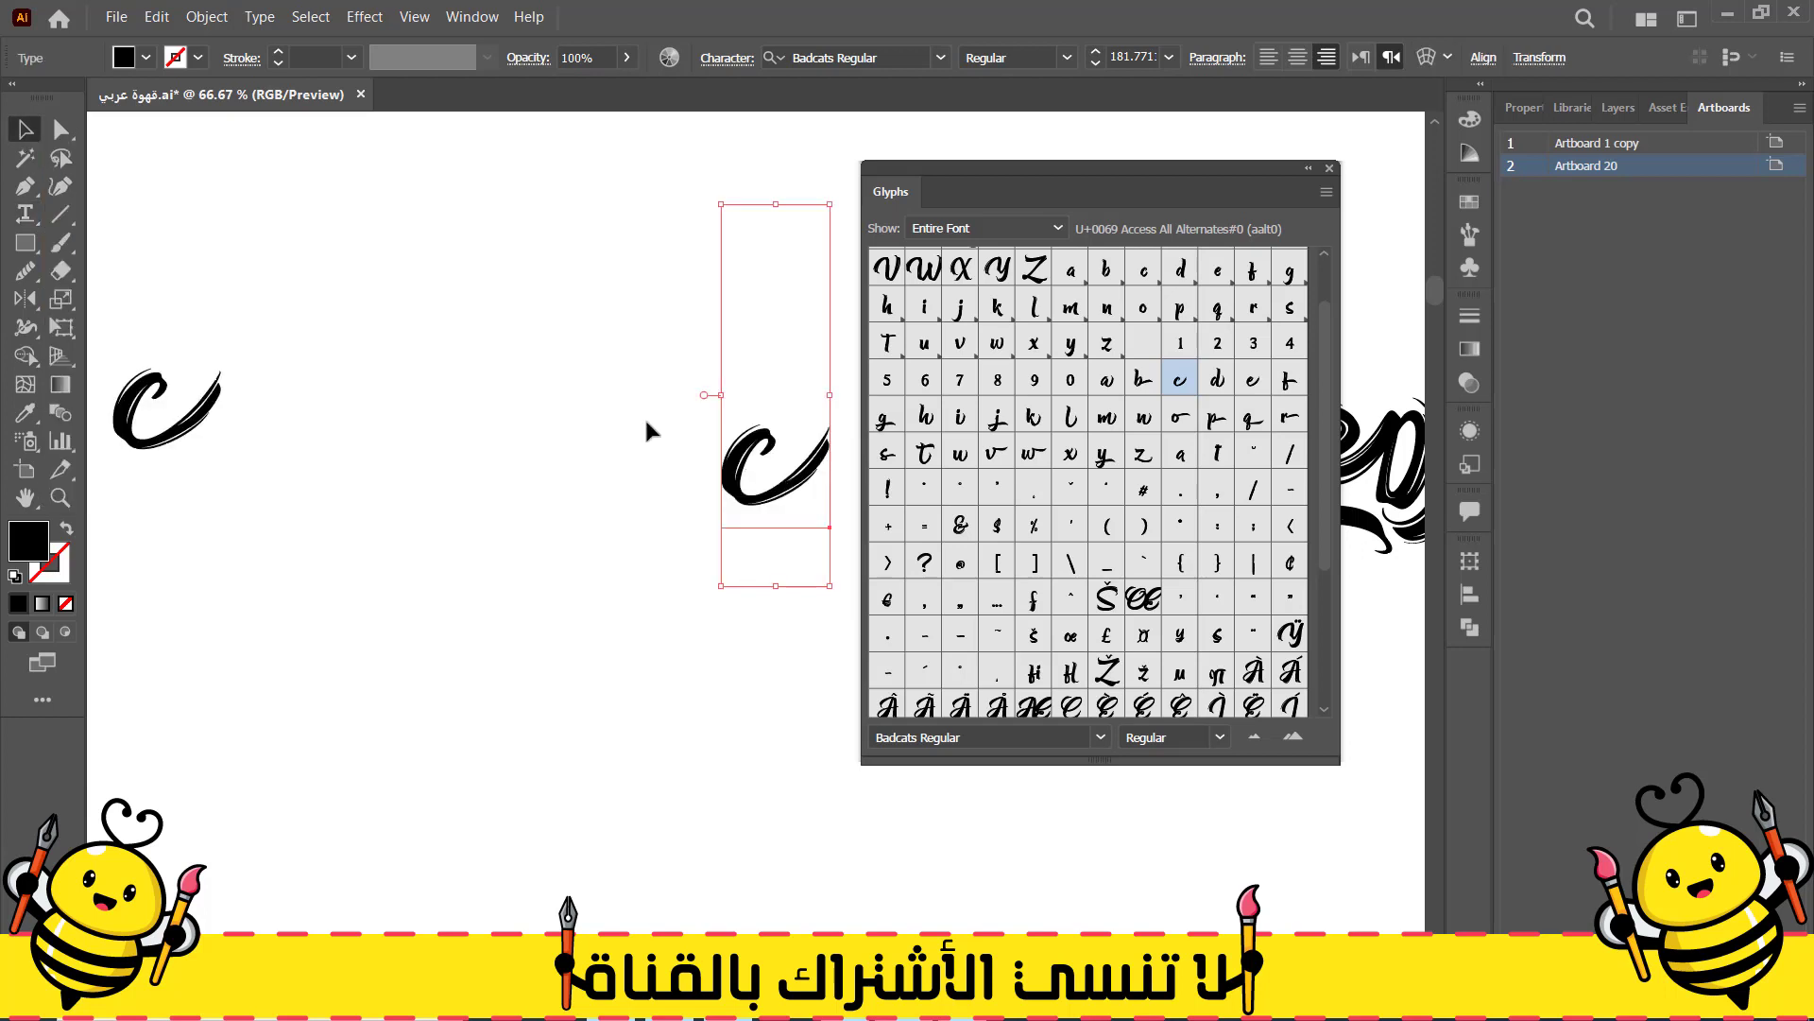
click(1308, 168)
Convert the copied c to outlines and move it slightly toward the second word
right_click(794, 473)
click(836, 631)
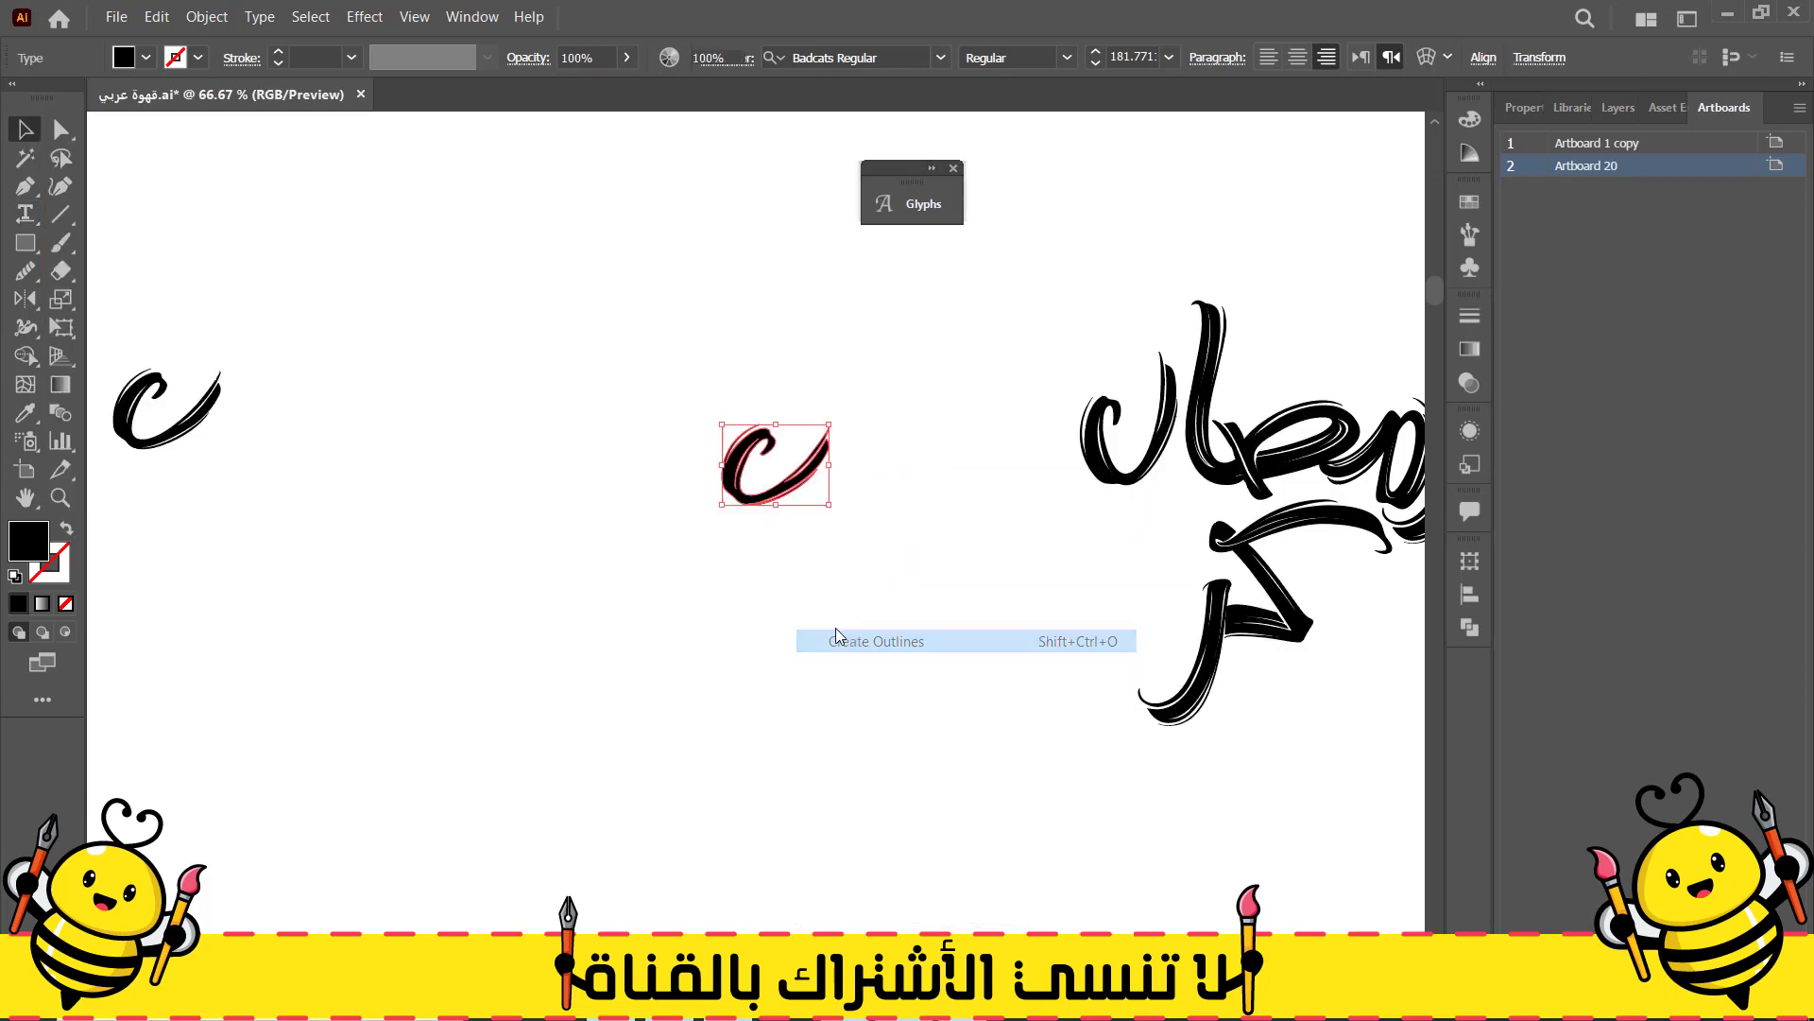
drag(772, 519, 810, 547)
Mirror the outlined c horizontally so that its opening faces the opposite way
right_click(810, 547)
mouse_move(984, 777)
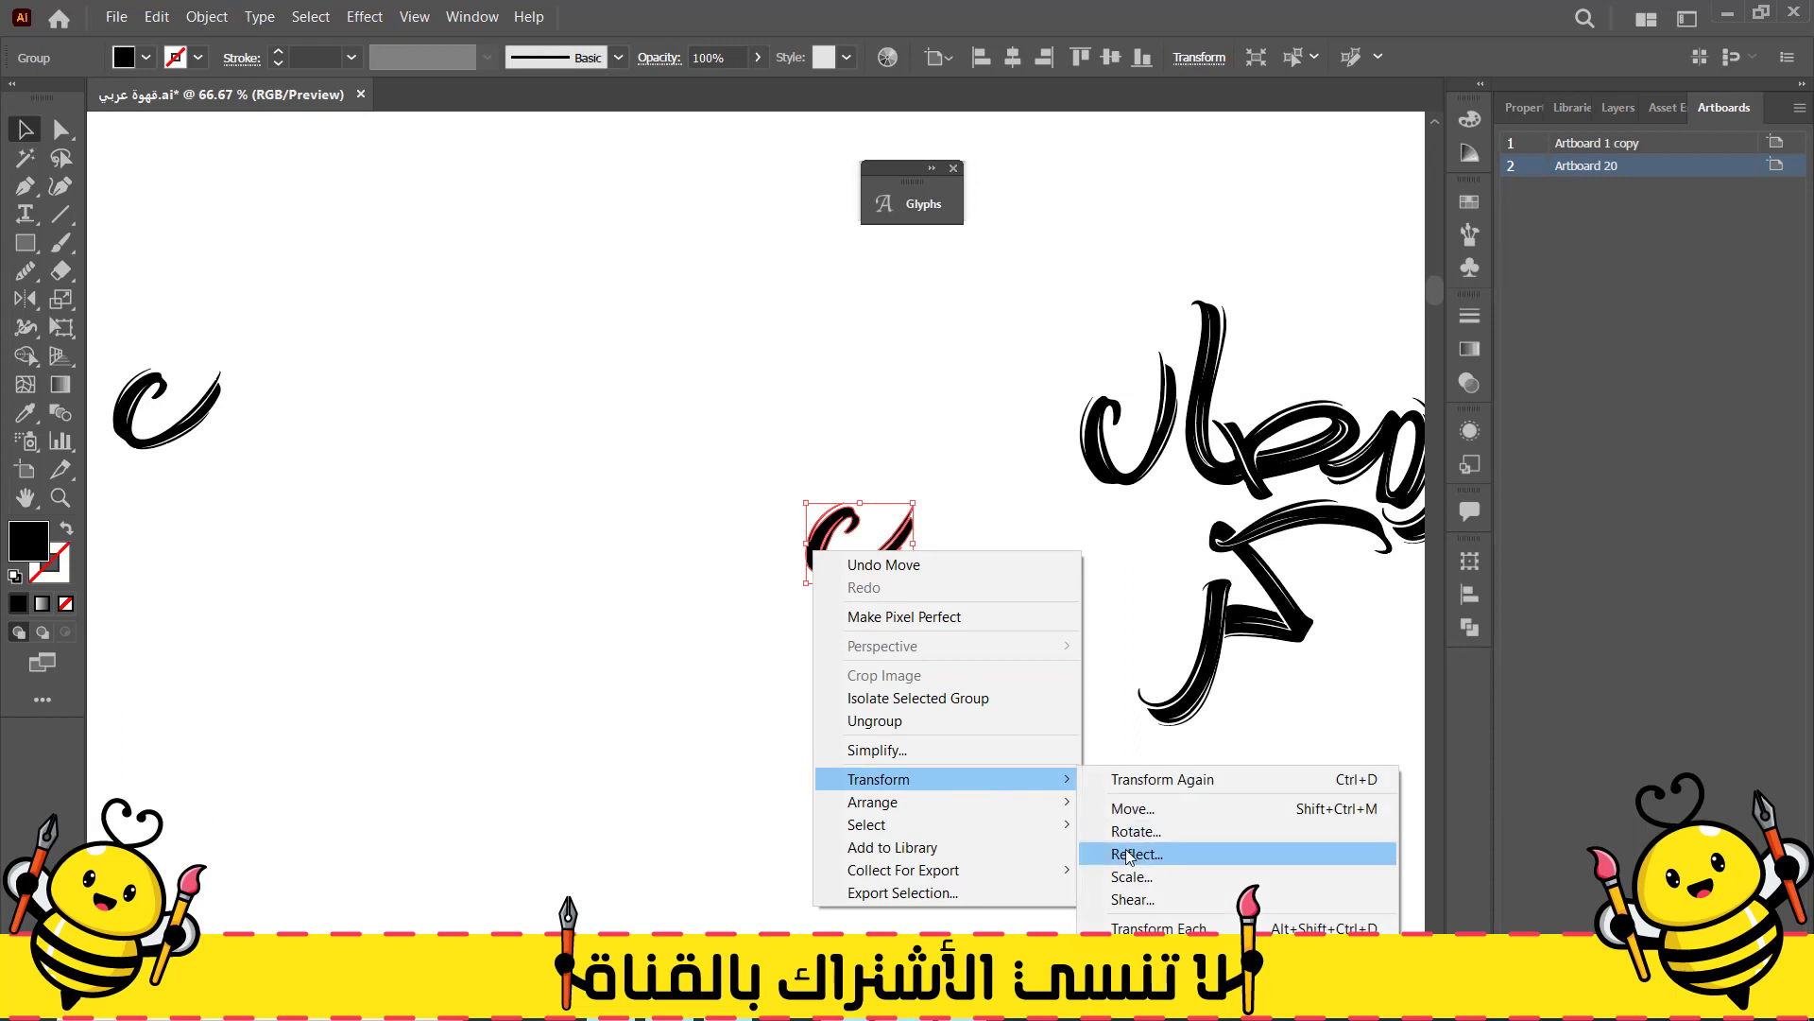
click(1228, 847)
click(964, 648)
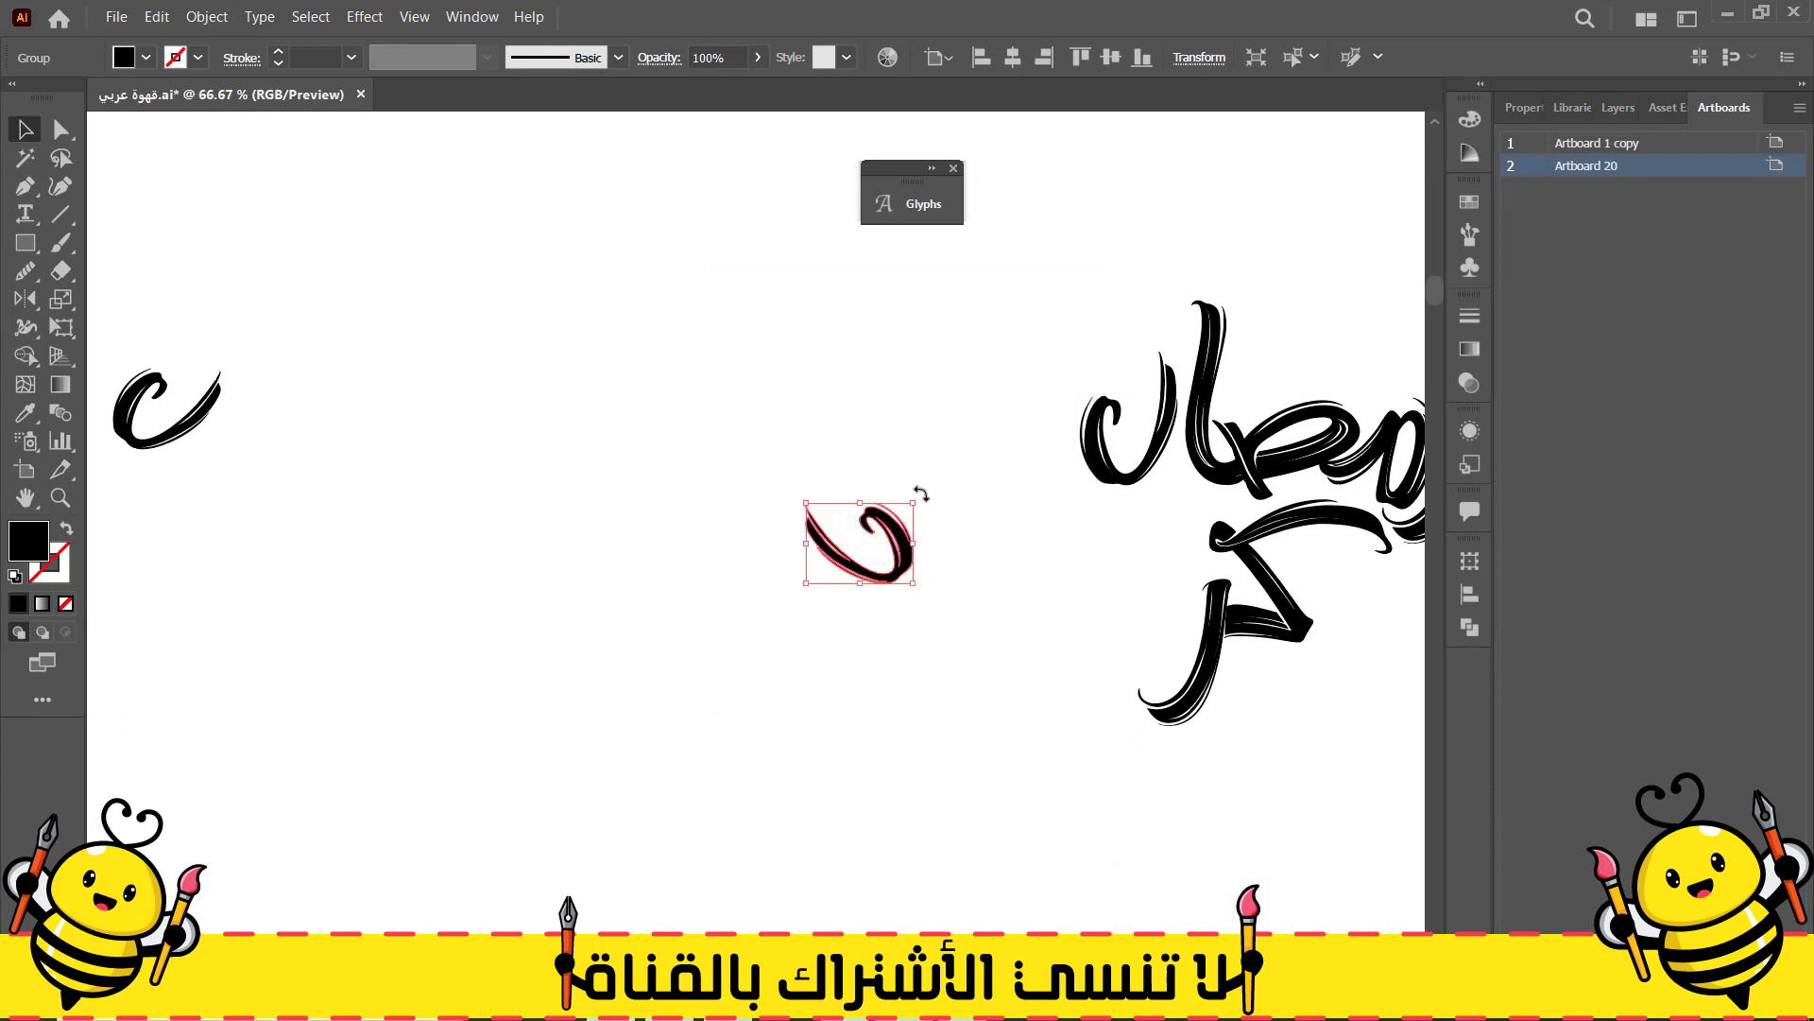
Rotate the mirrored c, place it beside the ر of the second word and enlarge it slightly
drag(921, 493, 1175, 633)
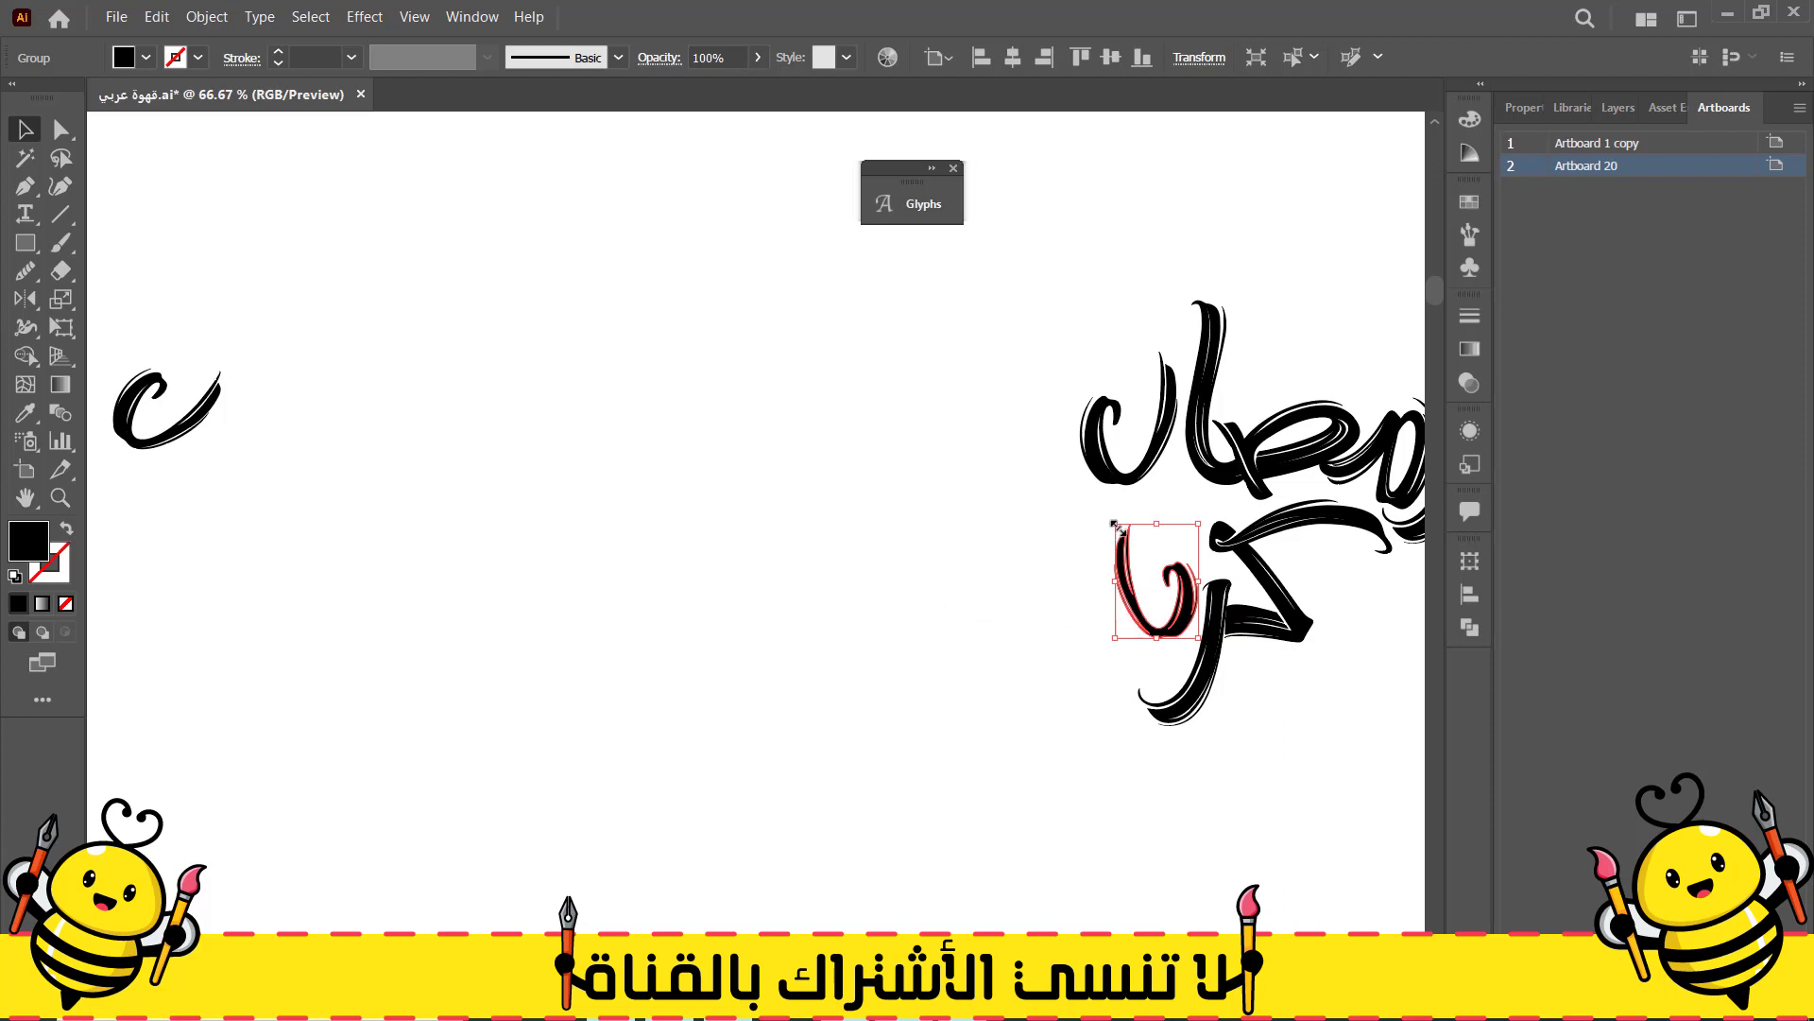
drag(1116, 527, 1088, 508)
drag(1185, 598, 1185, 612)
click(1004, 619)
Duplicate the م of رمضان onto the end of the second word, overlapping the mirrored c's tail
mouse_move(1002, 616)
mouse_down()
mouse_move(873, 615)
mouse_move(732, 704)
mouse_up()
scroll(950, 635, up, 2)
mouse_move(1280, 315)
mouse_down()
mouse_move(589, 656)
mouse_move(577, 700)
mouse_move(595, 707)
mouse_up()
click(574, 507)
Draw a closed Pen shape covering the part of the mirrored c's tail that runs across and above the م
key(p)
scroll(747, 706, up, 4)
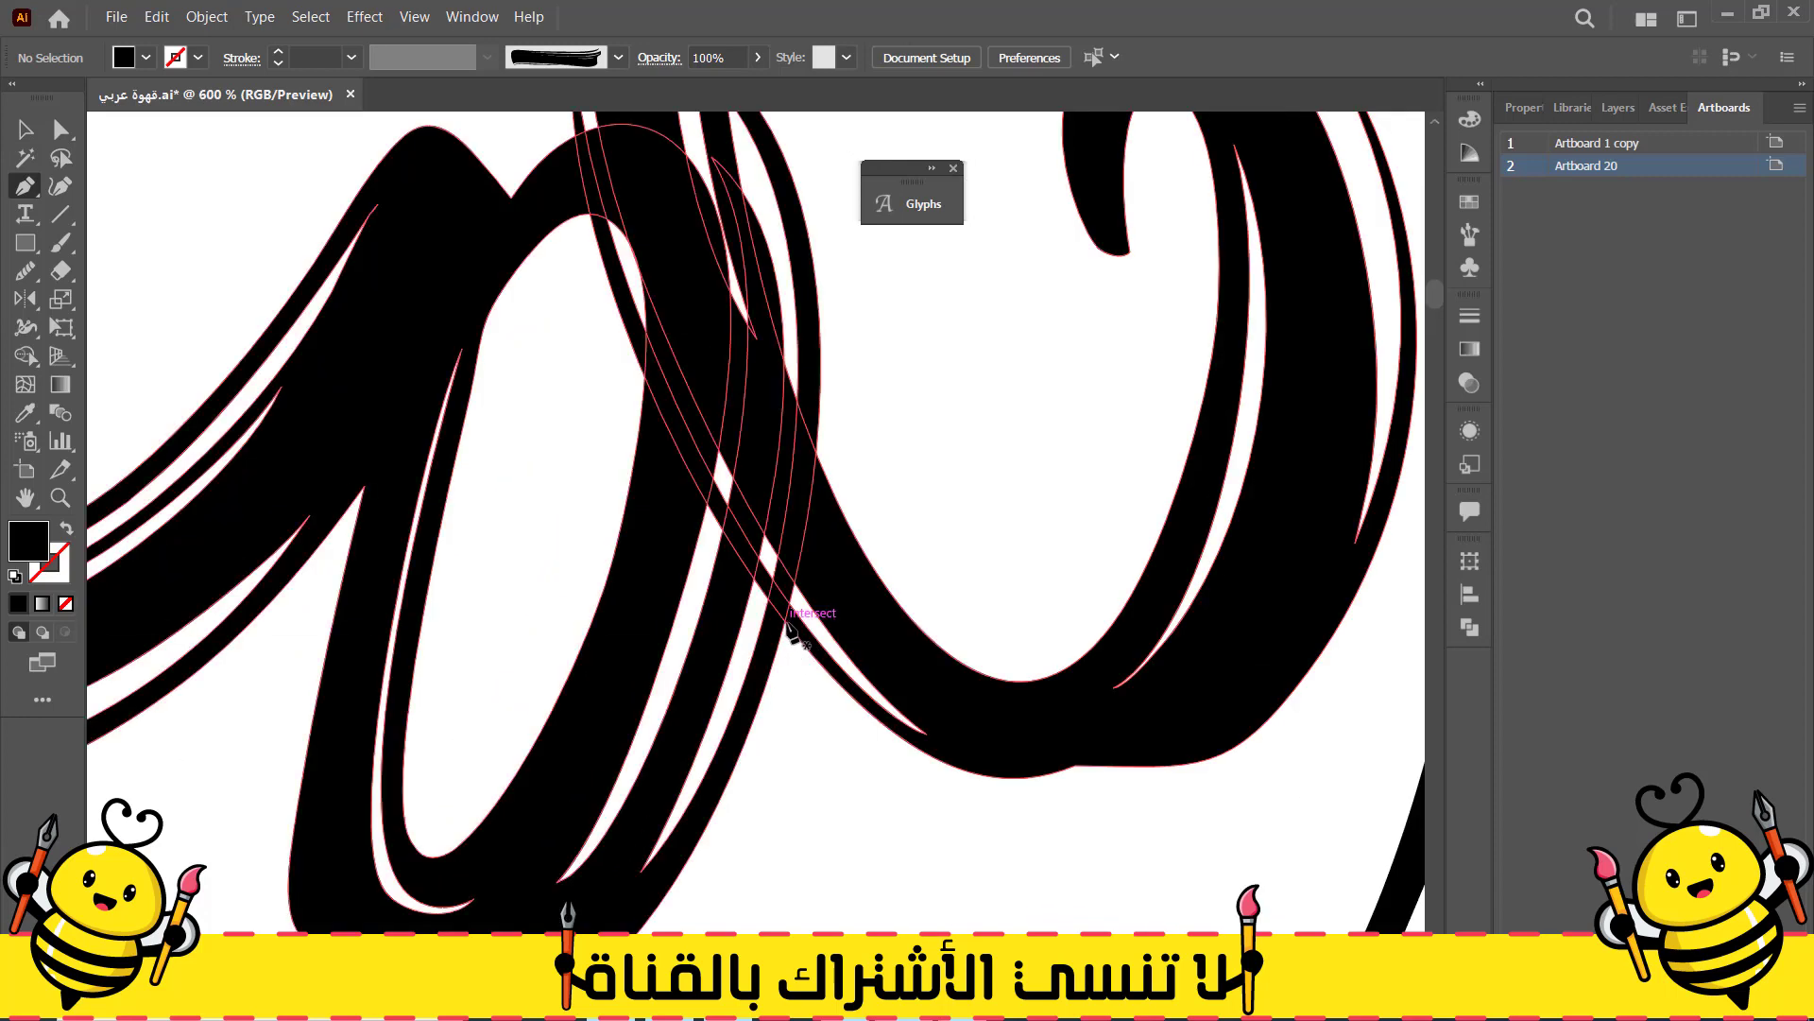
click(793, 631)
click(817, 453)
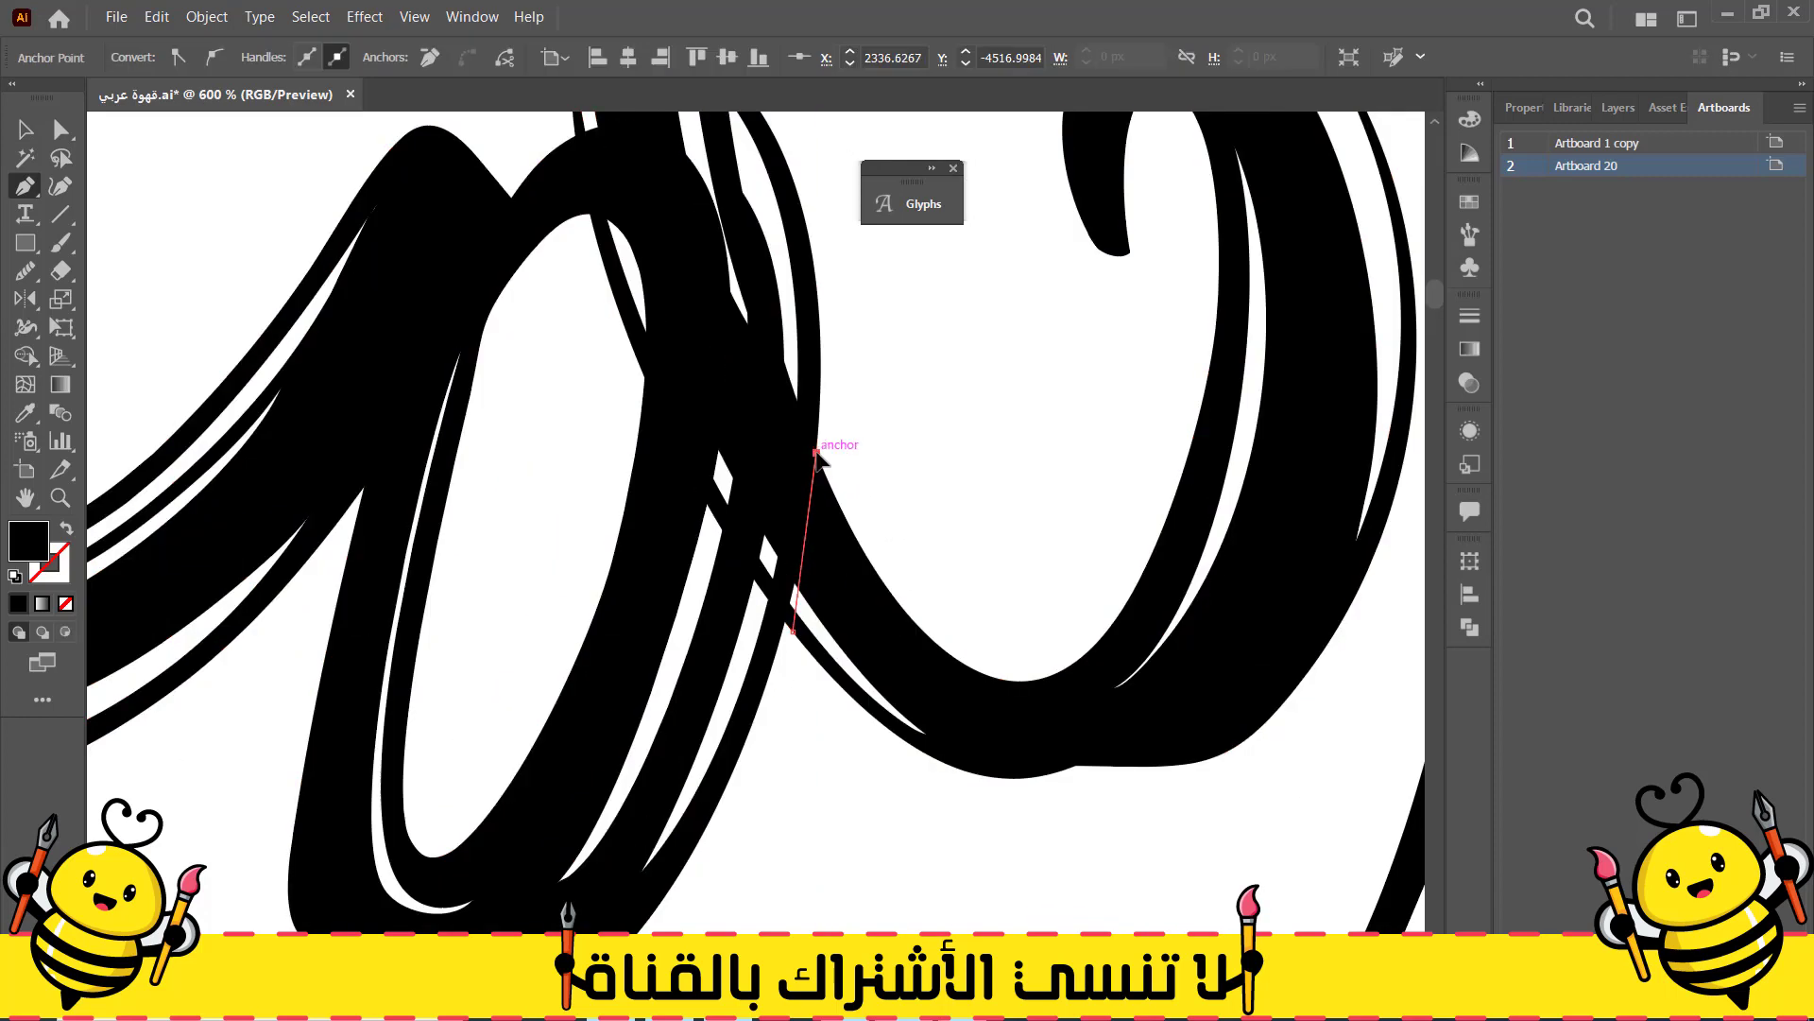
click(860, 409)
drag(890, 419, 883, 649)
scroll(865, 445, down, 4)
click(860, 328)
click(852, 286)
drag(764, 275, 746, 291)
click(692, 360)
click(853, 558)
key(a)
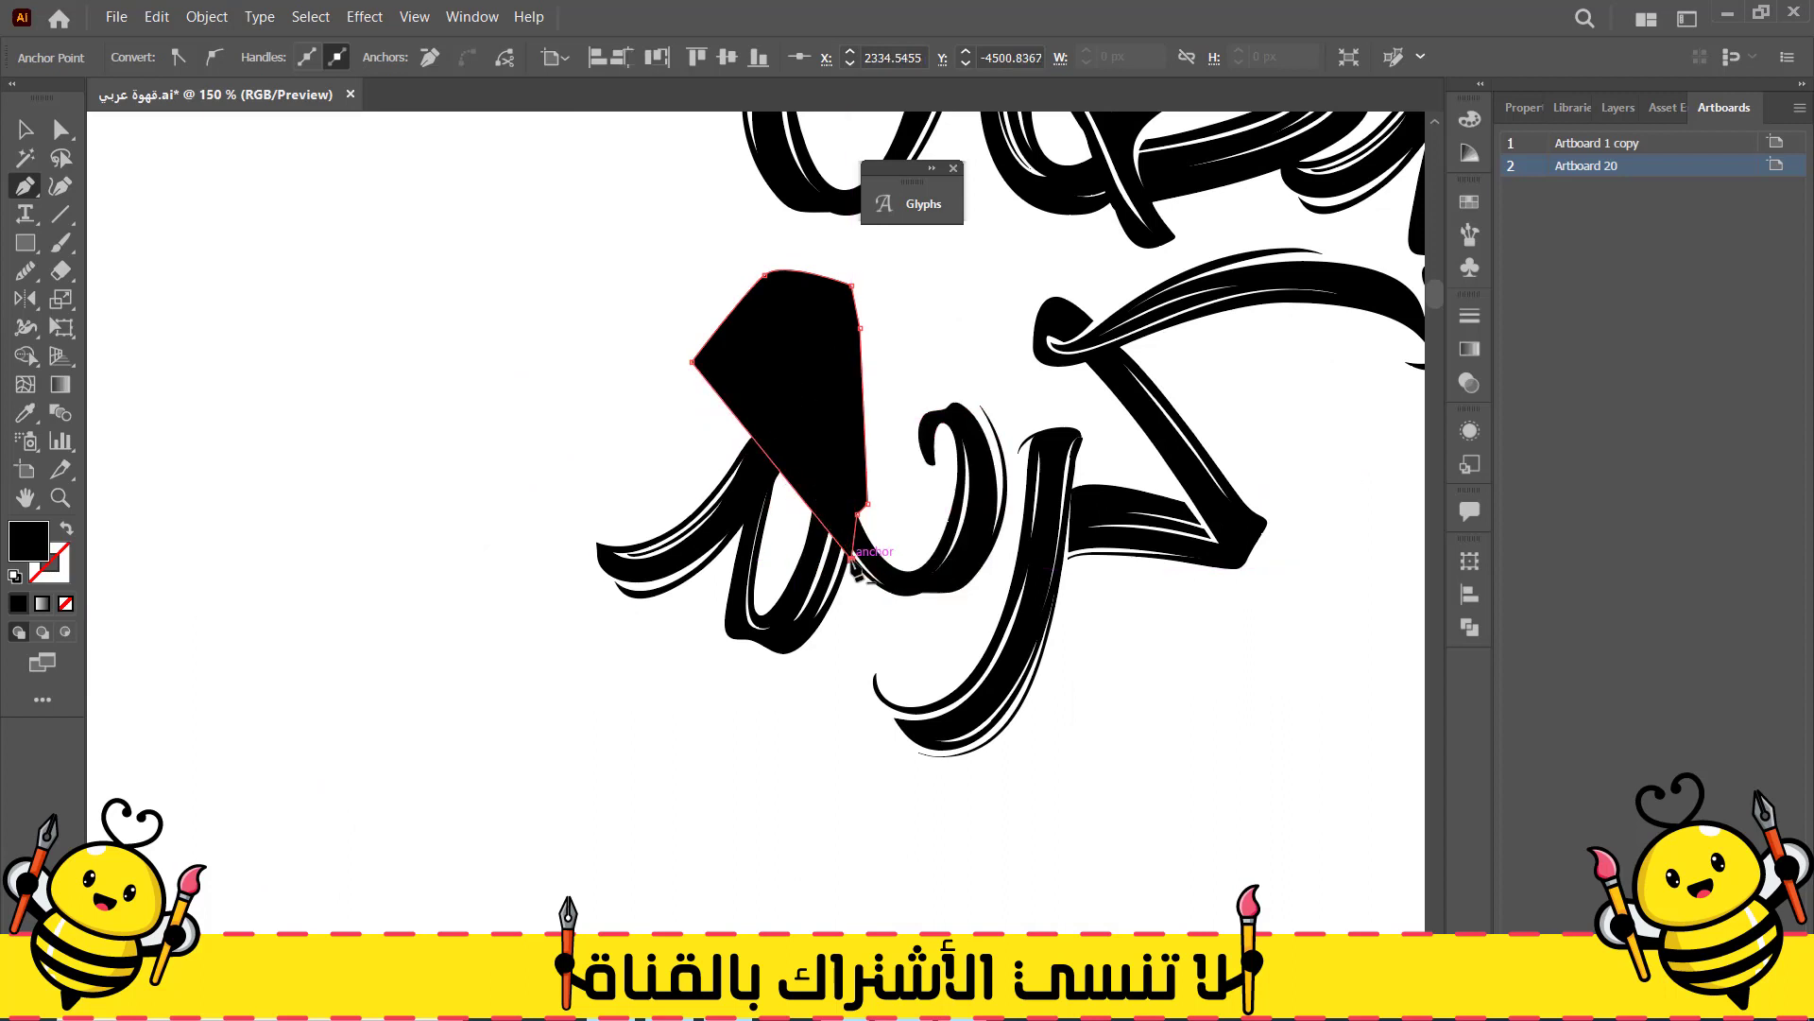
Cut away the c's overlapping tail together with the drawn shape using the Shape Builder tool
shift+click(895, 574)
key(shift+m)
alt+drag(773, 544, 865, 430)
click(982, 490)
key(v)
click(493, 408)
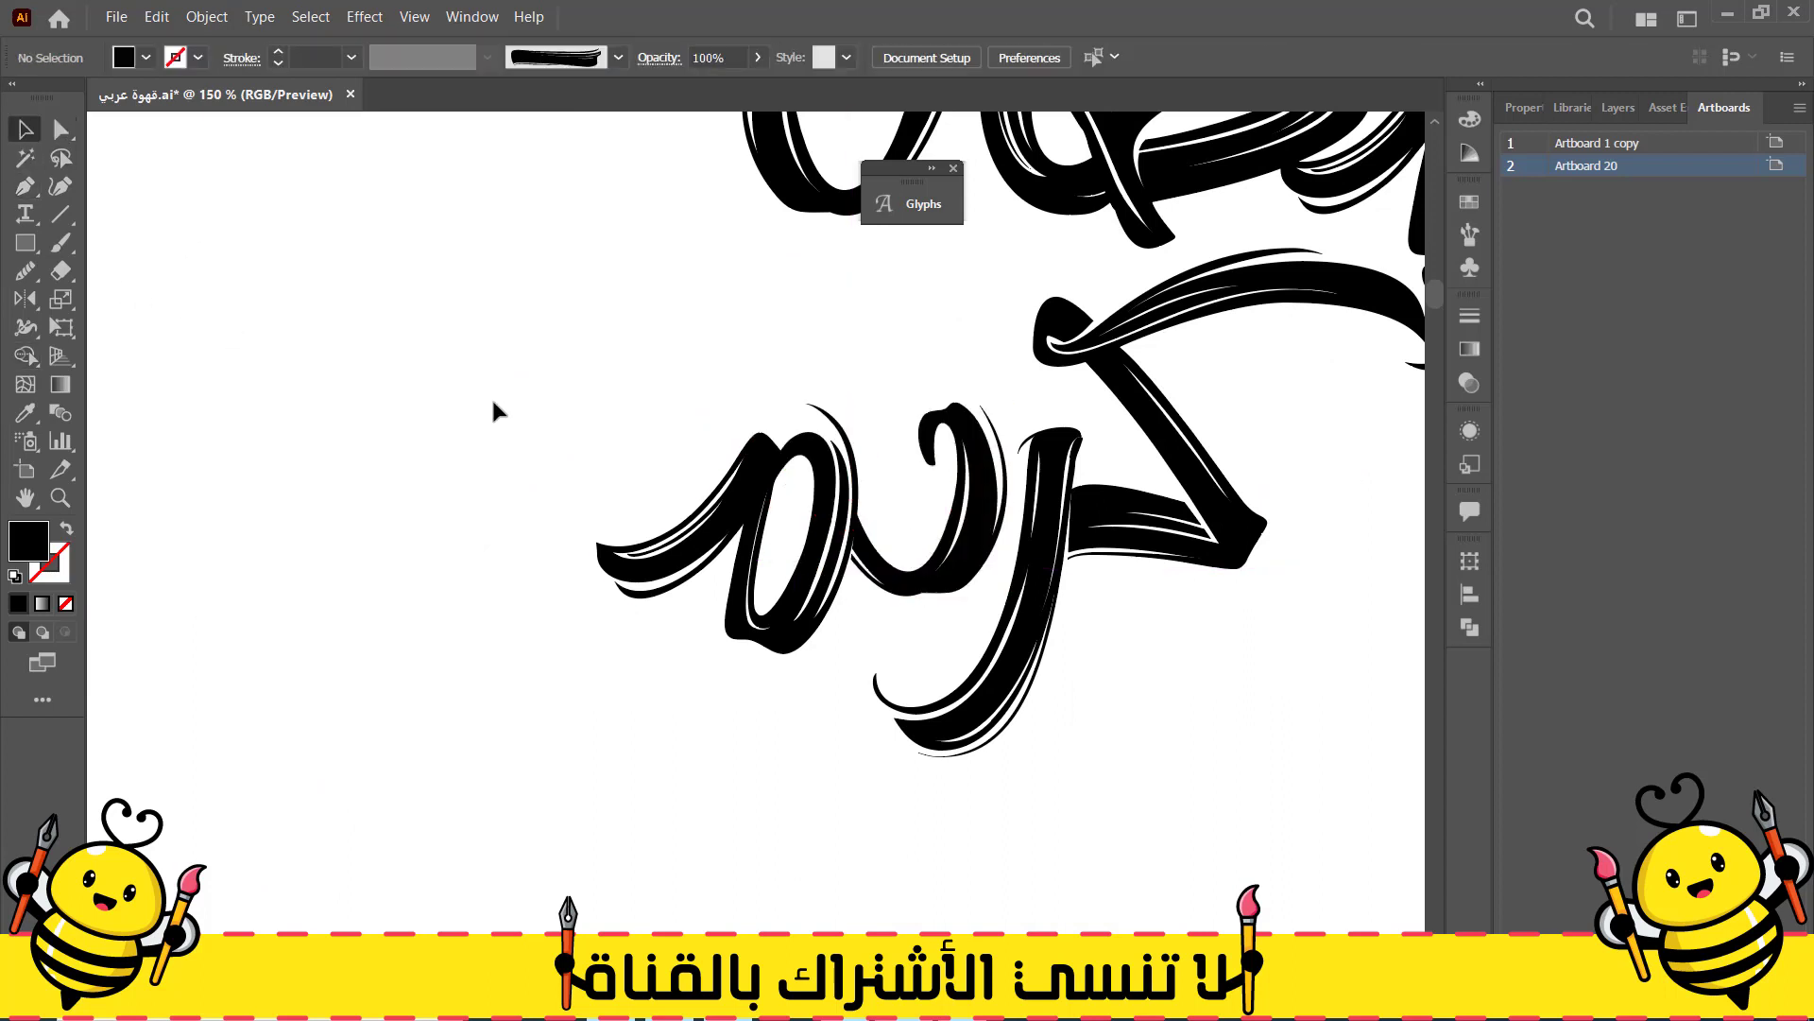
Select the joined ي and م, enlarge them slightly and reposition them beside the ر of the second word
alt+scroll(641, 413, down, 2)
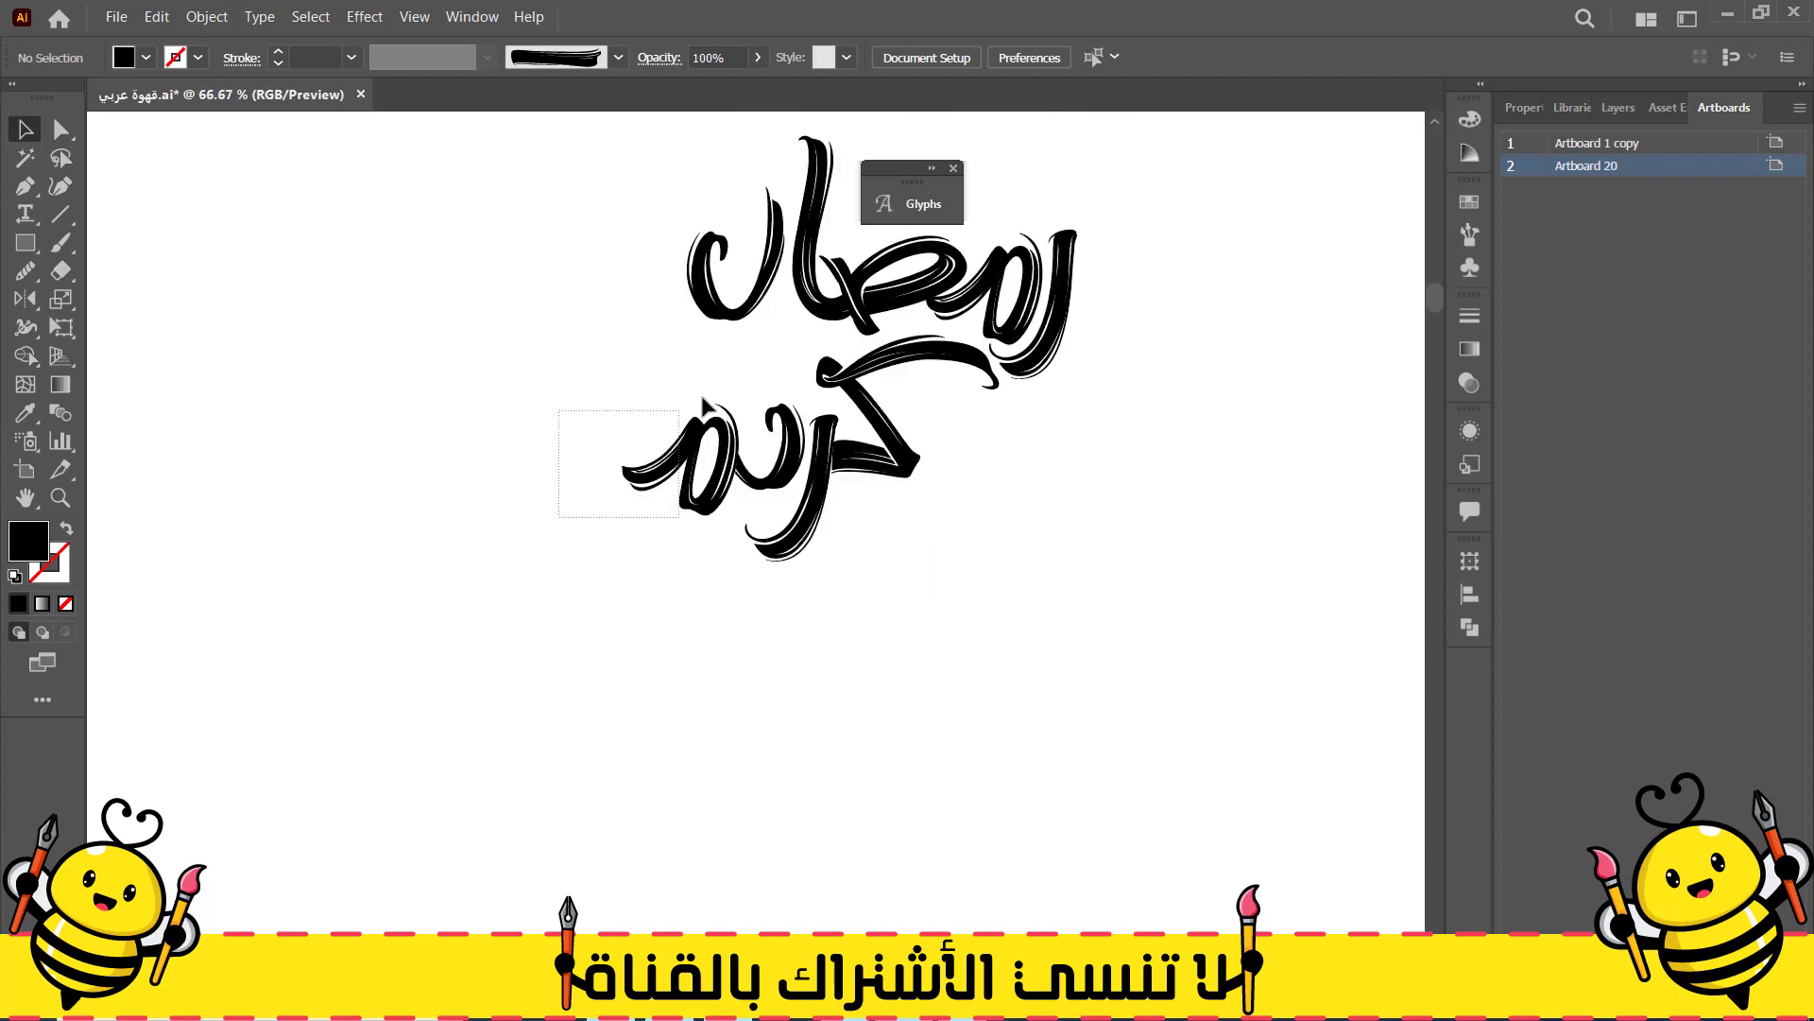
drag(702, 397, 717, 372)
alt+scroll(716, 374, up, 2)
drag(853, 558, 841, 574)
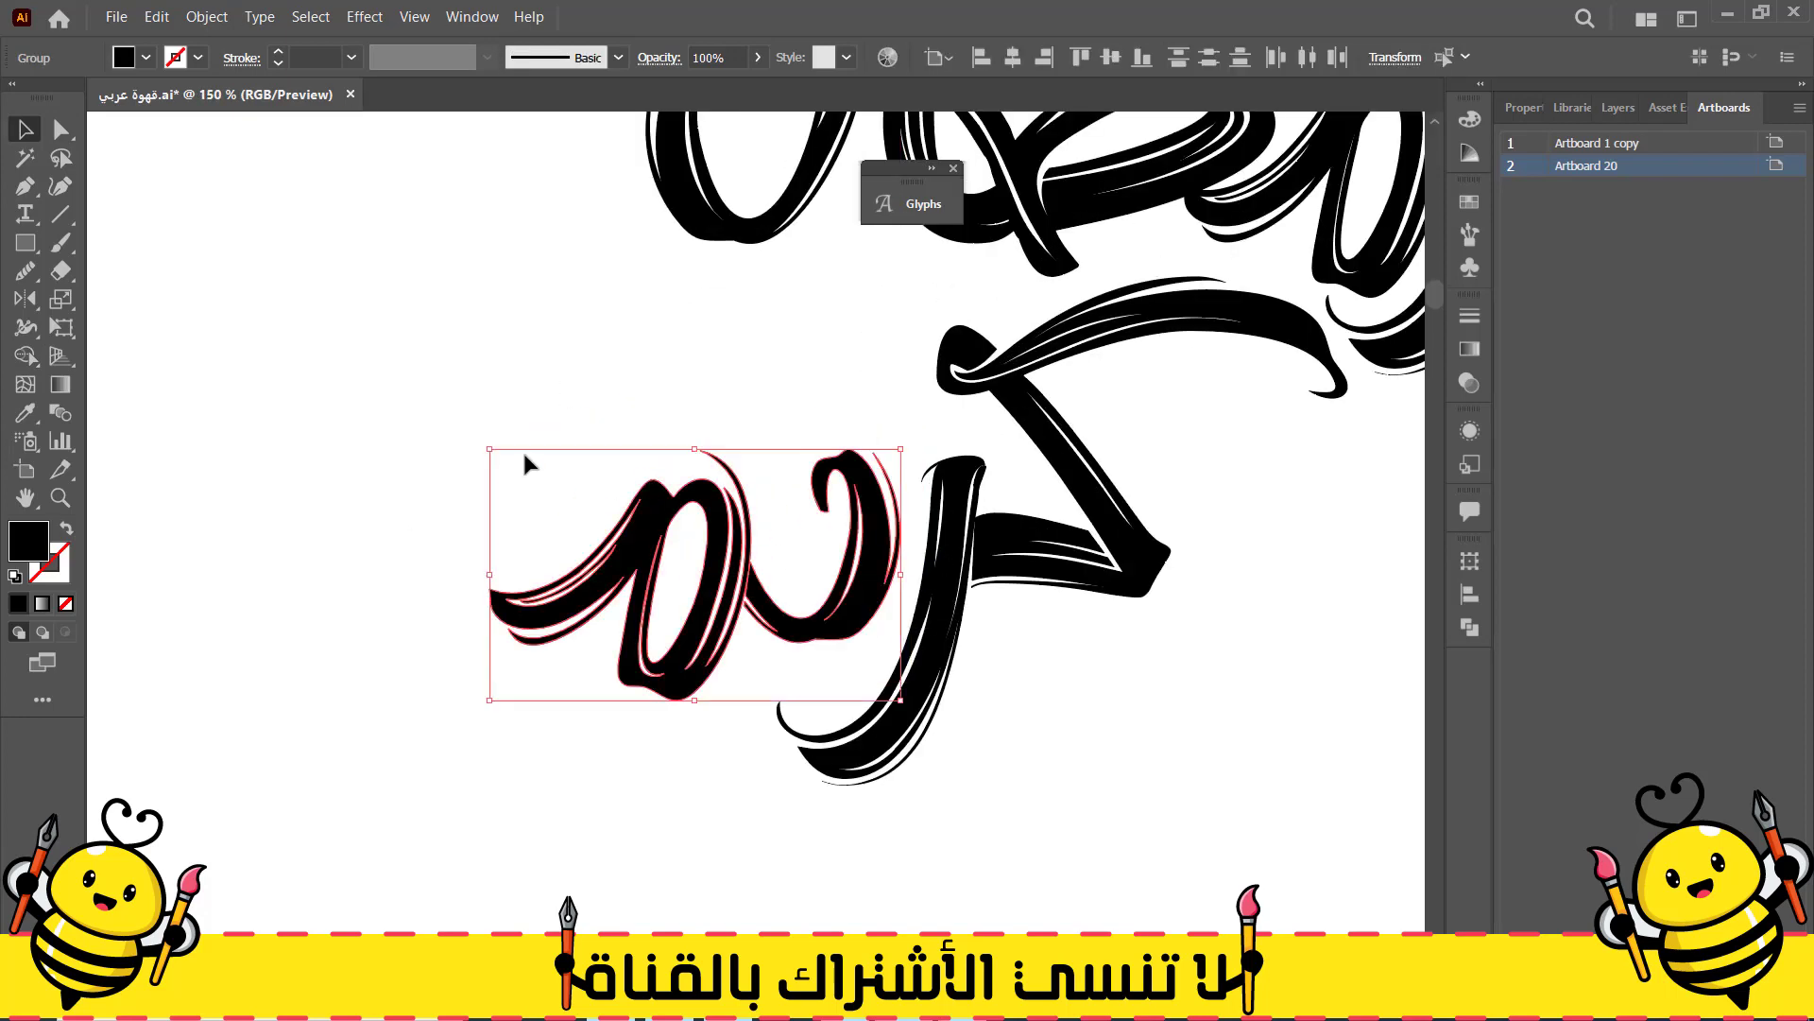
drag(493, 448, 445, 417)
drag(881, 591, 895, 550)
click(825, 475)
alt+scroll(631, 311, down, 4)
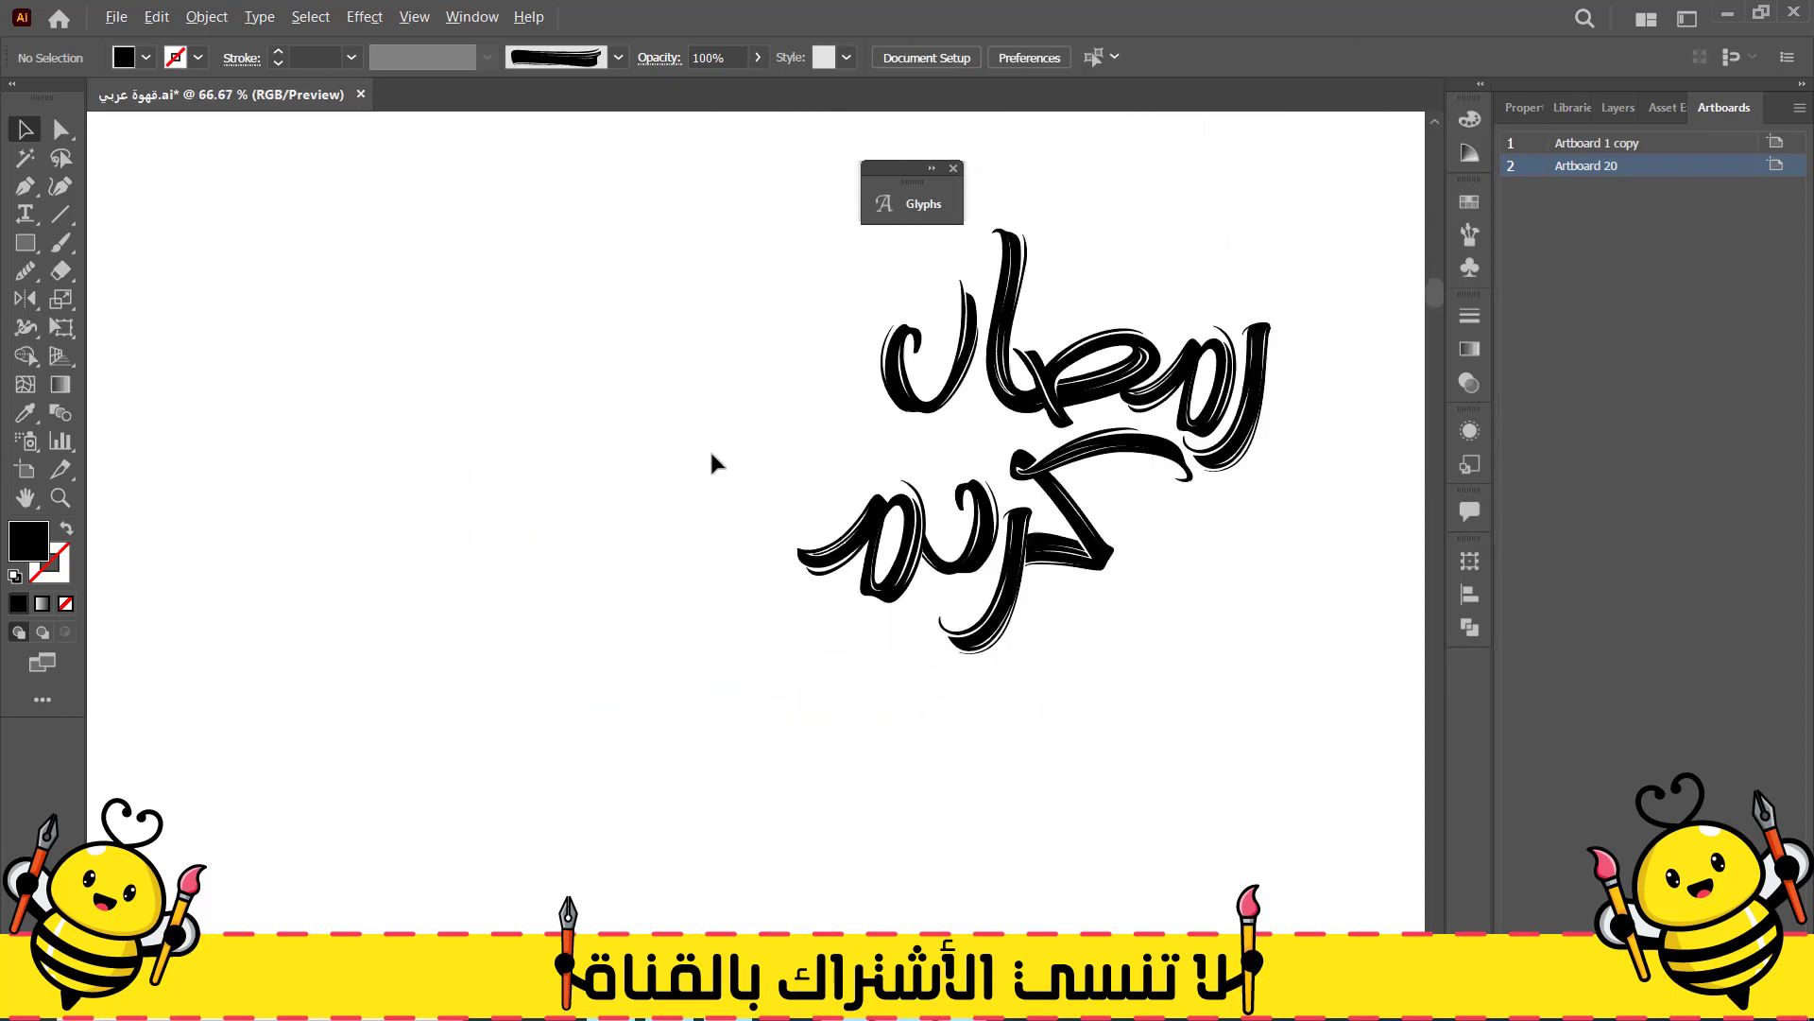
Replace the spare c with the Badcats period glyph
drag(256, 372, 541, 433)
click(35, 218)
double_click(548, 448)
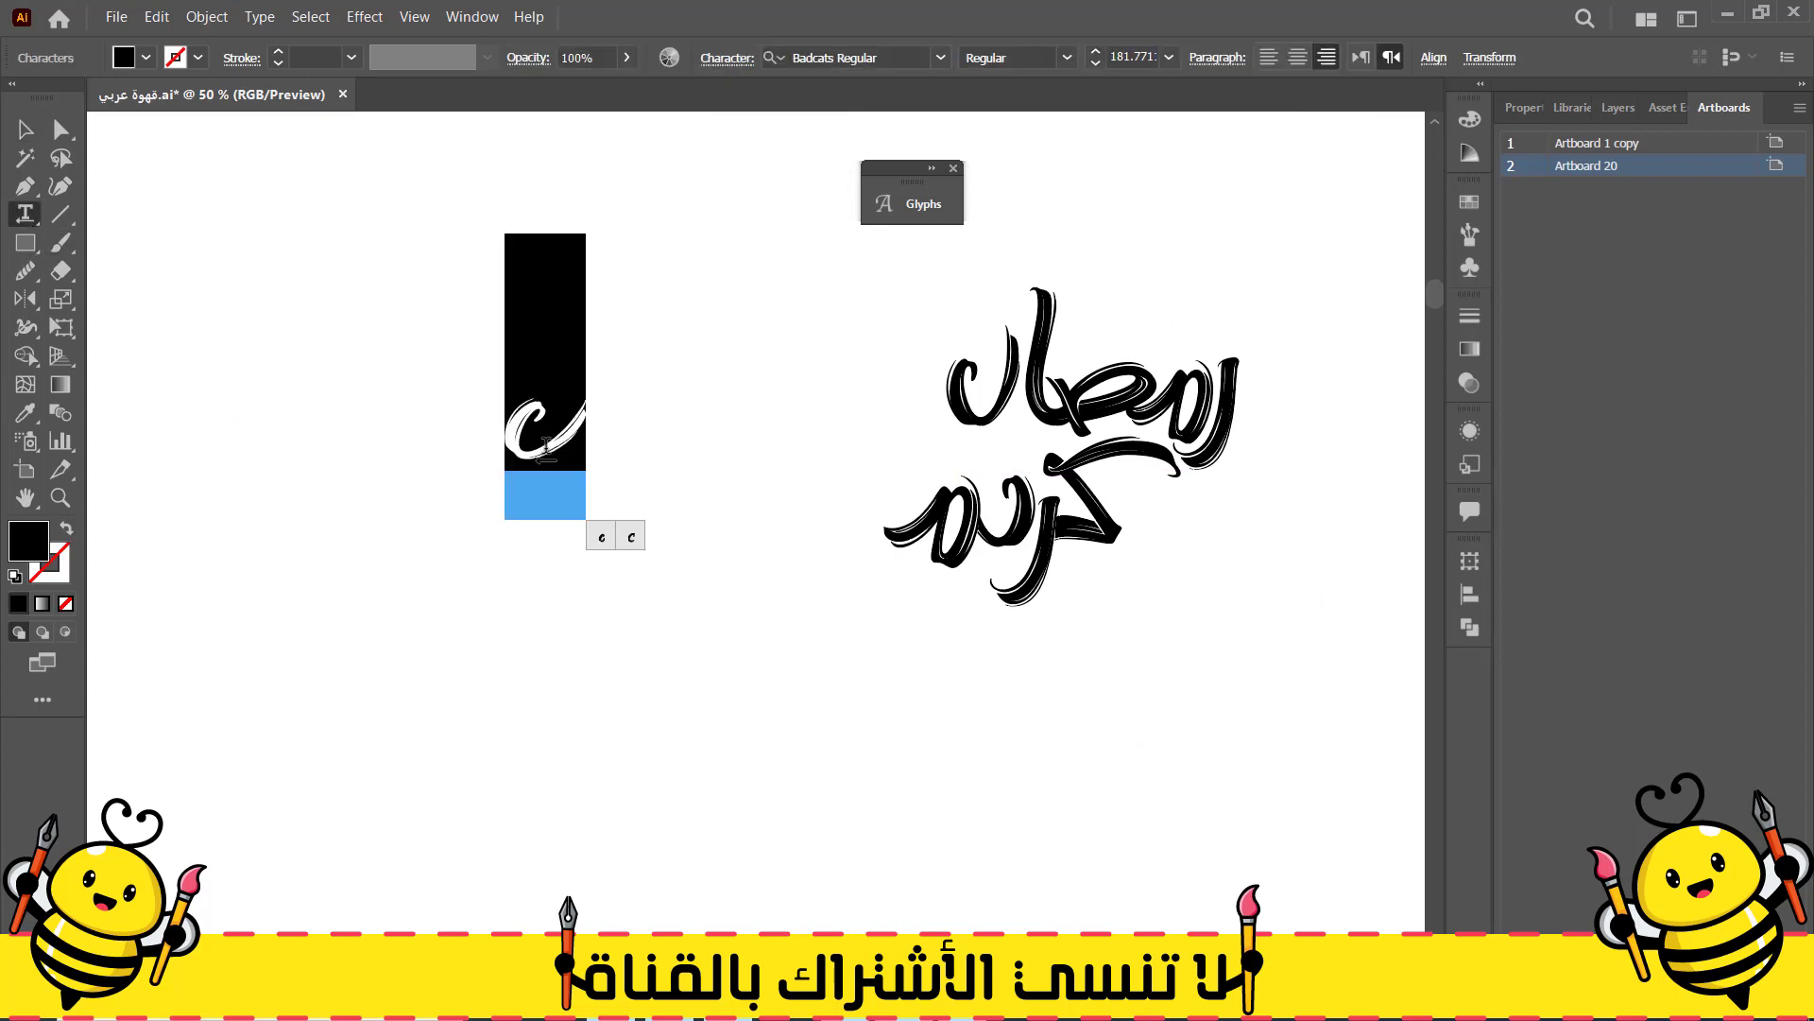
click(922, 206)
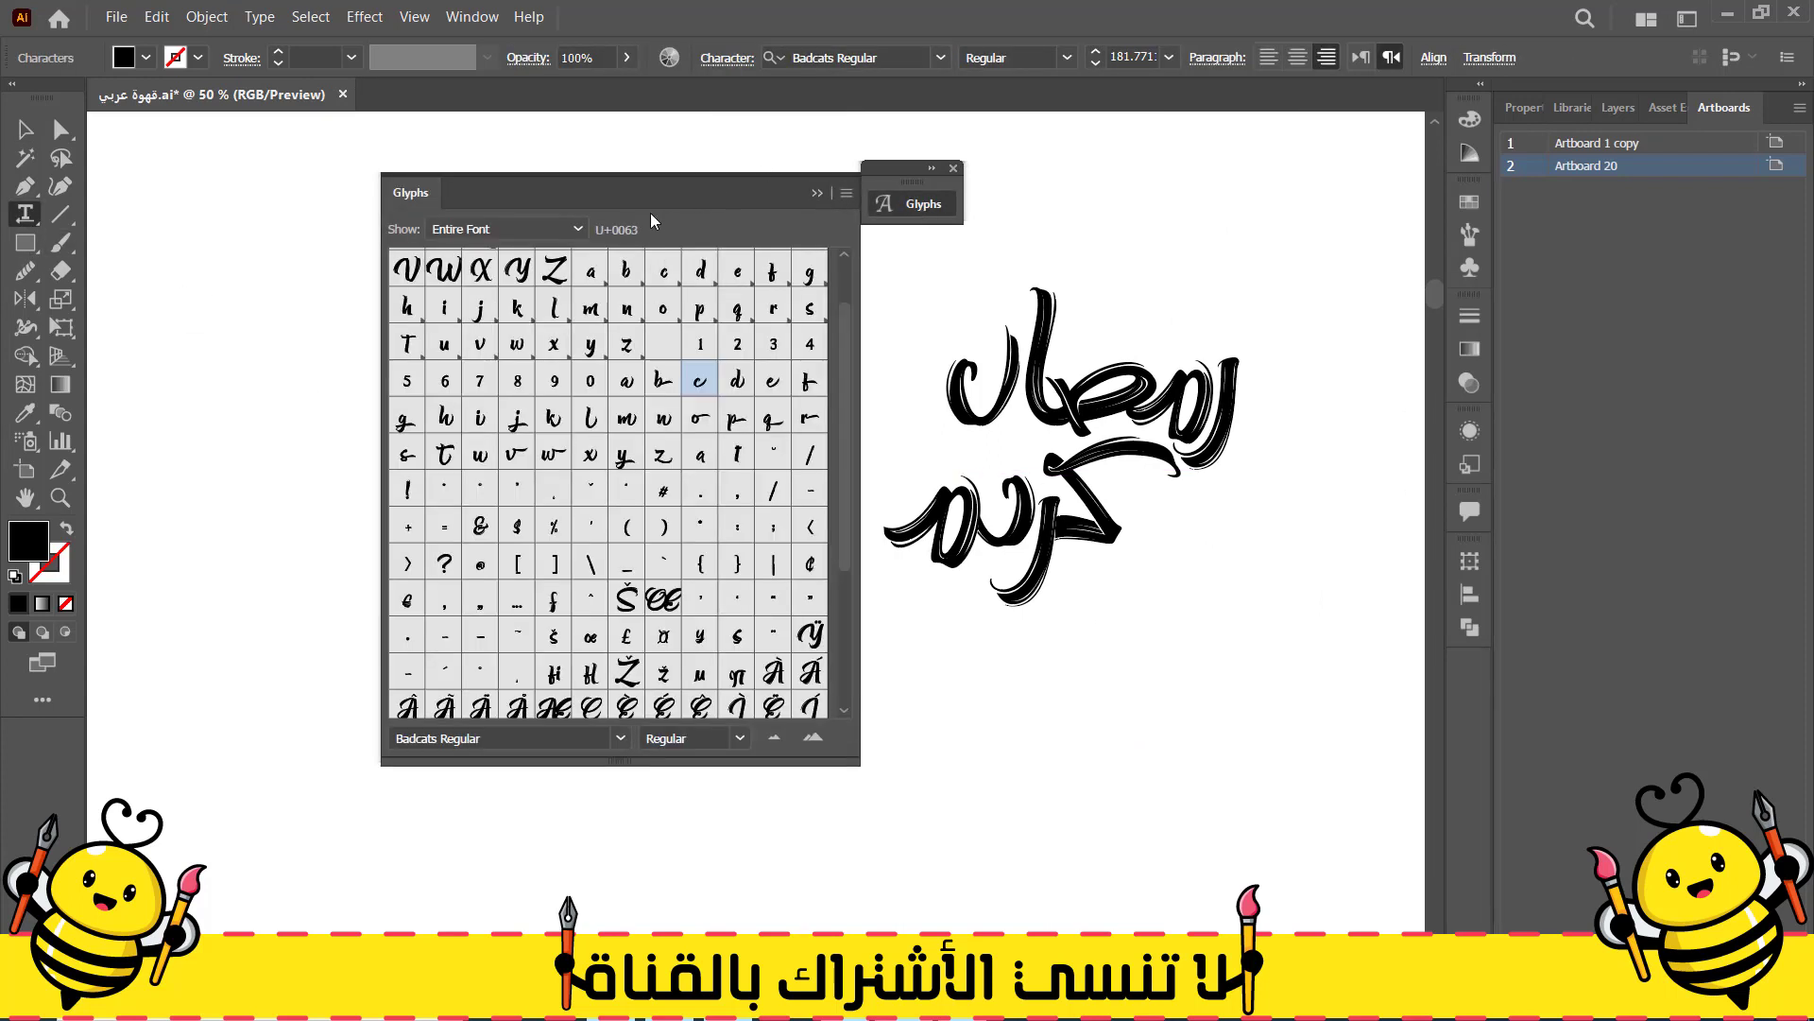
drag(651, 220, 973, 215)
double_click(1020, 510)
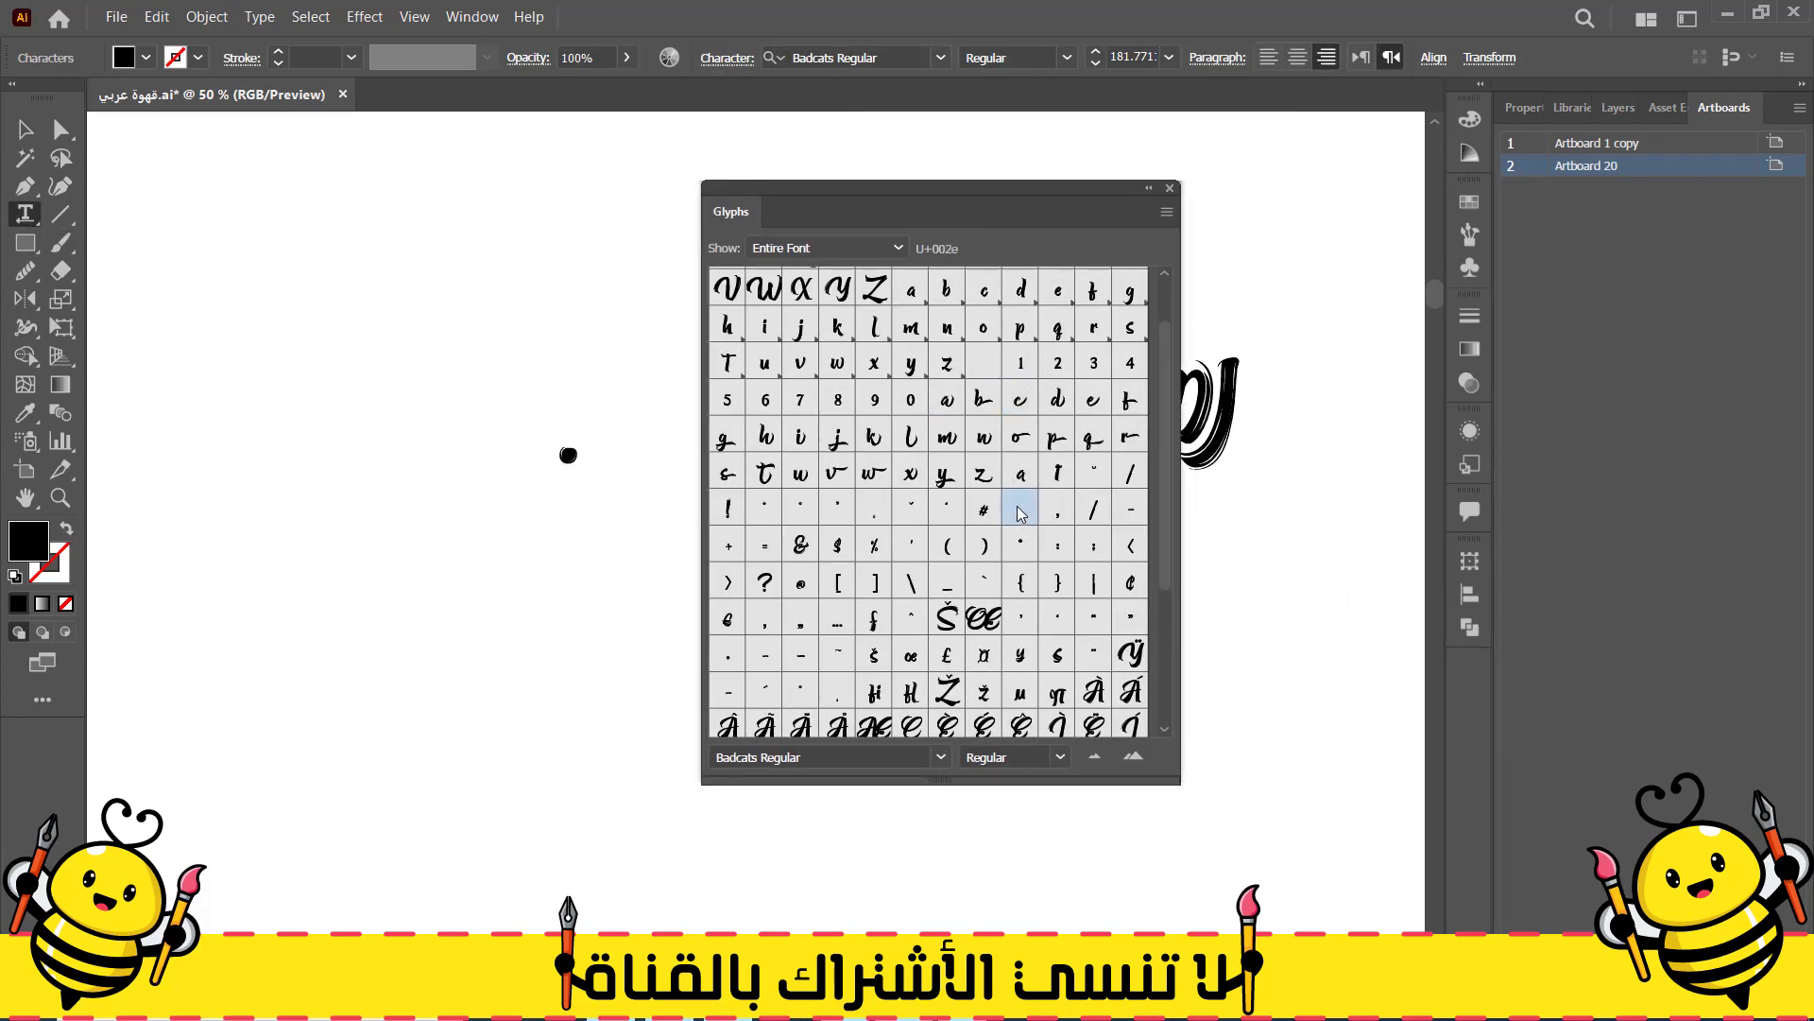
Convert the period to outlines and place it as the dot above the ض of رمضان
click(1149, 187)
key(Escape)
right_click(564, 460)
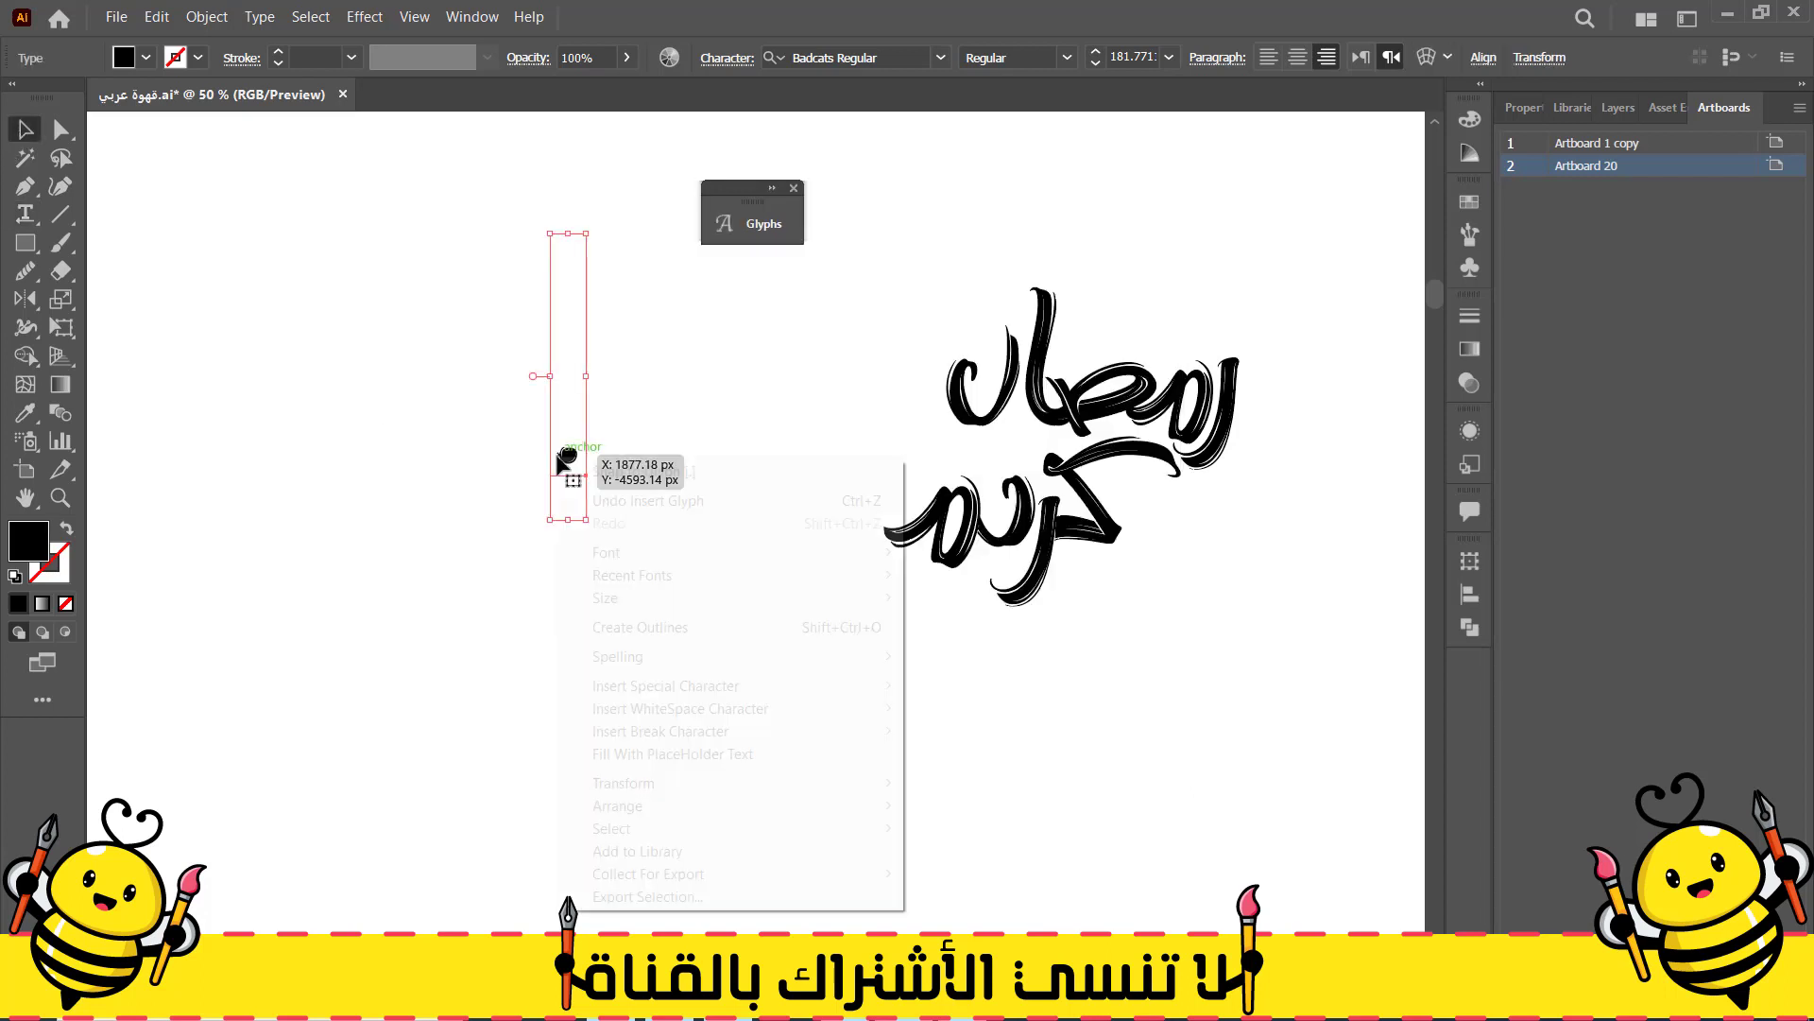
click(624, 628)
scroll(607, 486, up, 1)
drag(558, 450, 1271, 326)
drag(900, 450, 614, 520)
click(651, 484)
Duplicate the dot into the bowl of the ن and place two copies below the ي of the second word
scroll(943, 383, up, 1)
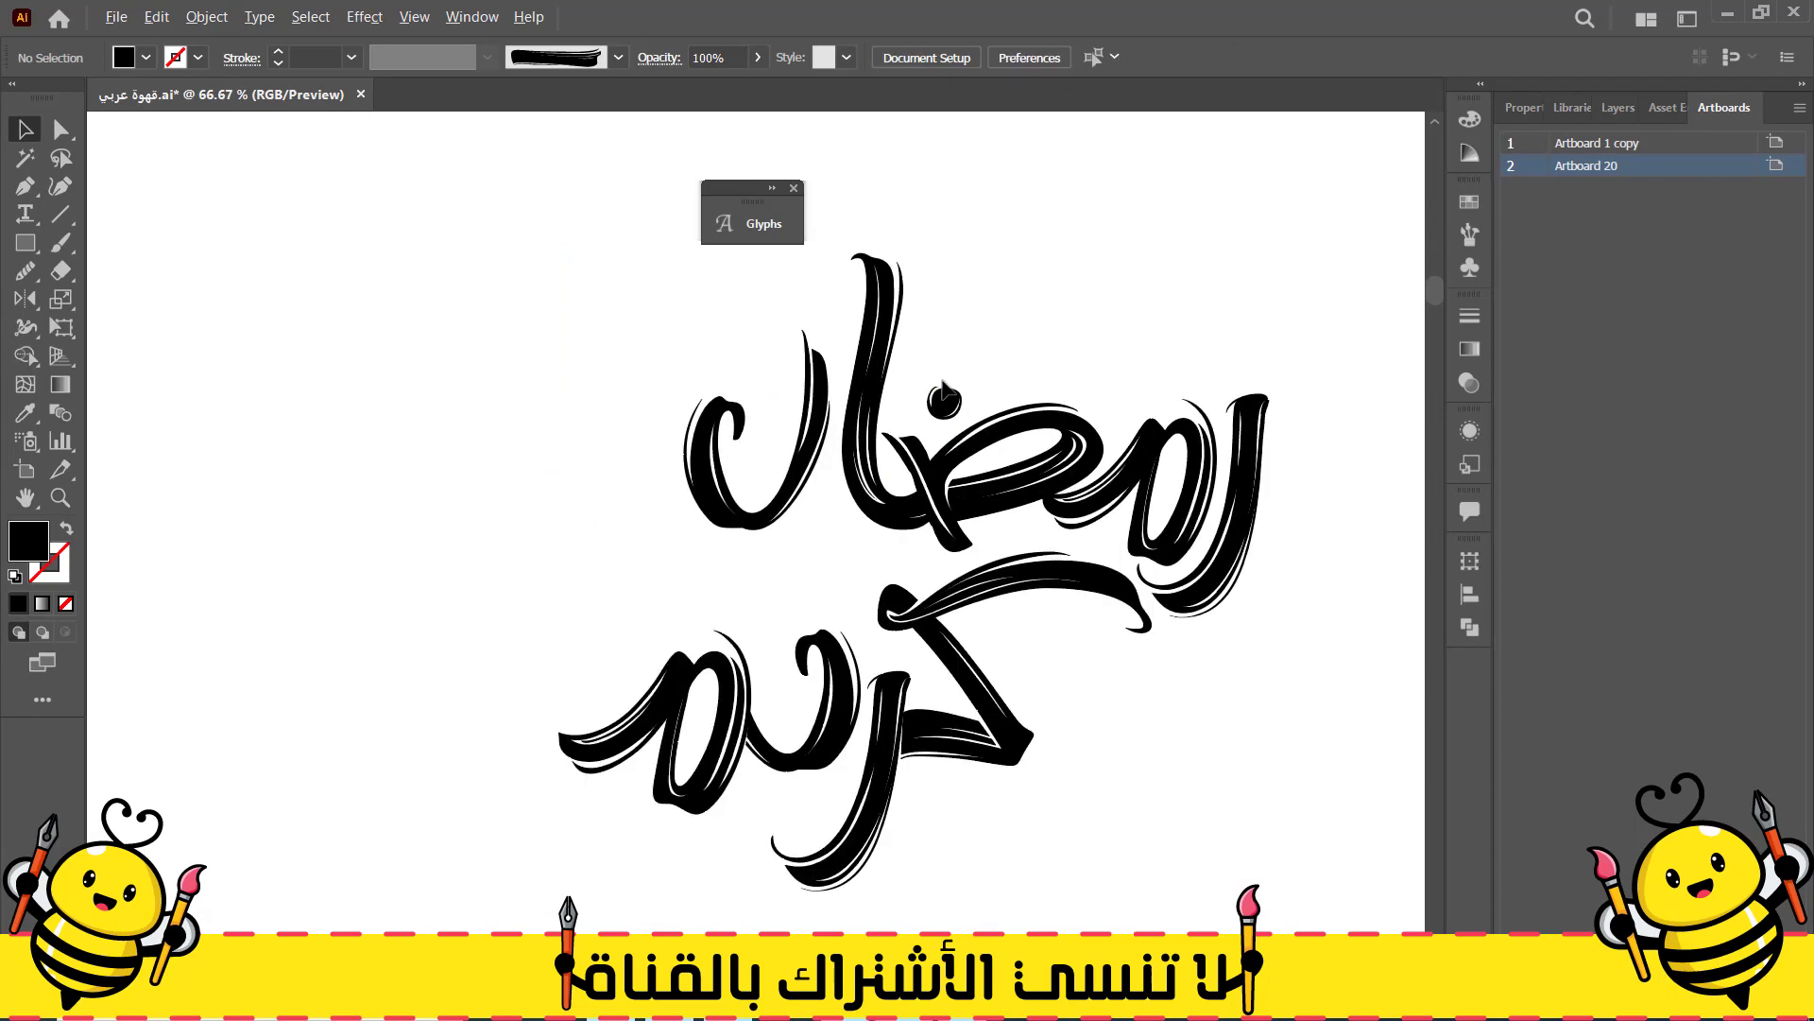
scroll(944, 383, up, 1)
drag(948, 410, 661, 500)
click(400, 648)
drag(401, 648, 438, 434)
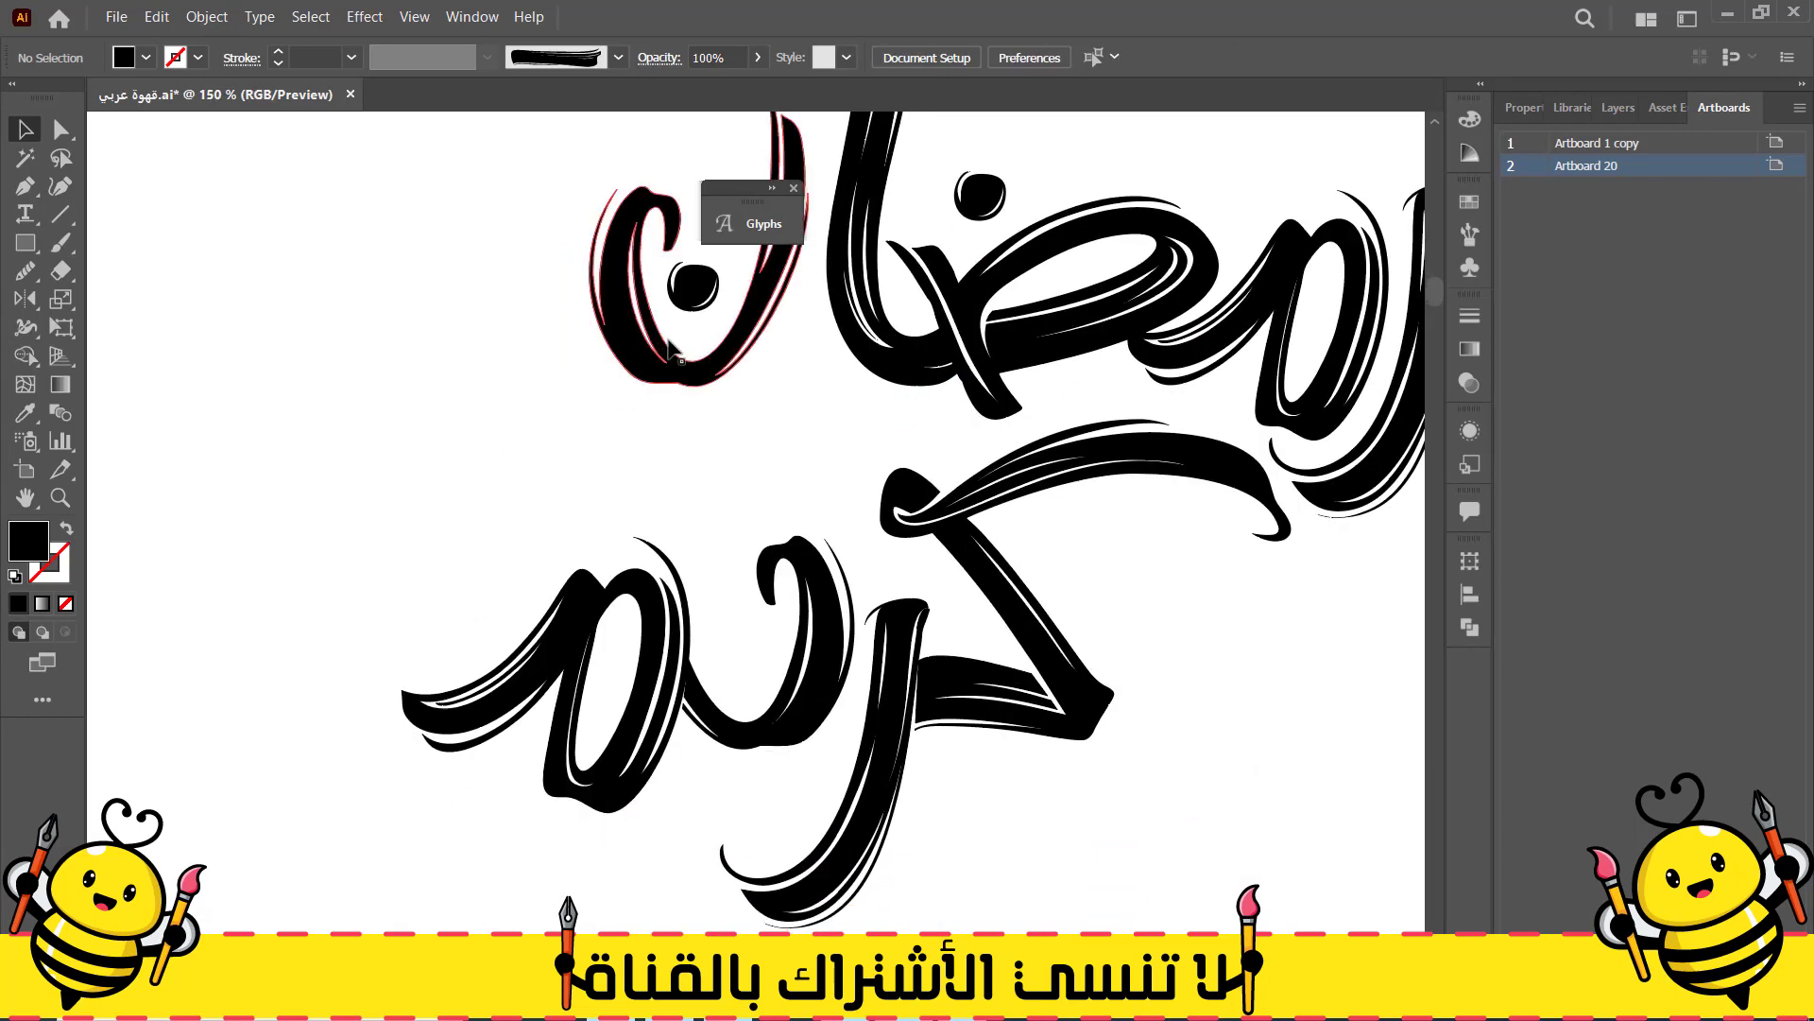
drag(695, 284, 737, 799)
click(567, 495)
scroll(565, 499, down, 1)
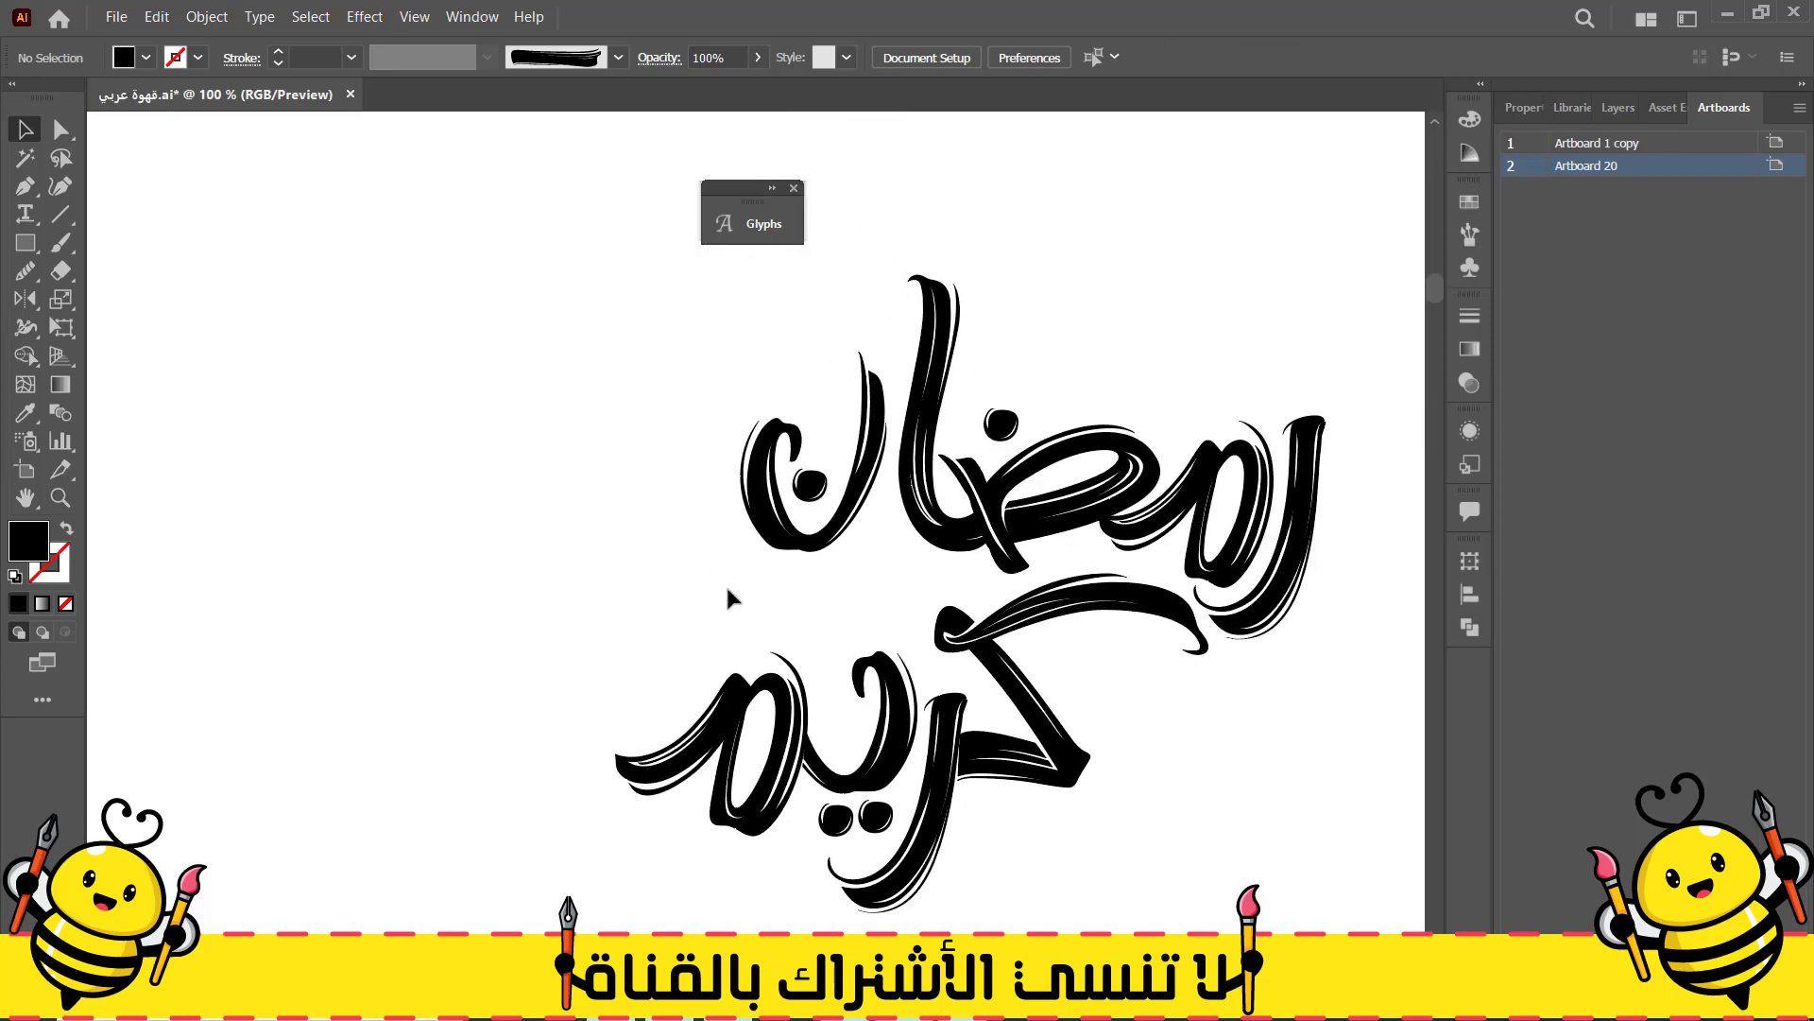
drag(866, 585, 836, 626)
key(p)
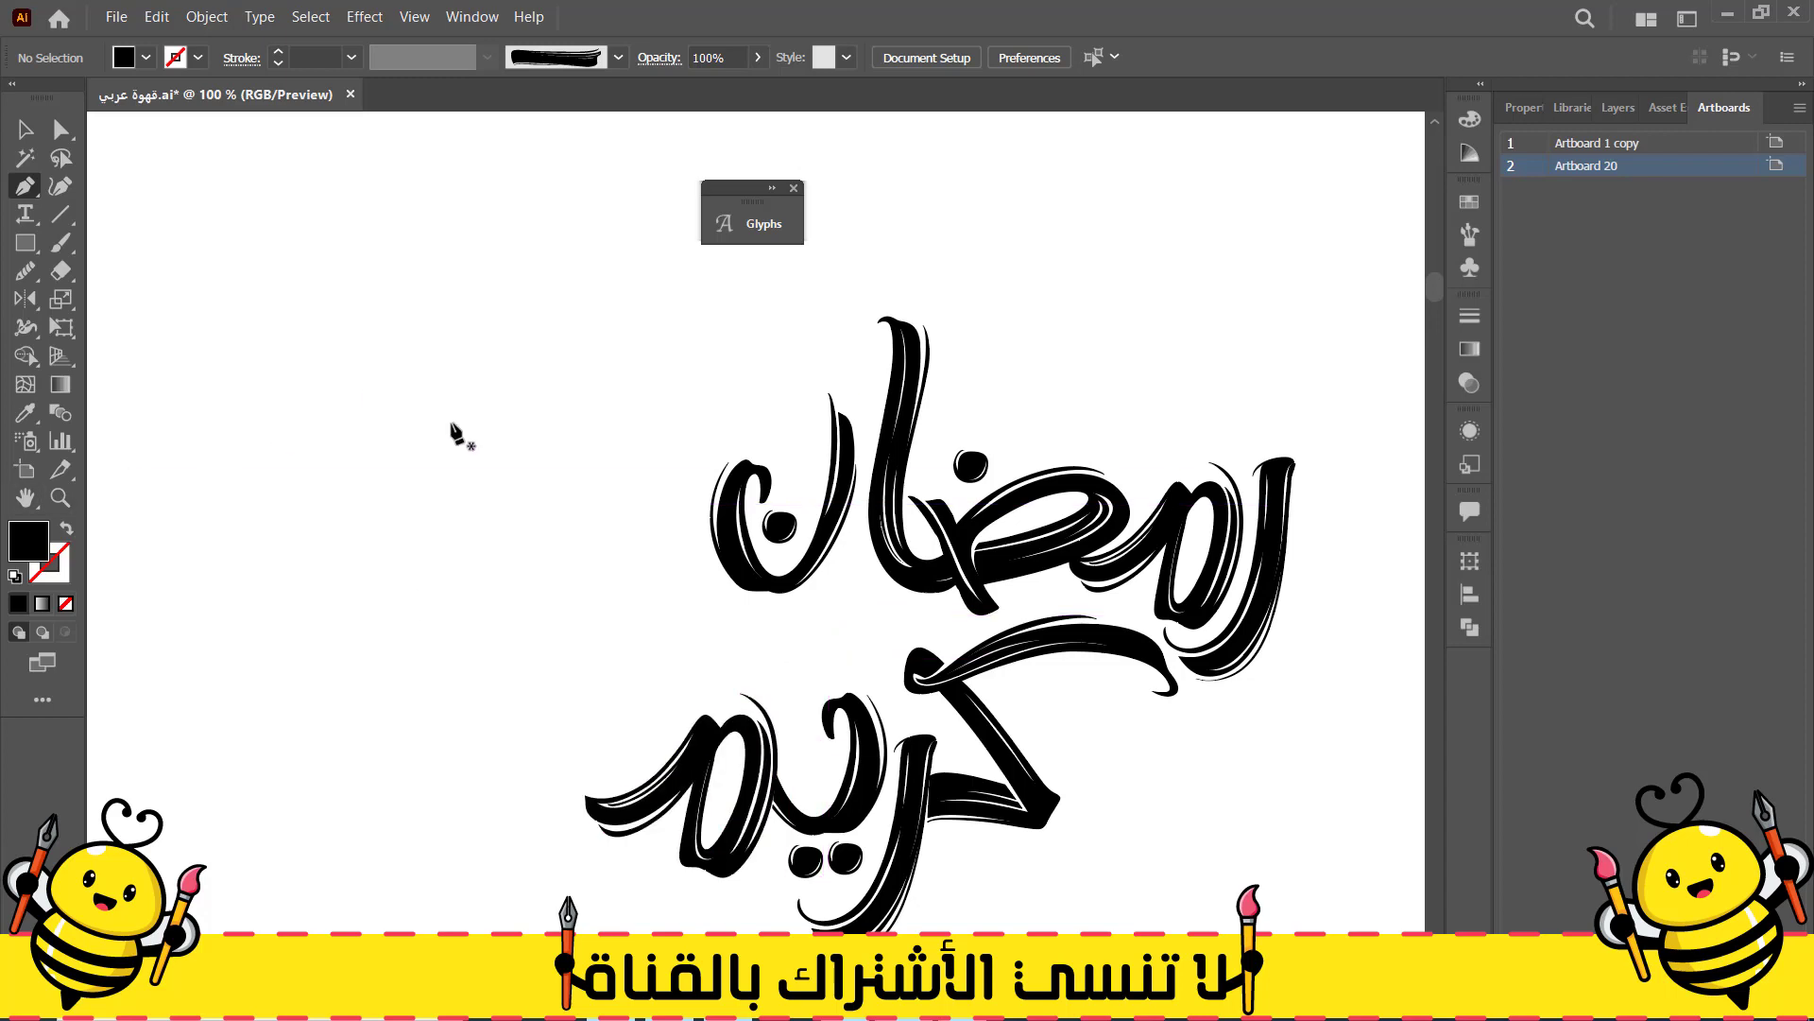
click(756, 234)
click(754, 235)
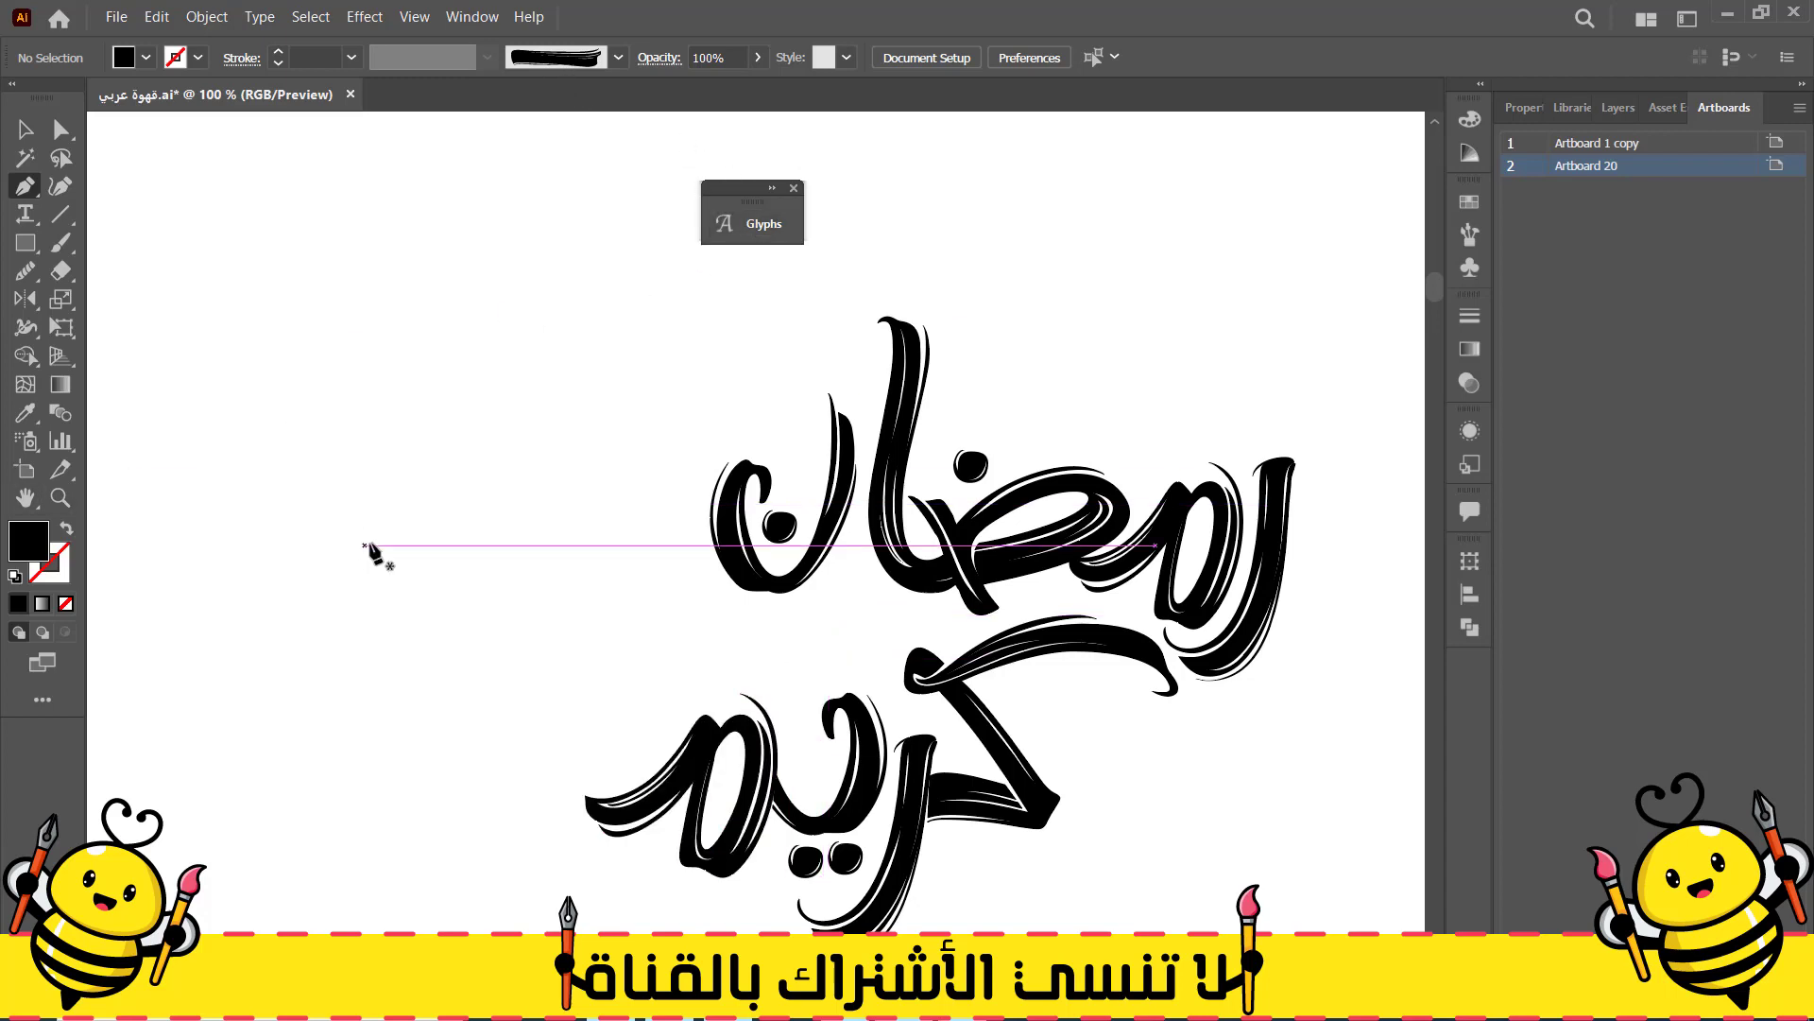
Duplicate the Lorem ipsum text onto the artboard beside the lettering and select all its characters
scroll(378, 554, down, 4)
key(v)
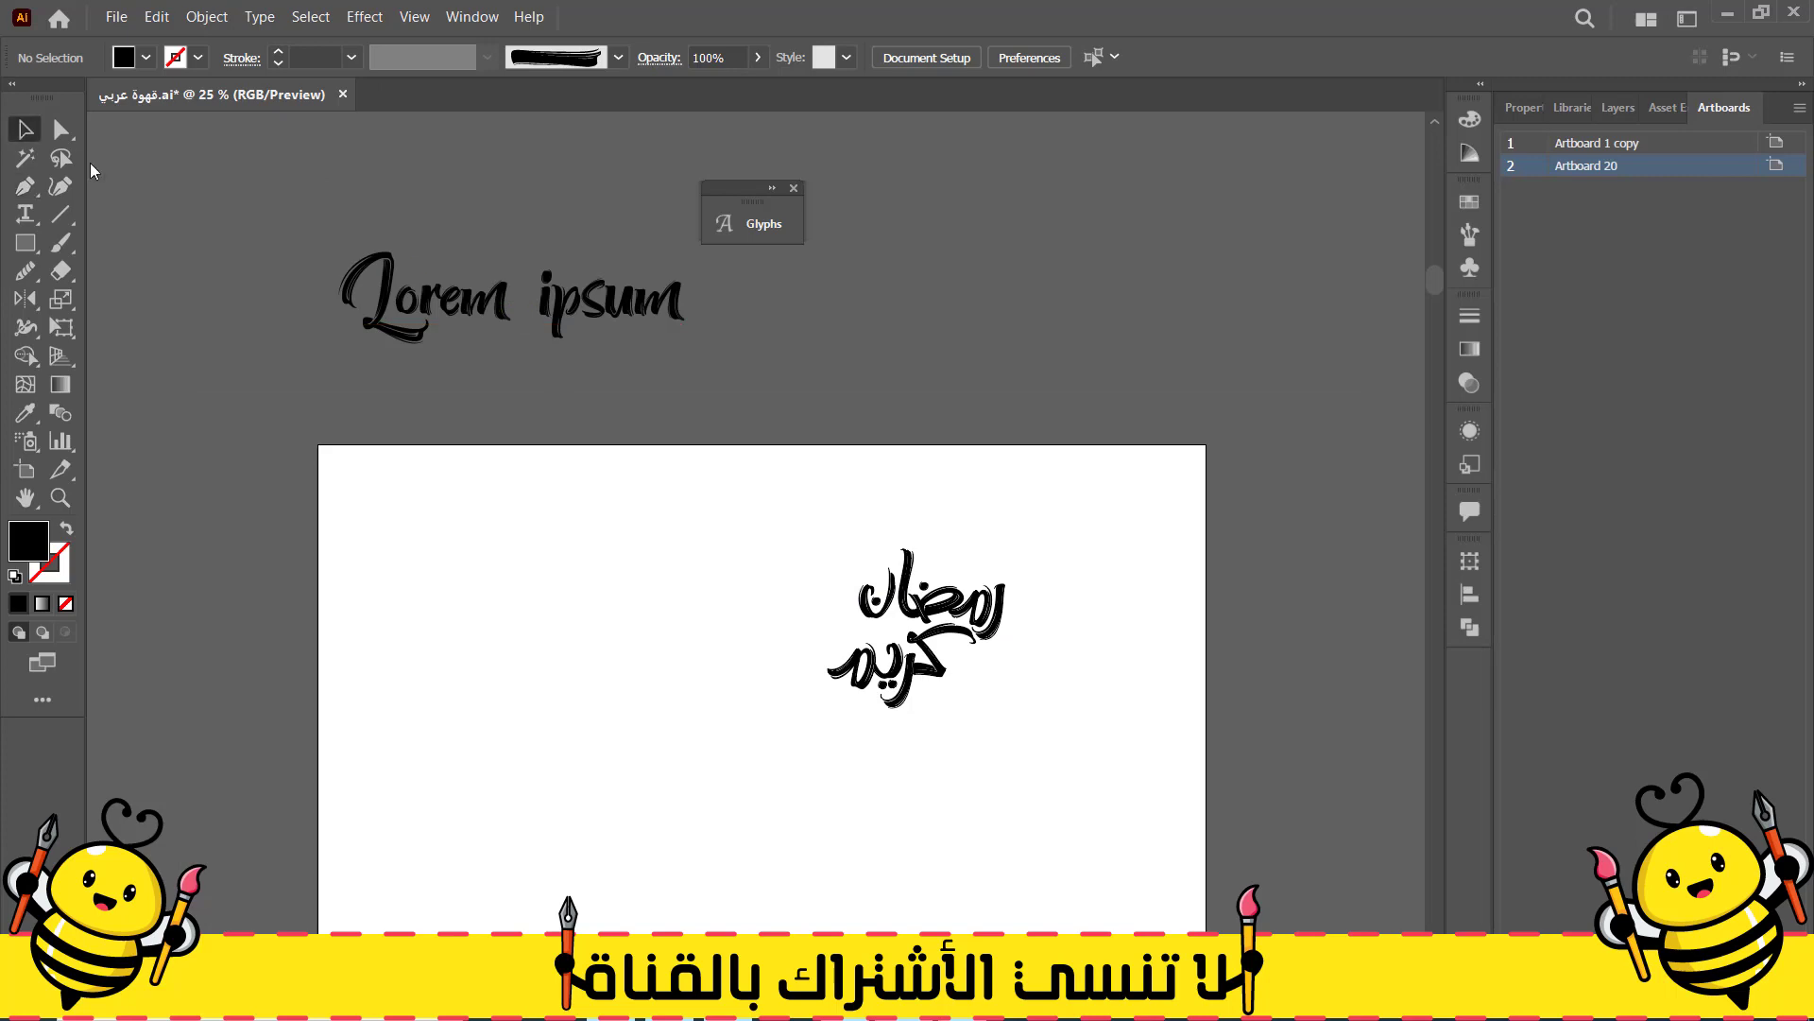
alt+drag(490, 311, 685, 592)
scroll(734, 605, up, 2)
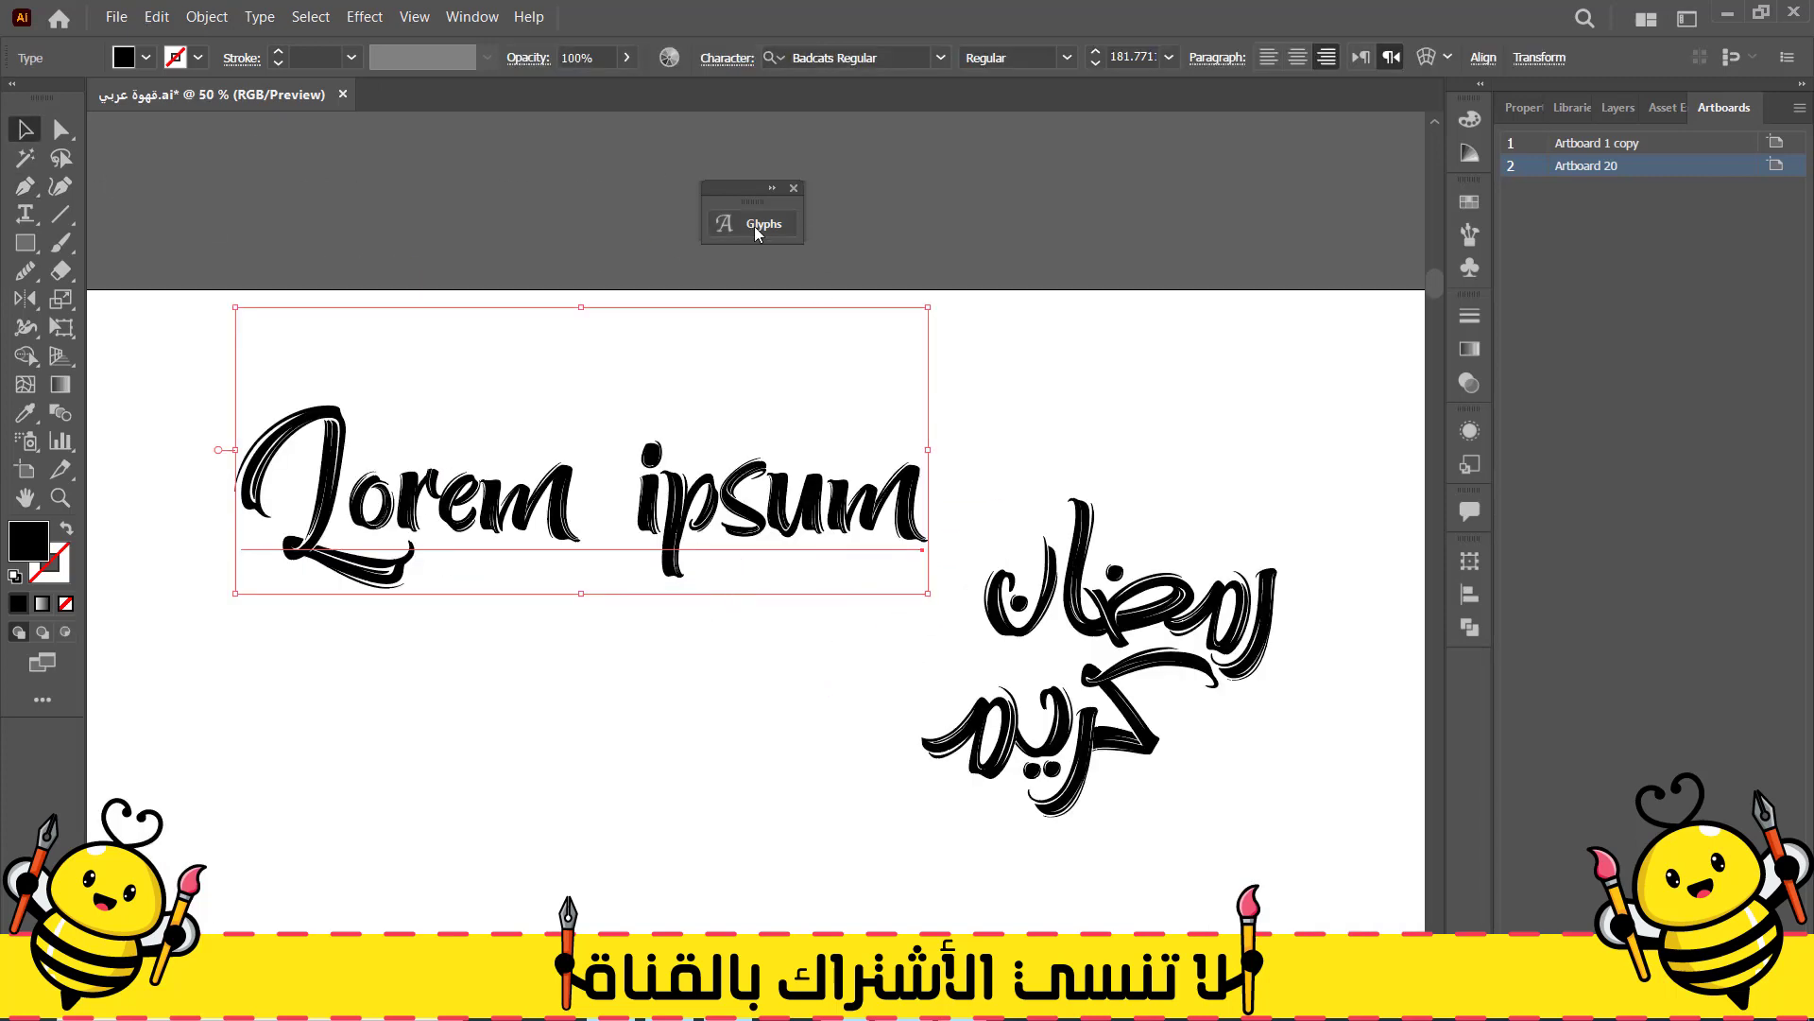
drag(746, 187, 1193, 186)
click(26, 213)
drag(244, 454, 924, 529)
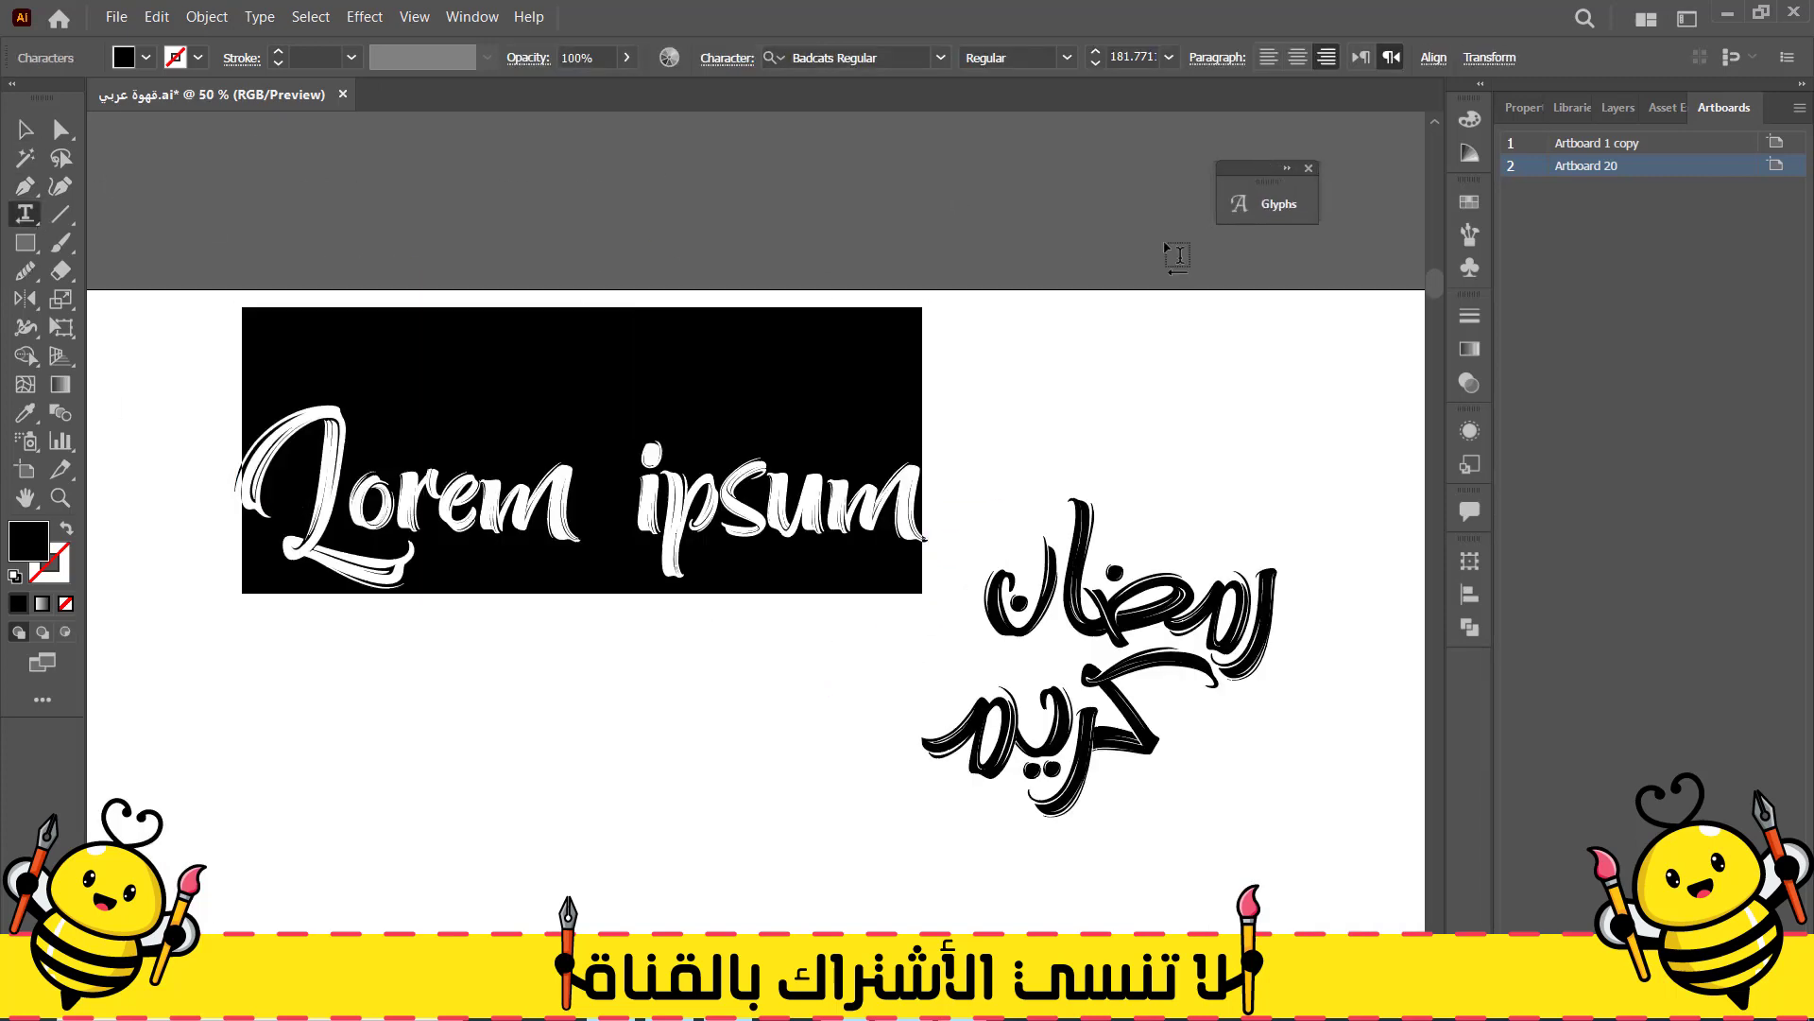
Replace the copied Lorem ipsum text with the Badcats exclamation mark glyph
click(1238, 208)
drag(1030, 189, 1249, 184)
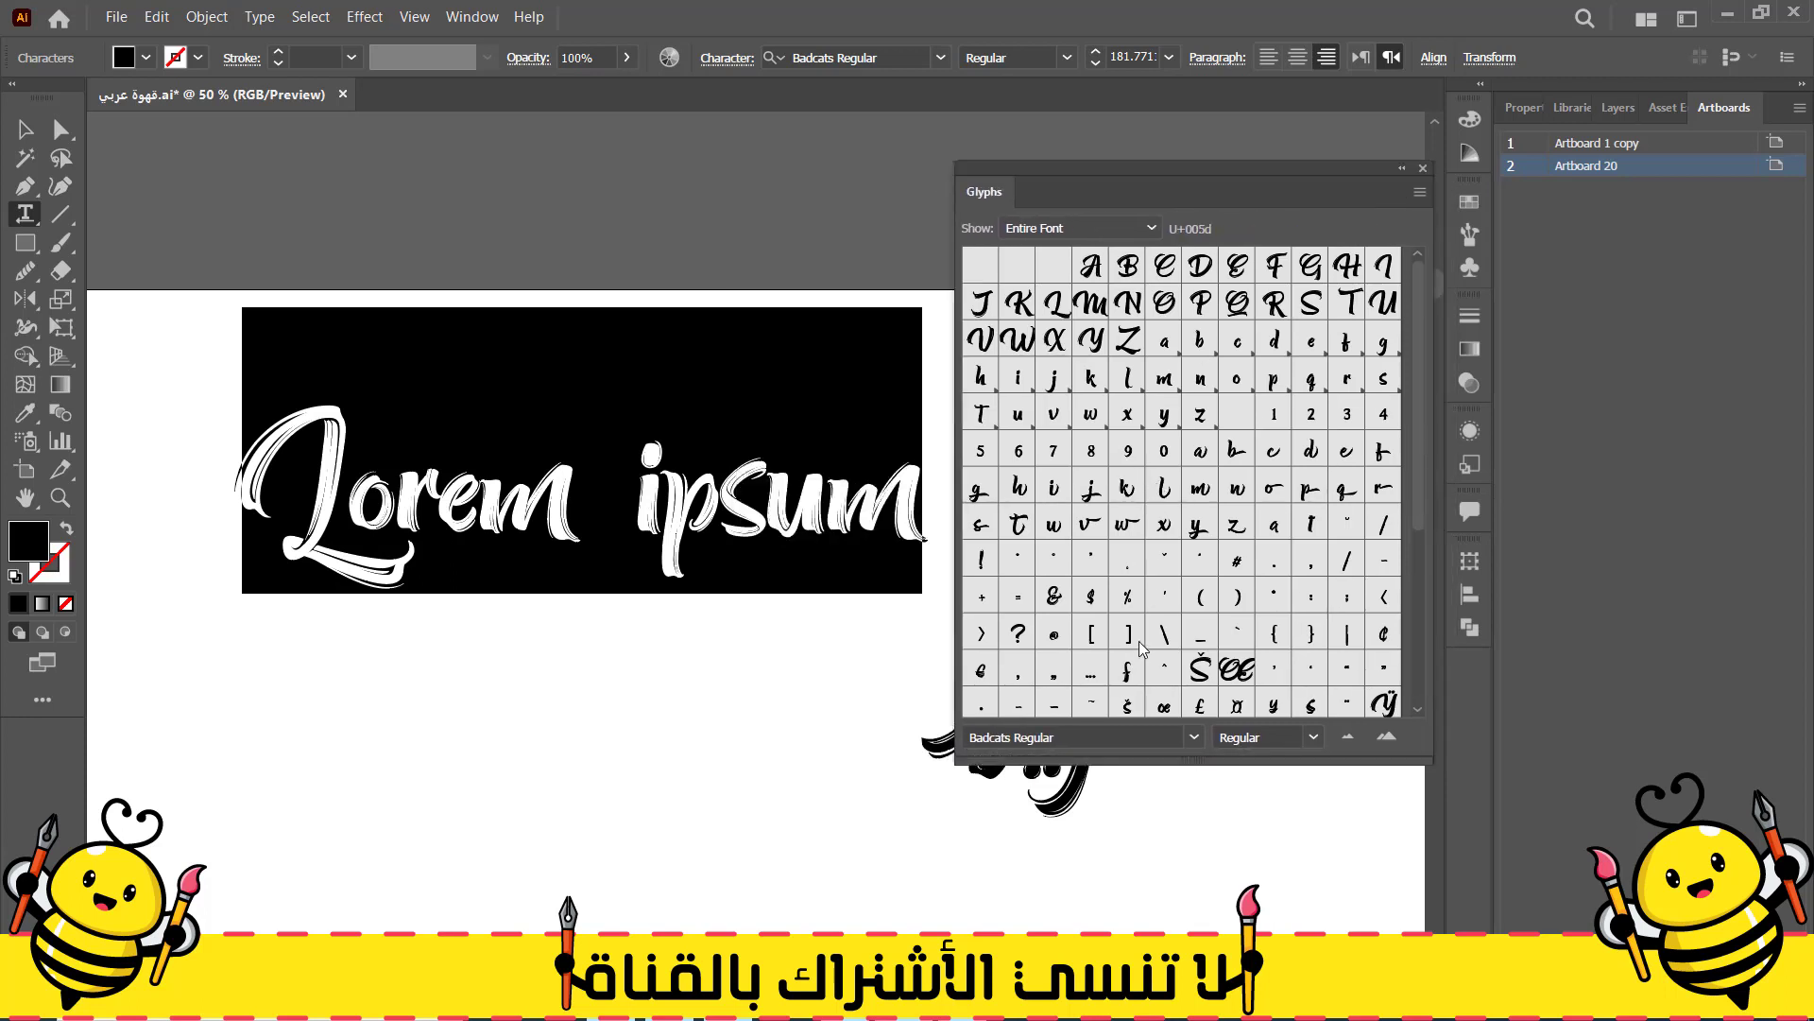
scroll(1144, 651, down, 2)
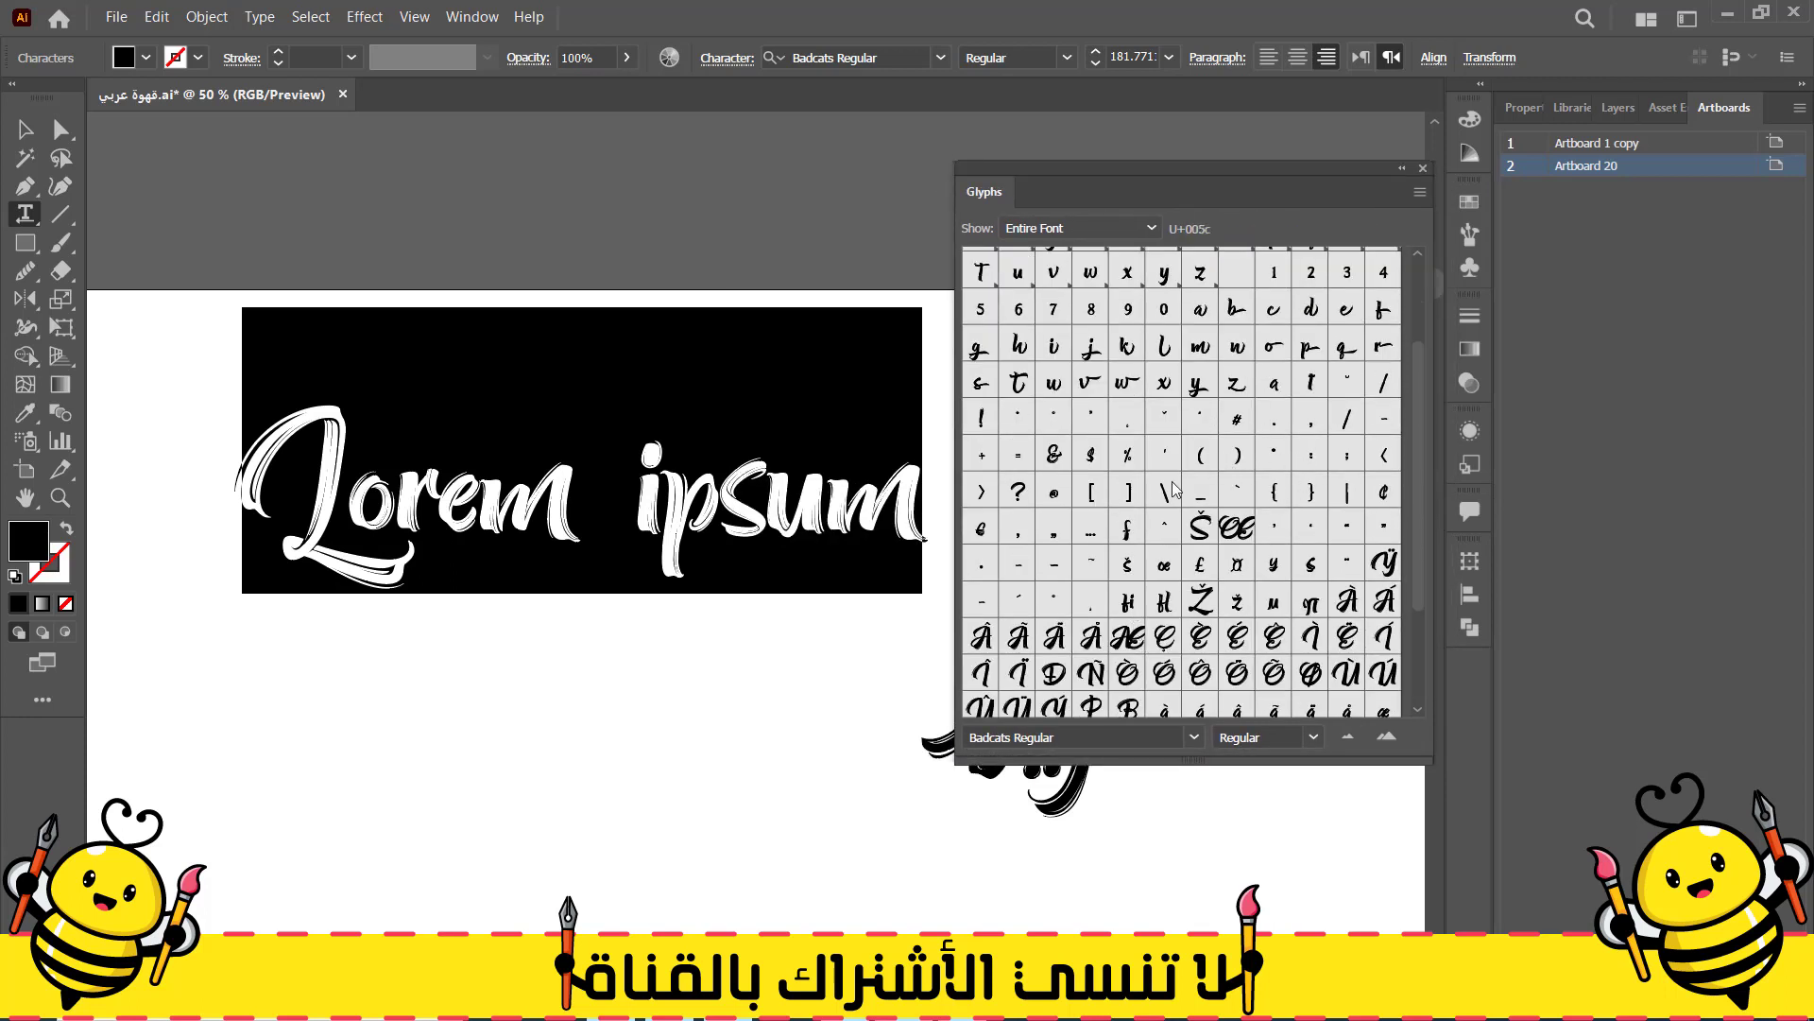
double_click(983, 429)
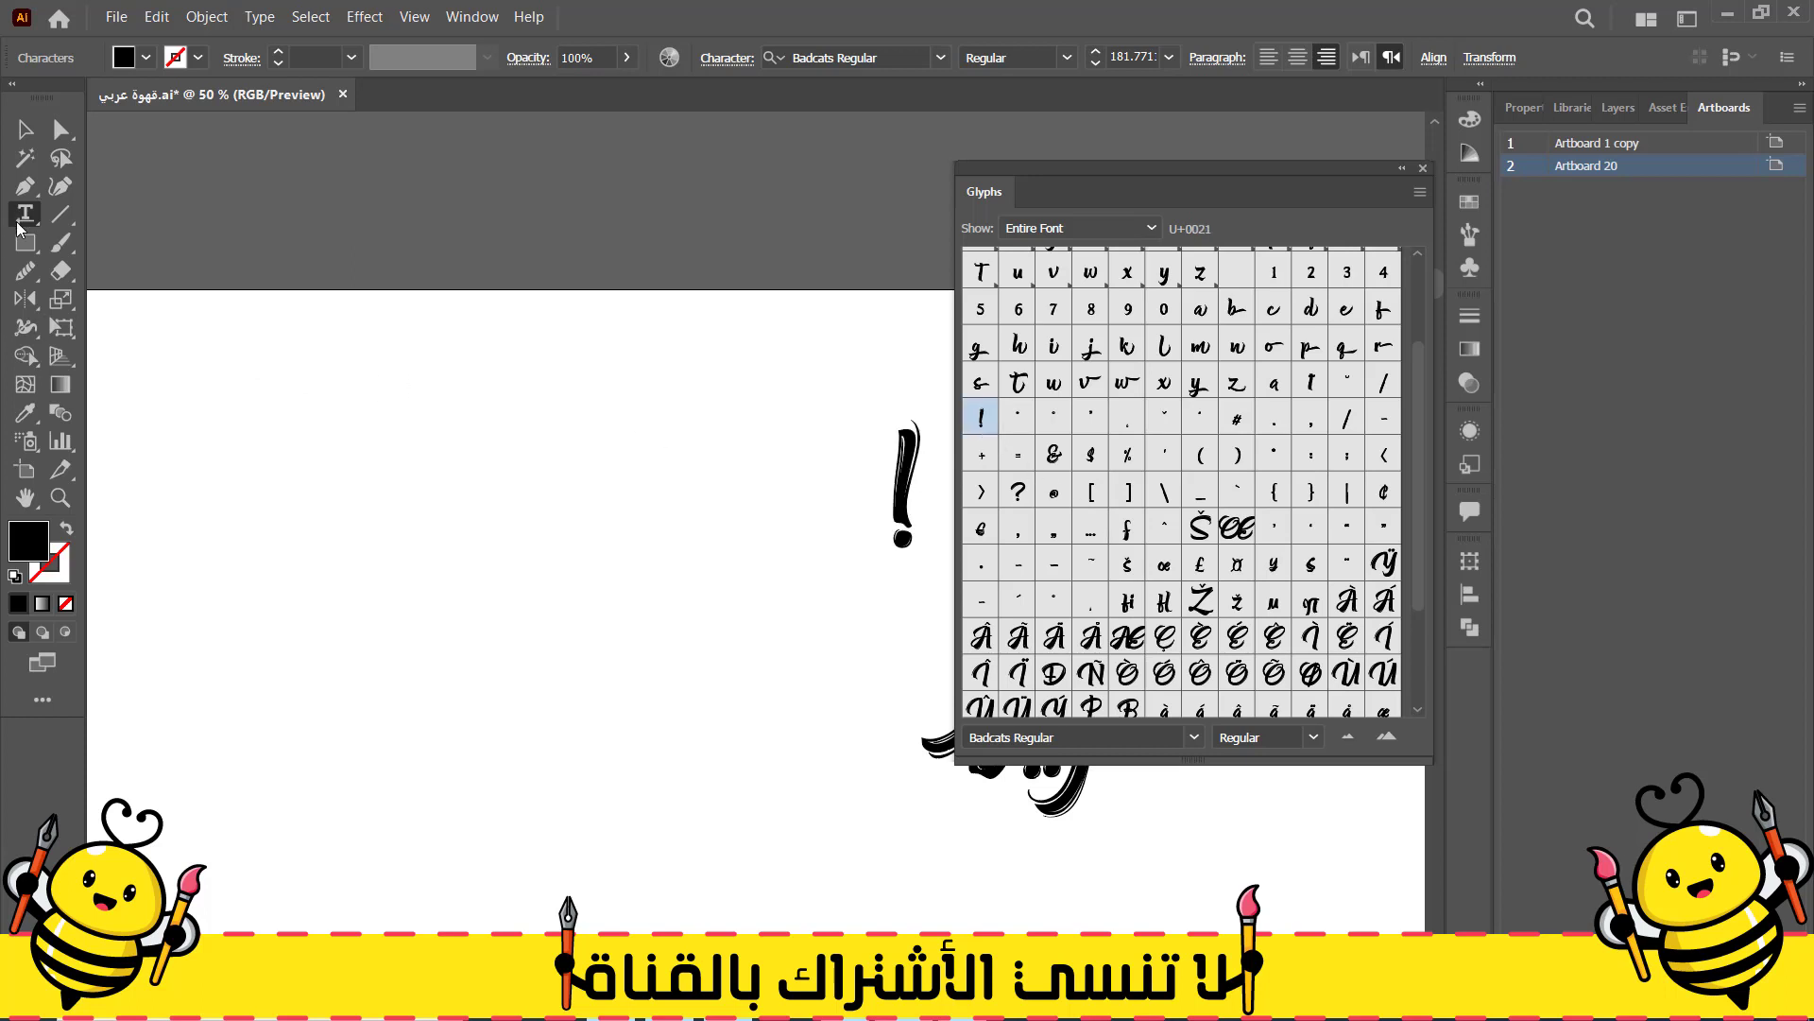
Replace the exclamation mark with the Badcats slash glyph
drag(895, 480, 930, 481)
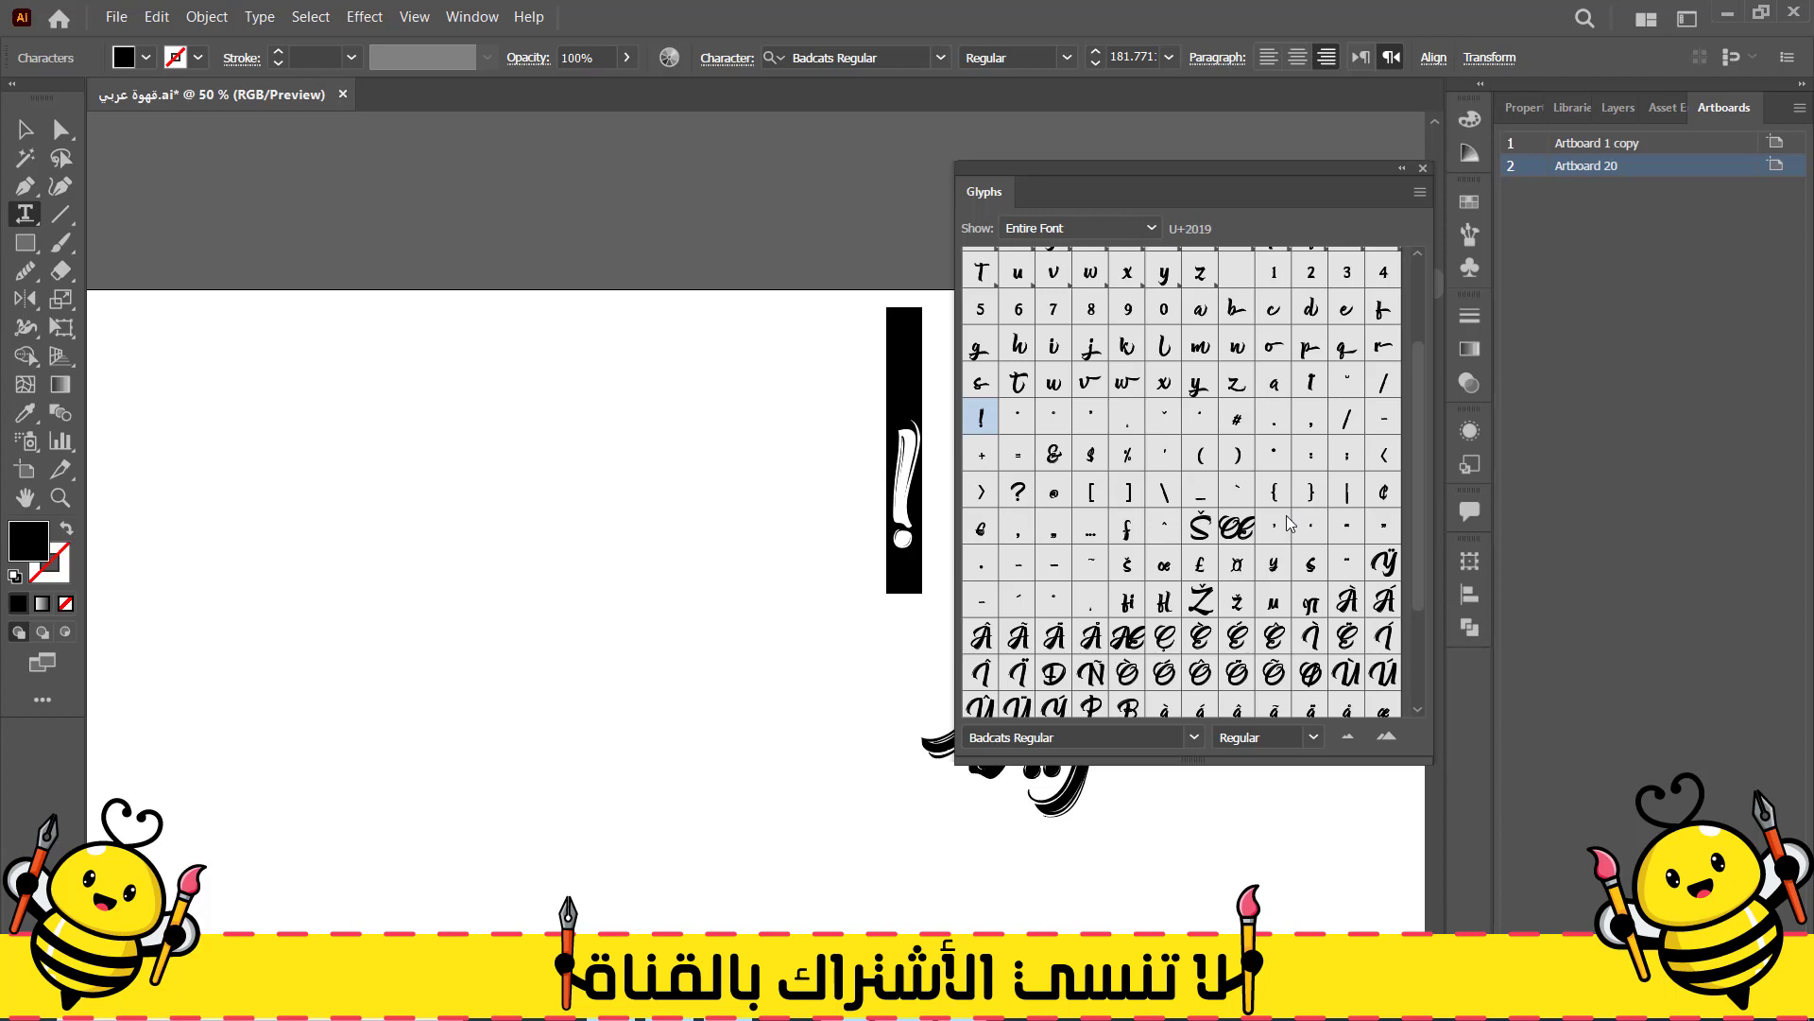
scroll(1258, 622, down, 2)
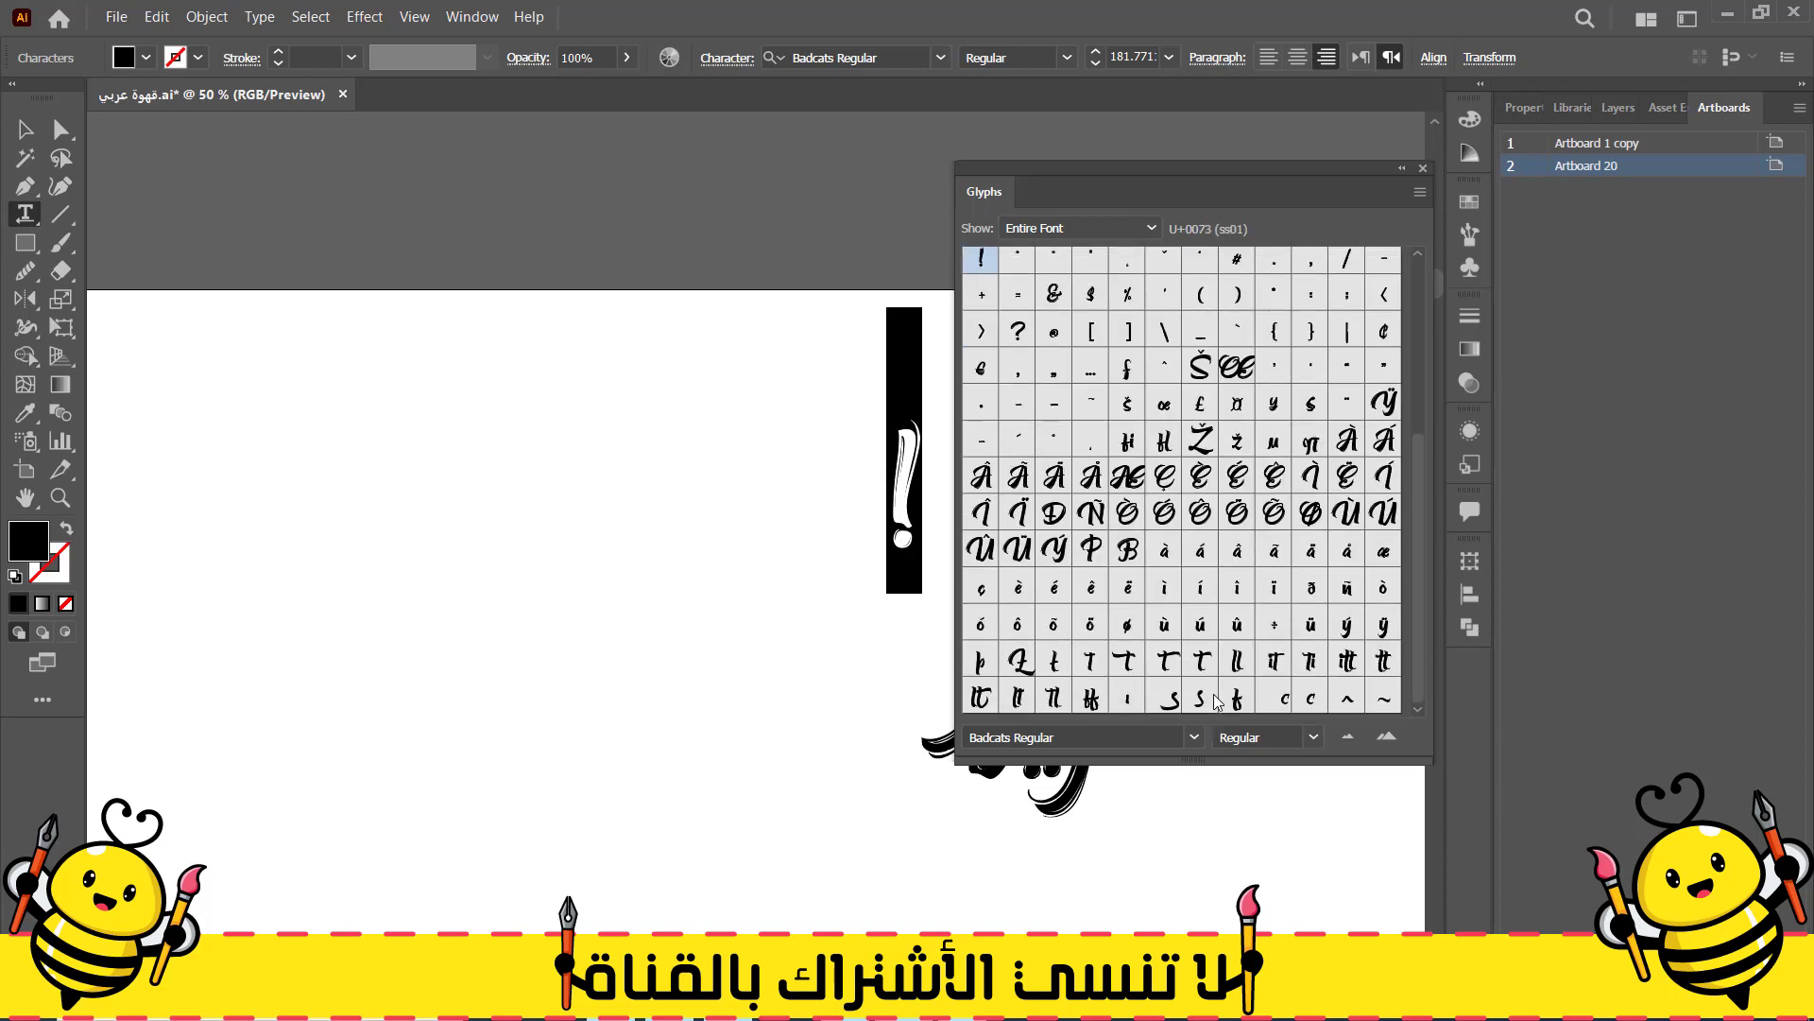
scroll(1240, 396, up, 1)
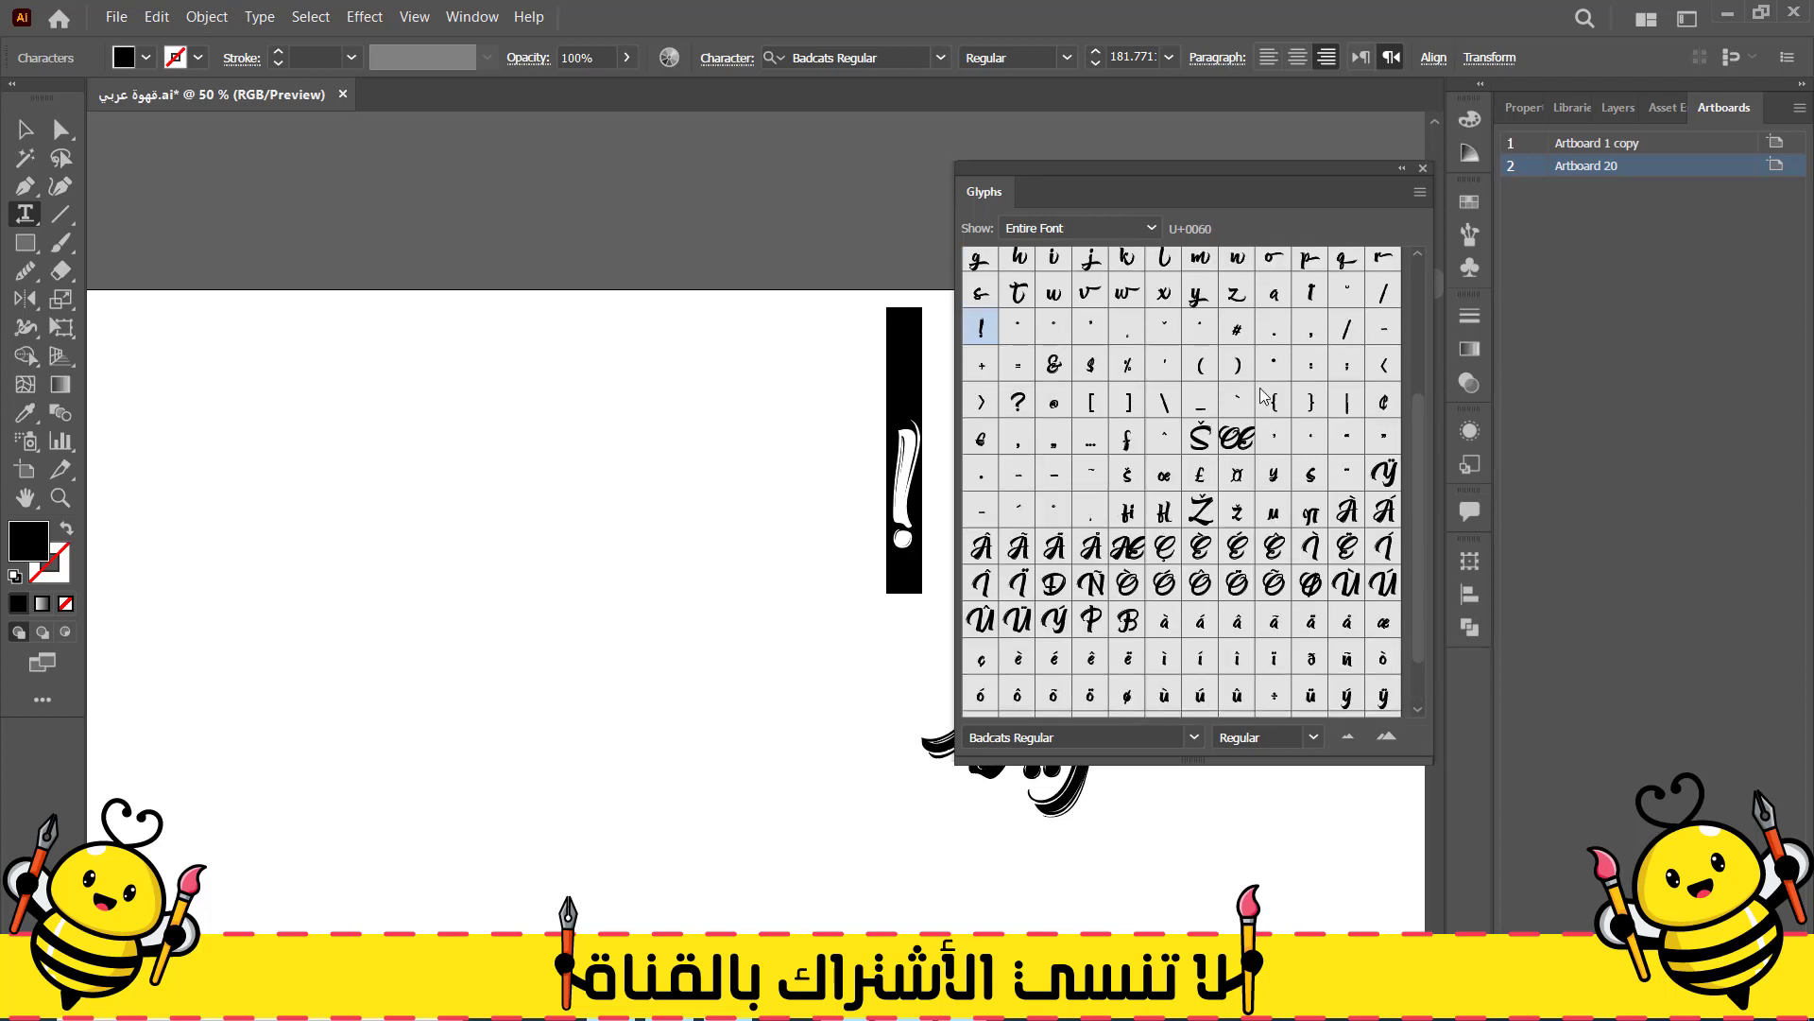
double_click(1347, 329)
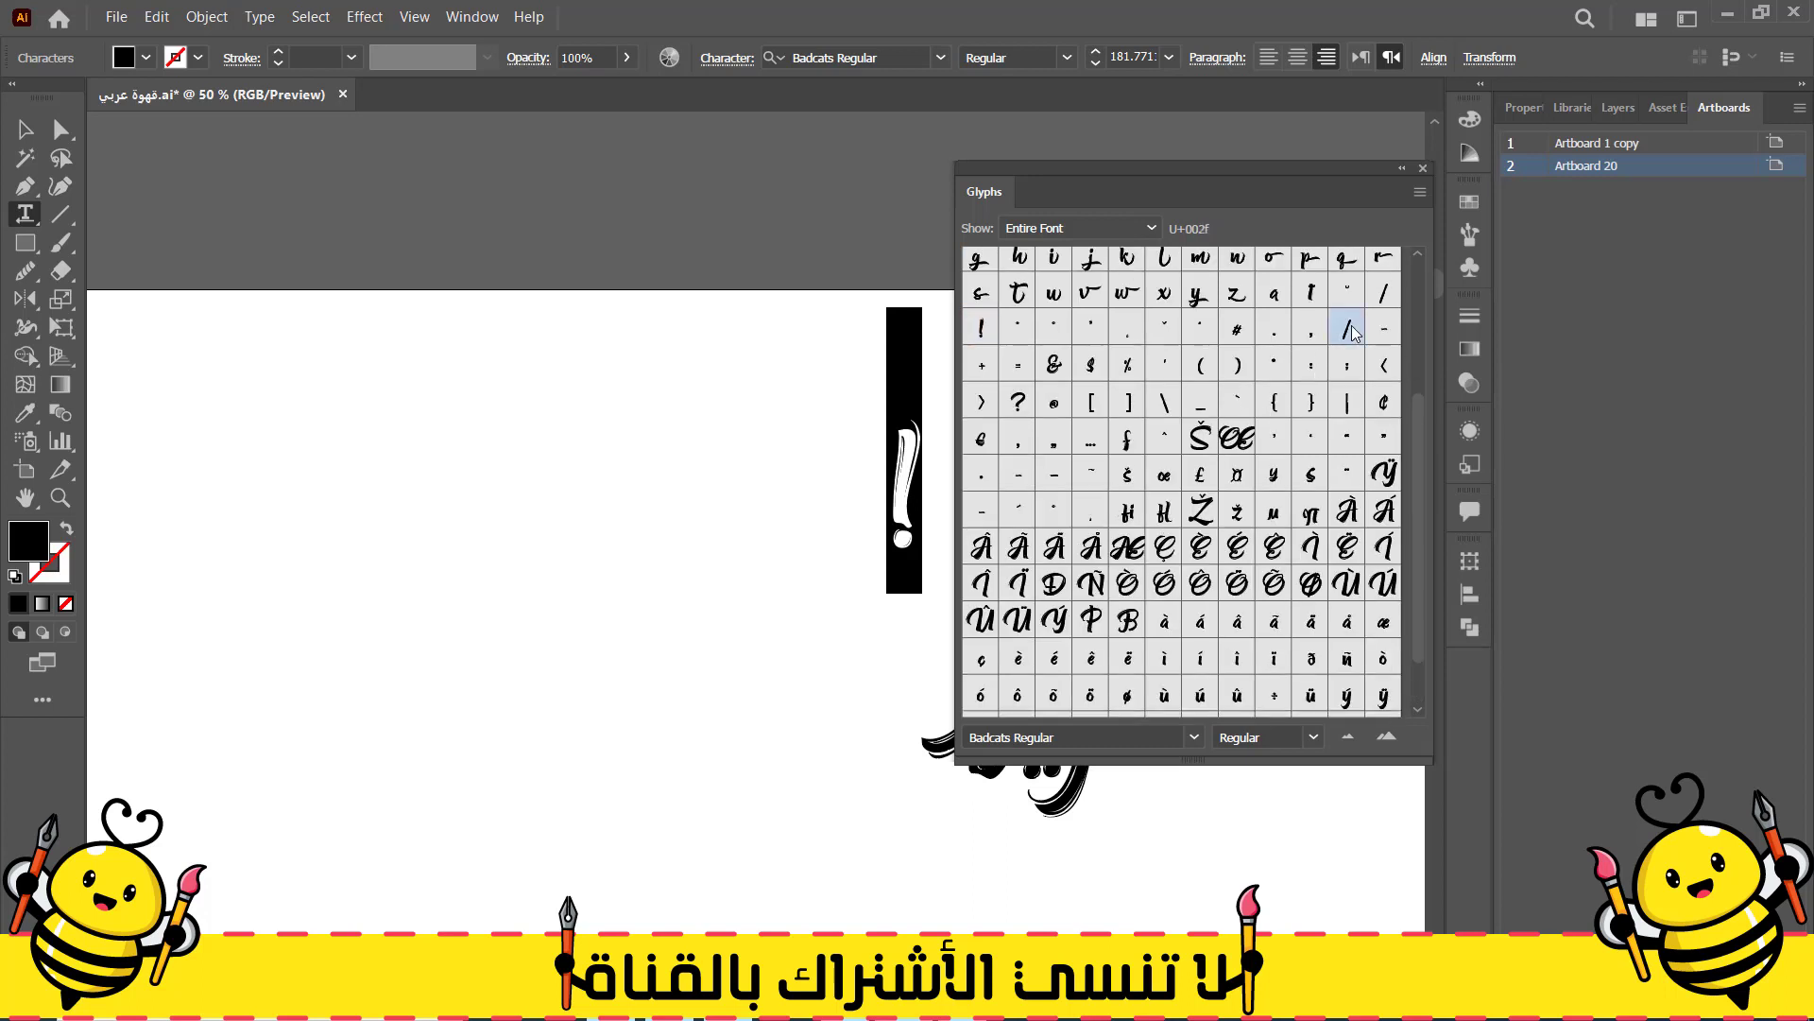
key(Escape)
click(1405, 170)
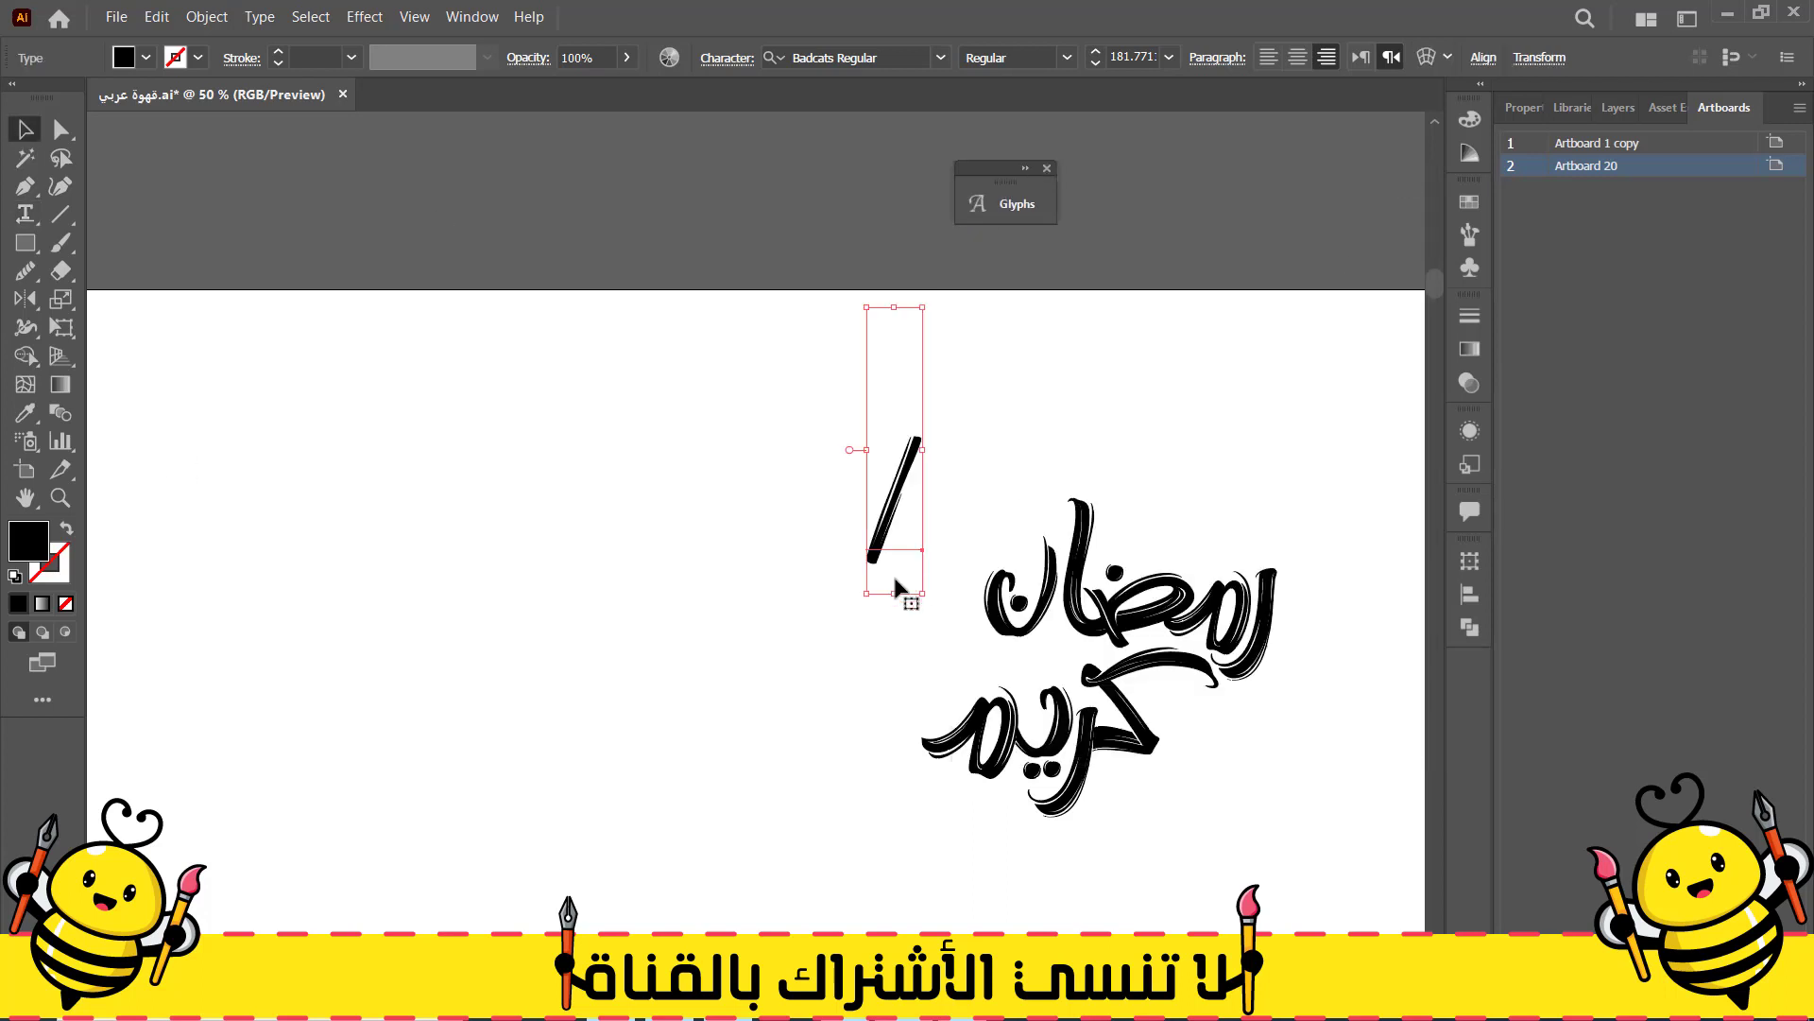
Scale the slash down to roughly half its size and duplicate it above the lettering
drag(923, 596, 899, 541)
scroll(924, 551, up, 3)
drag(827, 268, 758, 553)
drag(729, 414, 1257, 519)
drag(1310, 605, 851, 564)
drag(787, 471, 1227, 505)
Convert the copied slash to outlines, rotate it to a flatter slant and place it as a fatha above the initial ر
right_click(1204, 518)
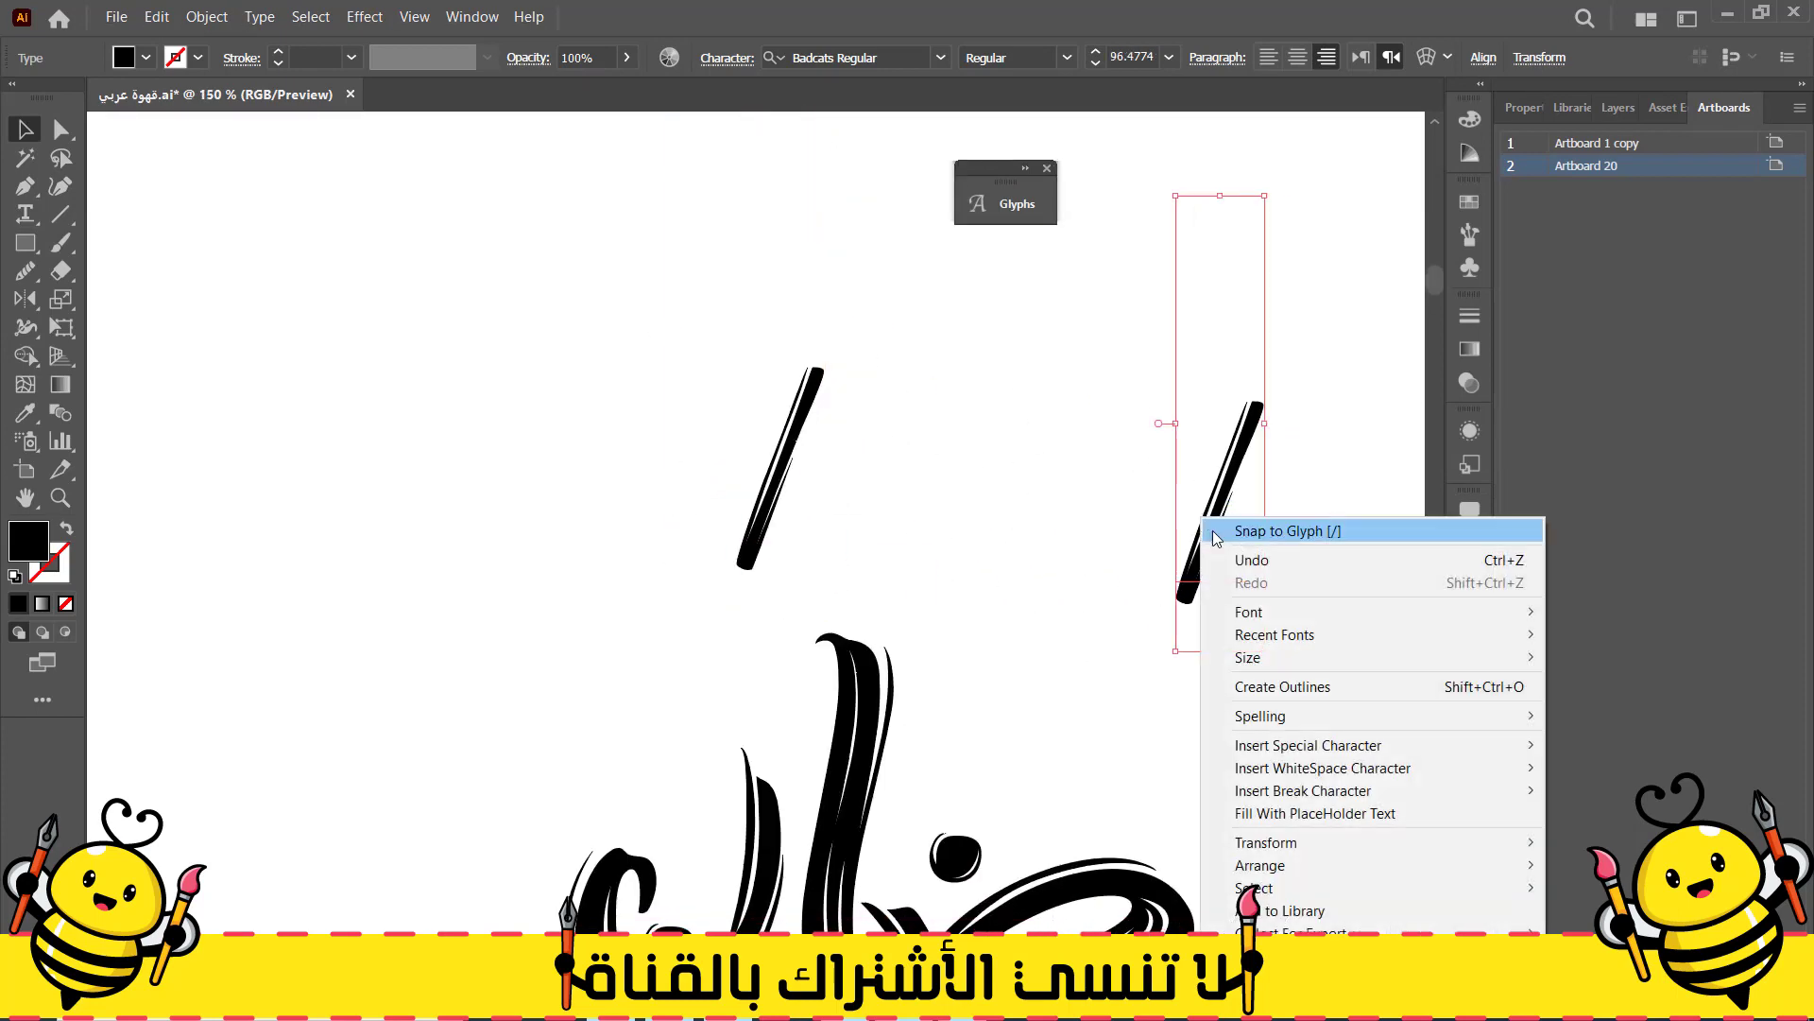
click(1250, 687)
drag(1124, 753, 949, 588)
drag(1108, 236, 1166, 275)
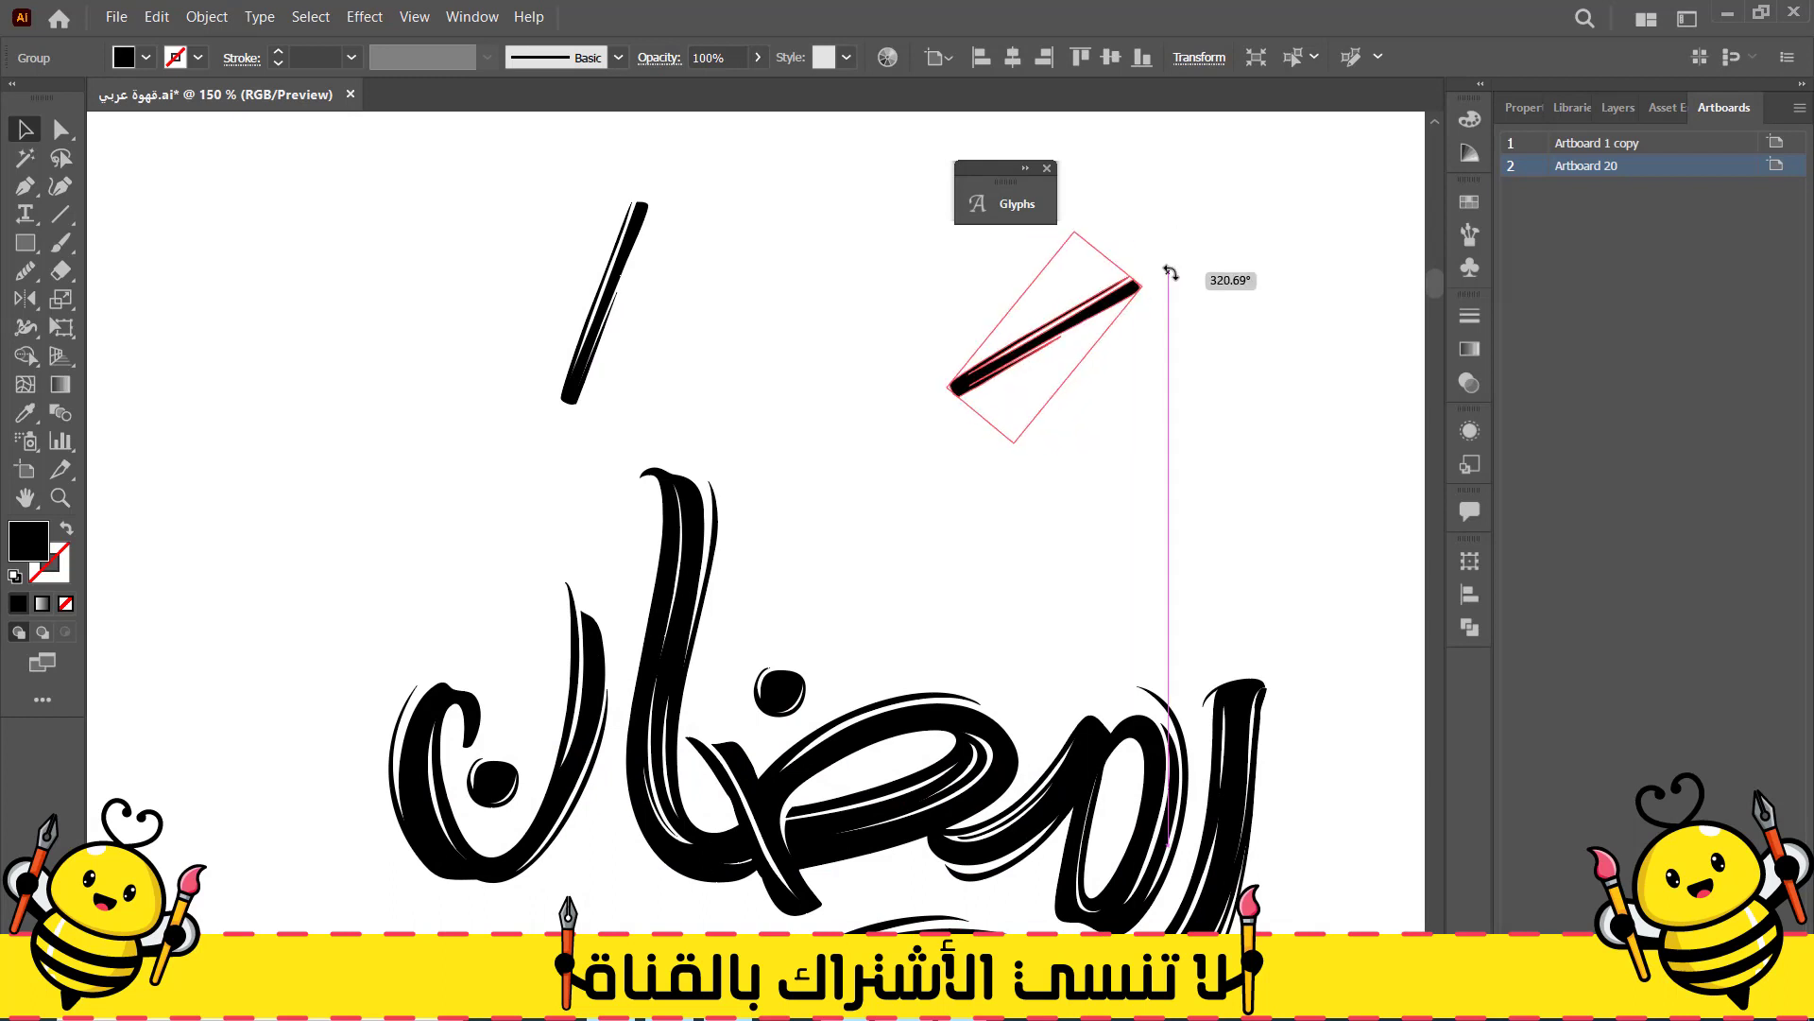
drag(1036, 357, 1205, 621)
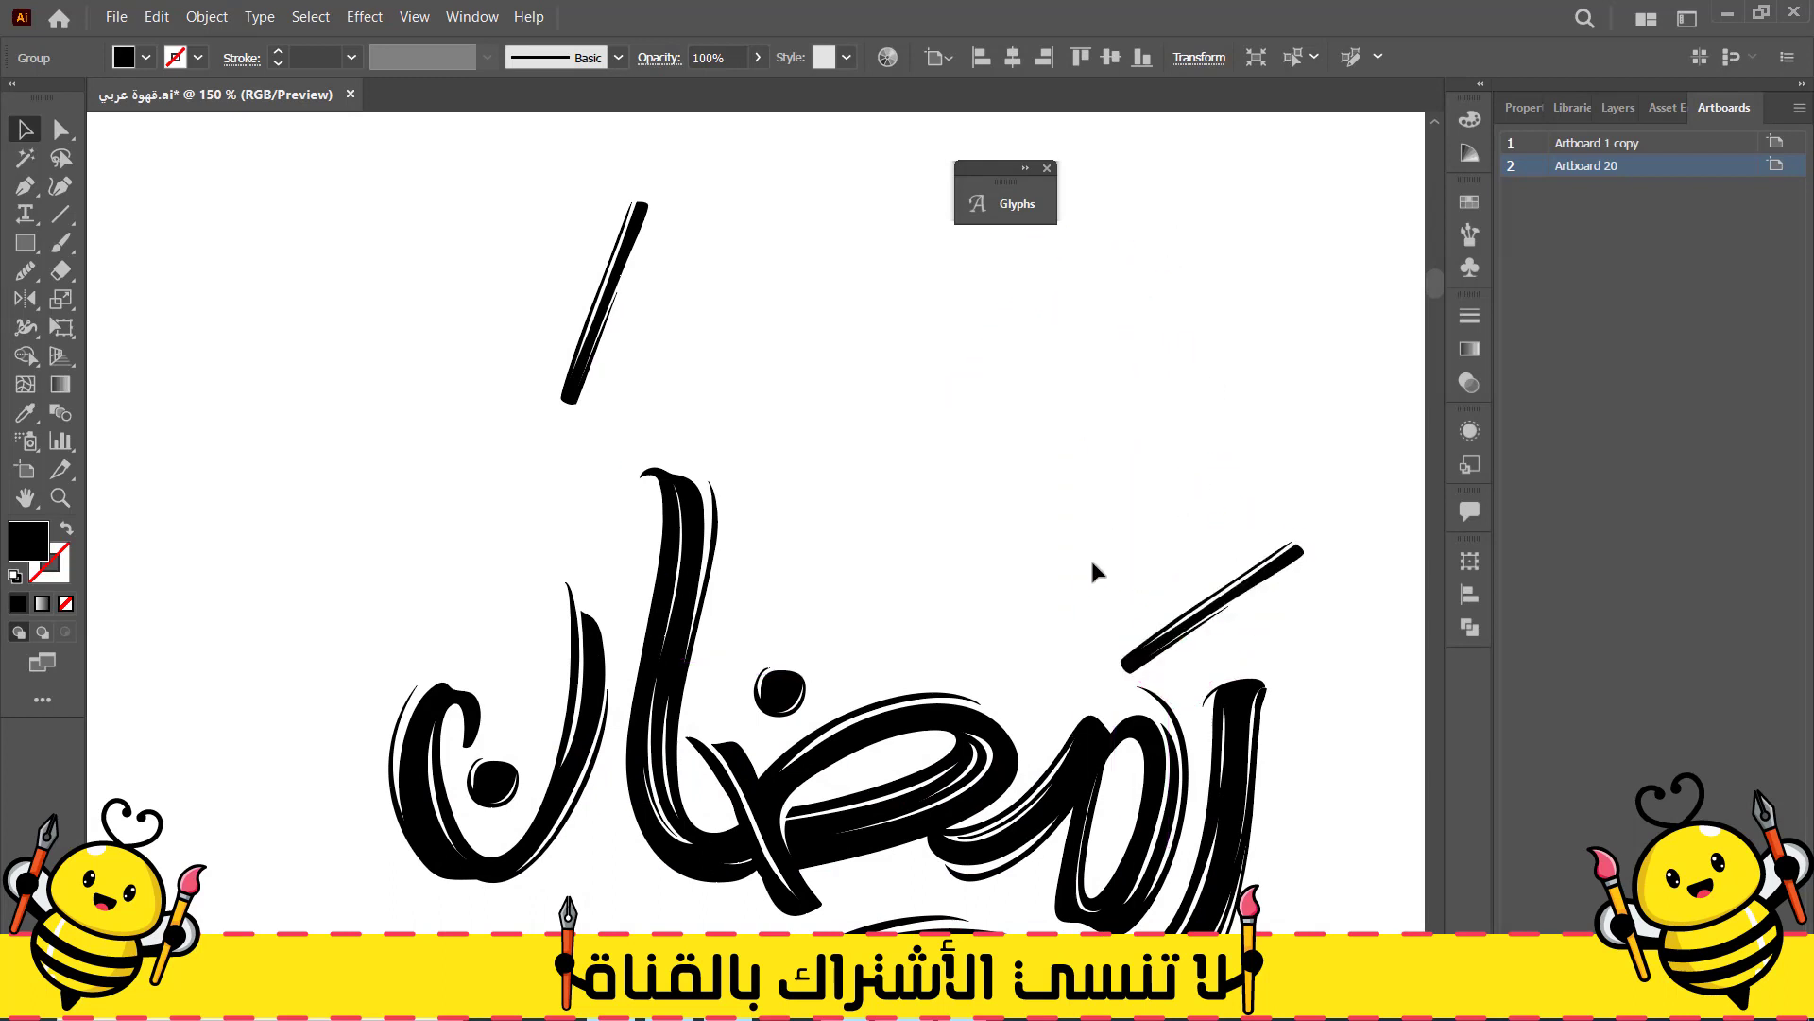
mouse_move(1272, 524)
mouse_down()
mouse_move(1247, 552)
mouse_move(1250, 605)
mouse_move(1255, 567)
mouse_up()
click(1100, 596)
Duplicate the fatha stroke above the م and ض of رمضان and above the ي of the second word
drag(1039, 639, 934, 525)
drag(1099, 519, 948, 534)
mouse_move(950, 534)
mouse_down()
mouse_move(700, 506)
mouse_move(716, 511)
mouse_up()
click(832, 541)
drag(832, 542, 980, 316)
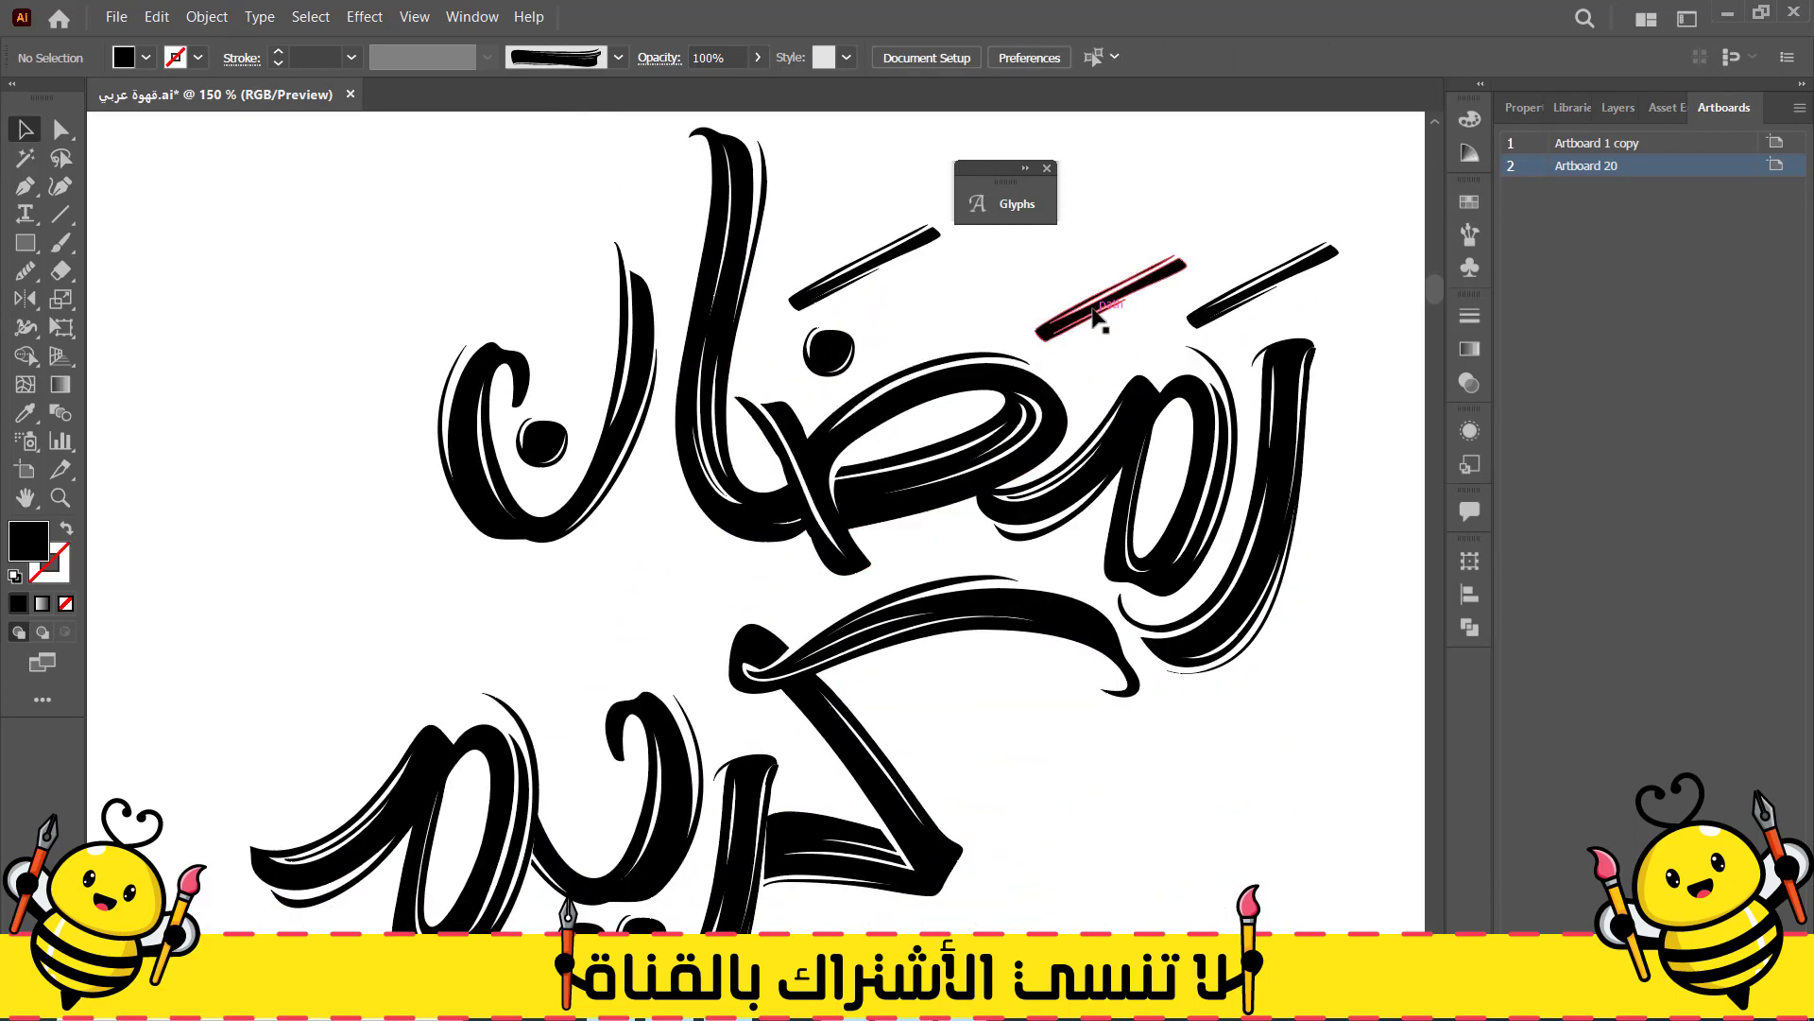
drag(1096, 307, 679, 607)
click(1130, 785)
scroll(1009, 790, down, 2)
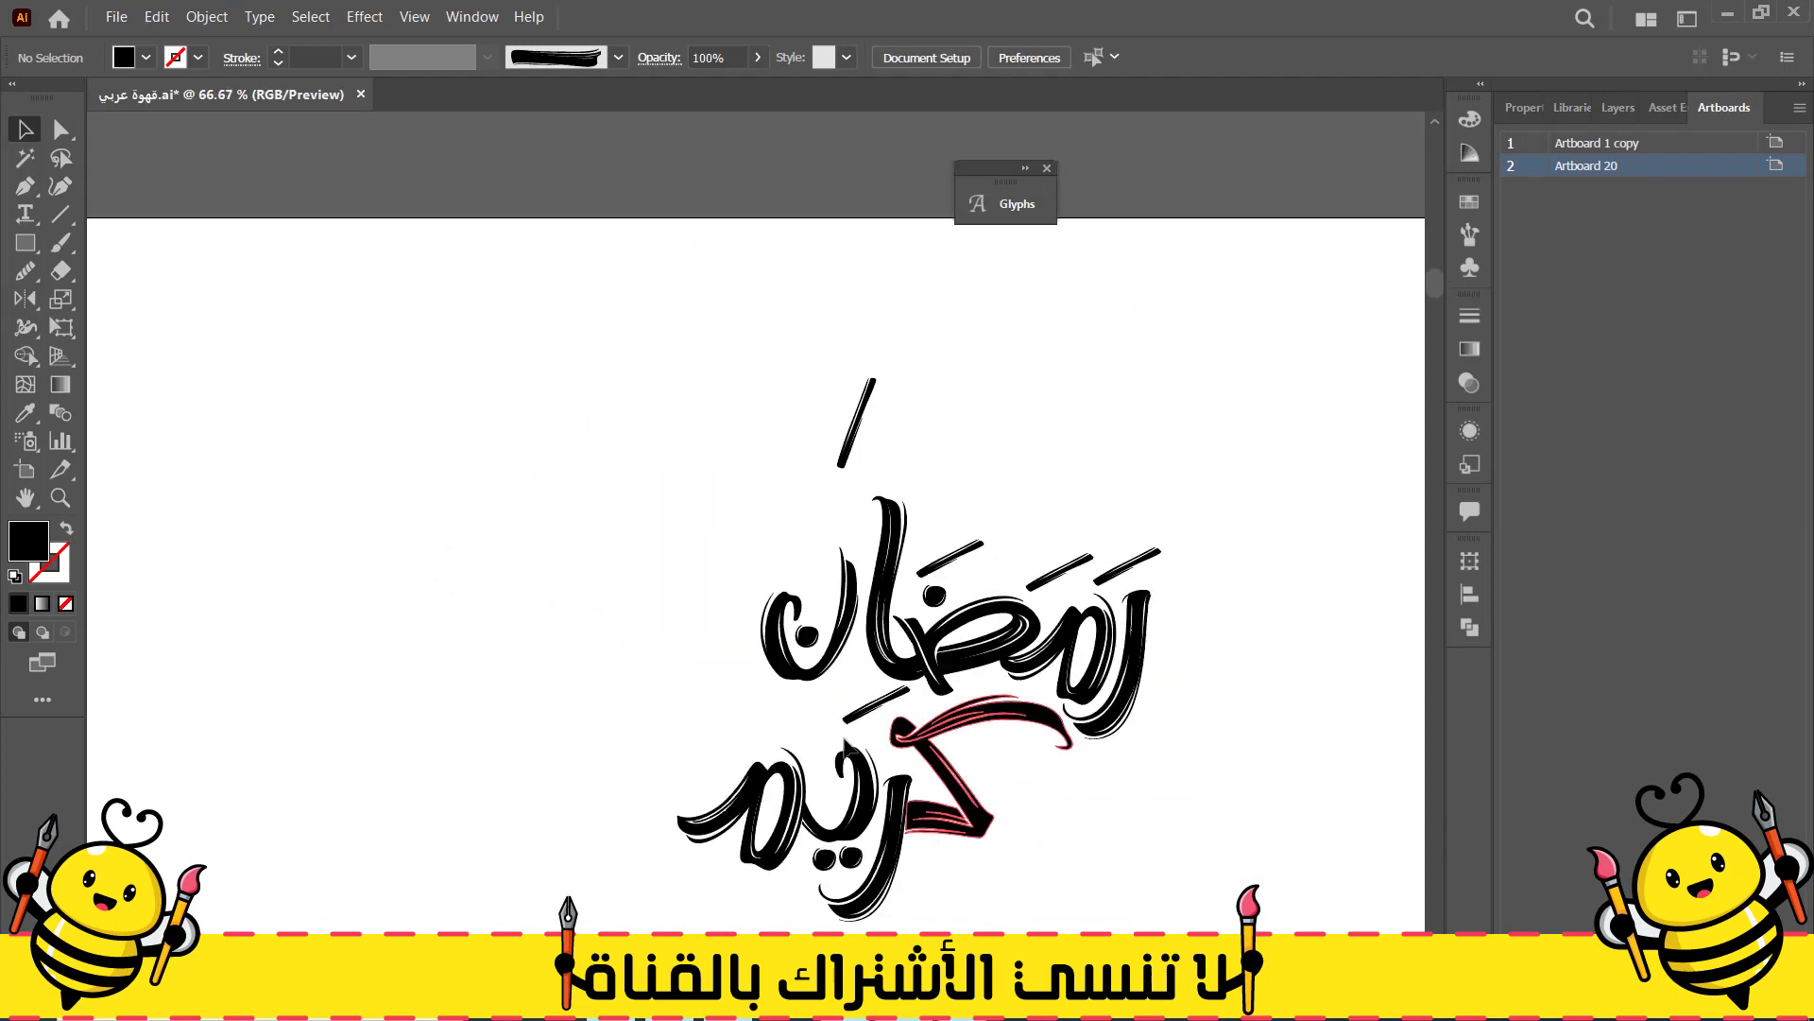
Delete the leftover upright slash above the lettering
drag(726, 708, 820, 764)
drag(954, 489, 553, 472)
key(Delete)
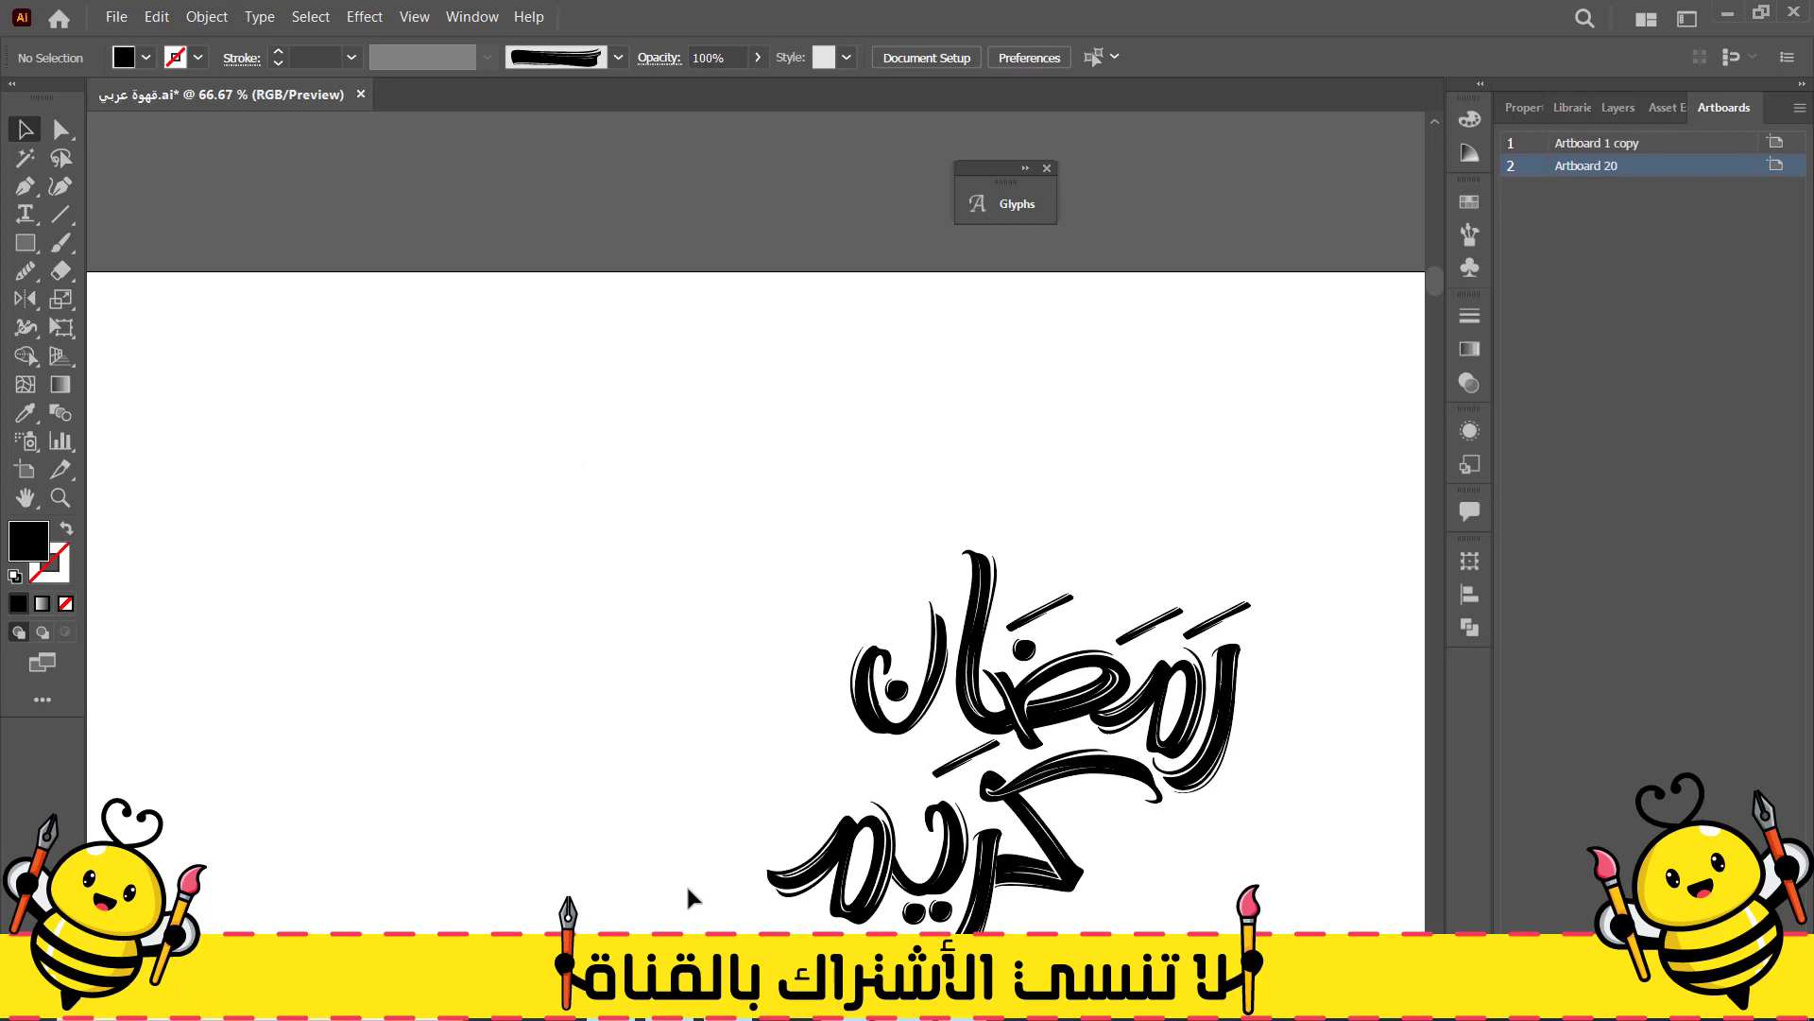
Duplicate the Lorem ipsum sample onto the artboard and replace its text with the Badcats lowercase o glyph
click(1006, 202)
click(992, 205)
scroll(696, 453, down, 2)
drag(666, 526, 781, 549)
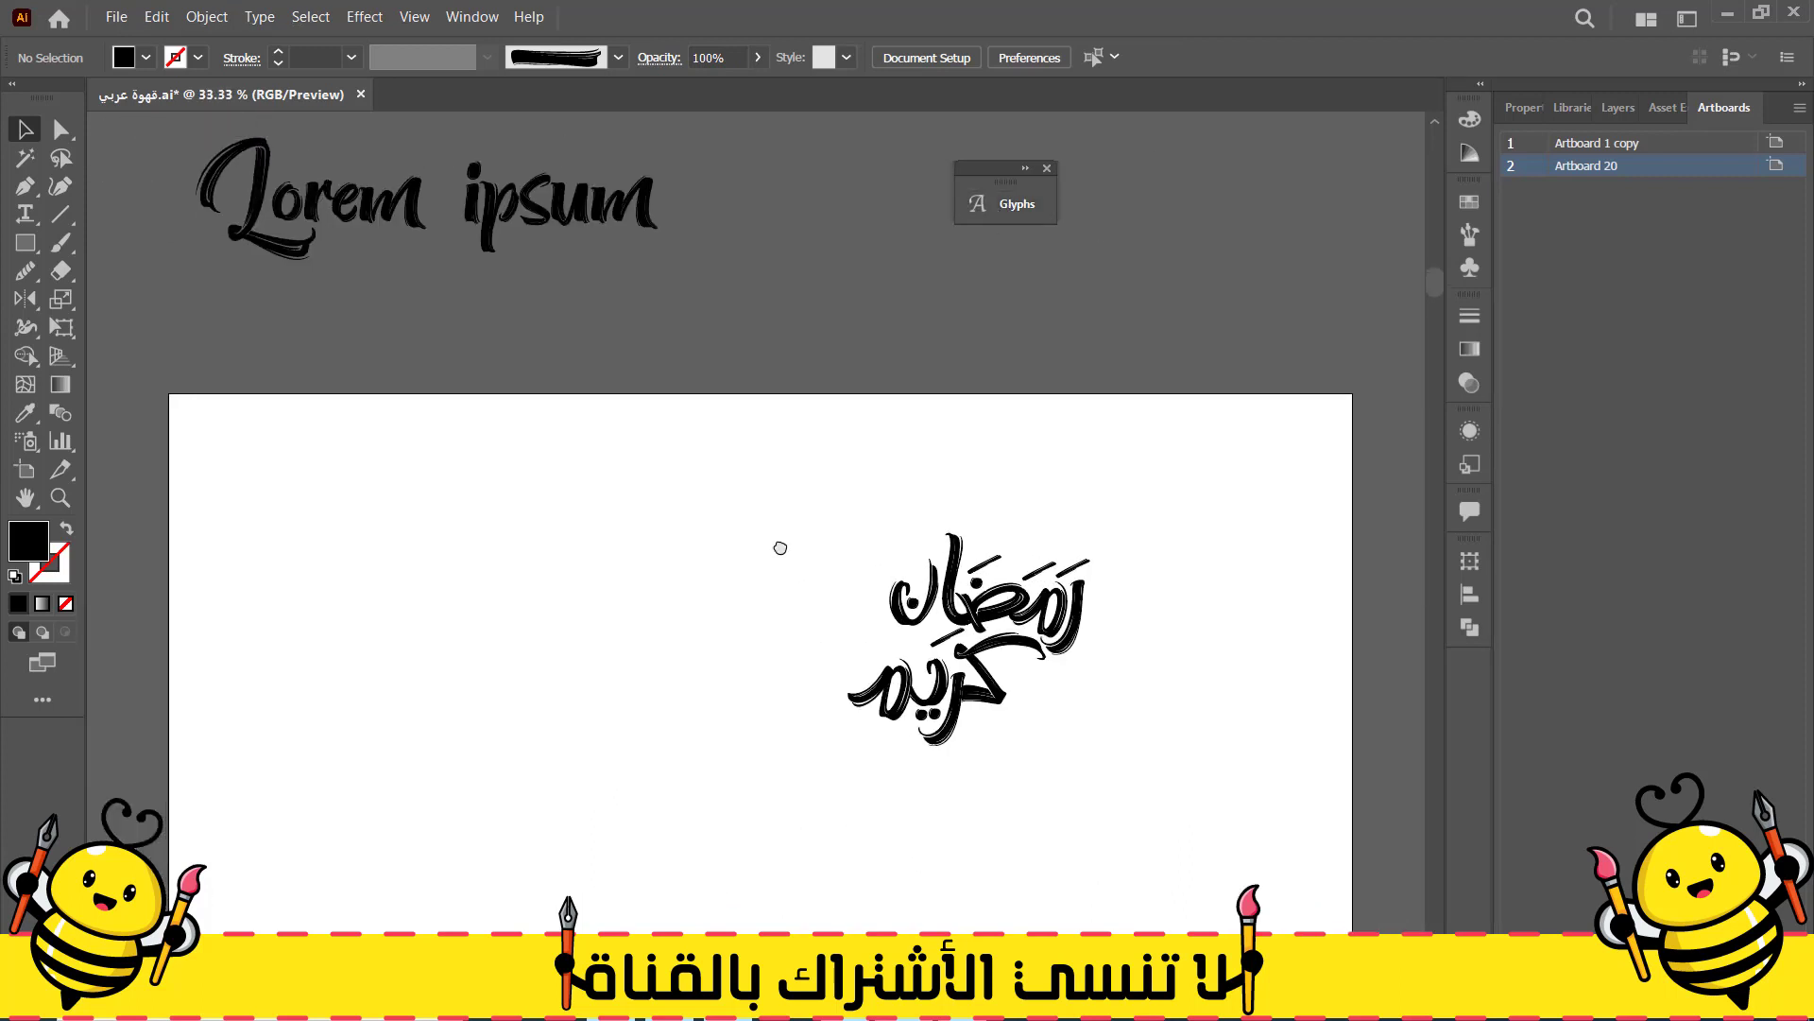
drag(534, 212, 643, 495)
click(995, 204)
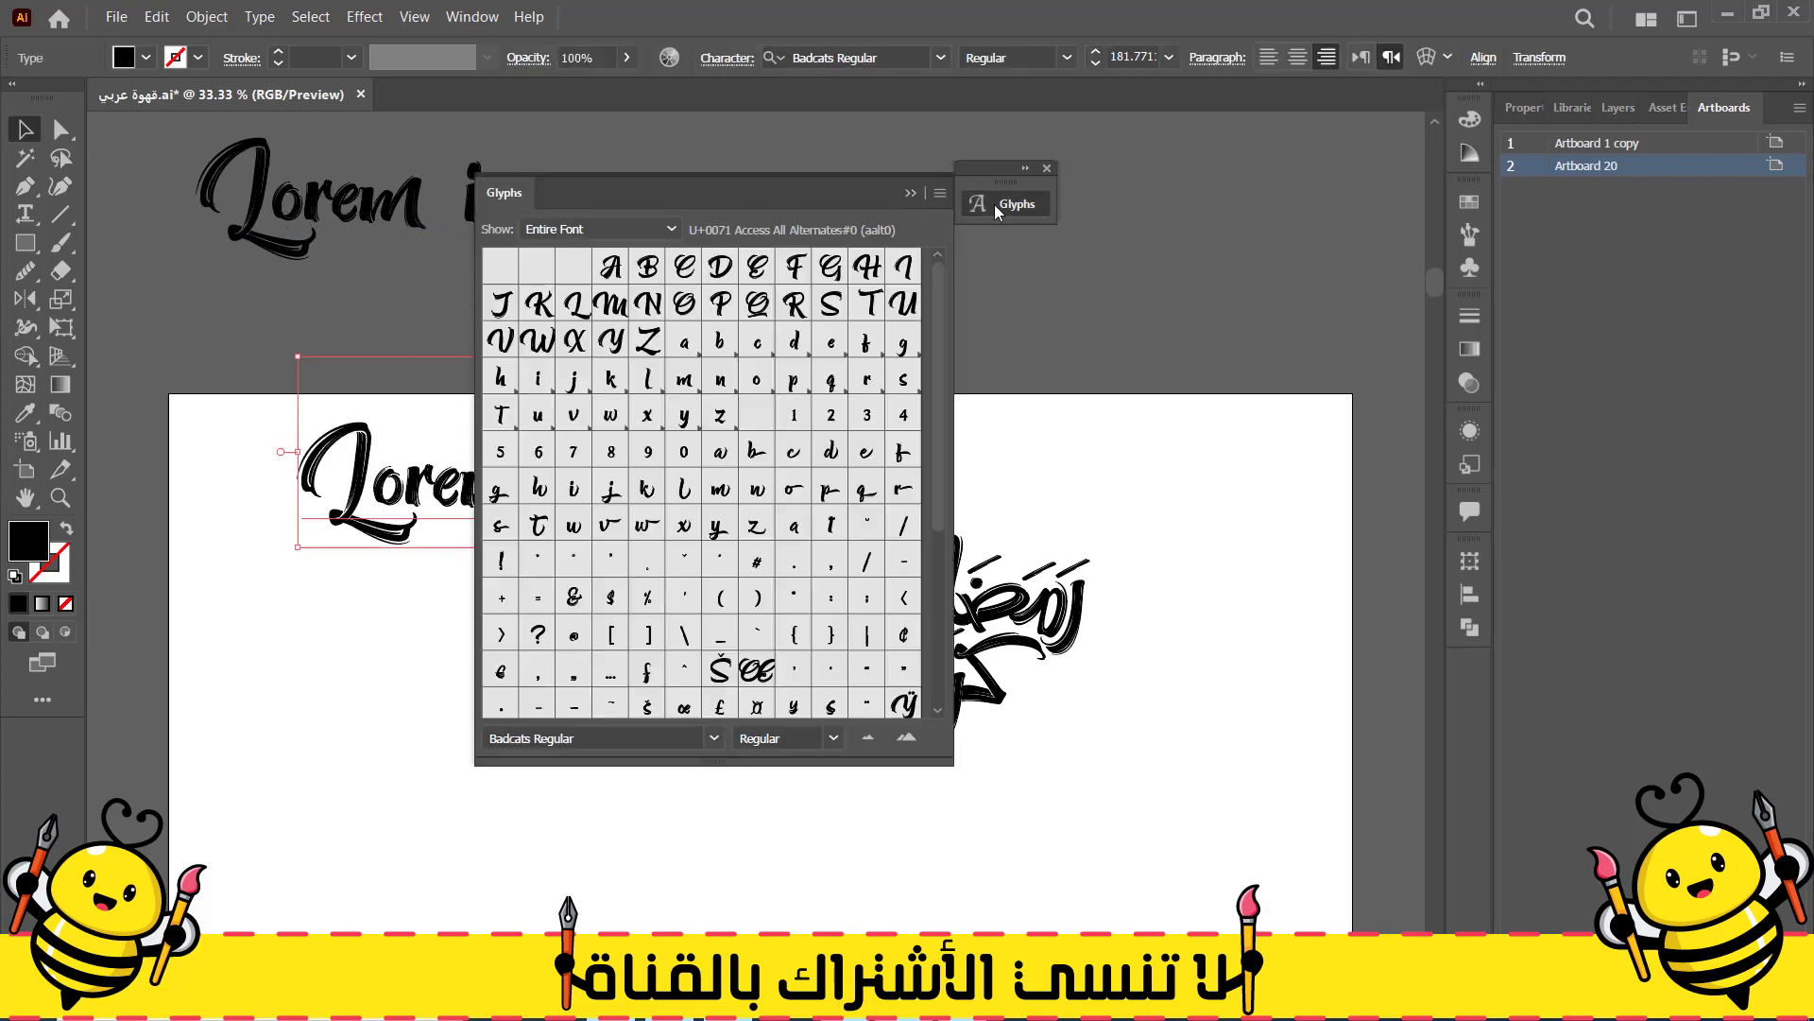
double_click(409, 492)
double_click(755, 389)
click(910, 193)
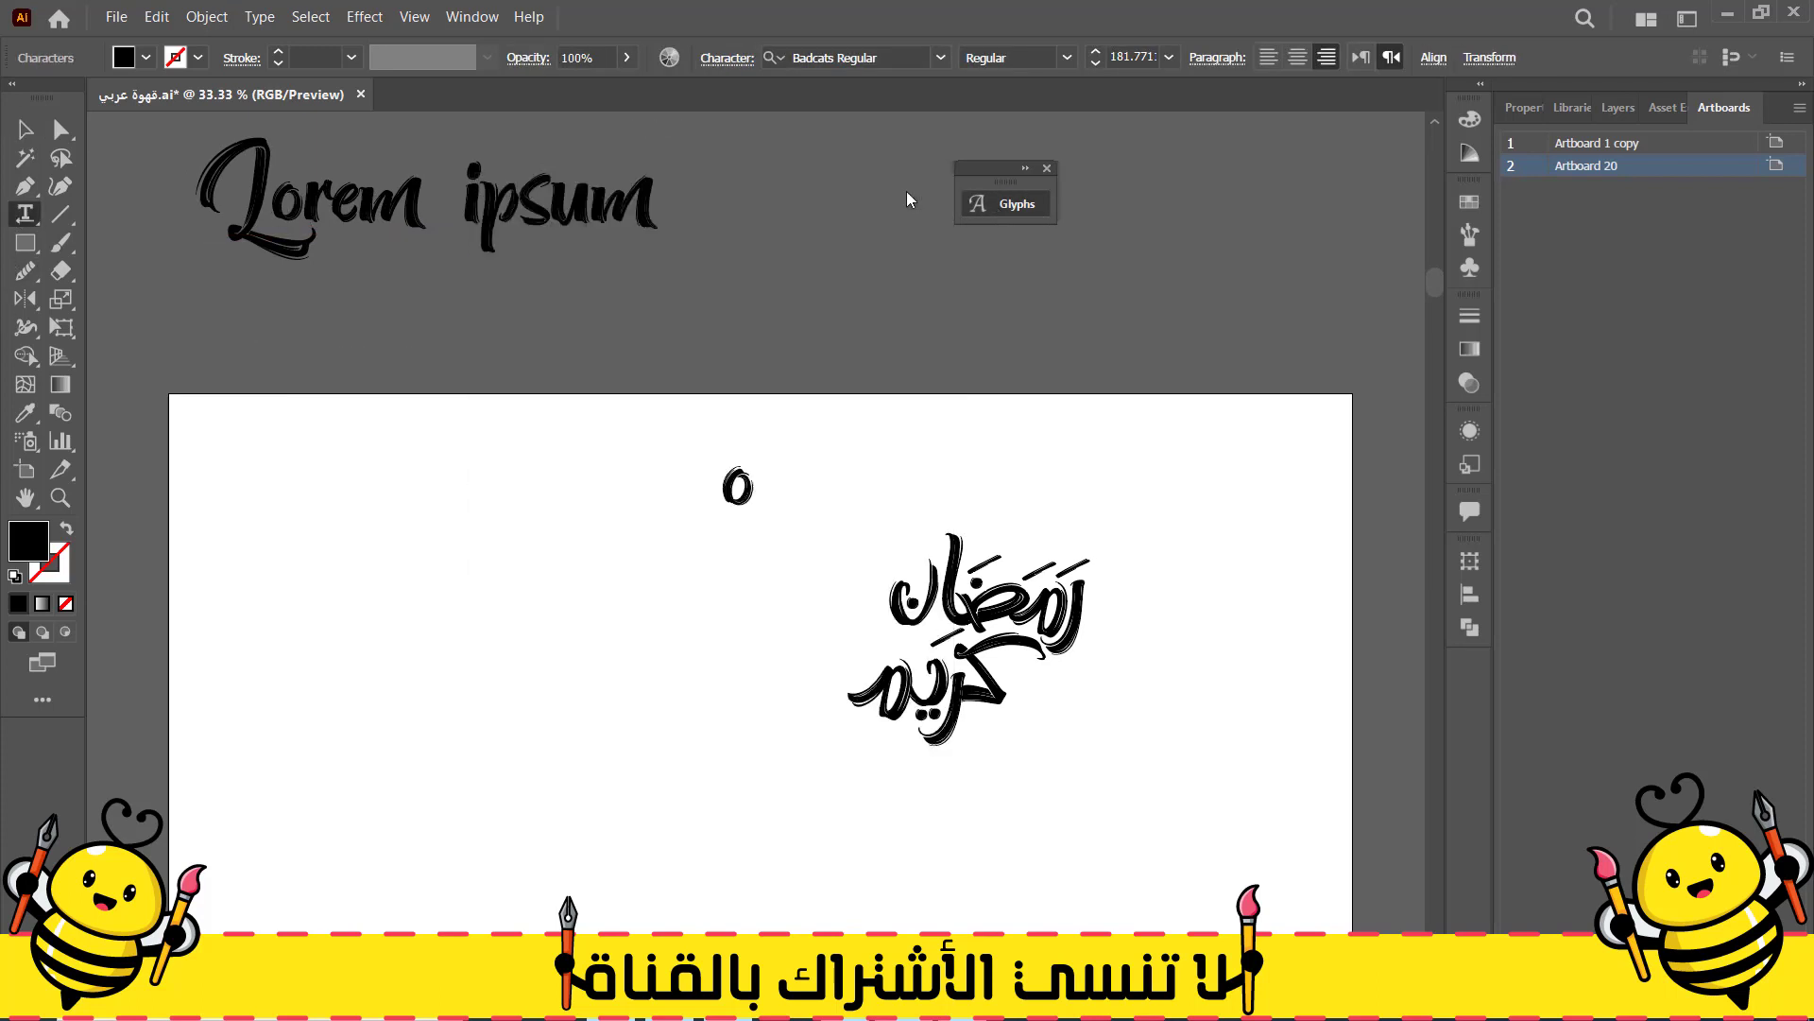
Duplicate the o glyph and convert the copy to outlines
scroll(785, 563, up, 3)
drag(657, 412, 920, 422)
right_click(943, 473)
click(1011, 652)
Scale the outlined o down to about half size and place it as a sukun above the final ن of رمضان
drag(895, 400, 1093, 493)
click(1093, 495)
drag(892, 414, 1174, 575)
click(992, 638)
drag(961, 643, 673, 465)
drag(881, 390, 870, 397)
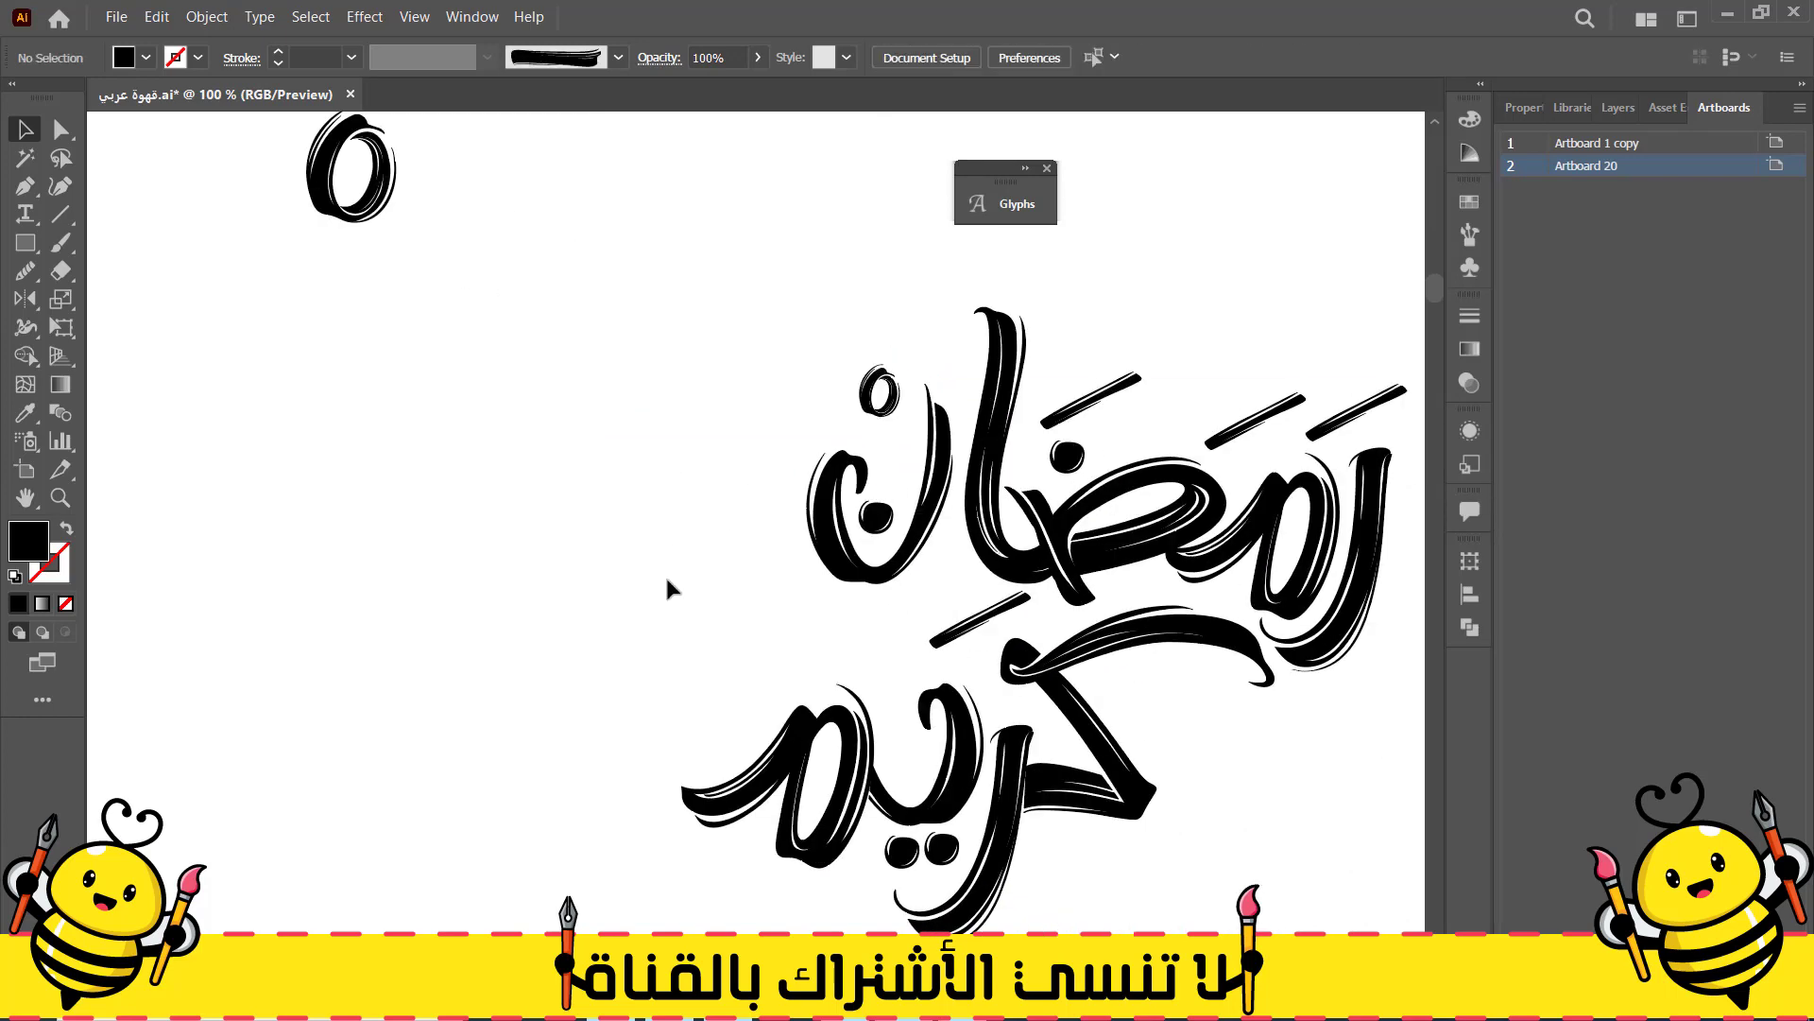
Draw an open Pen path inside the ك, curving beneath its top stroke and running down along its diagonal stem
drag(669, 592, 547, 453)
key(p)
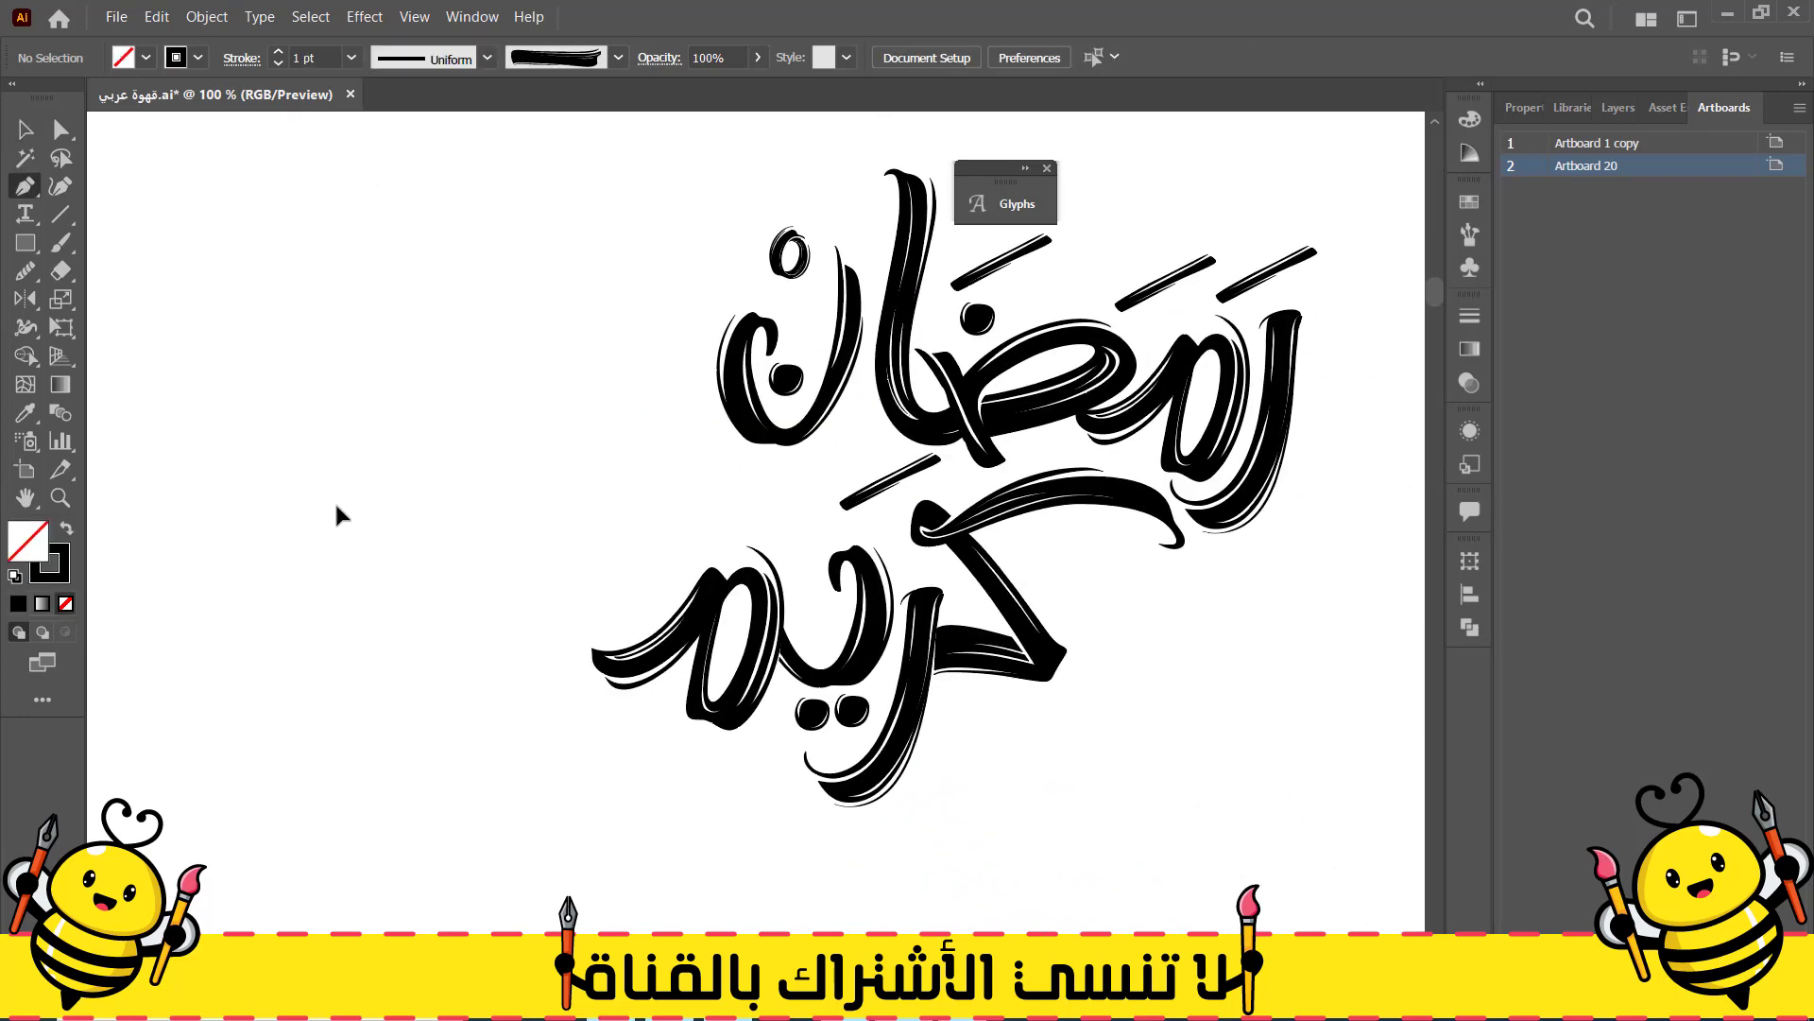
scroll(1120, 544, up, 2)
click(1105, 509)
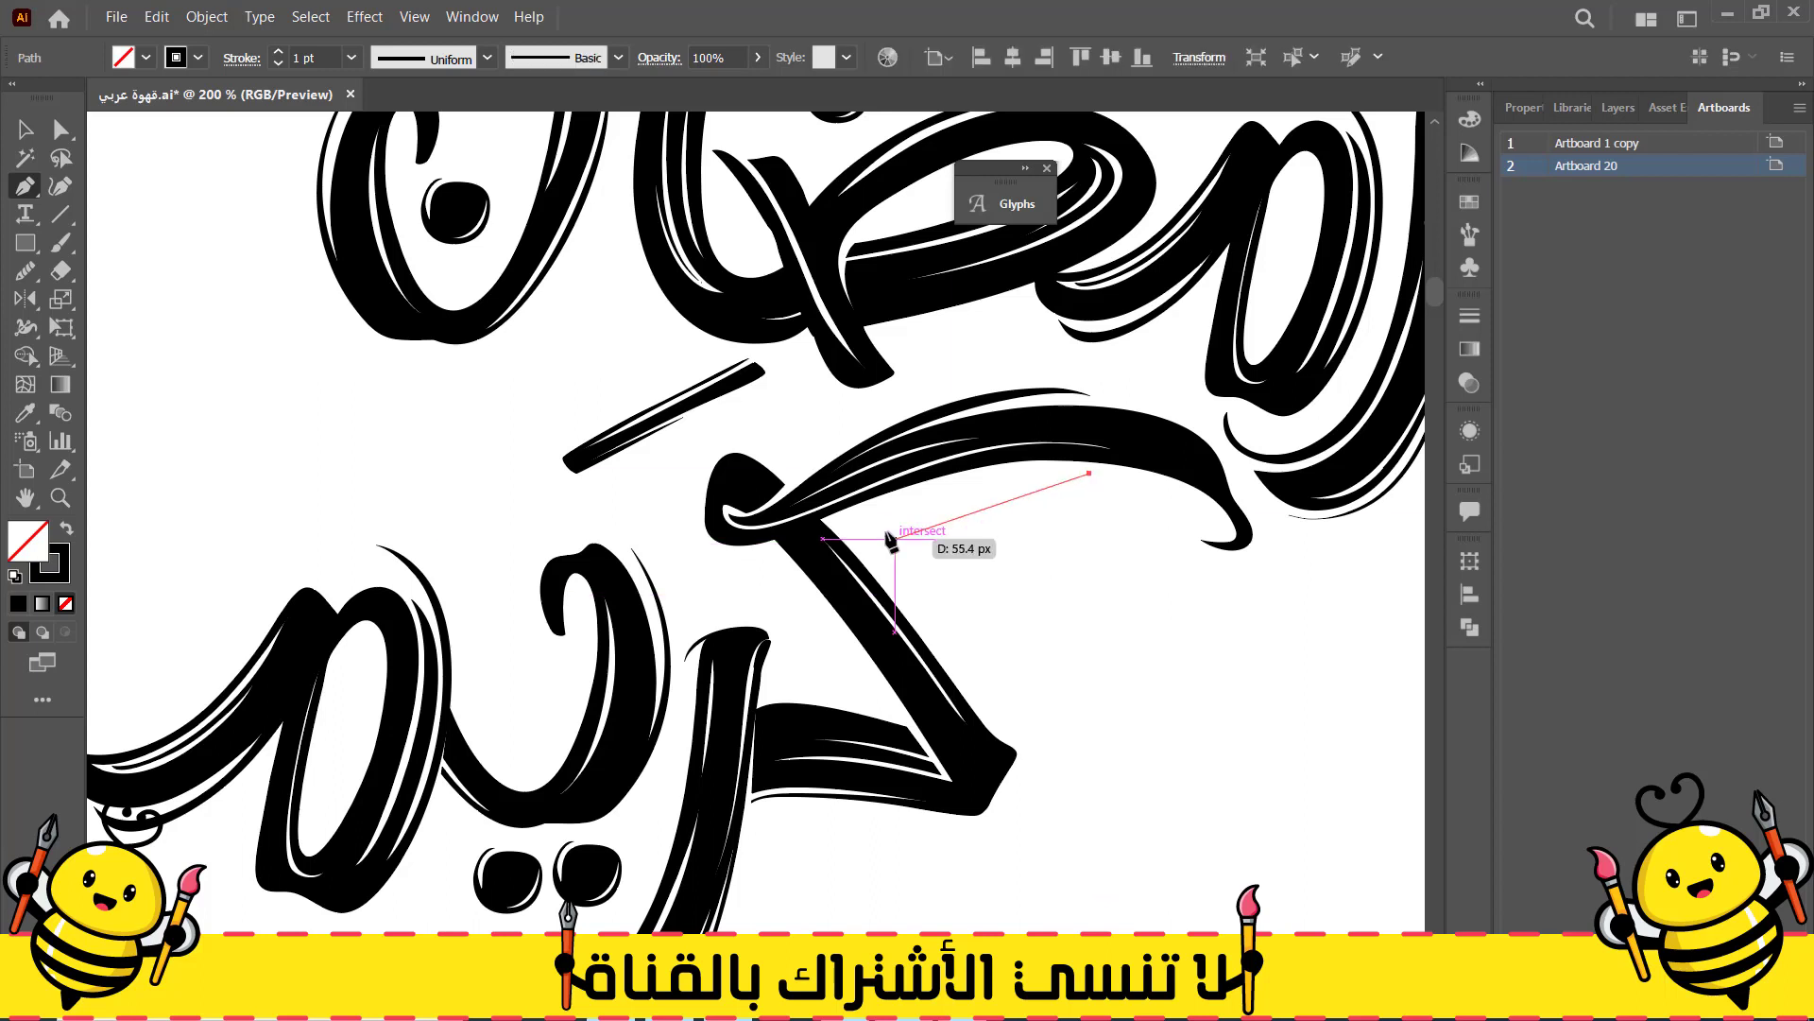
drag(865, 526, 768, 584)
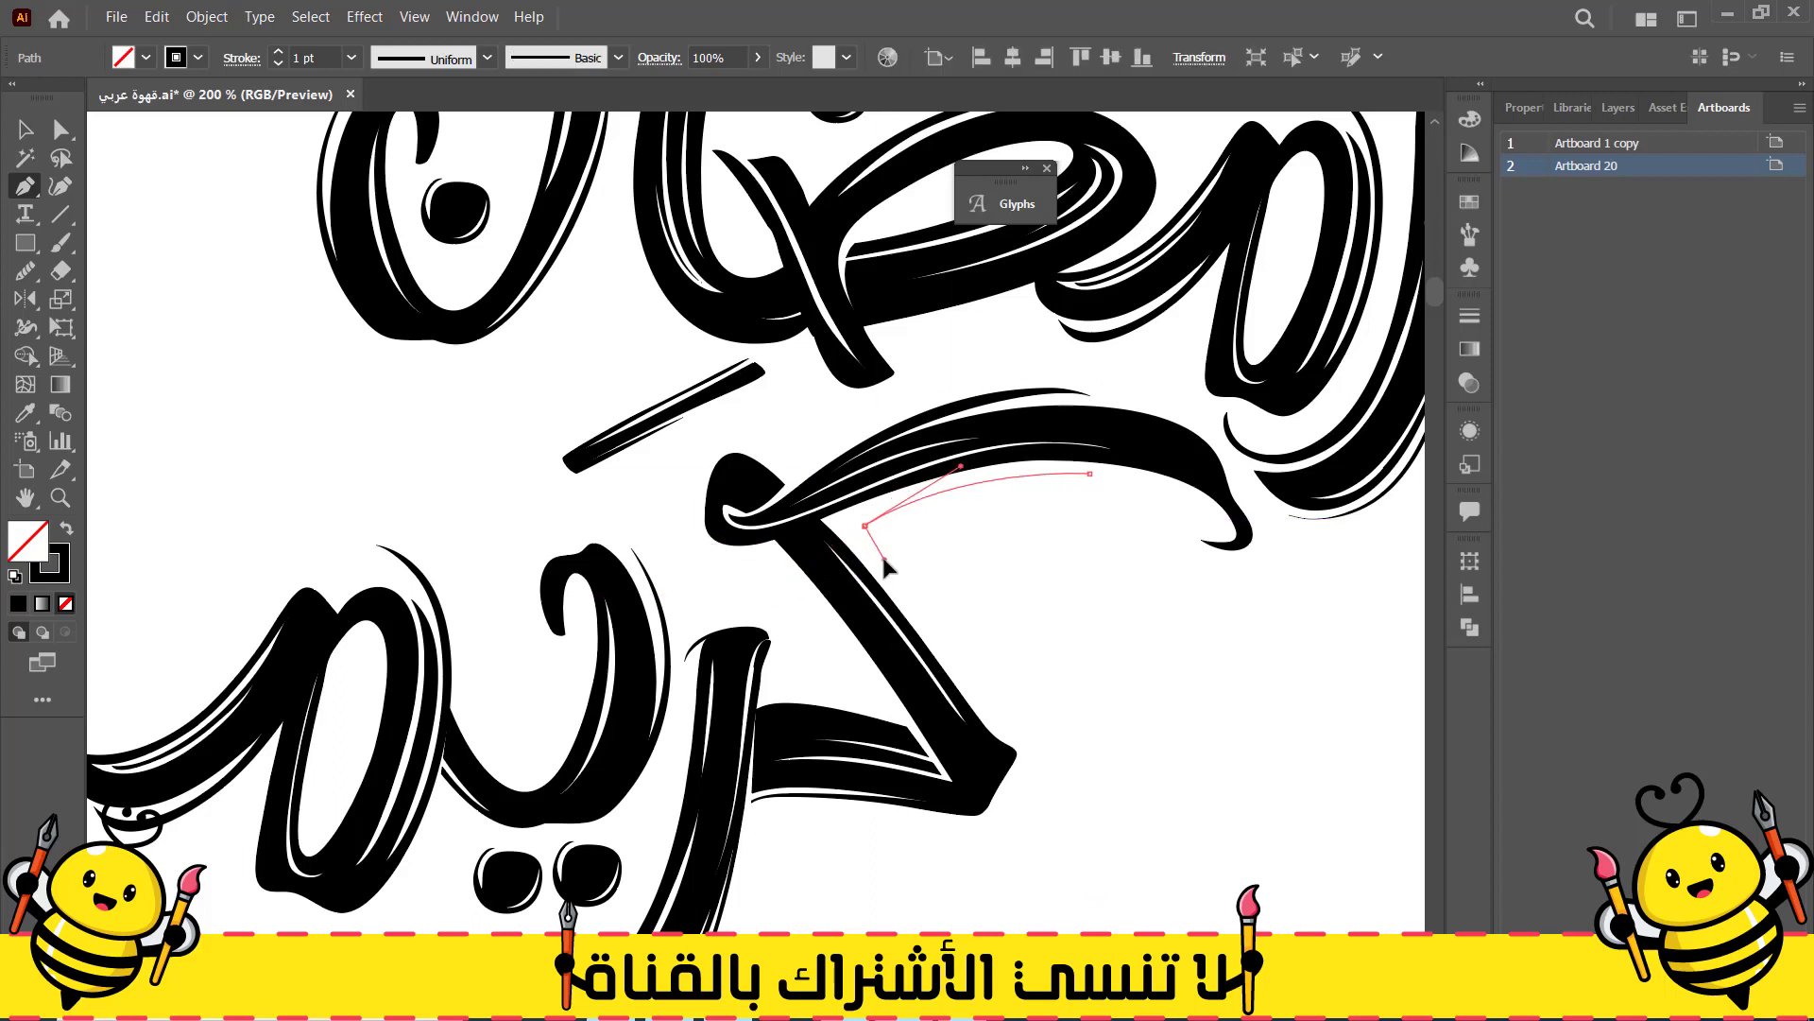
click(985, 701)
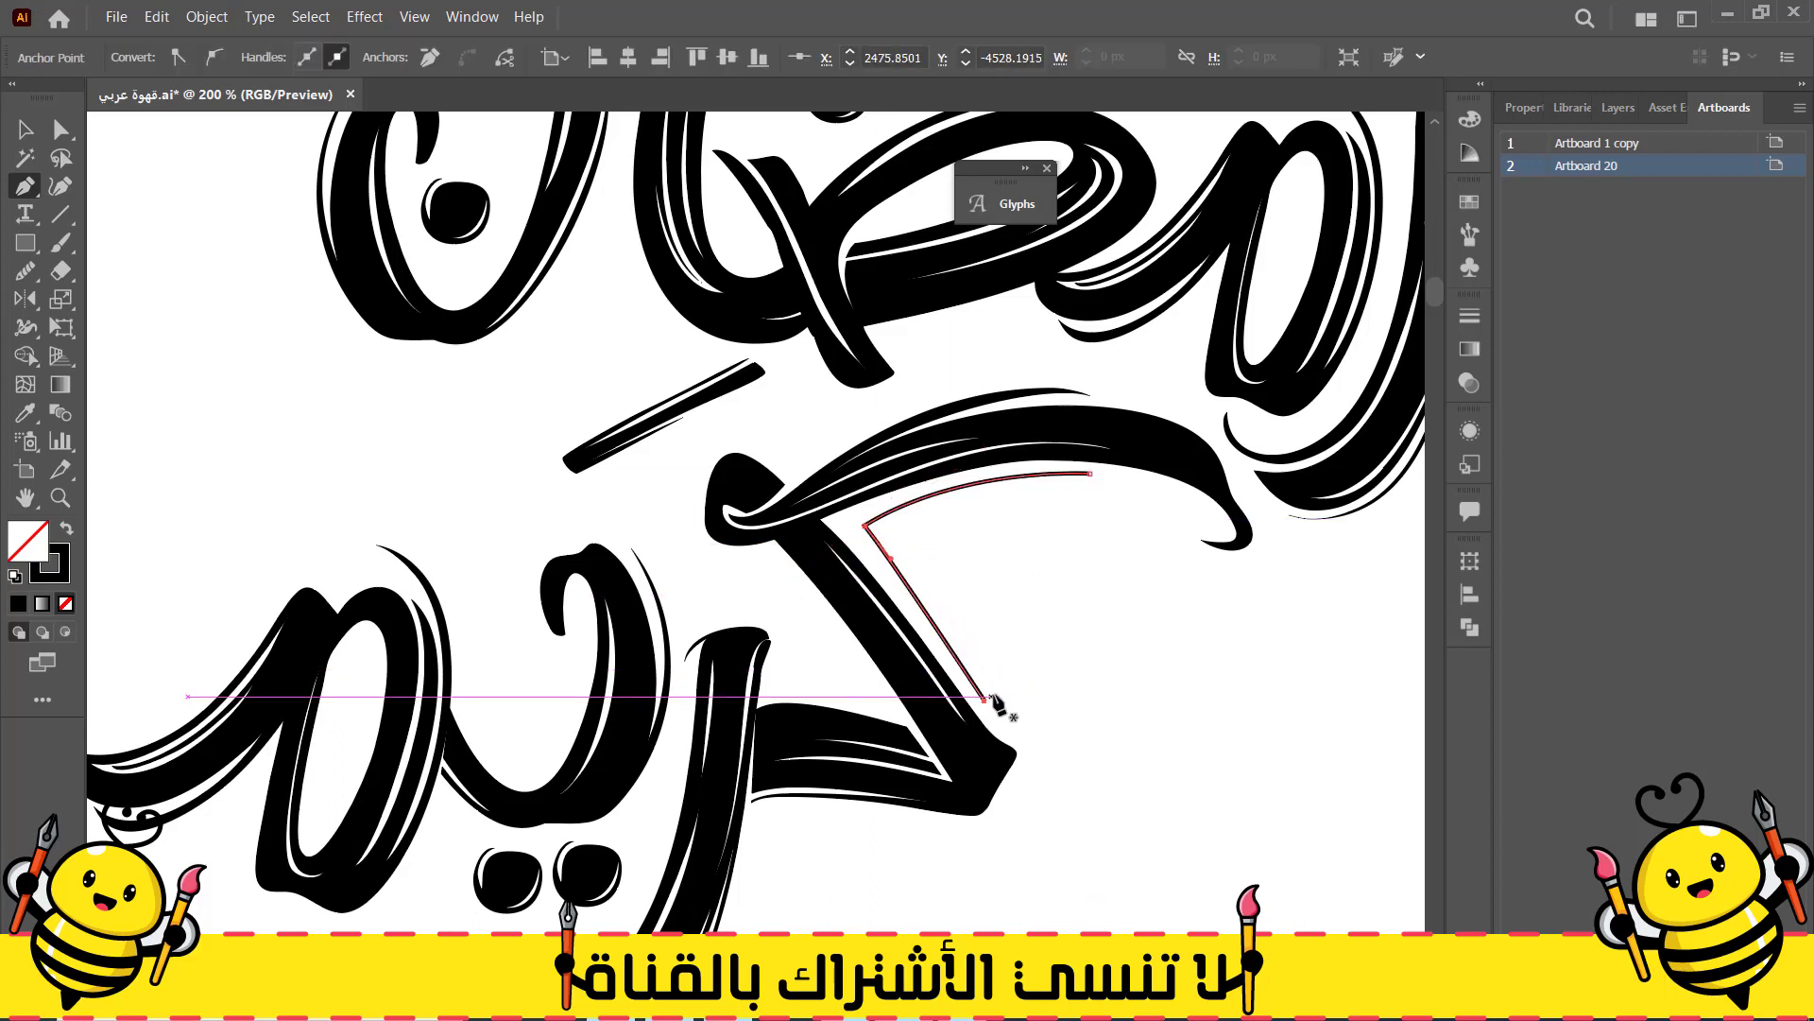
Set the new accent path's stroke weight to 3 pt, apply the elliptical tapered width profile and deselect it
click(1469, 316)
click(1262, 335)
click(1262, 335)
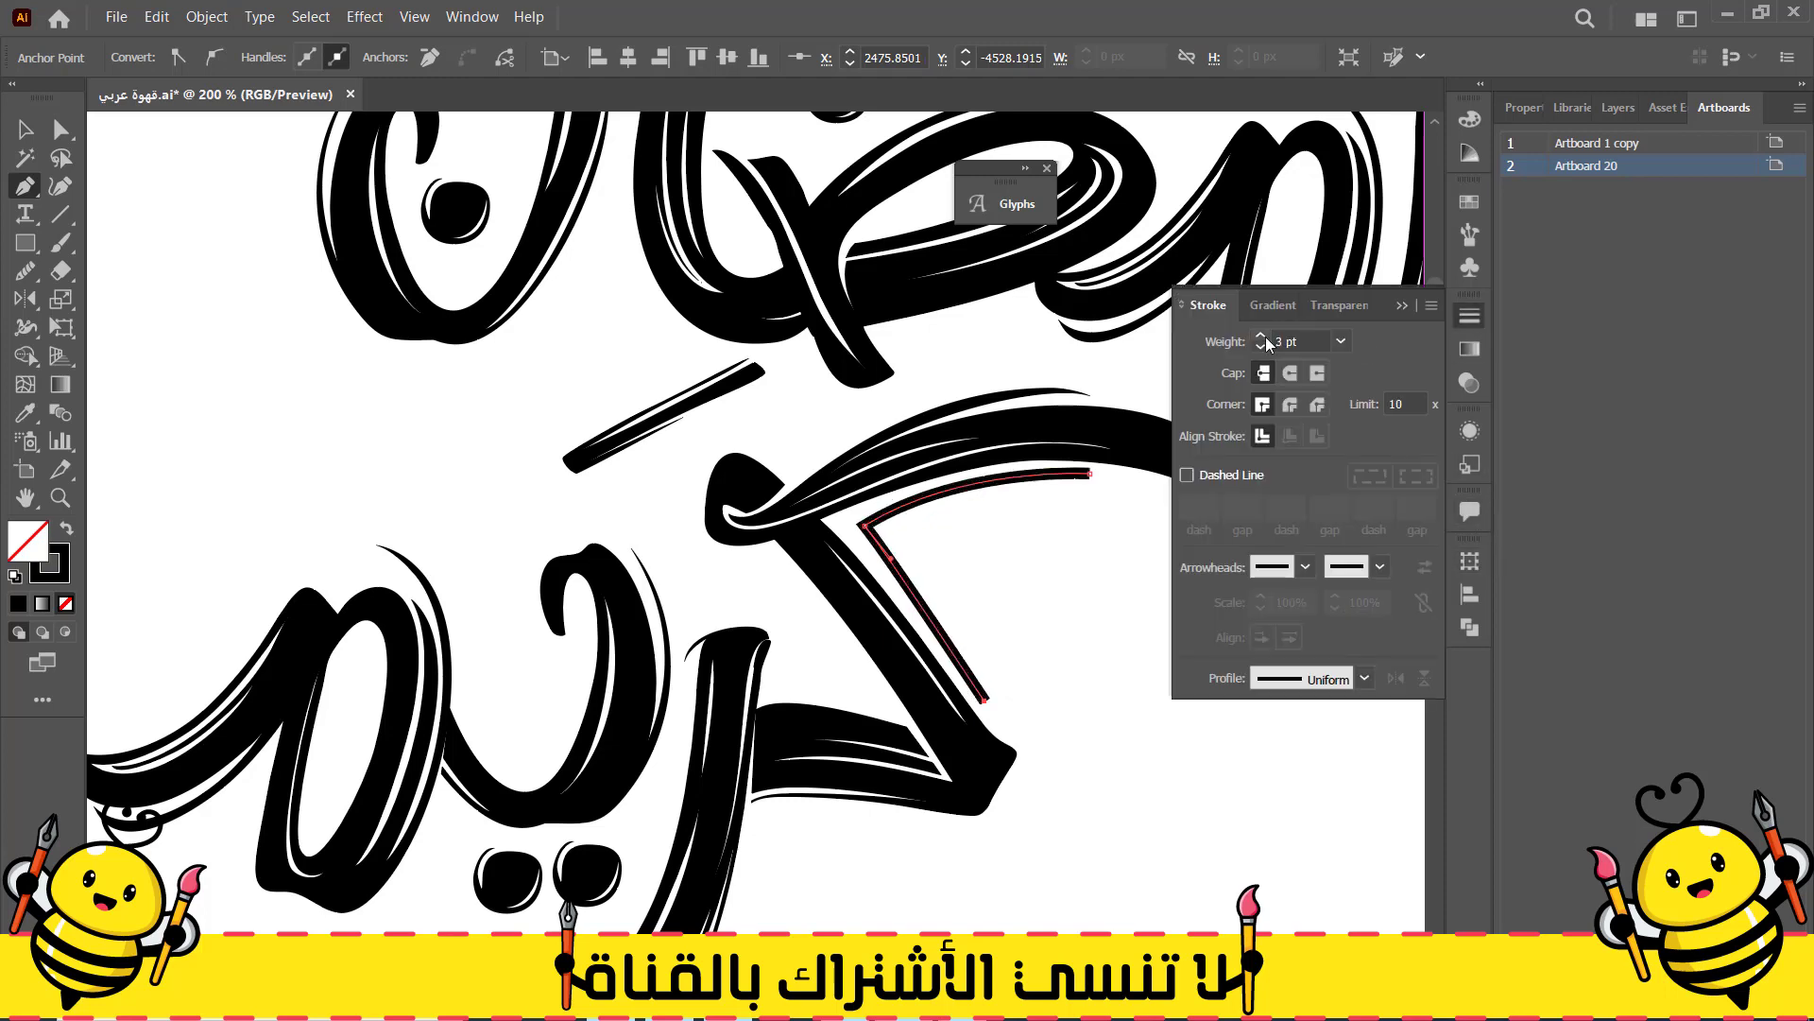
click(1324, 681)
click(1295, 446)
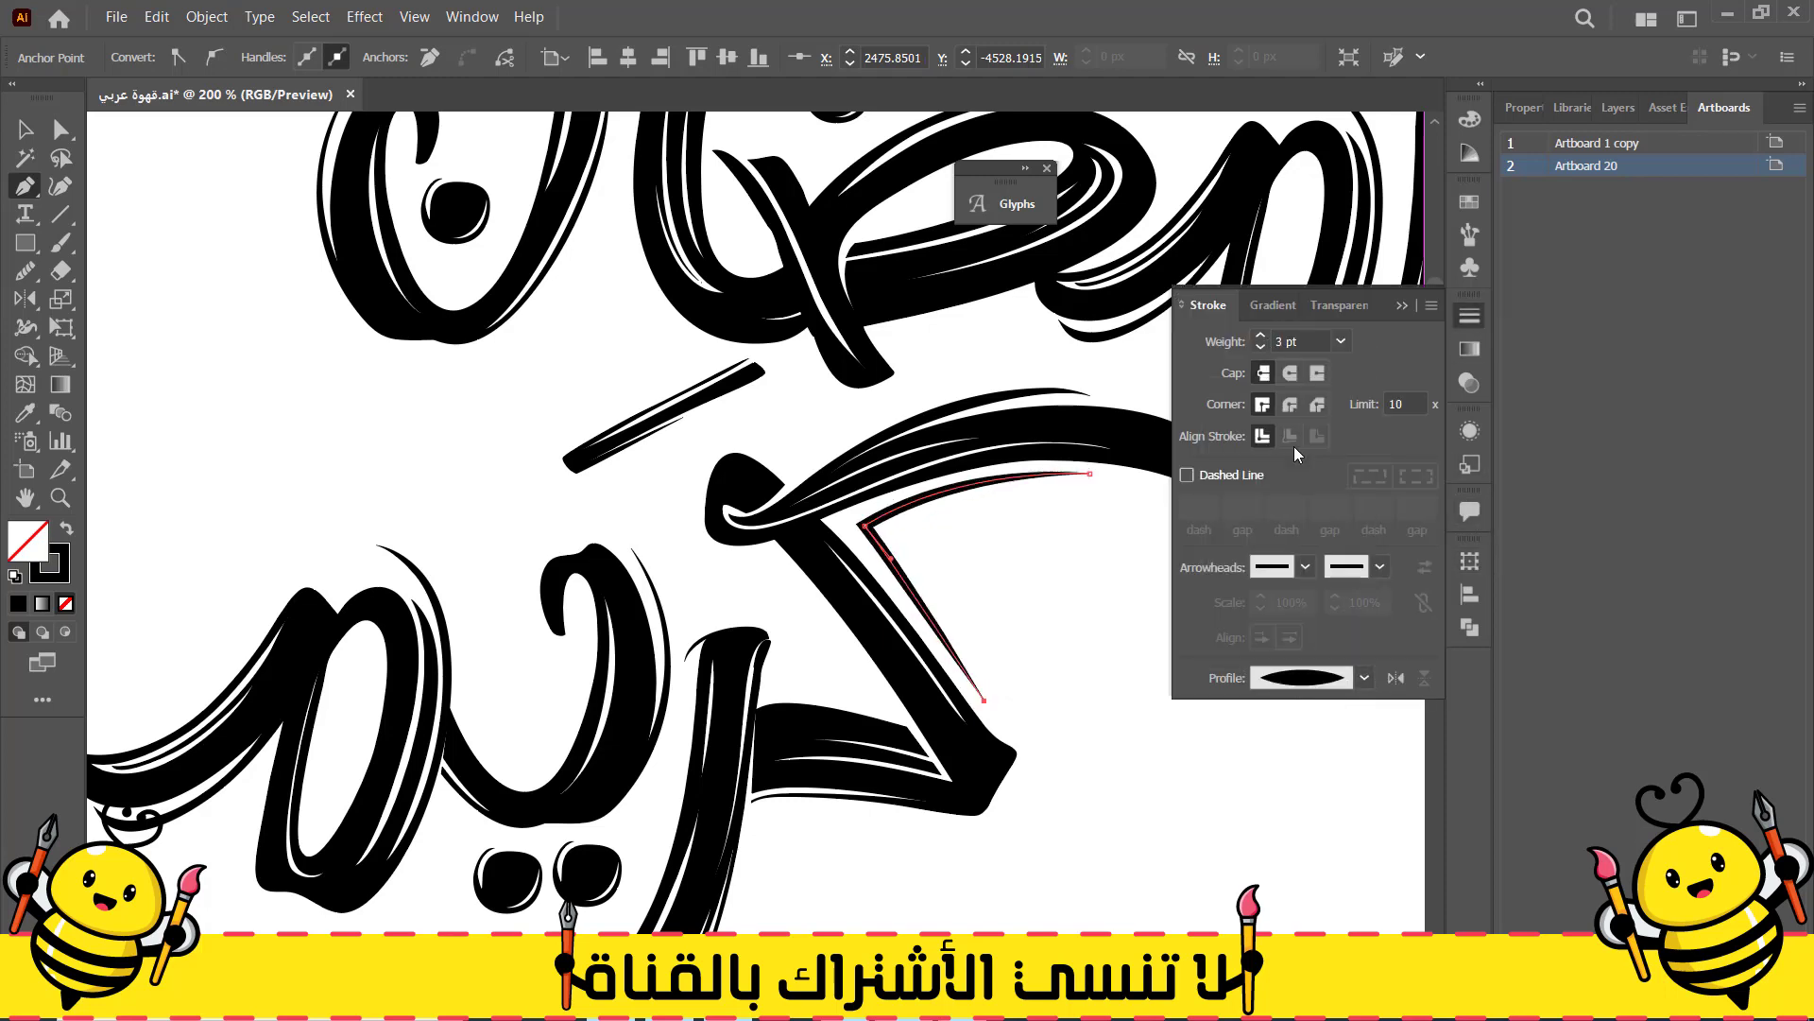
click(25, 131)
click(153, 346)
scroll(210, 397, down, 2)
drag(207, 404, 508, 463)
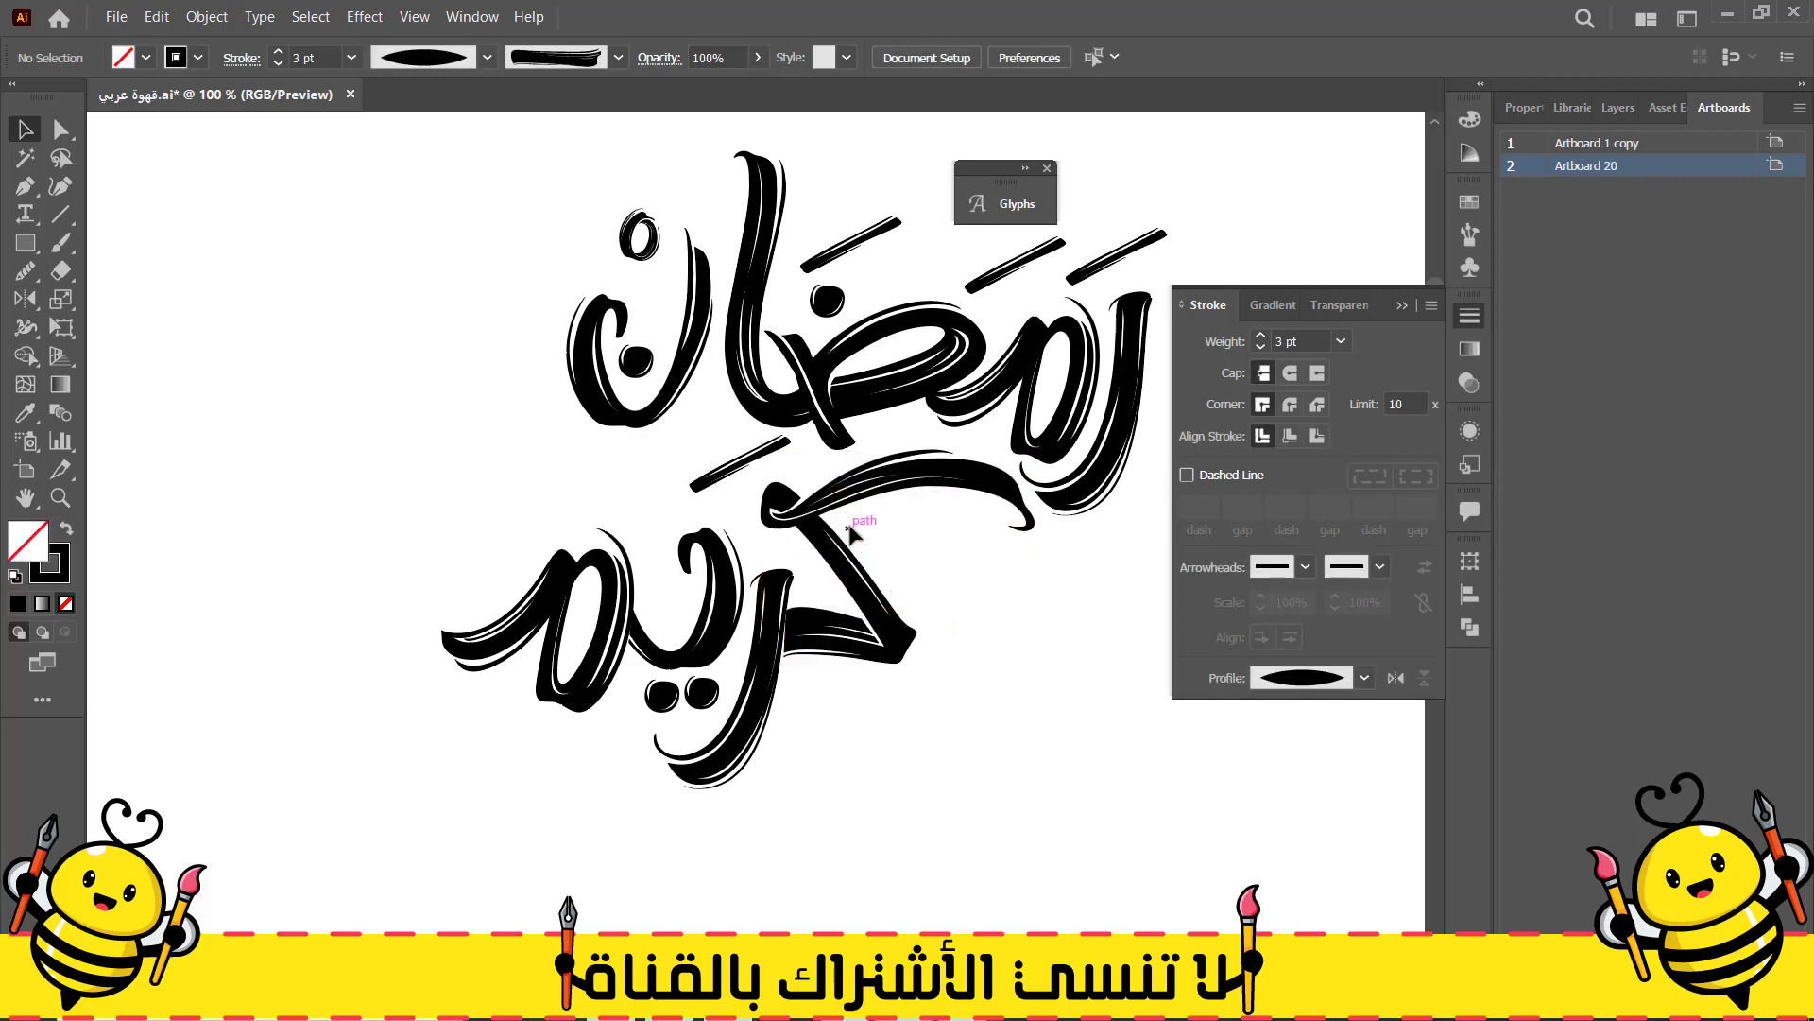
Duplicate the sukun from above the ن and place the copy above the final م of كريم
drag(514, 483, 614, 548)
scroll(601, 531, down, 1)
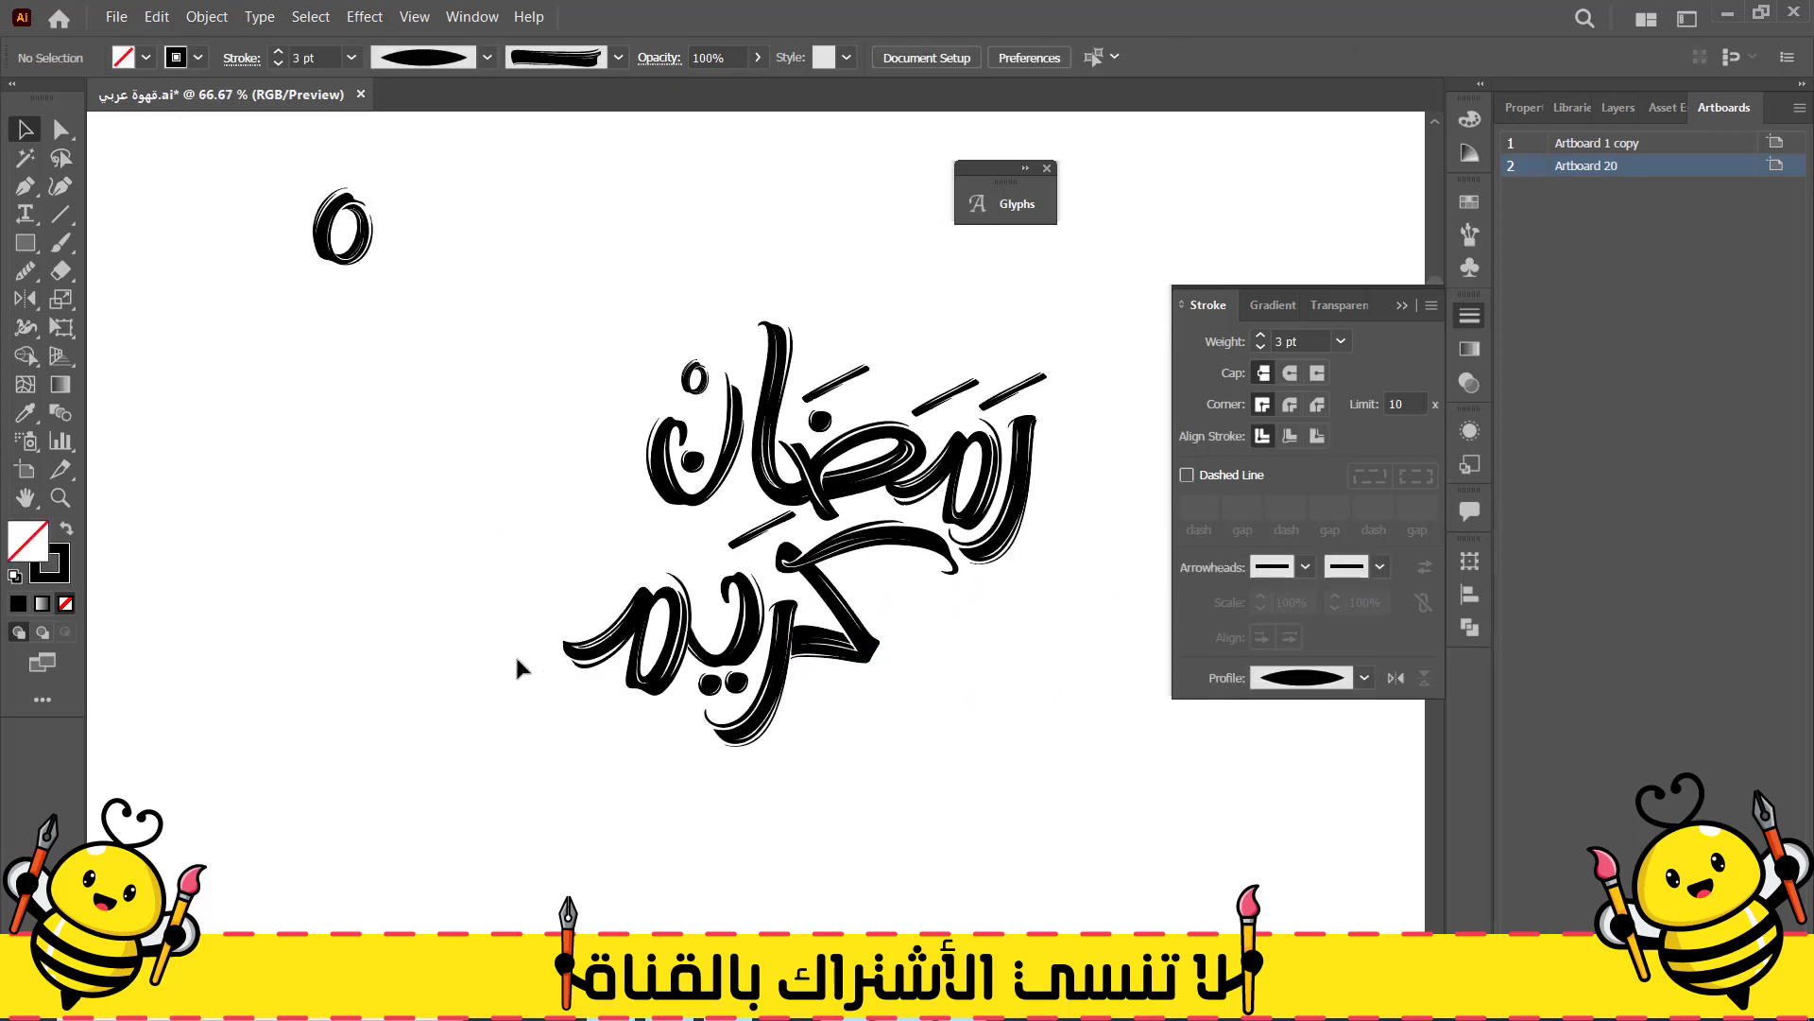
scroll(610, 589, up, 1)
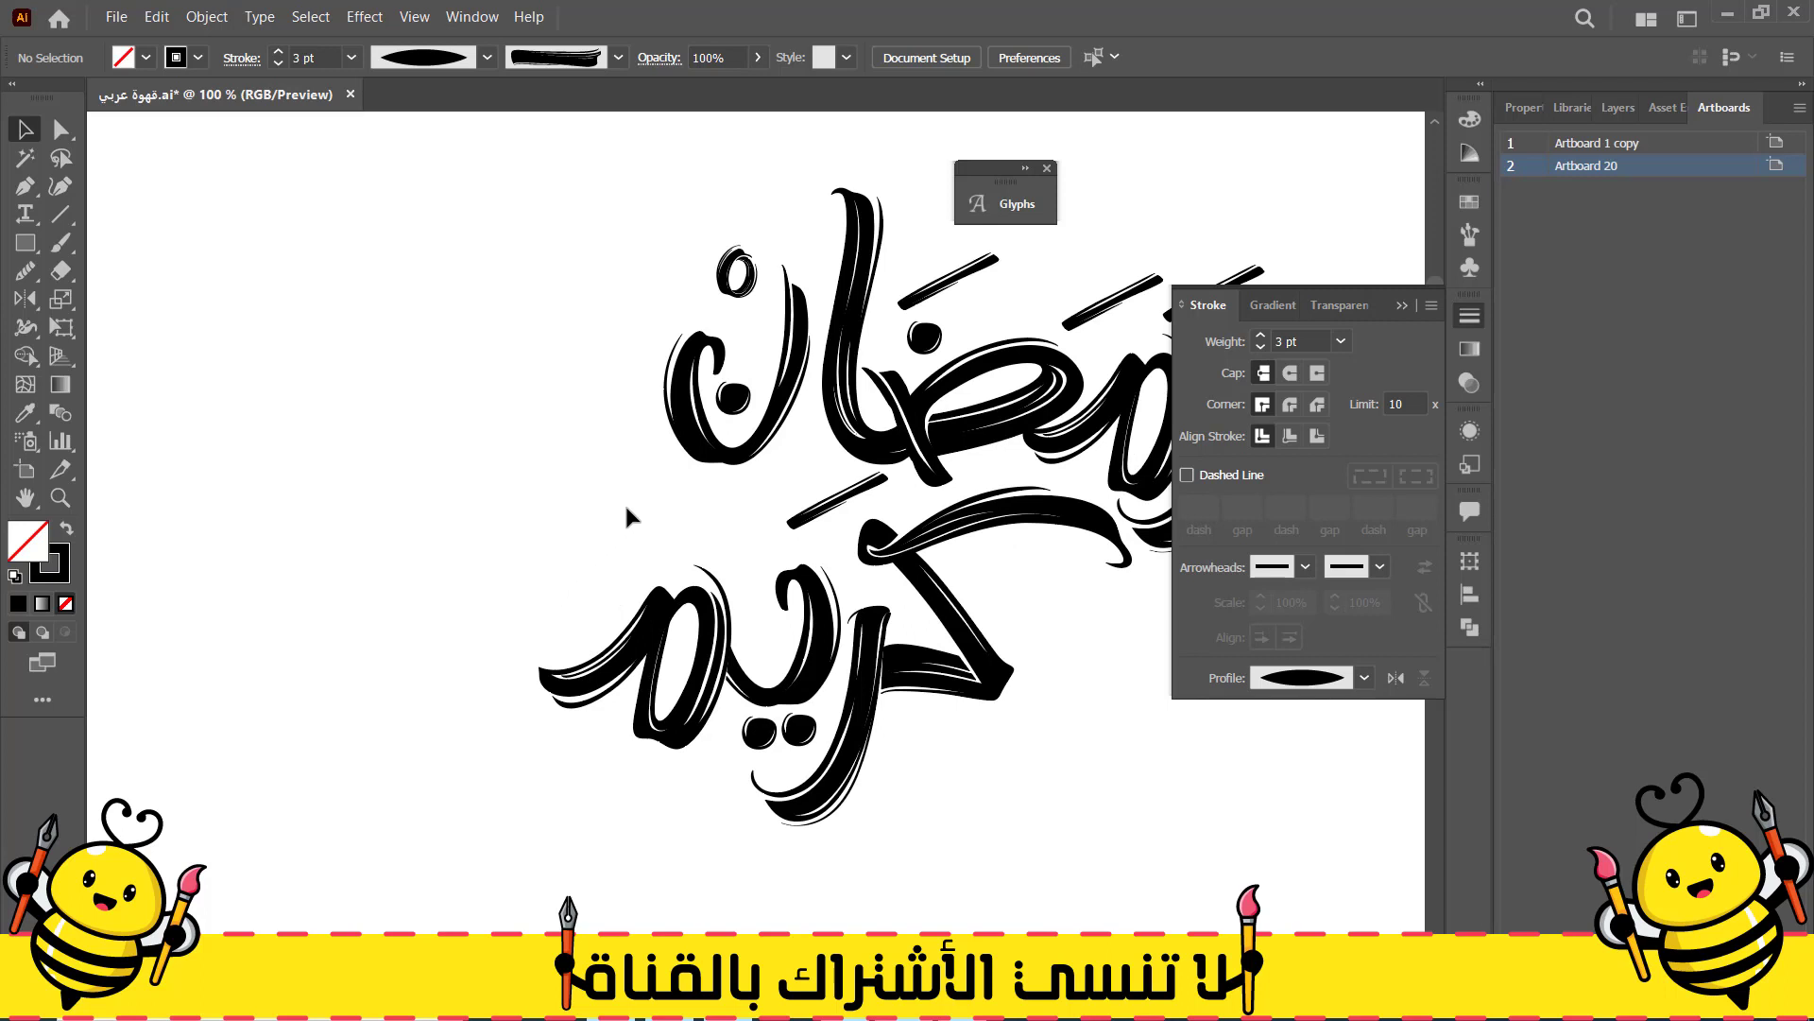
scroll(544, 520, down, 1)
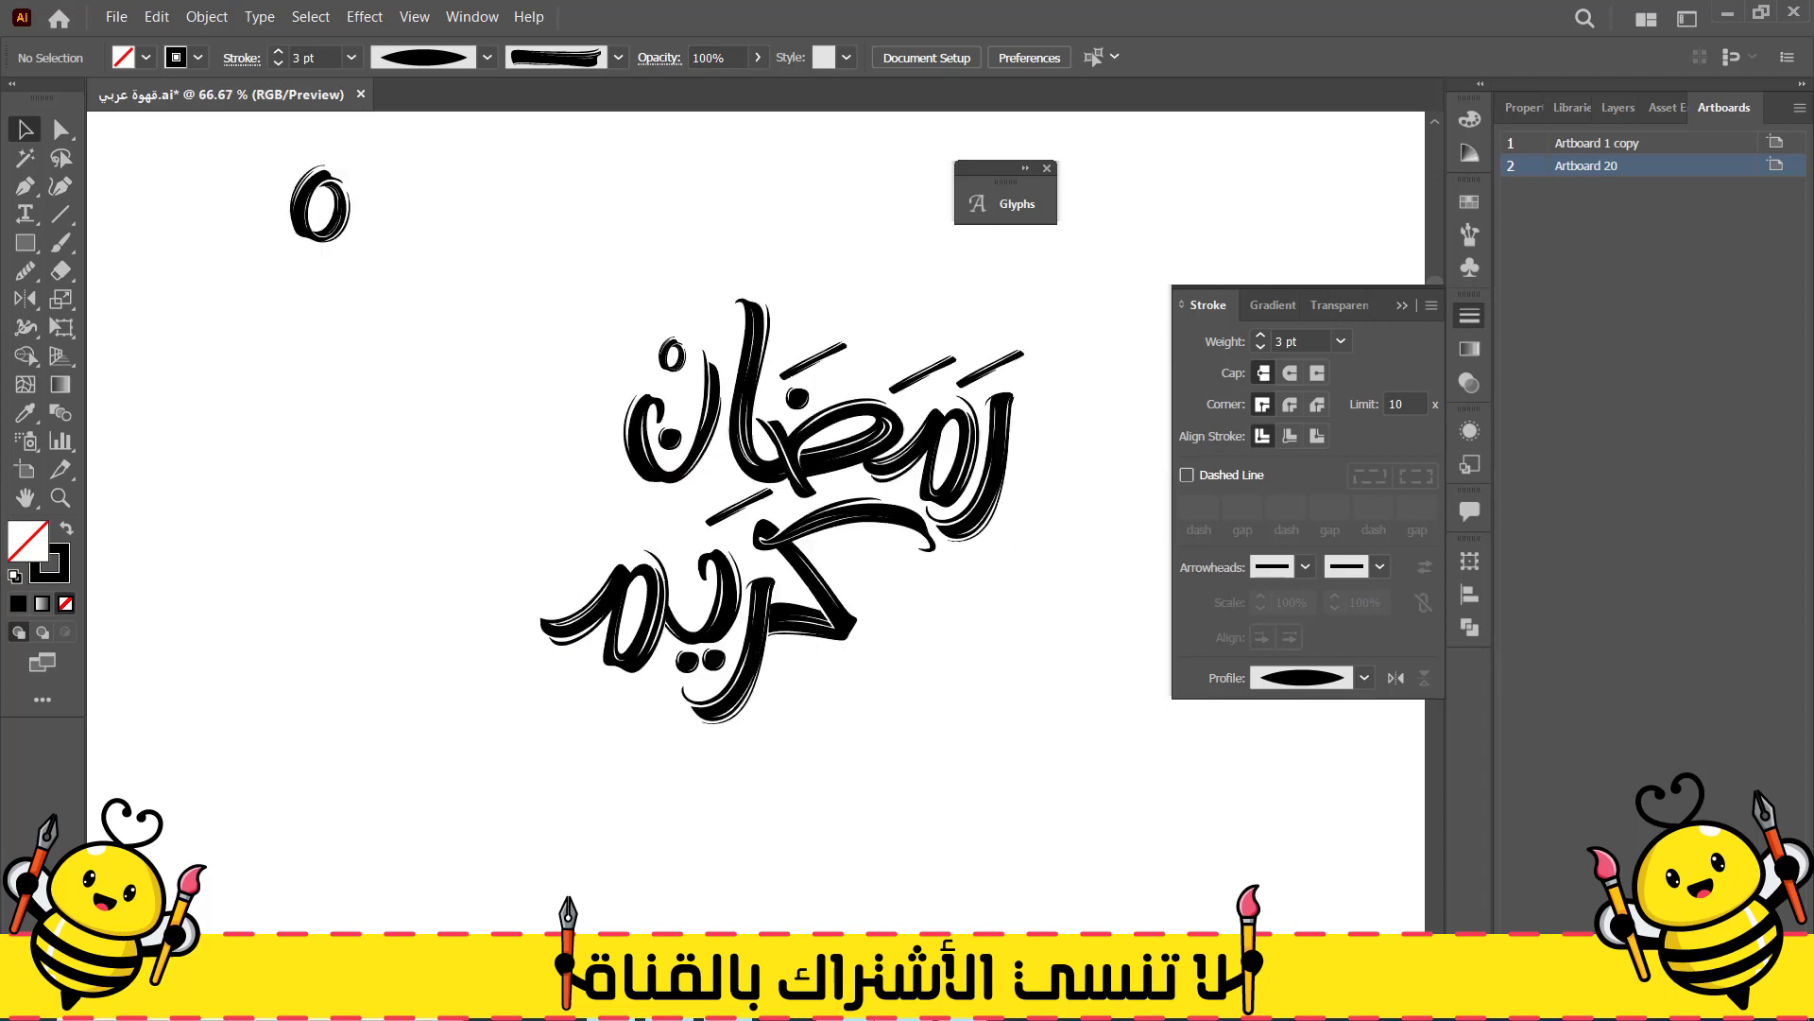
key(F10)
drag(679, 356, 673, 532)
click(573, 537)
drag(540, 519, 639, 530)
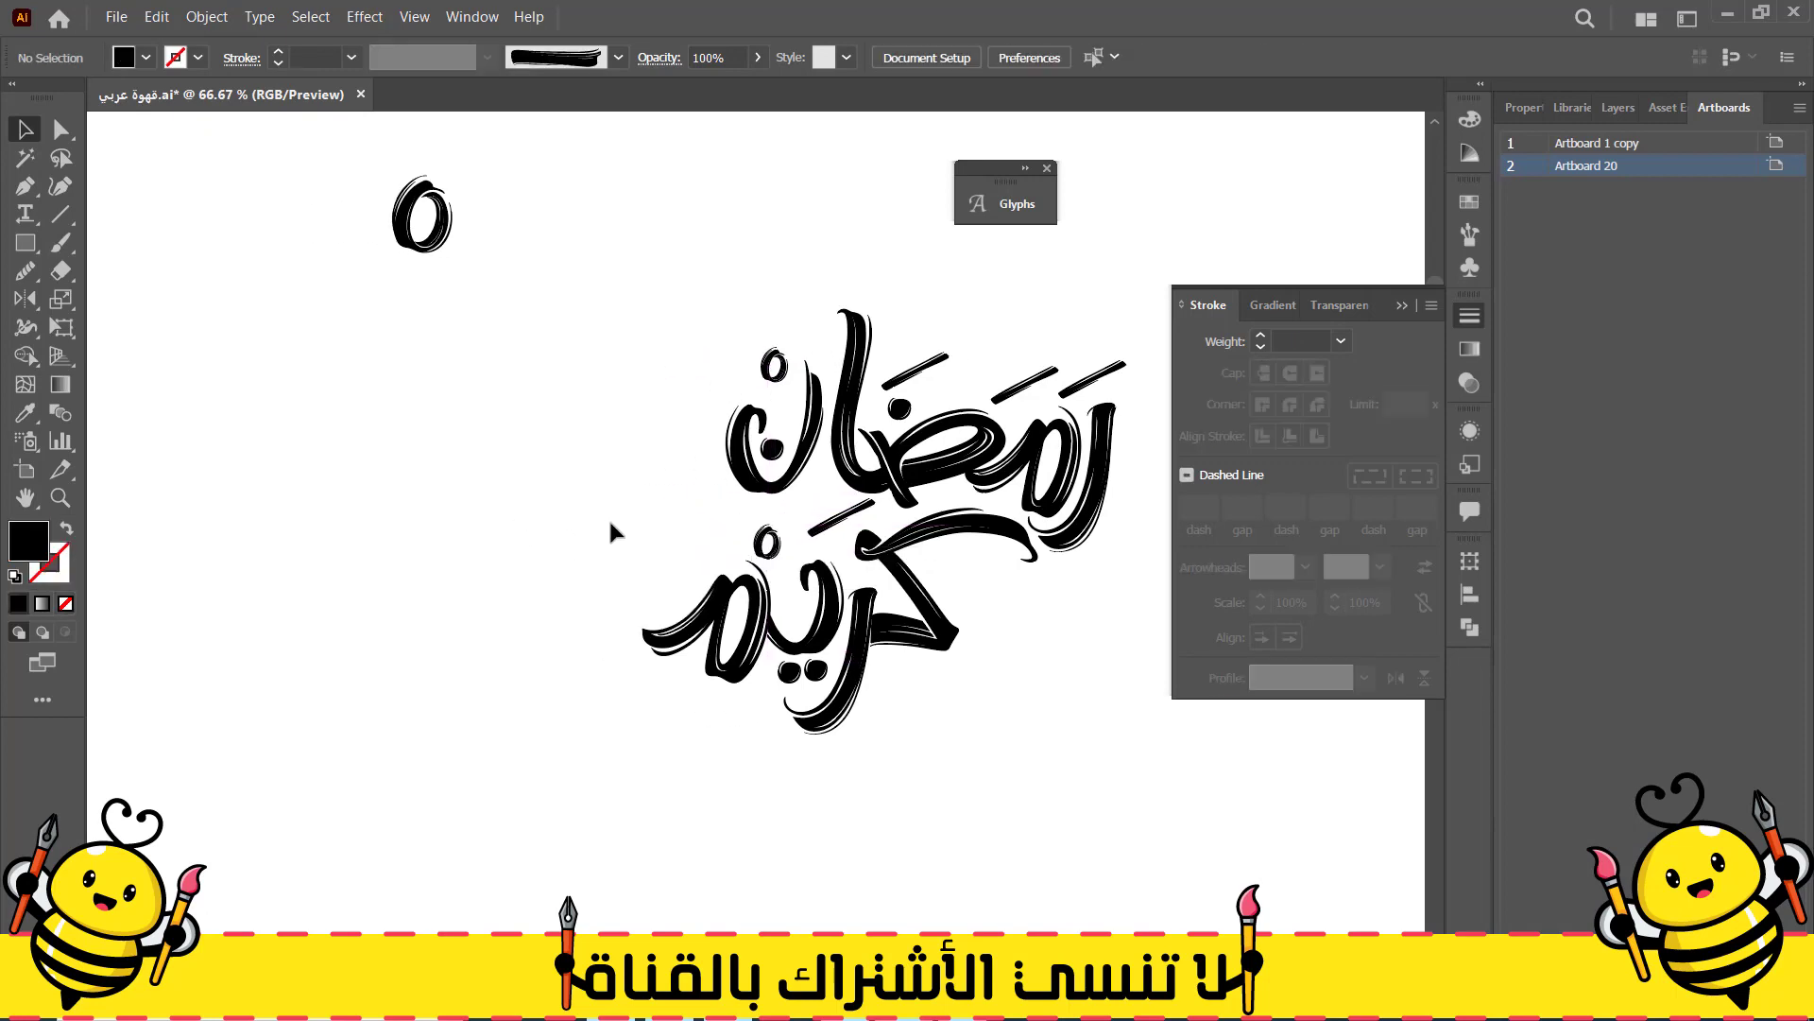
Move the live o glyph beside the lettering and replace it with the Badcats capital V glyph
scroll(679, 564, up, 1)
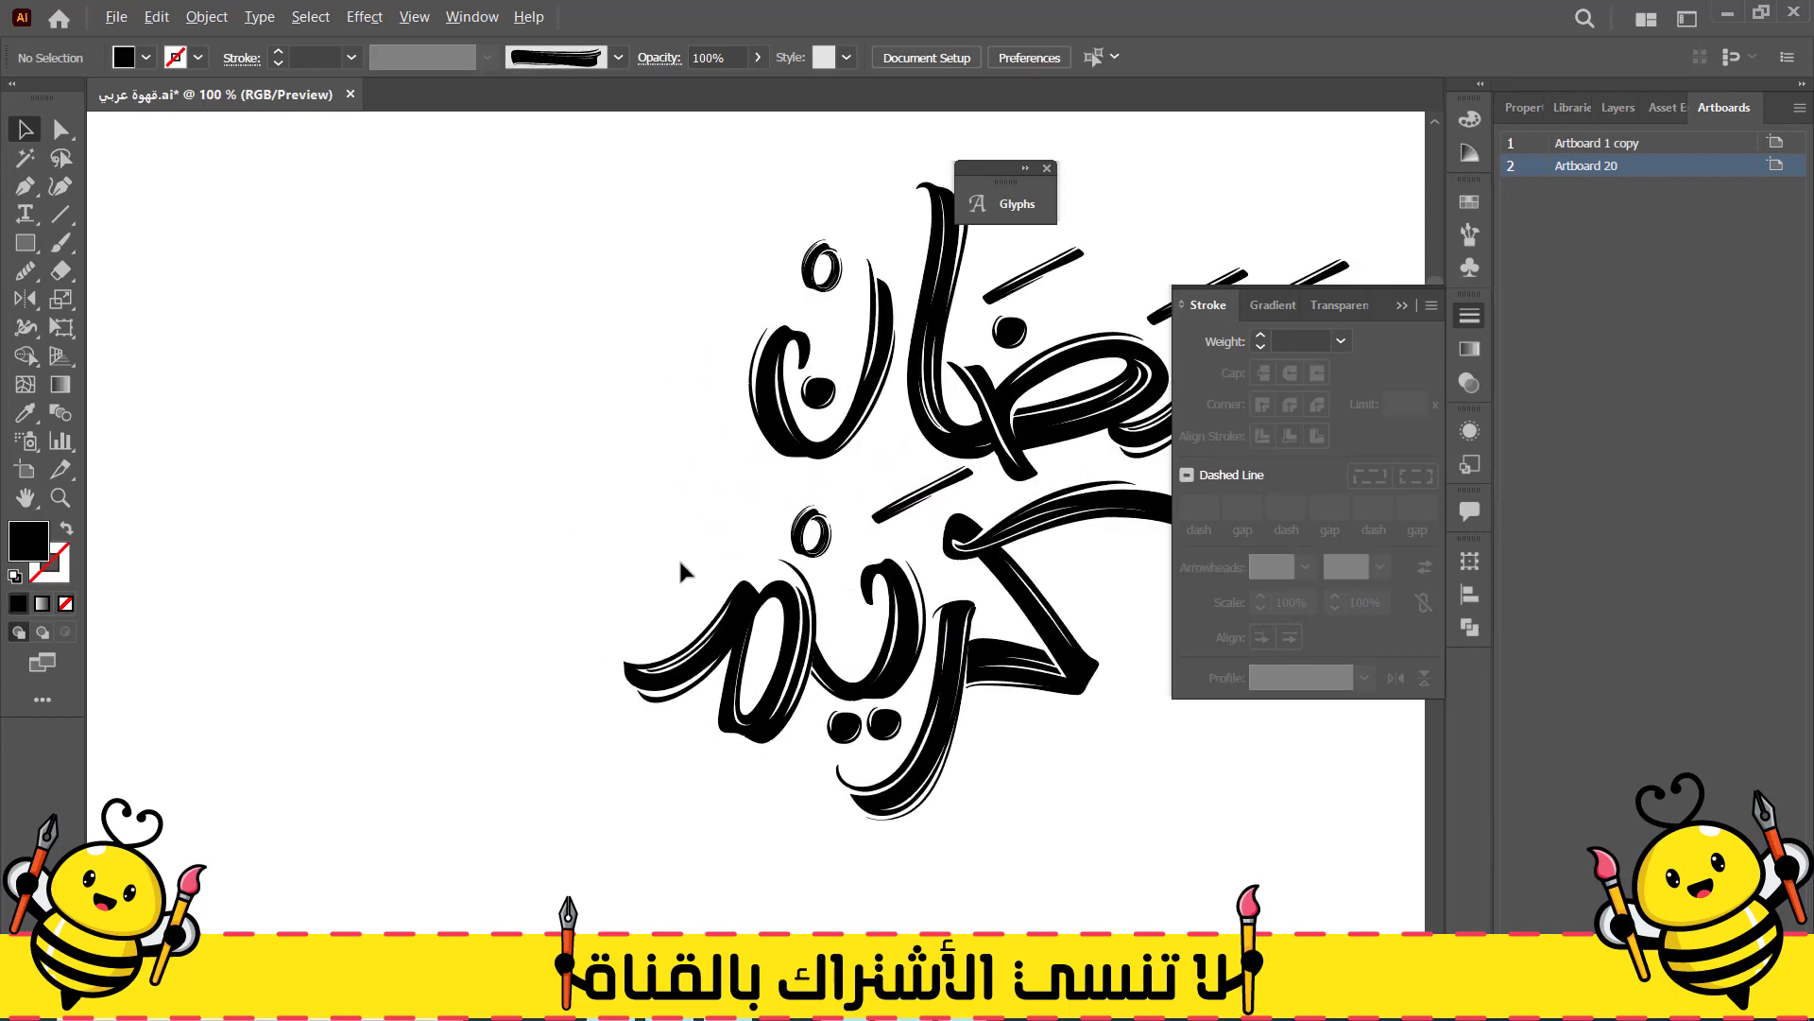
scroll(678, 557, up, 1)
scroll(671, 548, down, 1)
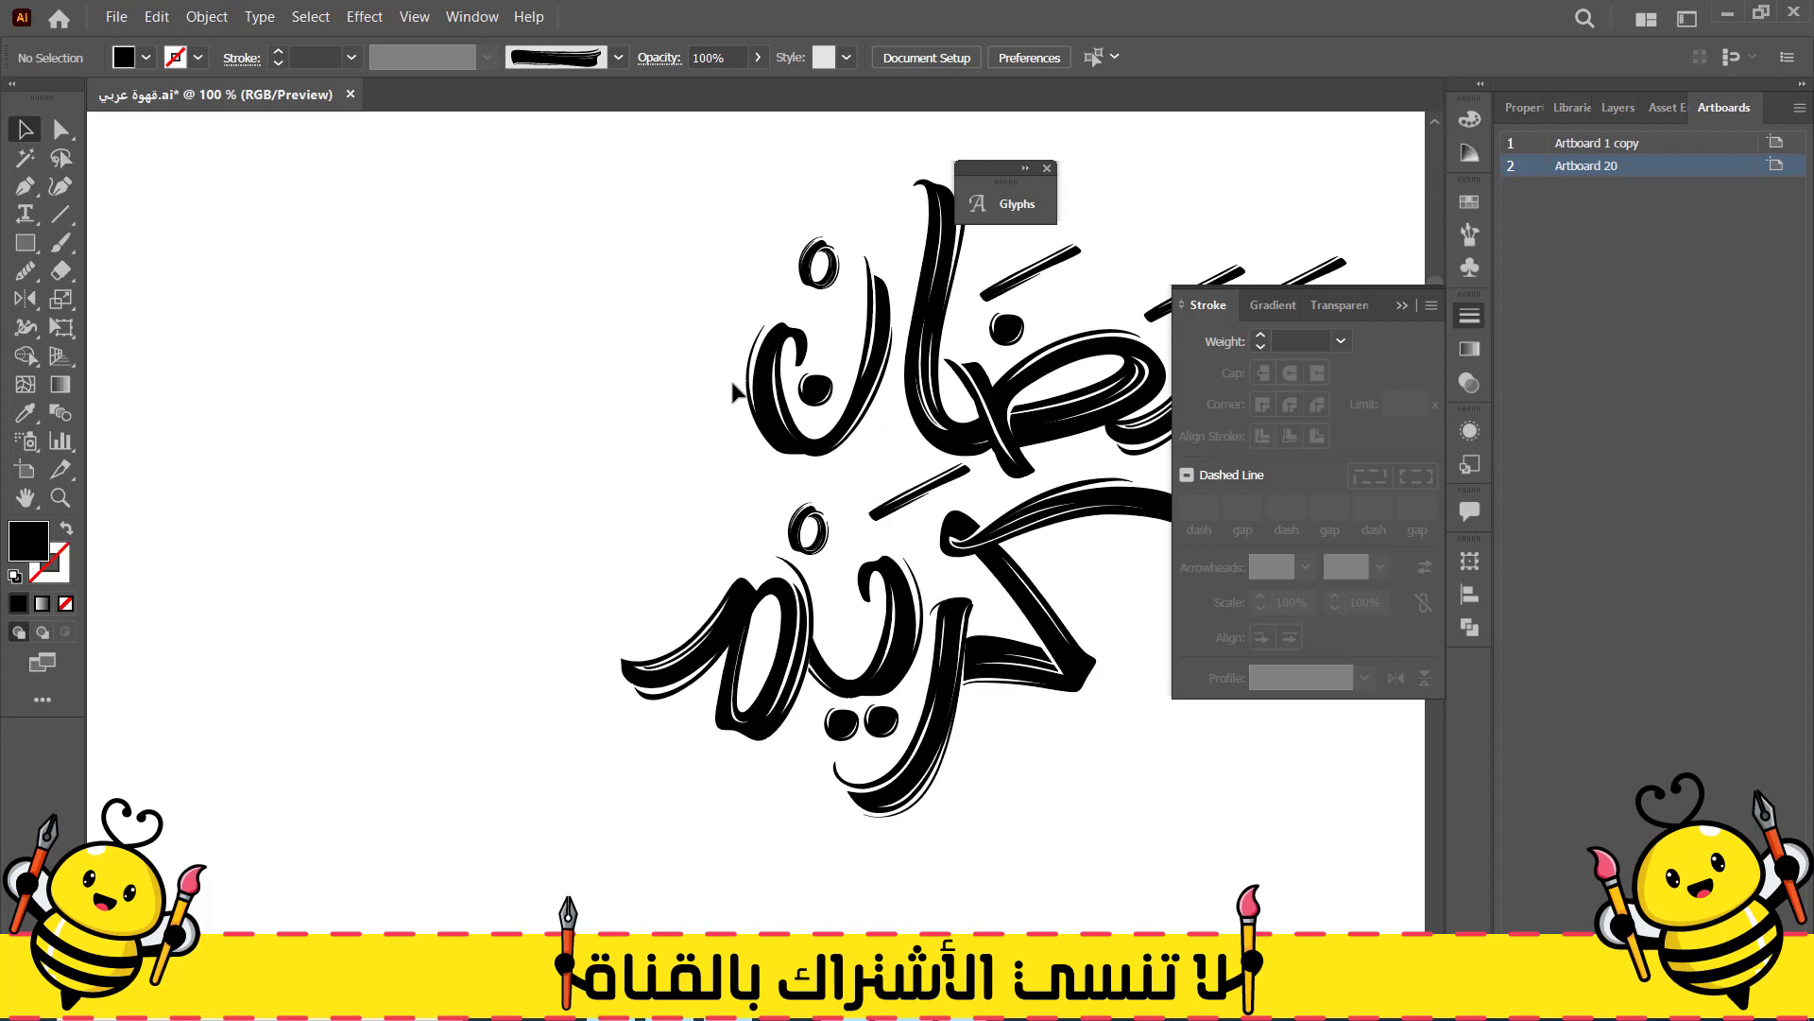
drag(677, 603, 837, 711)
drag(453, 224, 373, 351)
click(1007, 203)
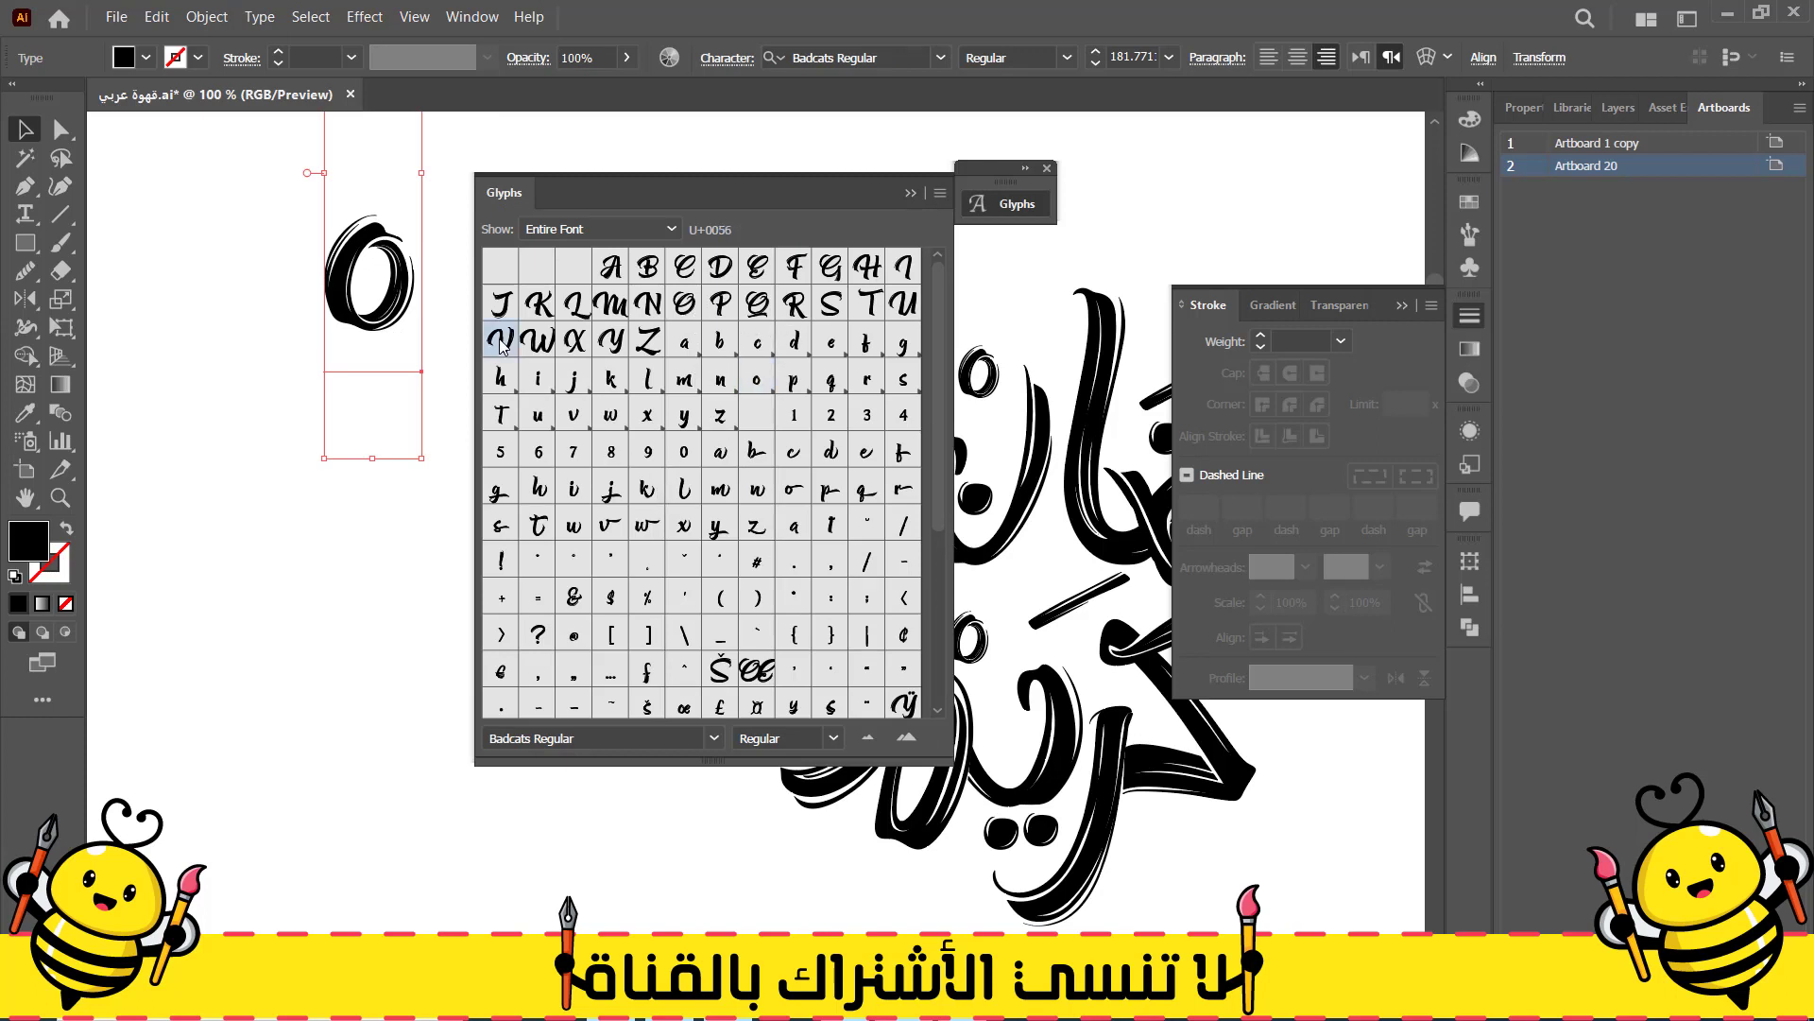
click(24, 214)
drag(360, 284, 426, 317)
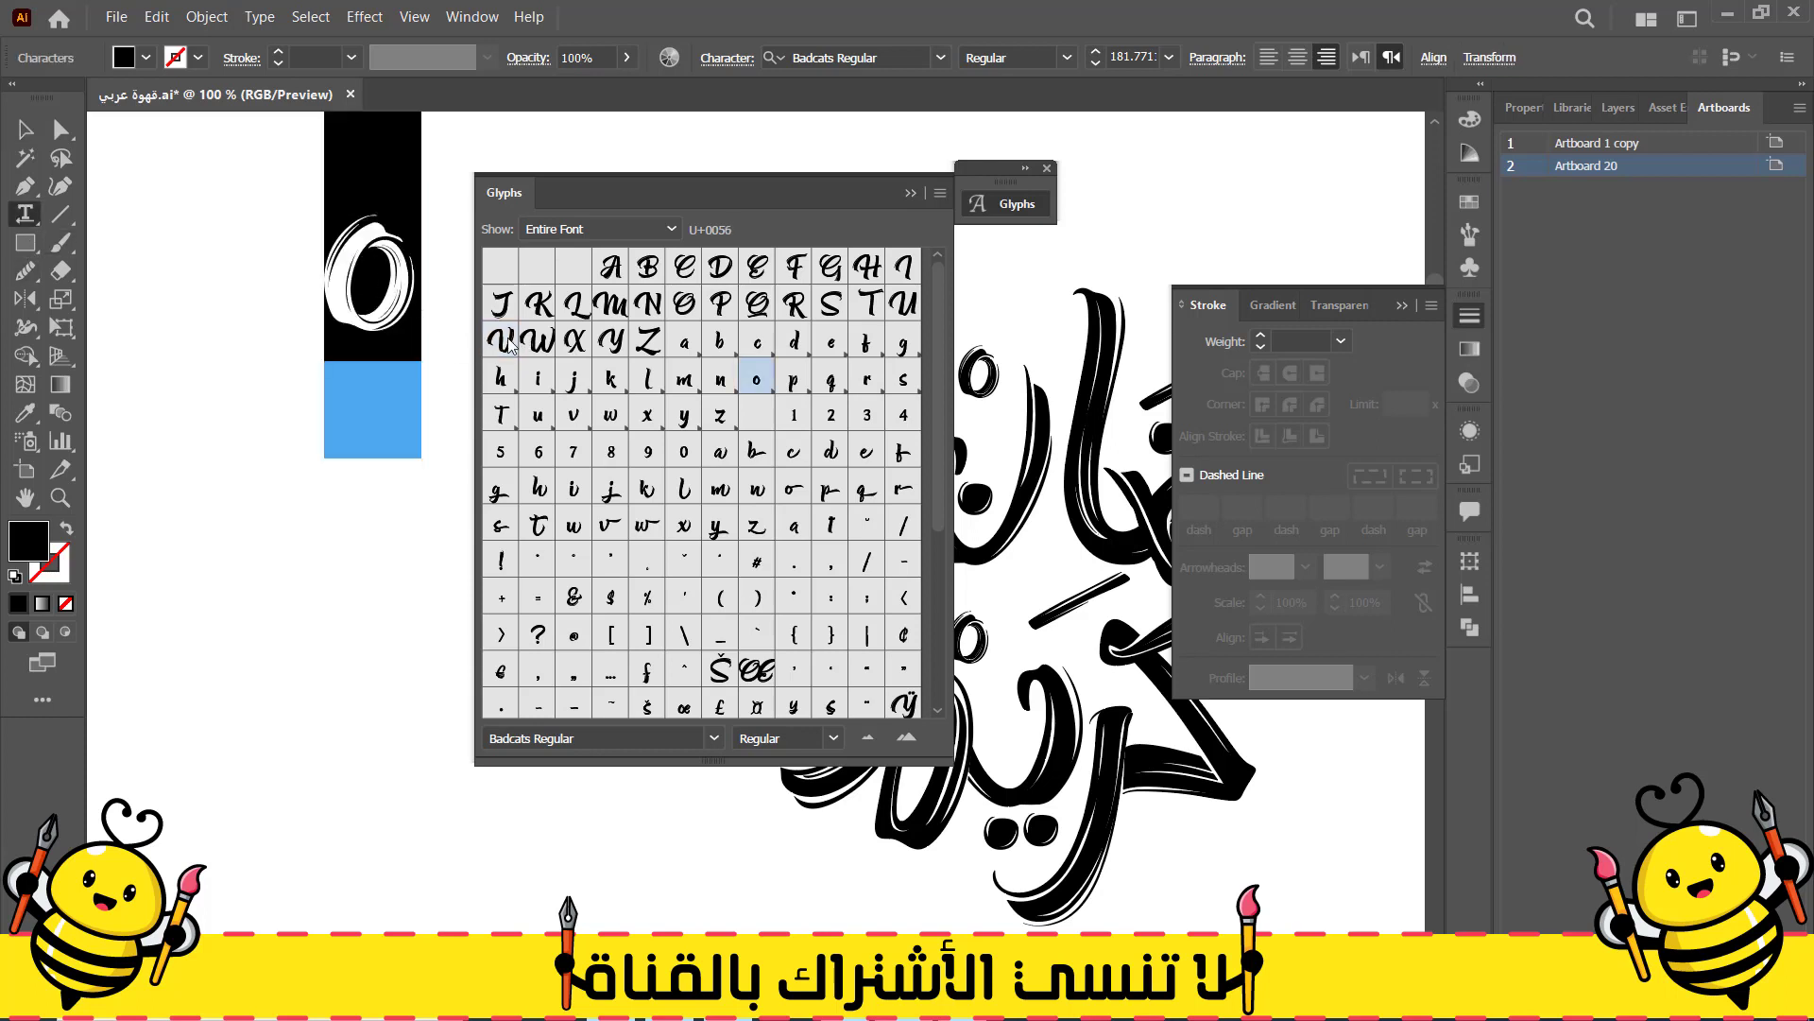
double_click(508, 345)
Scale the V glyph down to roughly 60% of its size and convert it to outlines
click(27, 136)
scroll(319, 366, down, 3)
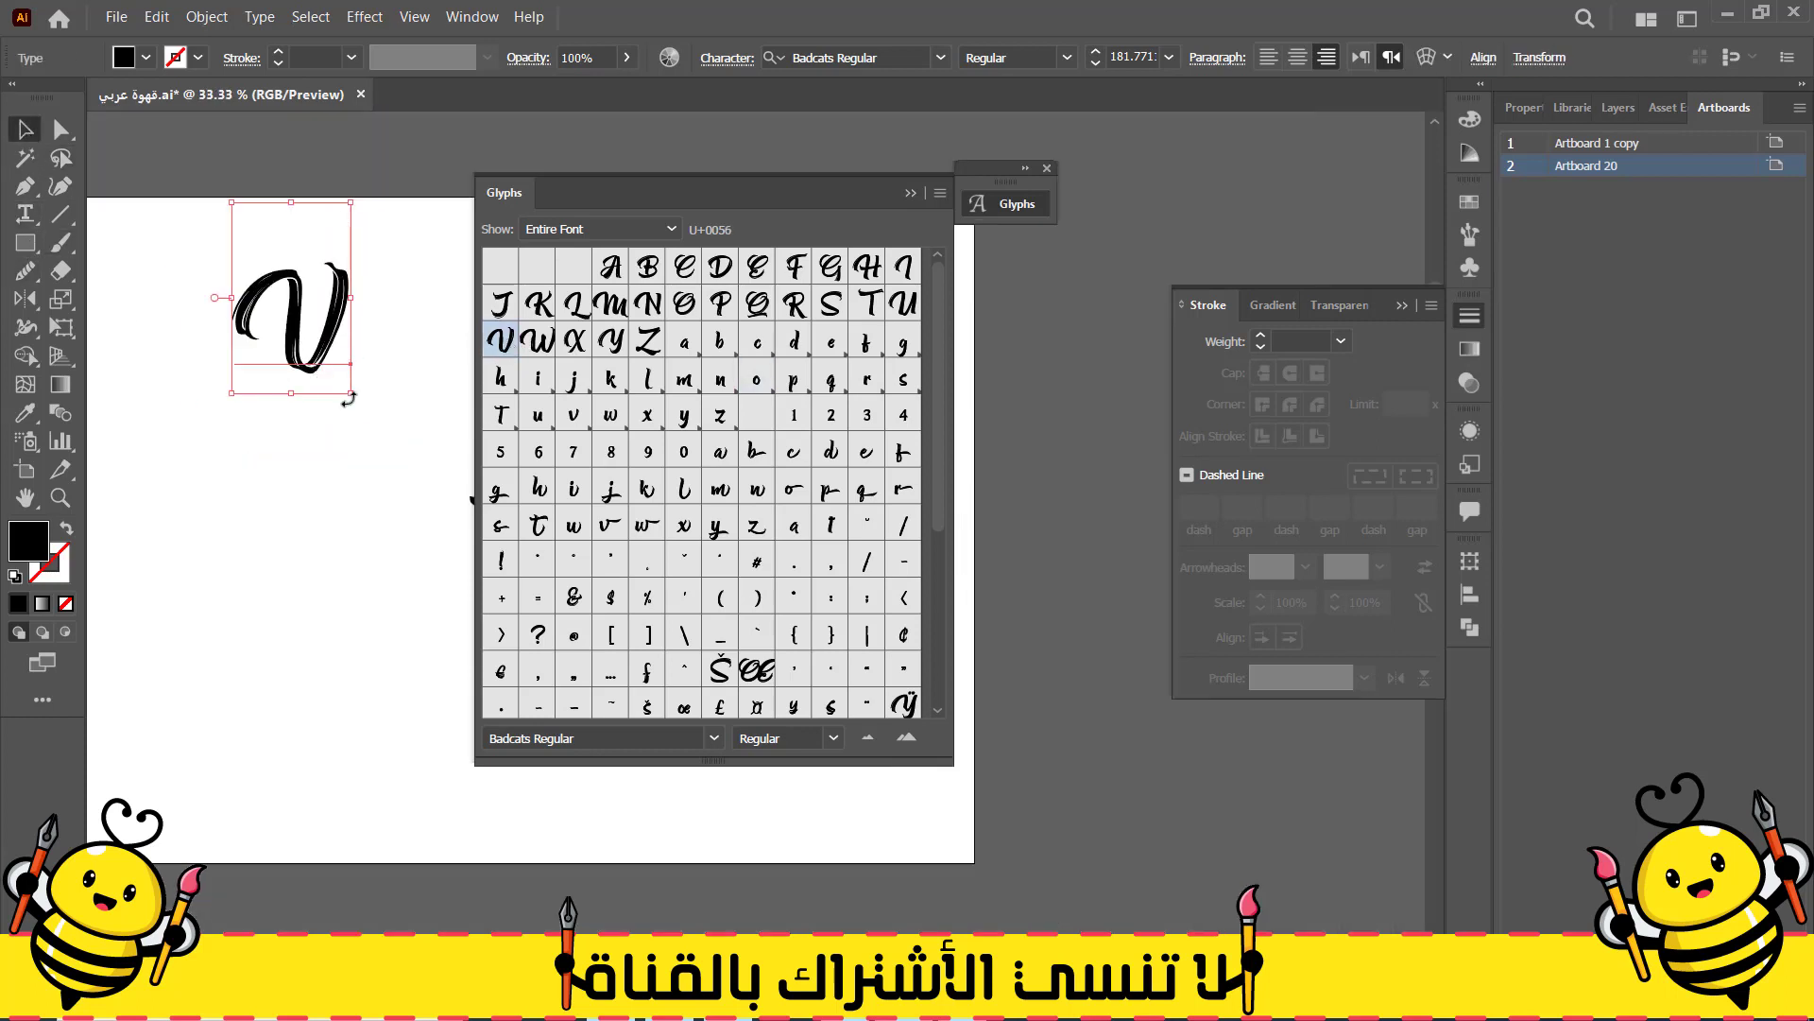
drag(352, 397, 609, 742)
click(912, 194)
key(ctrl+plus)
key(ctrl+plus)
right_click(367, 417)
click(446, 586)
click(344, 571)
Draw a closed Pen shape covering the right arm of the outlined V
key(p)
scroll(588, 784, up, 2)
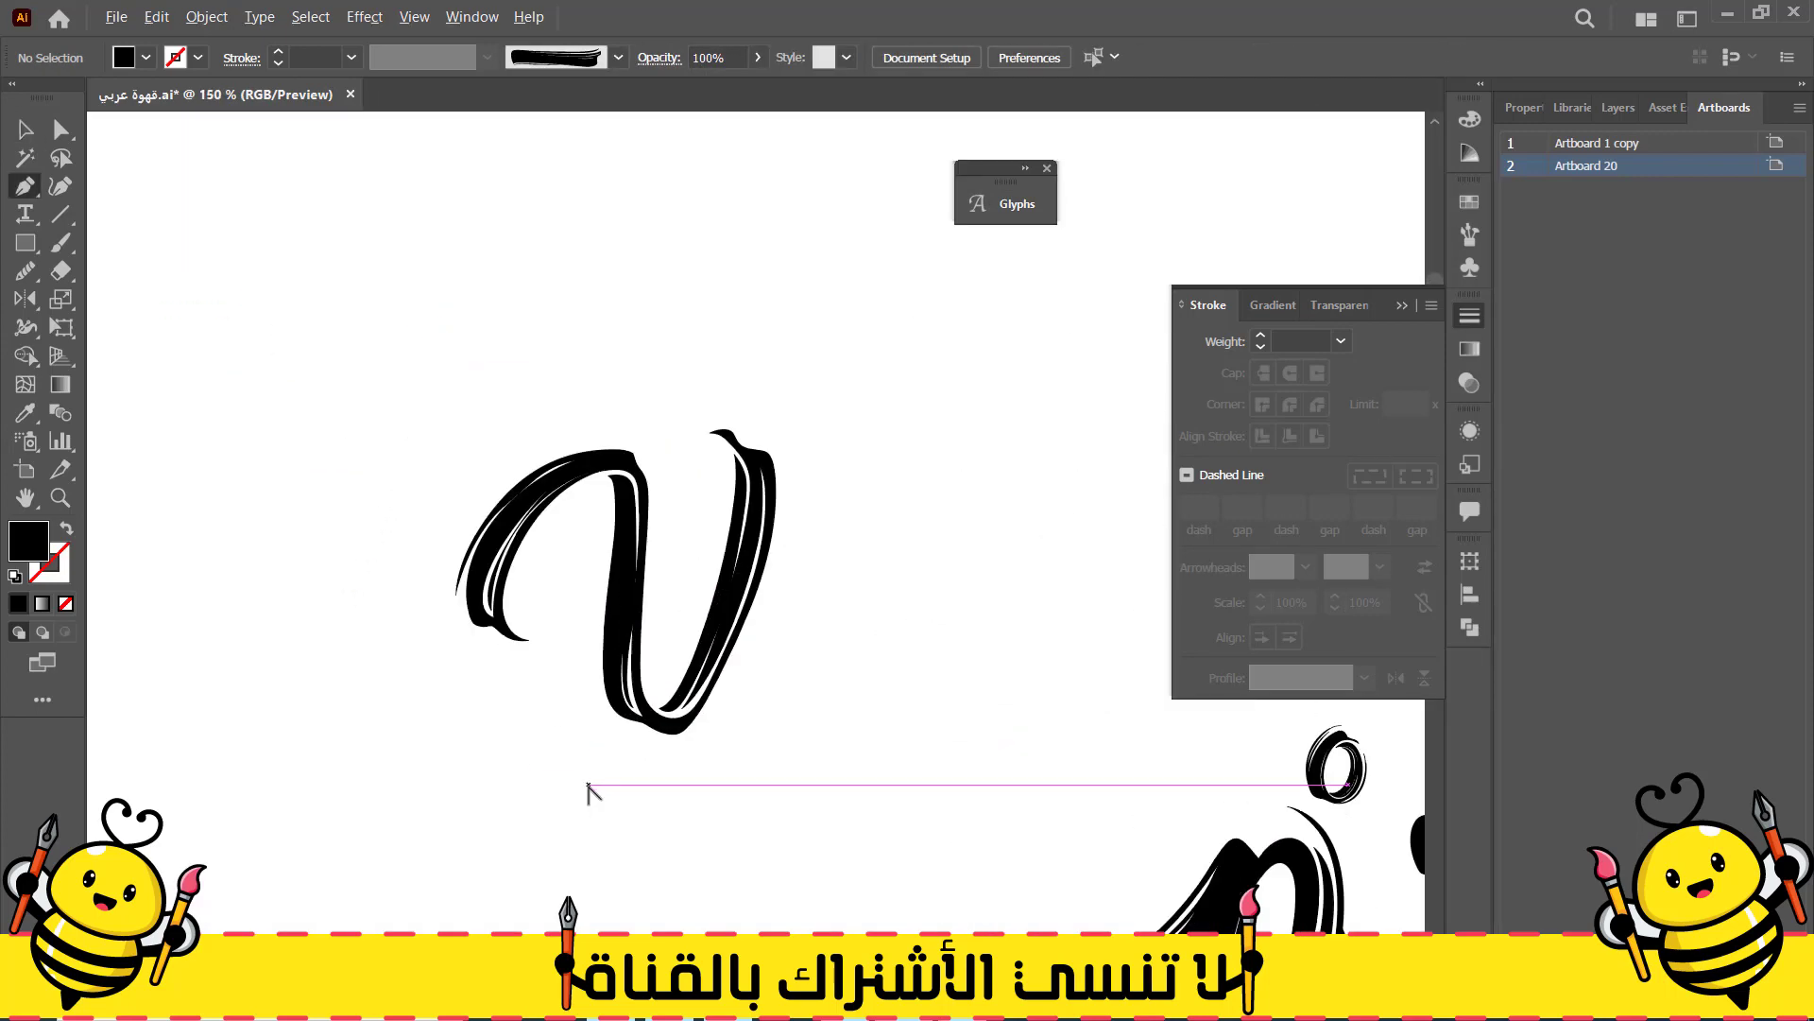
click(659, 716)
drag(804, 709, 830, 720)
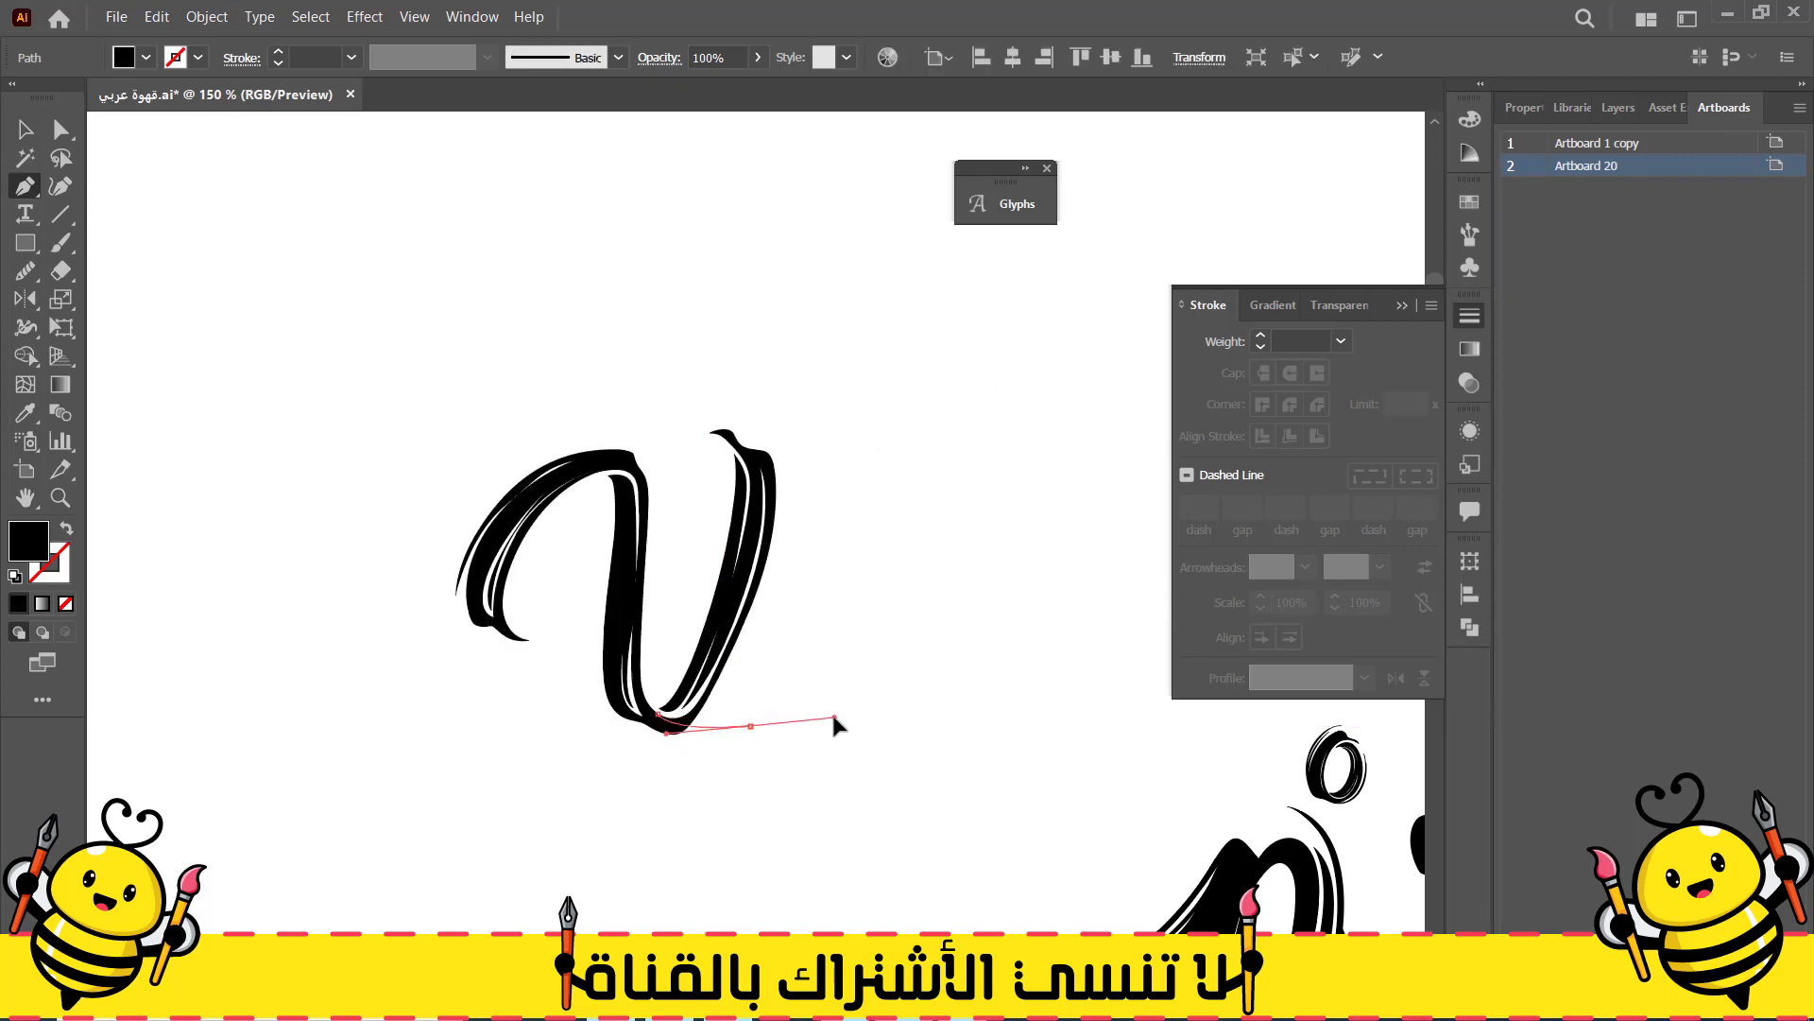
click(867, 397)
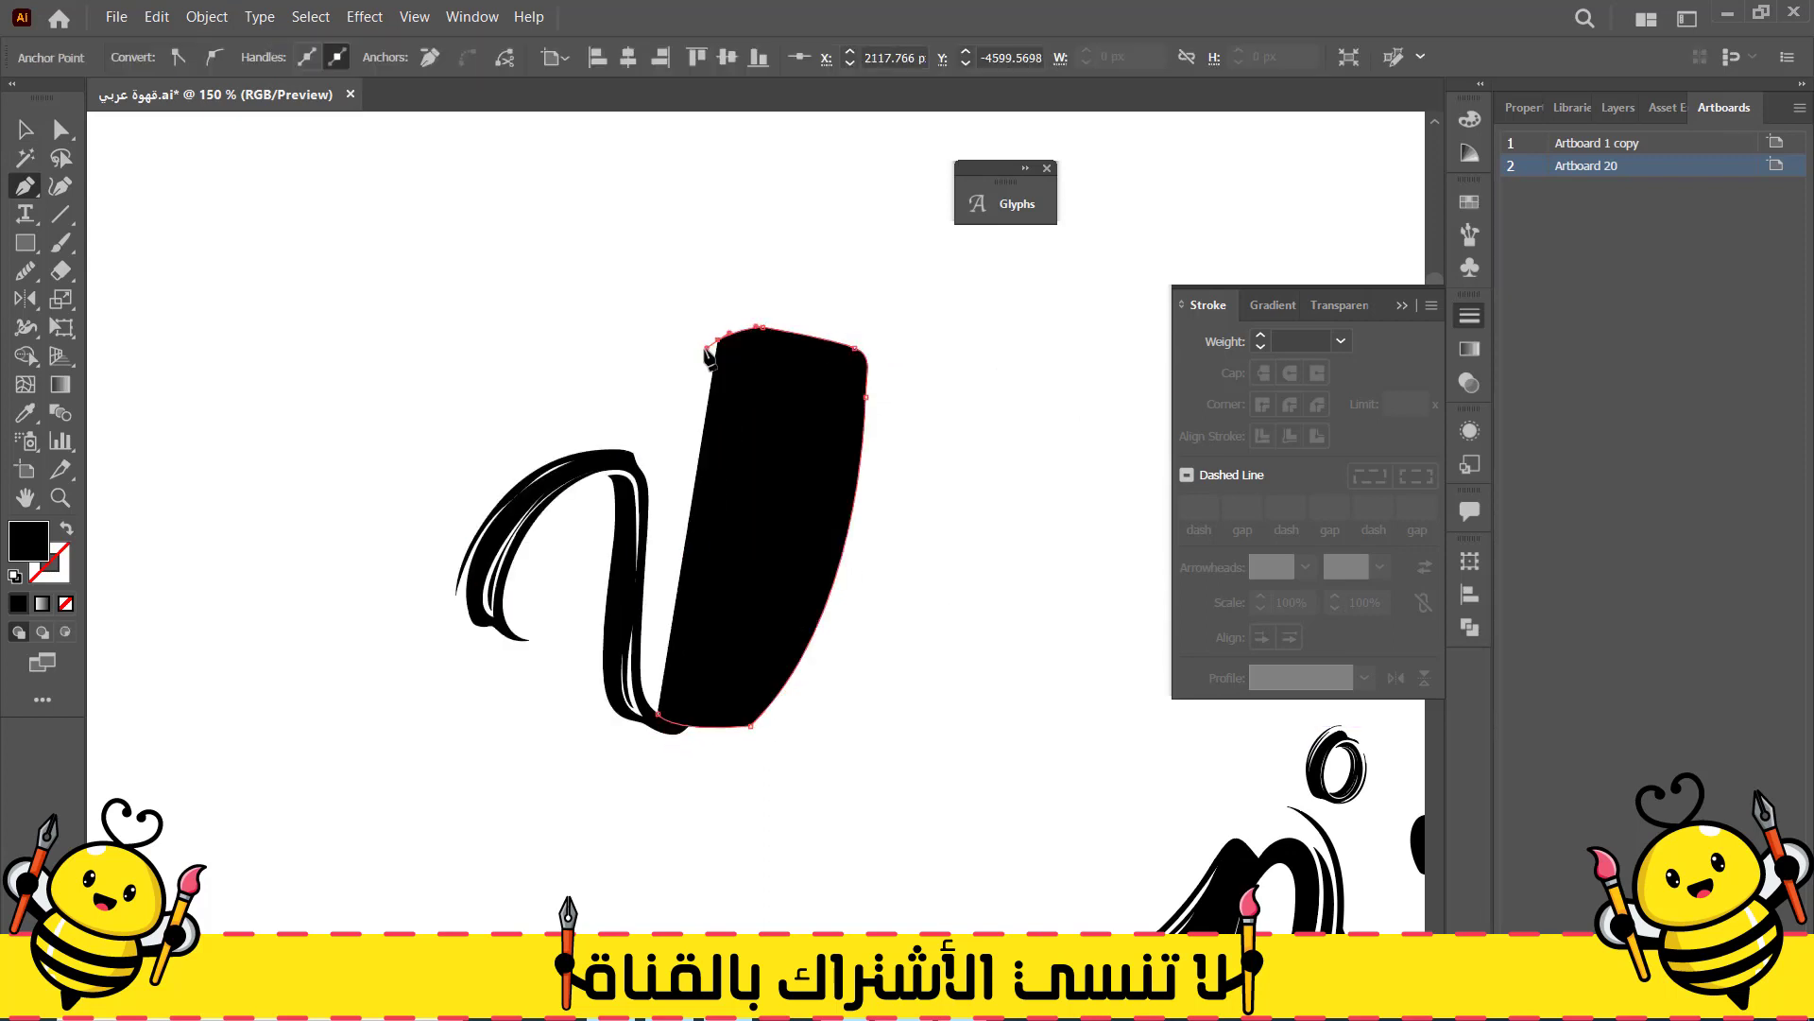
click(676, 429)
click(659, 713)
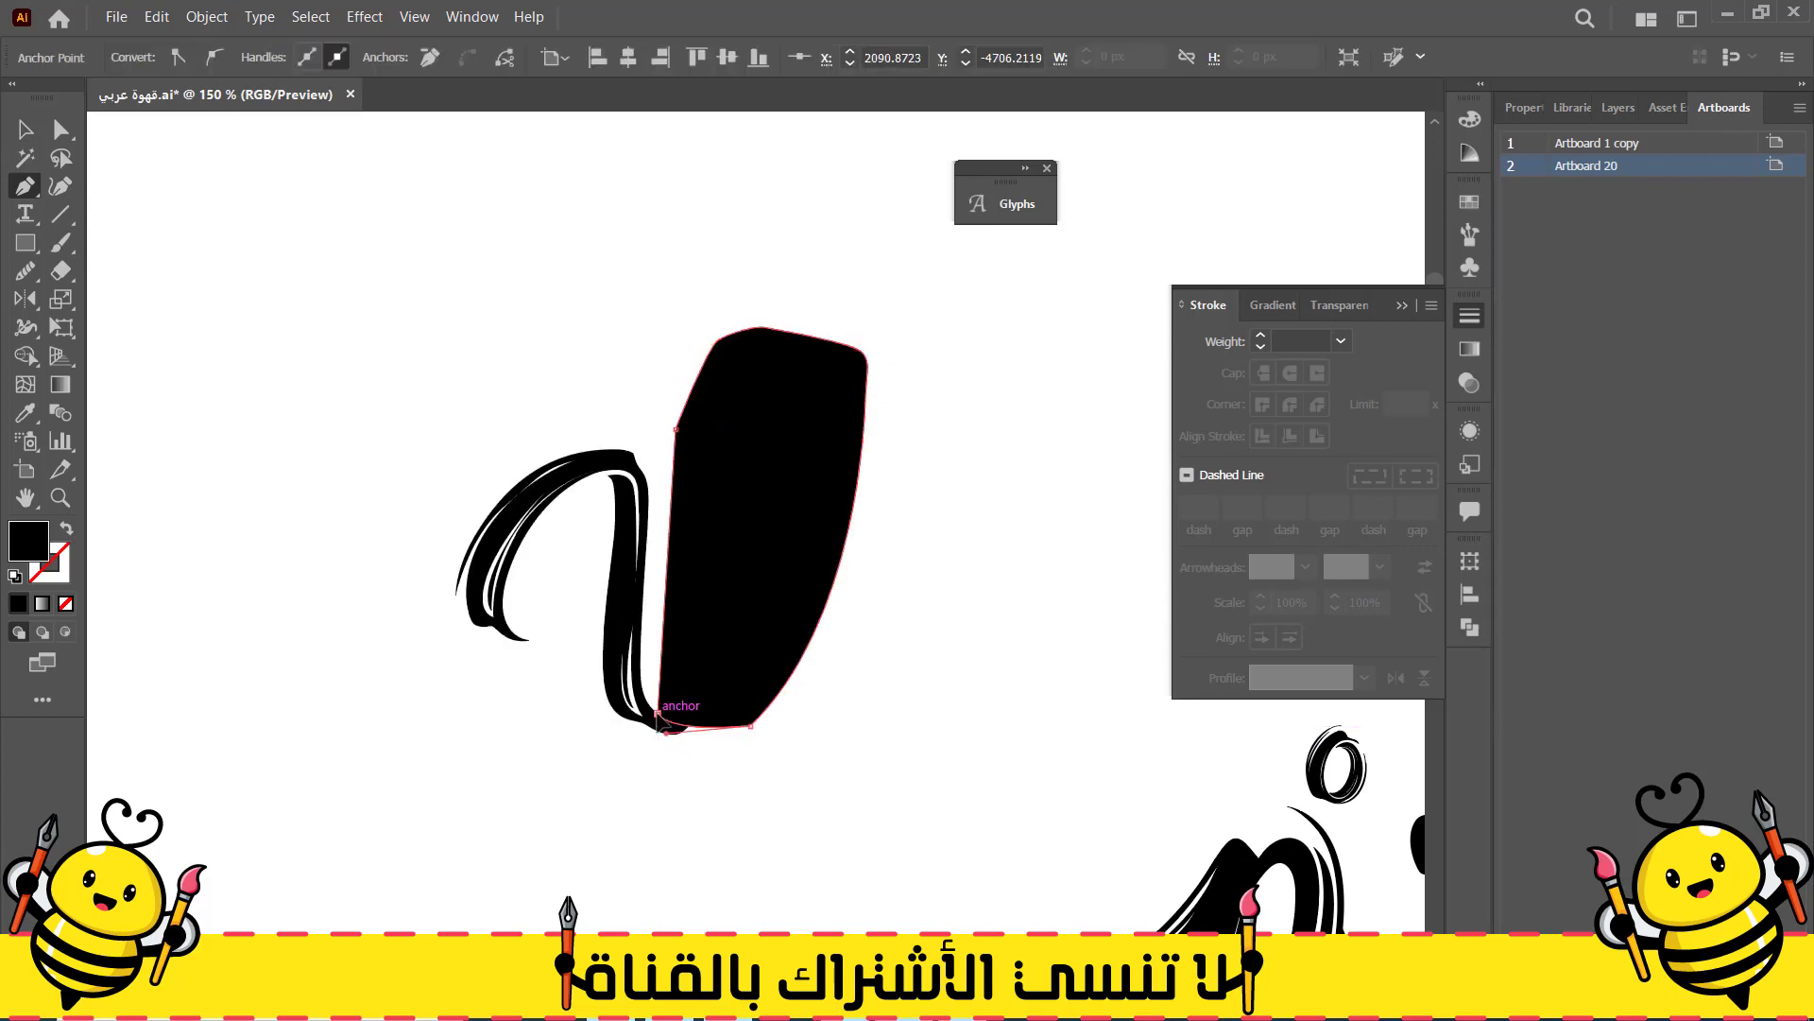
Cut away the covering shape and the V's right arm with the Shape Builder tool
key(a)
shift+click(631, 614)
key(shift+m)
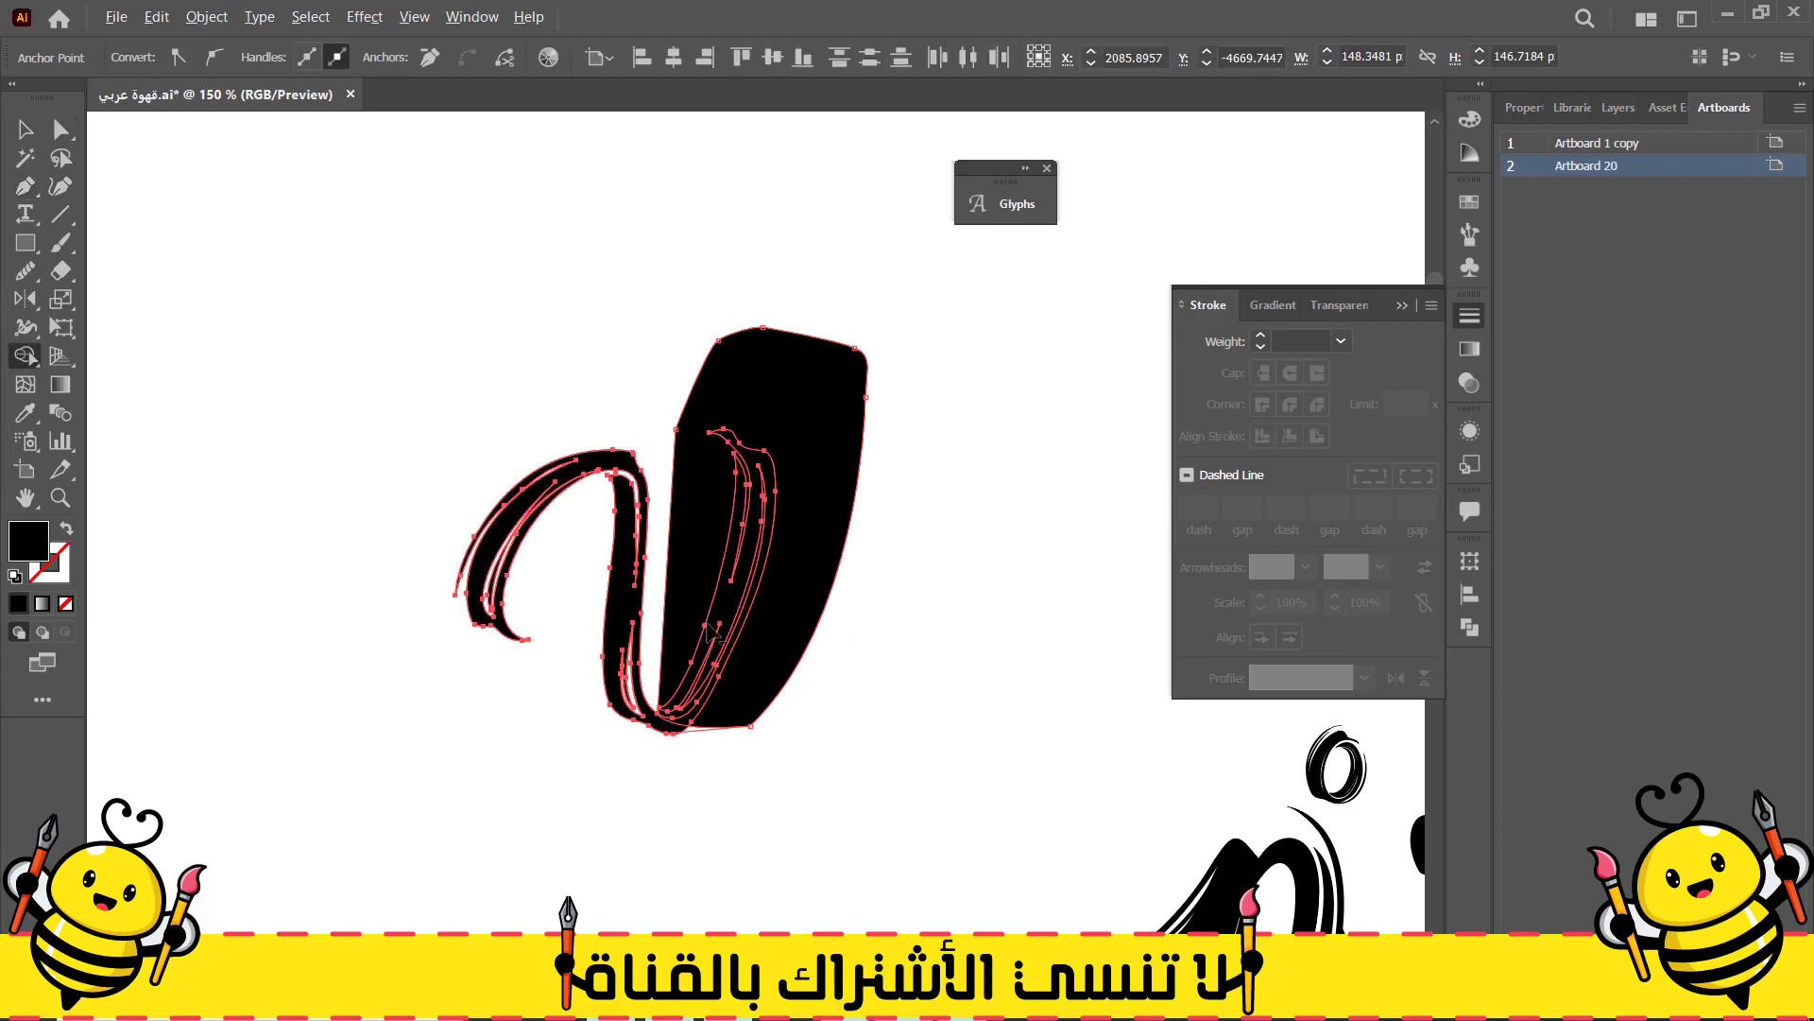
drag(851, 610, 676, 614)
click(25, 131)
click(286, 316)
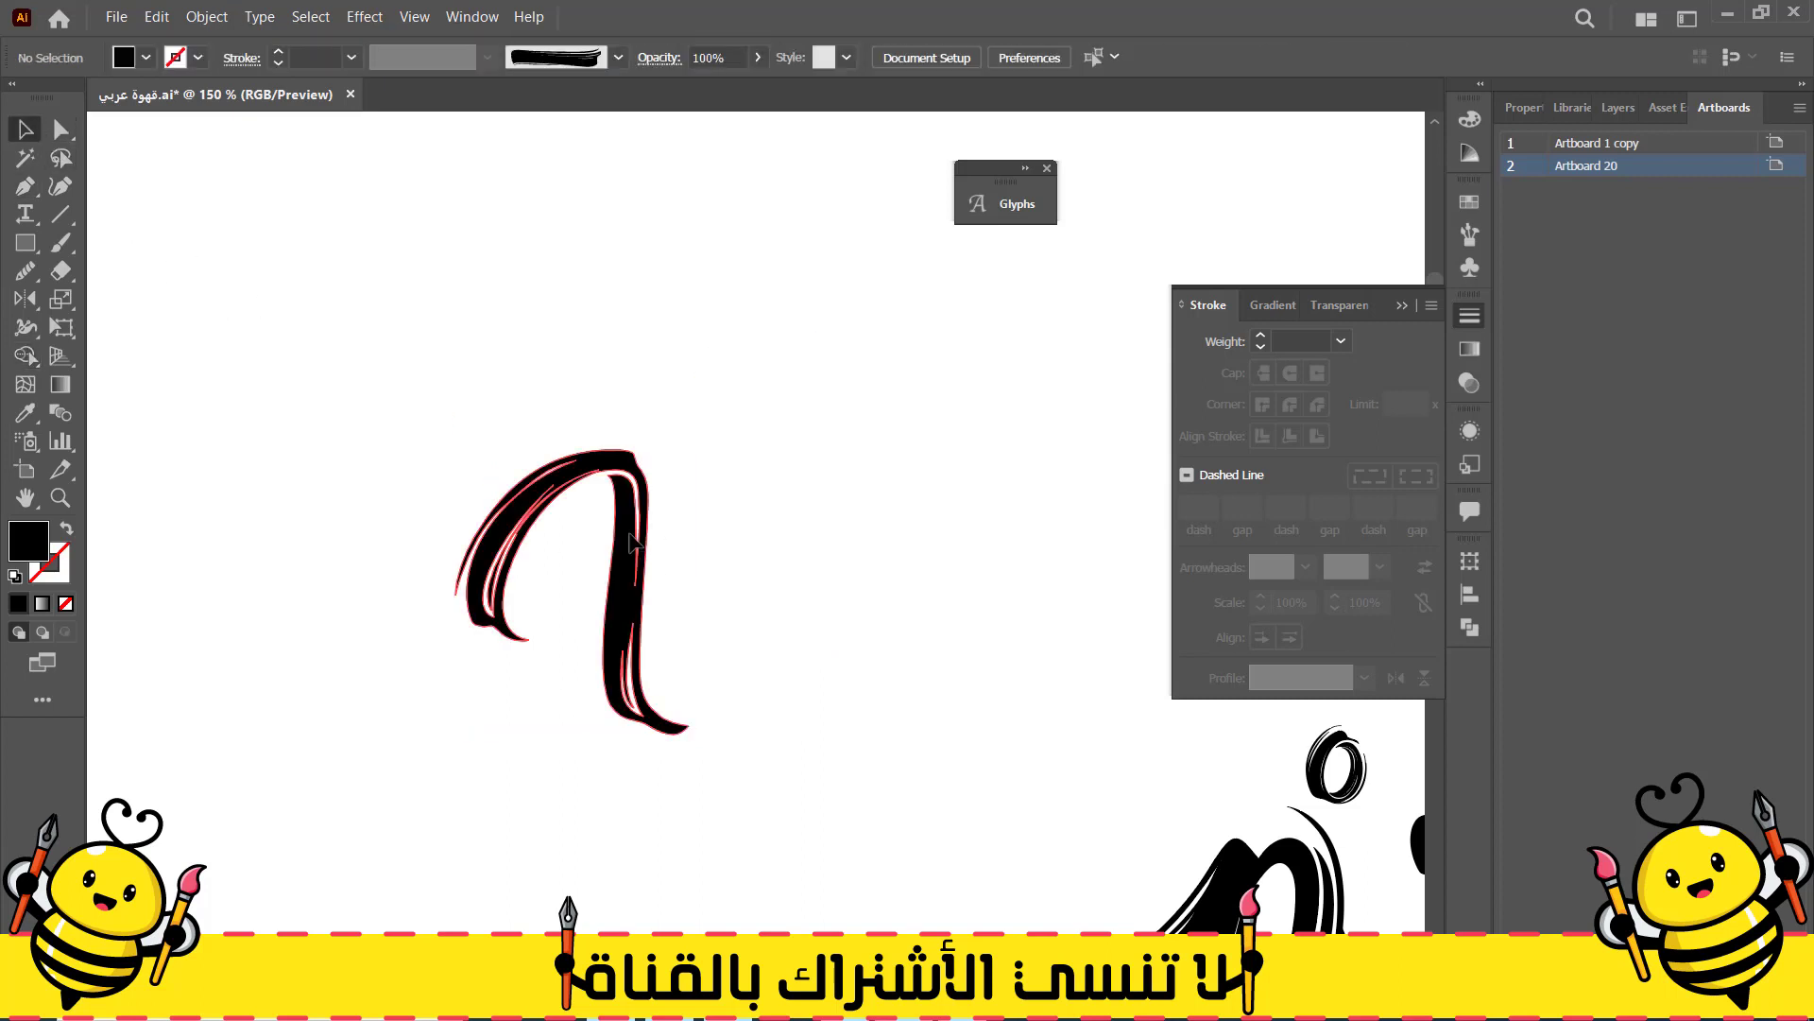
Rotate the remaining V piece by 225° and scale it down to about half its size
click(632, 544)
drag(650, 414, 558, 673)
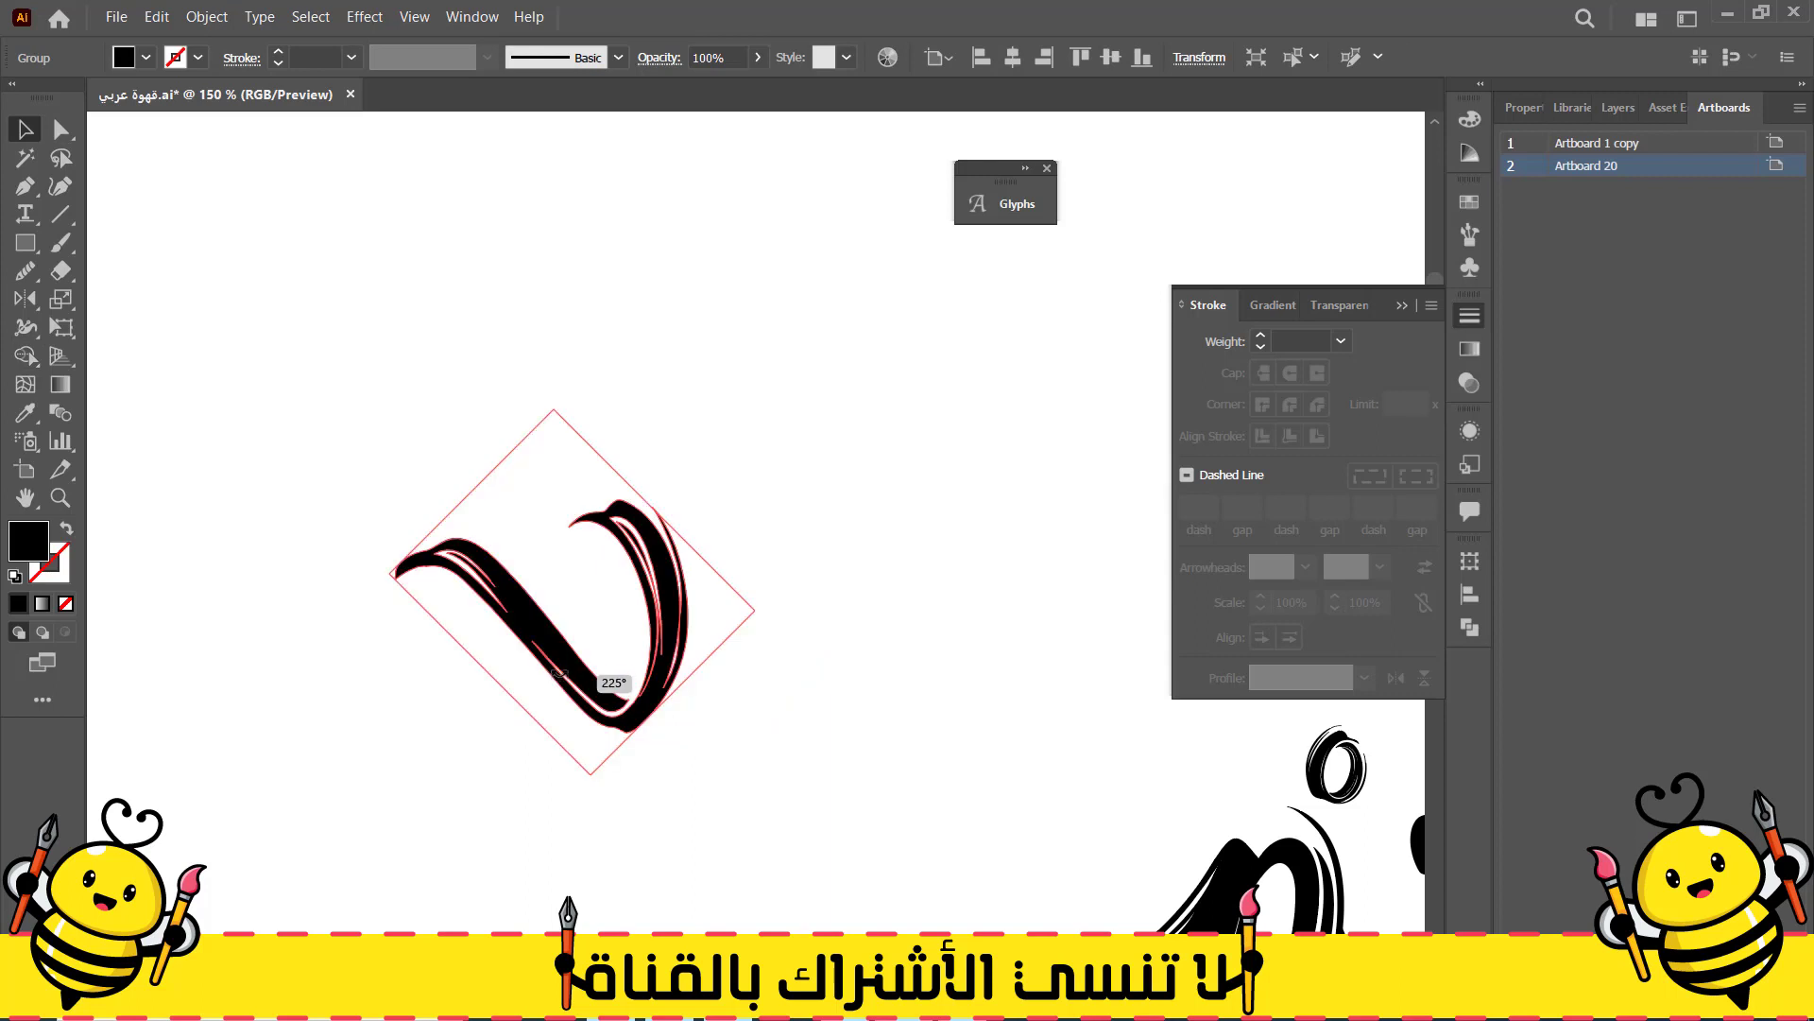
drag(756, 614, 574, 613)
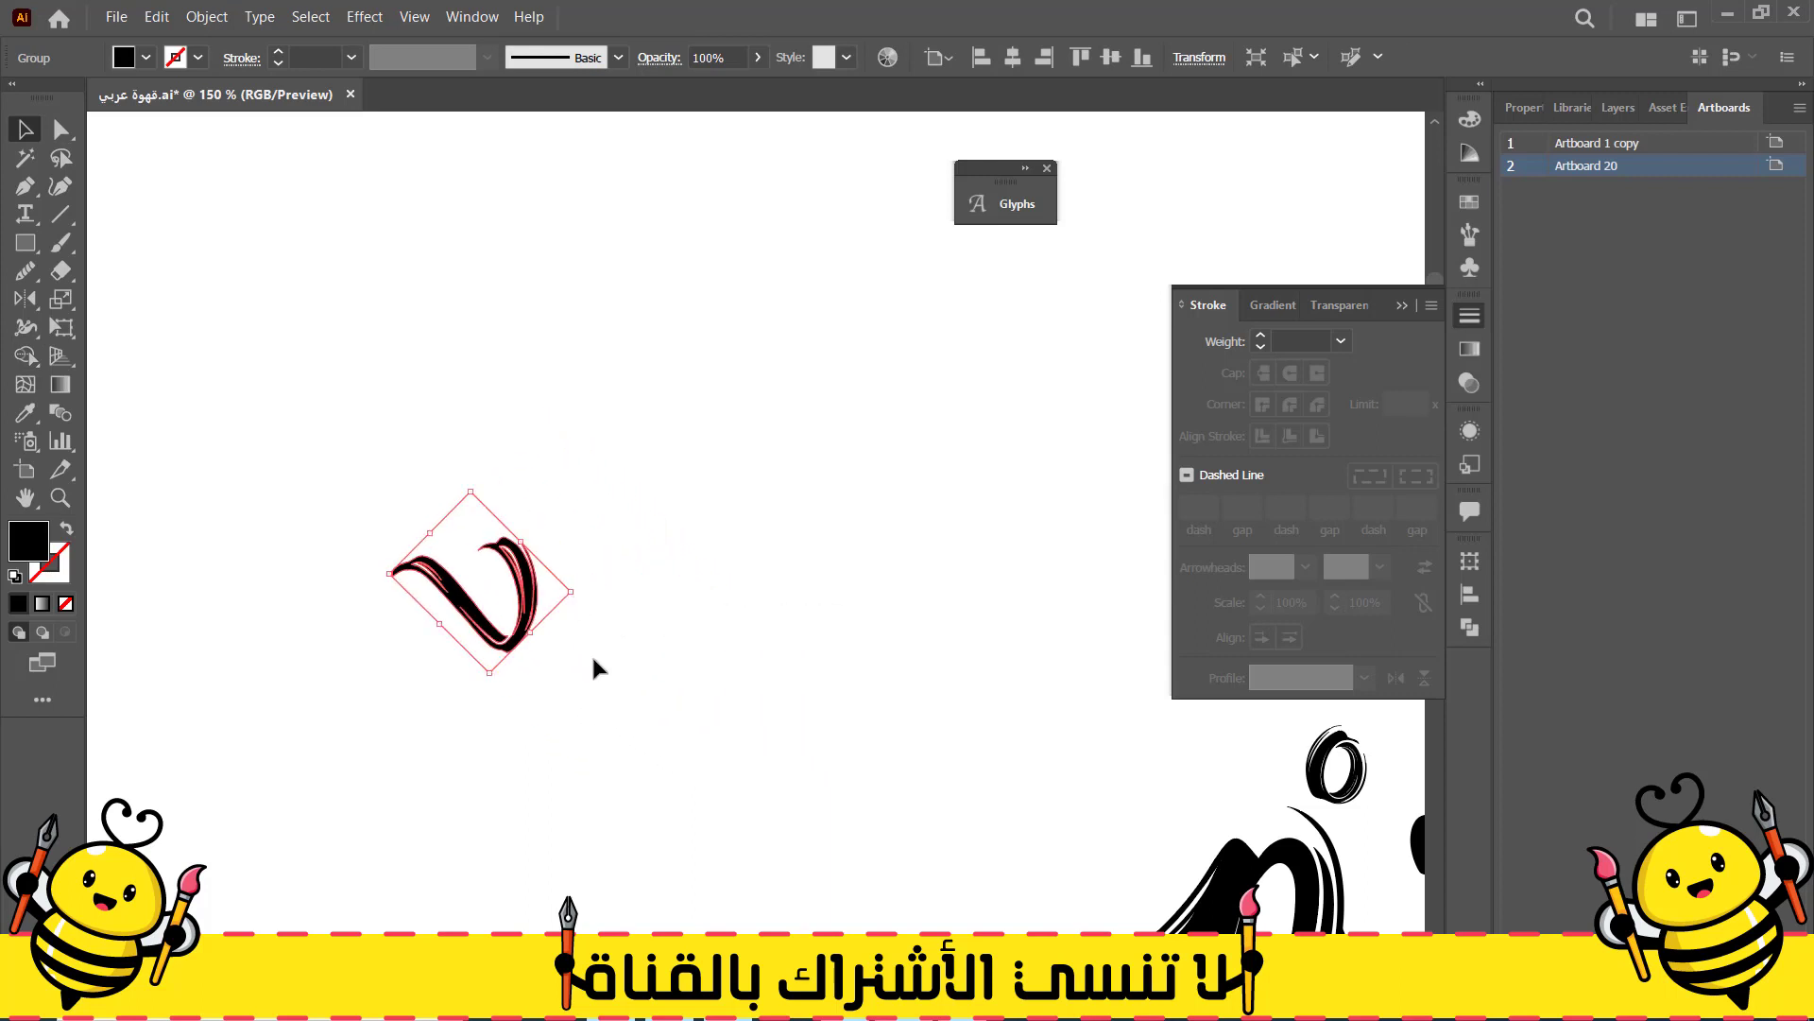
click(601, 673)
drag(614, 722, 616, 586)
Draw a closed Pen shape over the long straight stroke of the rotated V piece, leaving its curved arm uncovered
scroll(430, 537, up, 3)
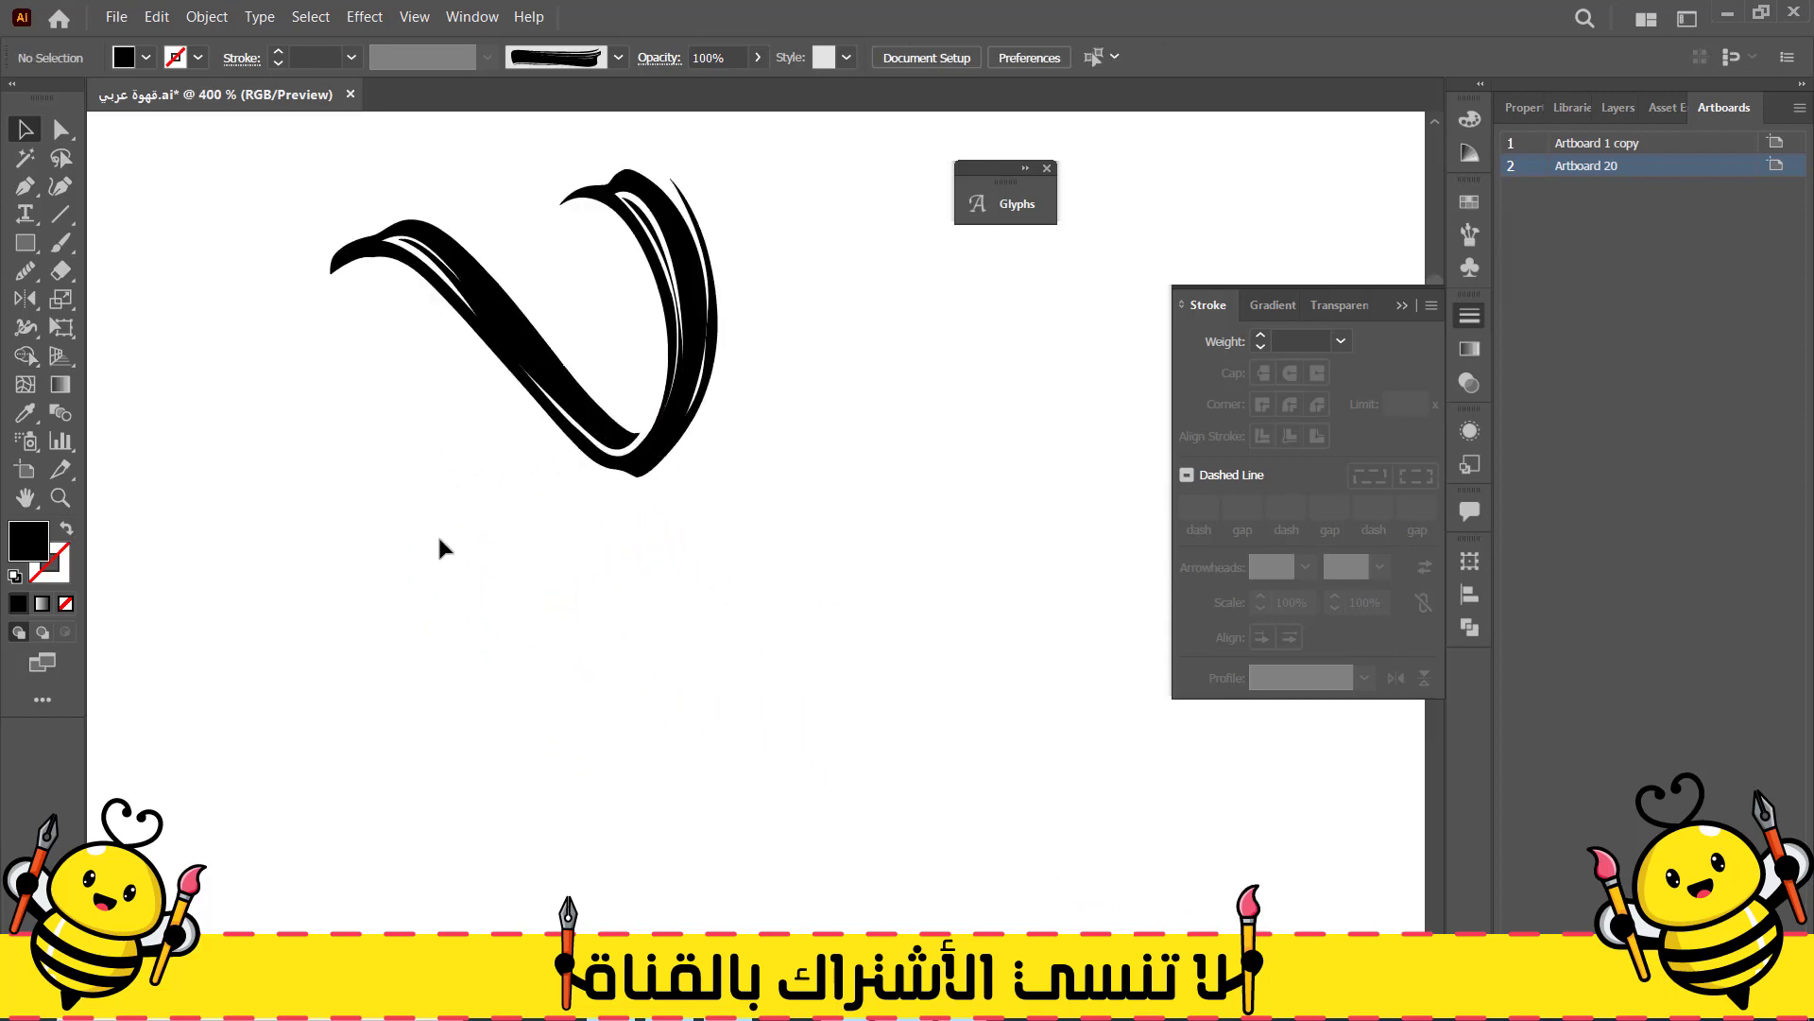
key(p)
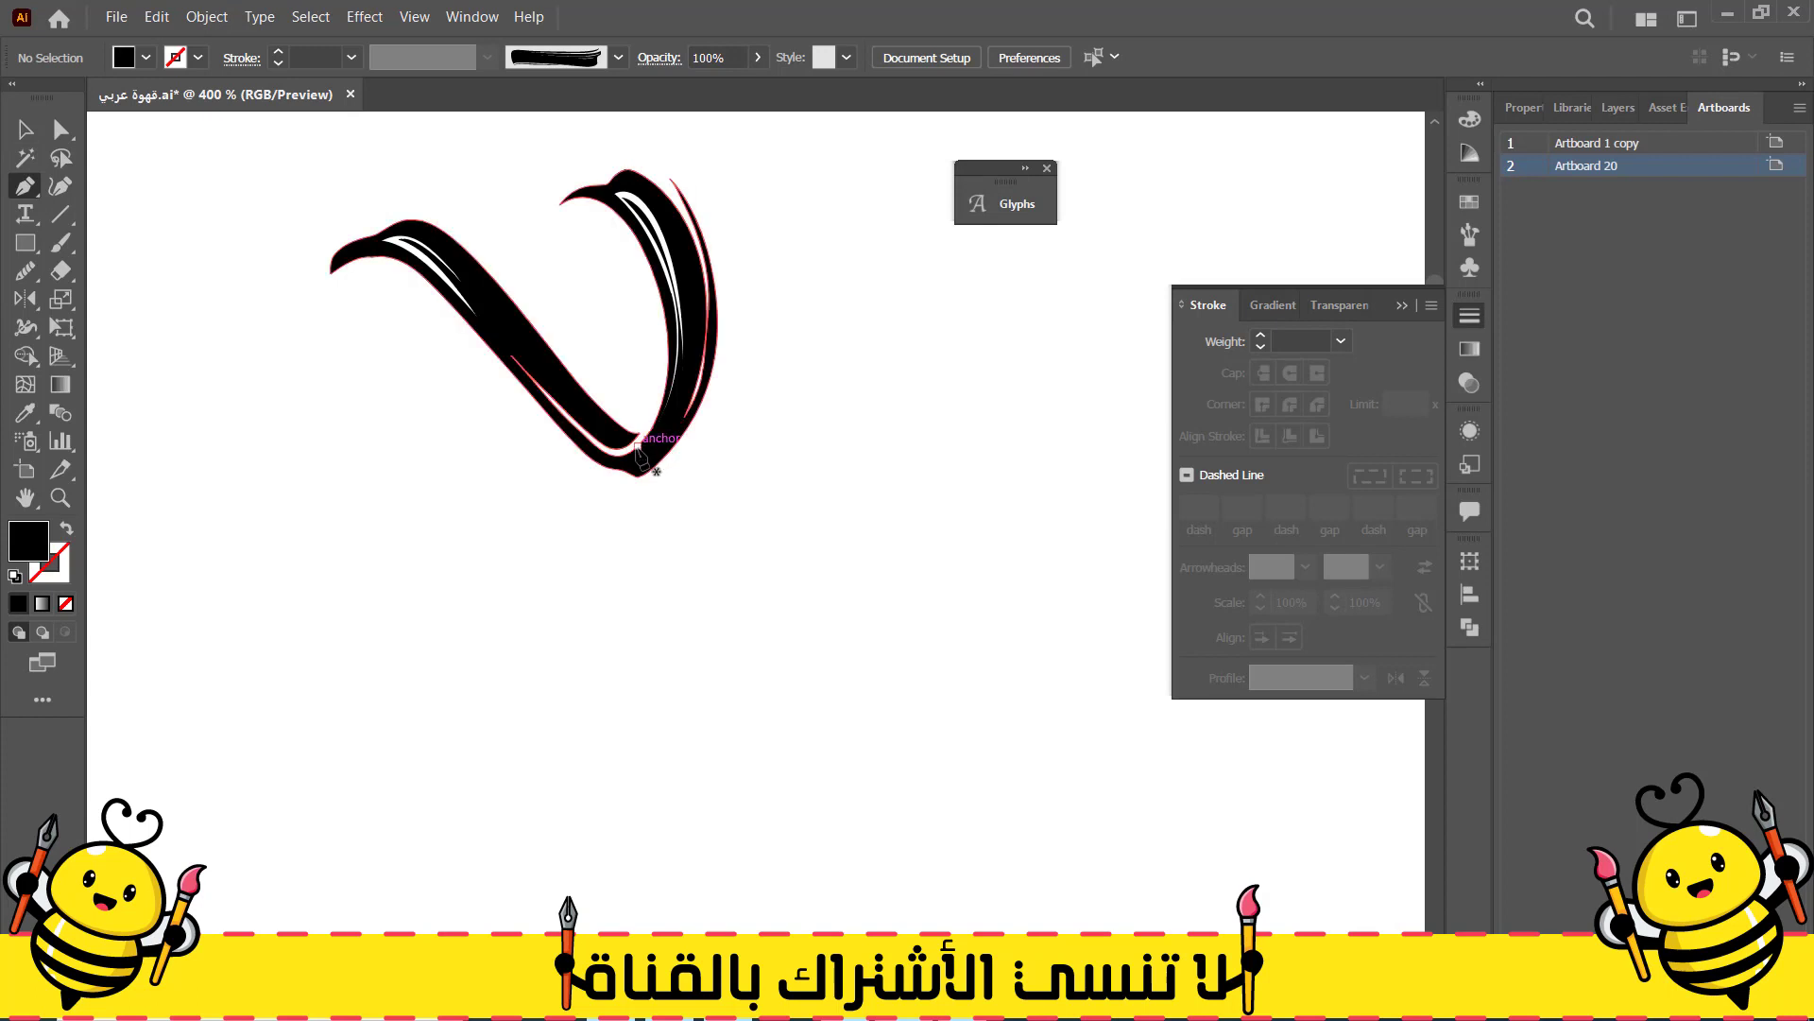
click(625, 454)
drag(479, 454, 403, 438)
click(358, 425)
drag(259, 361, 244, 345)
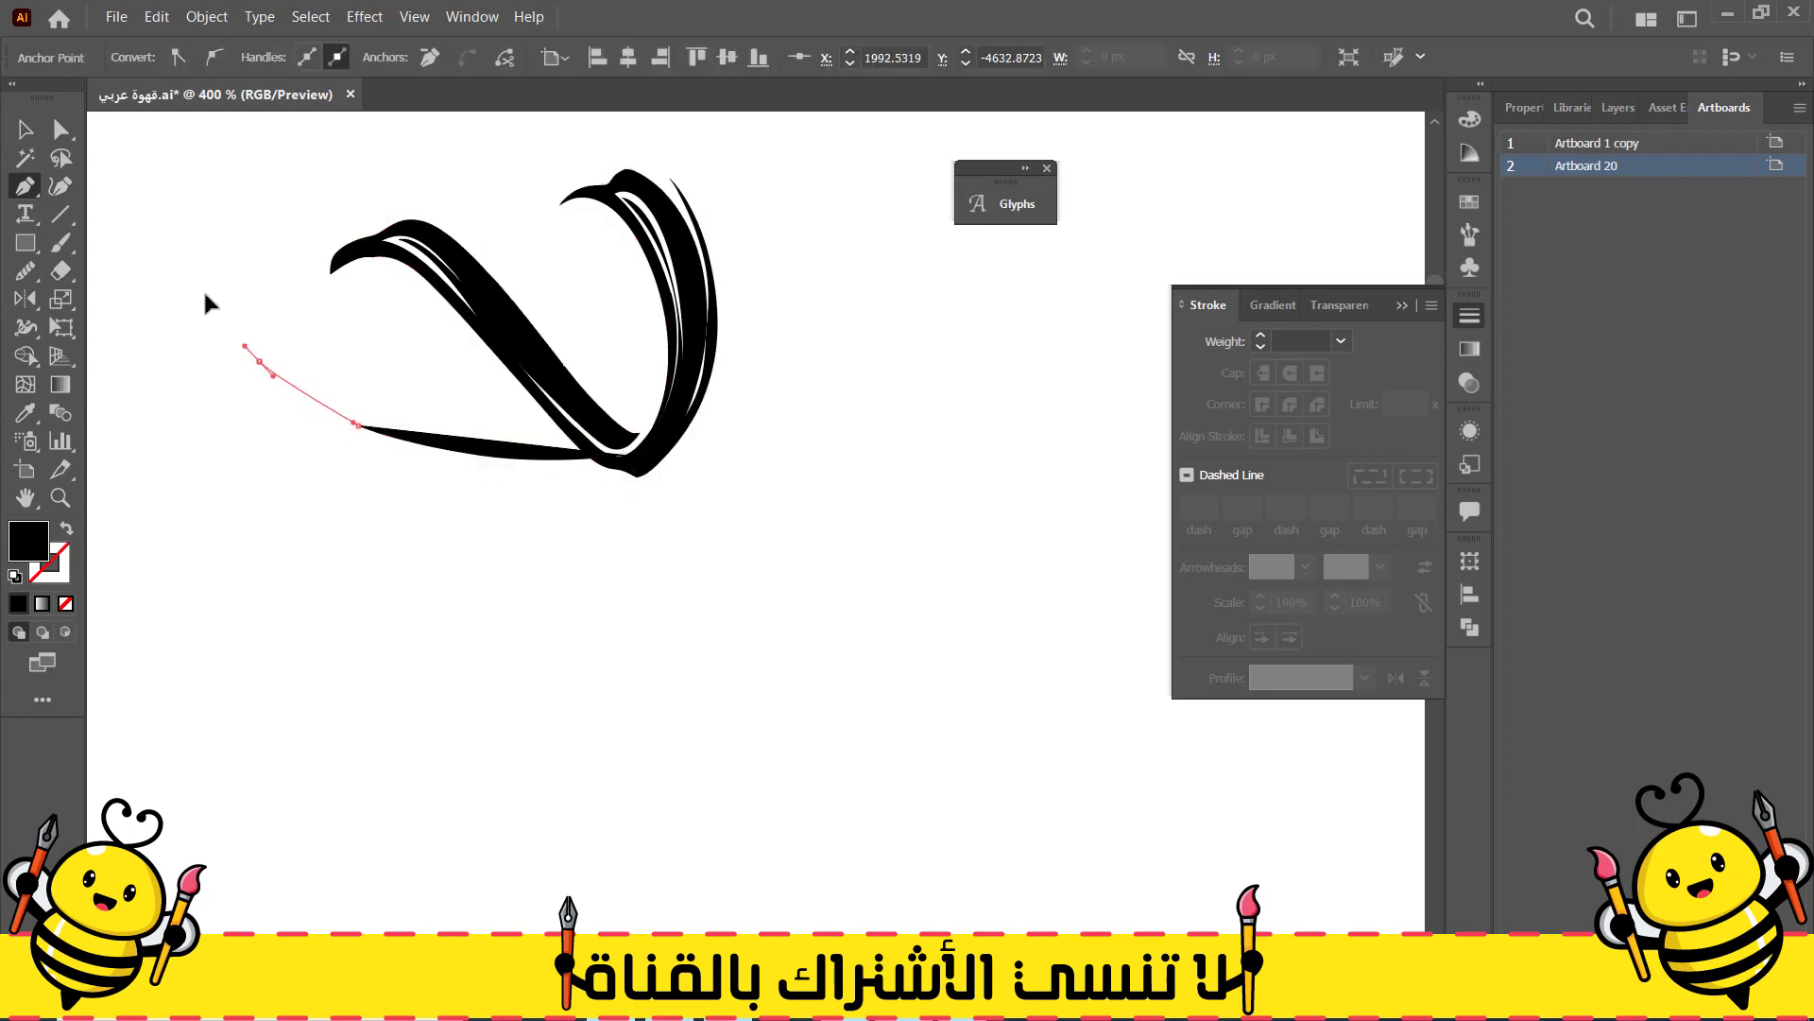
click(234, 208)
click(375, 170)
click(500, 222)
click(608, 314)
click(648, 389)
click(649, 415)
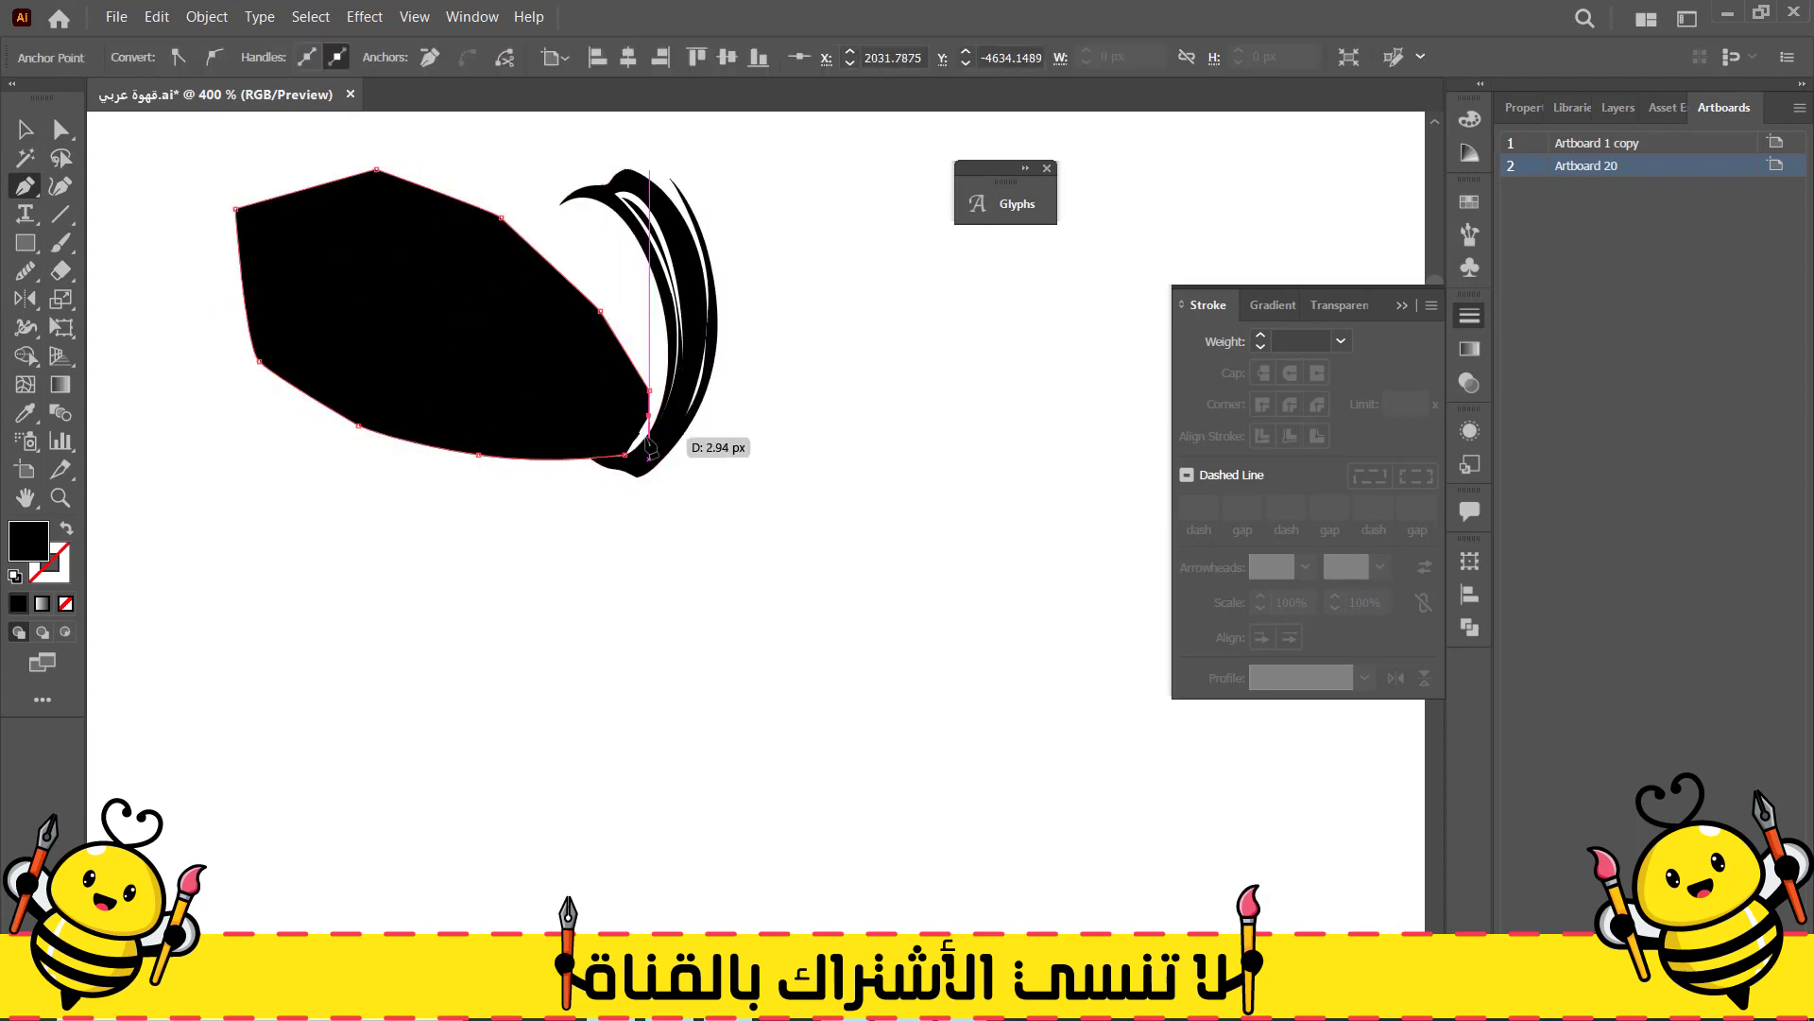
scroll(630, 435, up, 4)
click(683, 427)
click(607, 511)
Extend the covering shape's lower corner to the outer edge of the V piece's bottom tip
scroll(564, 539, down, 2)
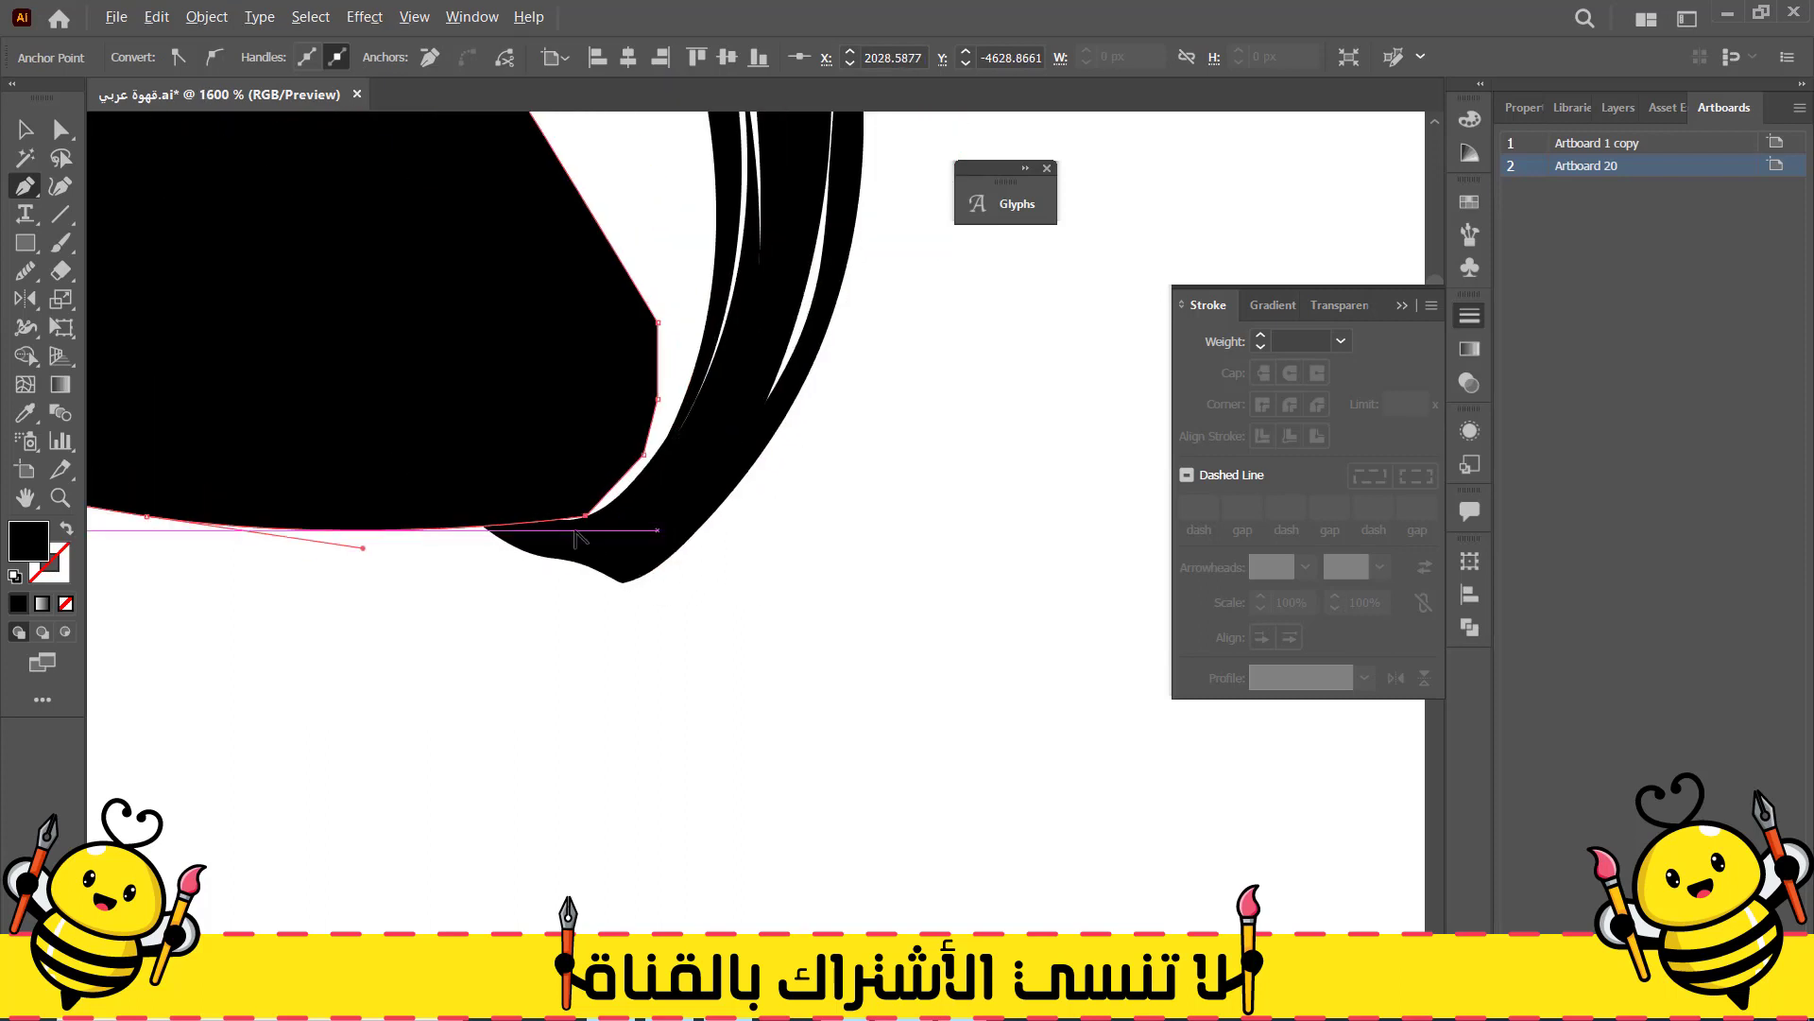
drag(584, 526, 577, 563)
click(491, 602)
Cut away the covering shape and the long straight stroke with the Shape Builder tool, keeping only the curved arm
key(ctrl+a)
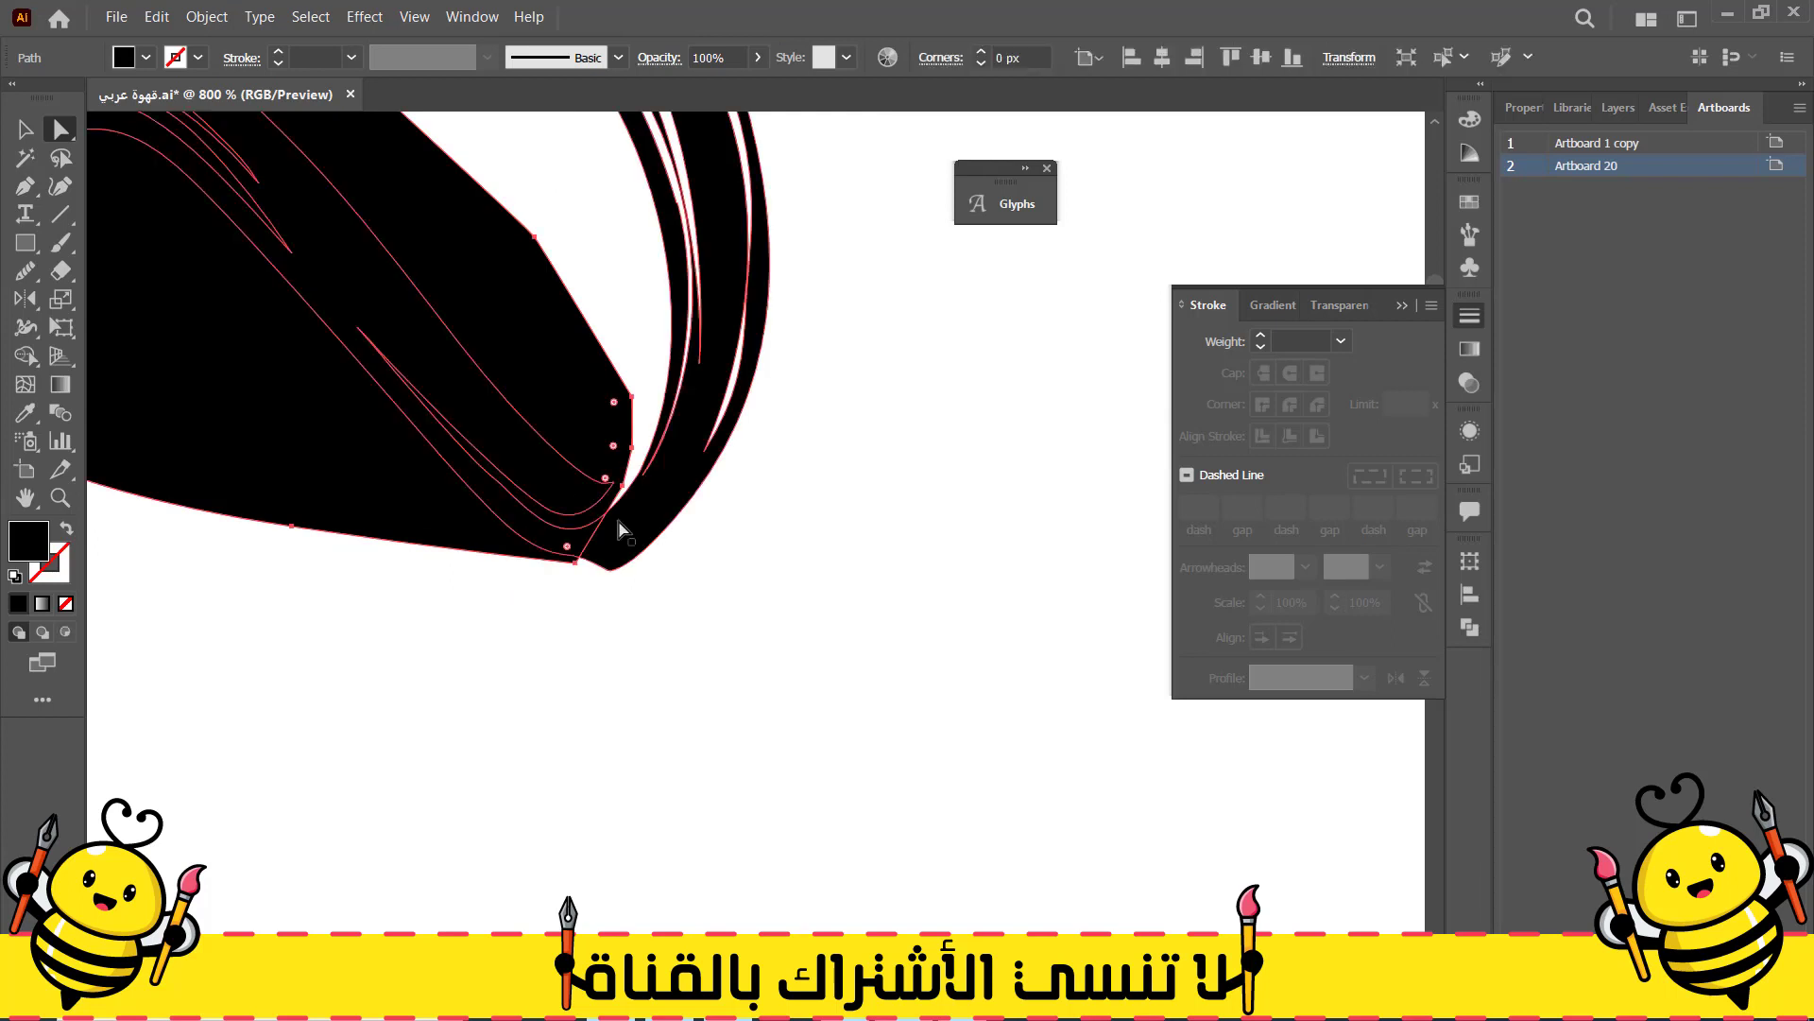
scroll(595, 599, down, 2)
click(25, 358)
drag(376, 639, 690, 473)
mouse_move(486, 484)
mouse_down()
mouse_move(538, 404)
mouse_move(612, 392)
mouse_up()
click(25, 131)
click(567, 397)
click(831, 477)
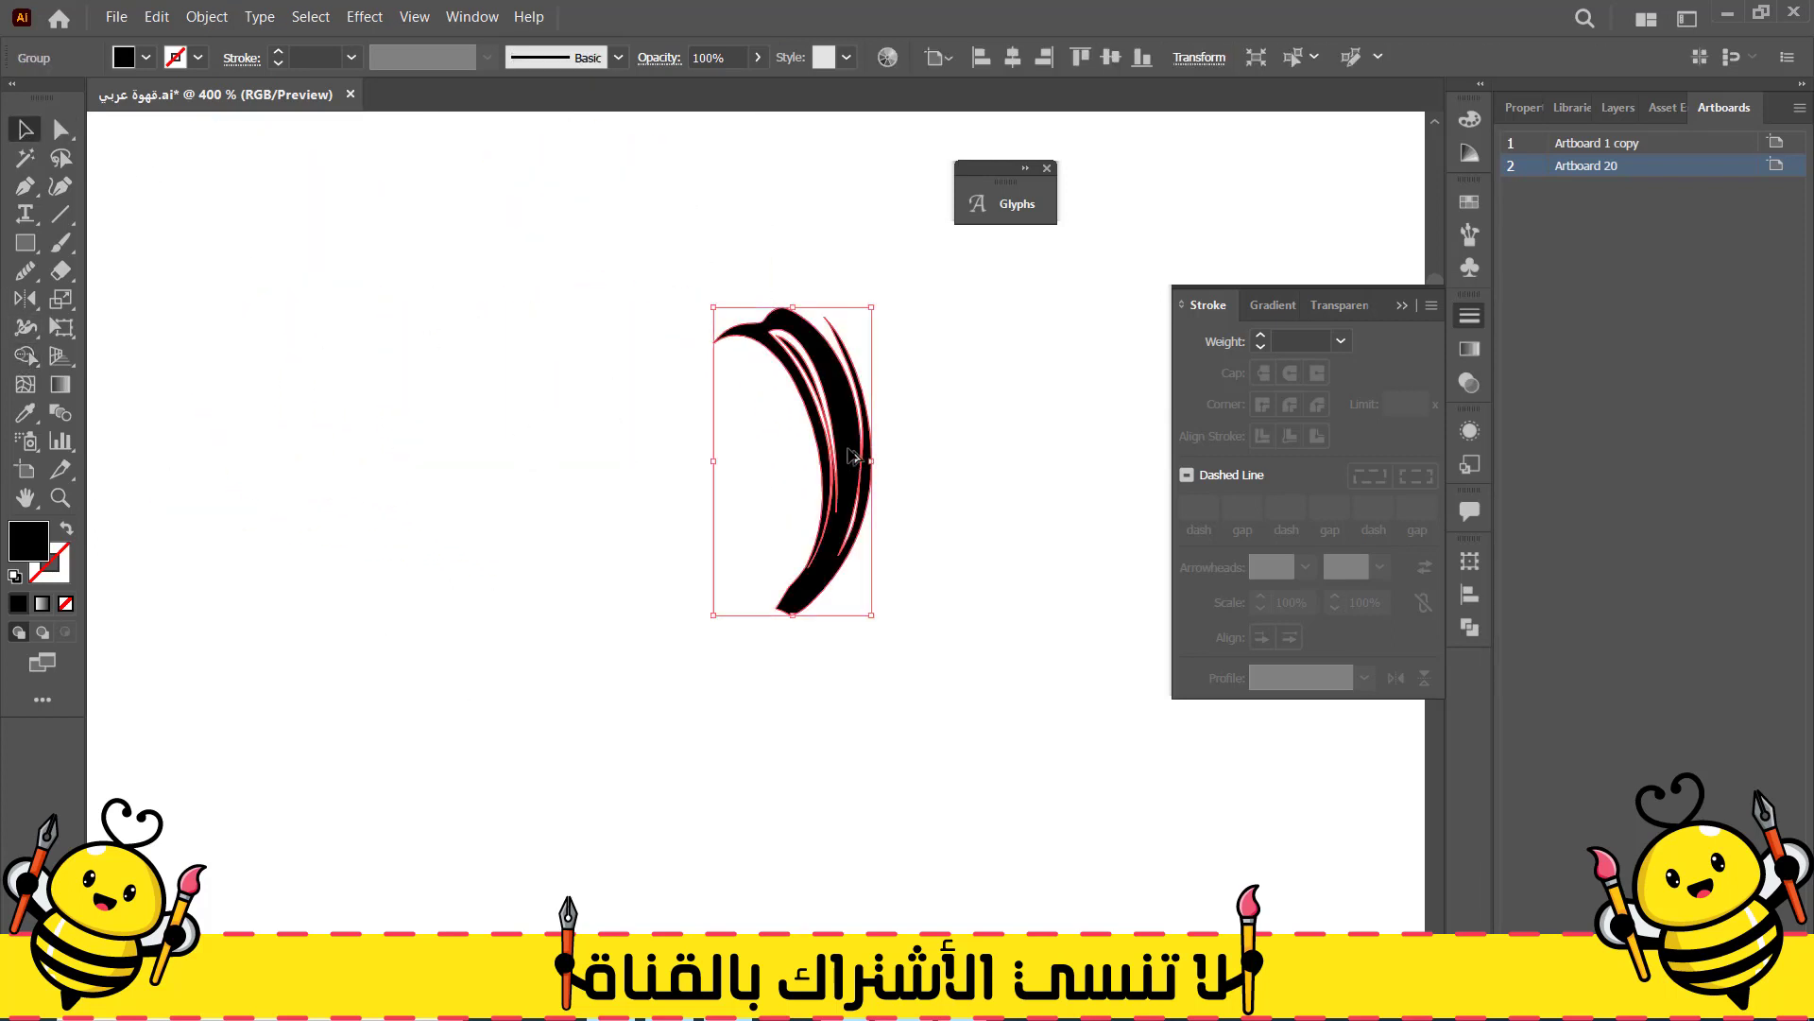
Duplicate the curved arm beside the original and reflect the copy across the vertical axis
drag(831, 477, 921, 477)
right_click(935, 446)
mouse_move(1086, 675)
click(1259, 750)
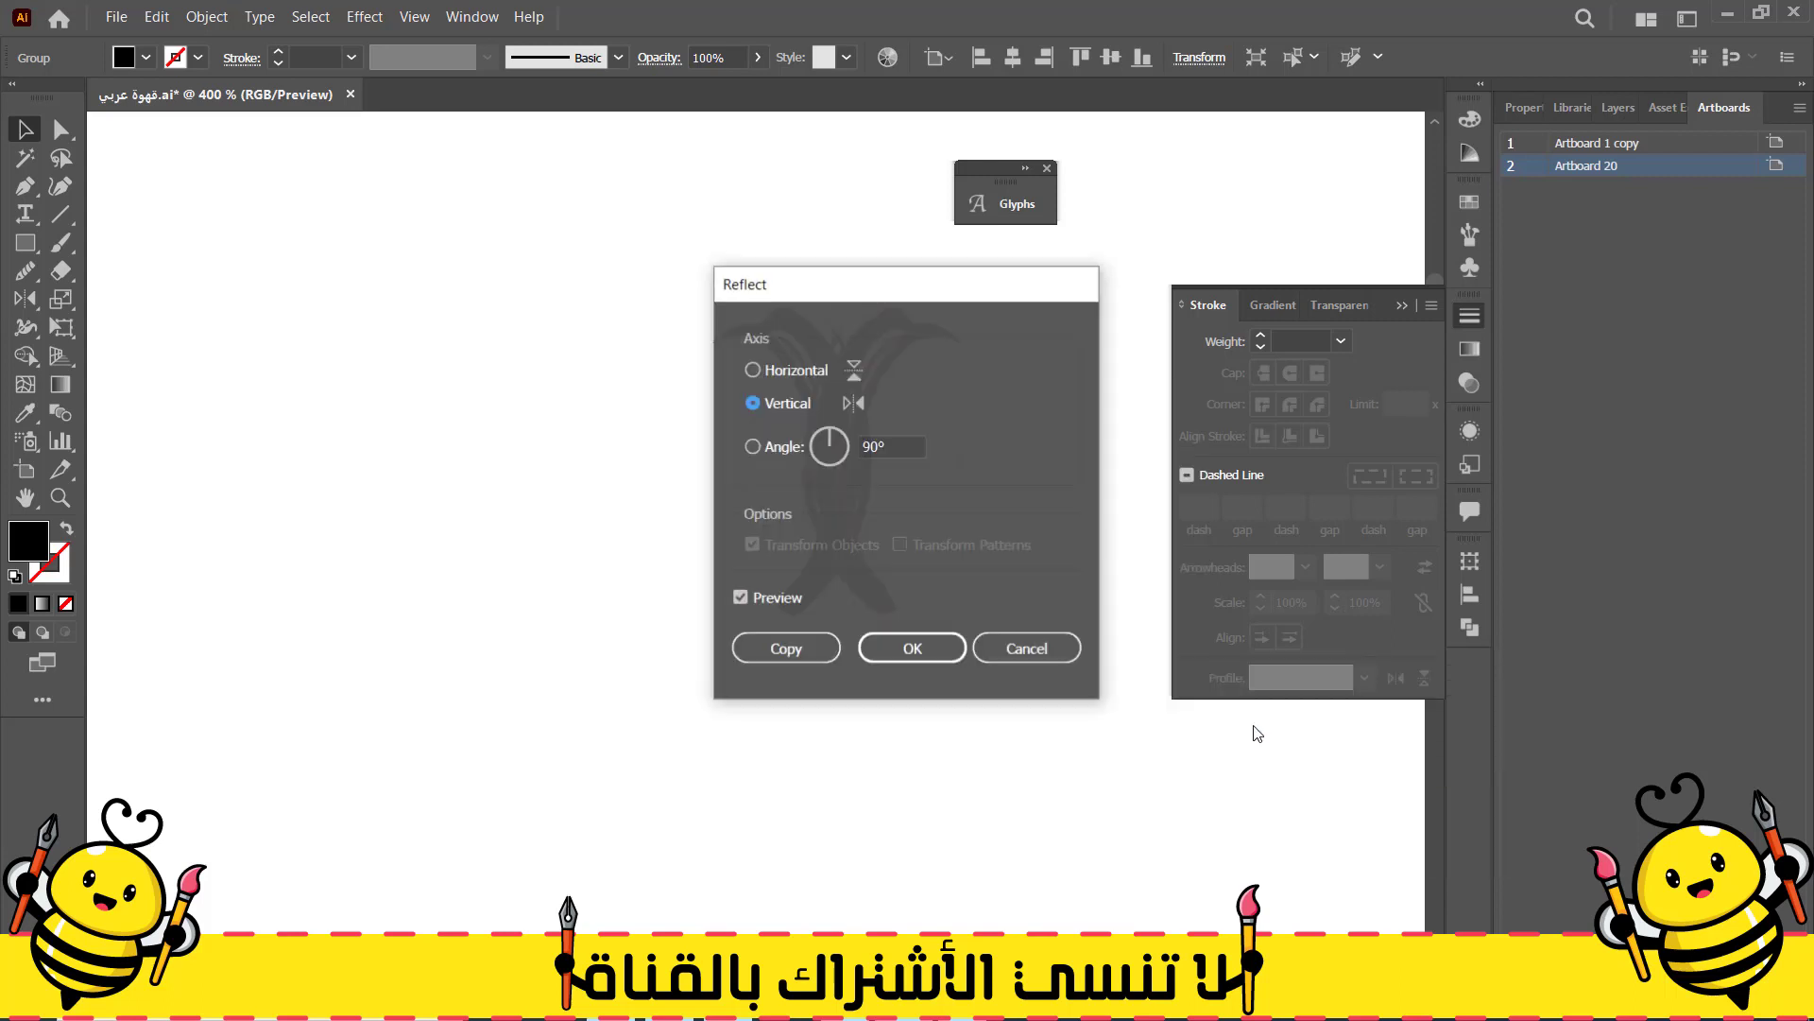
click(910, 643)
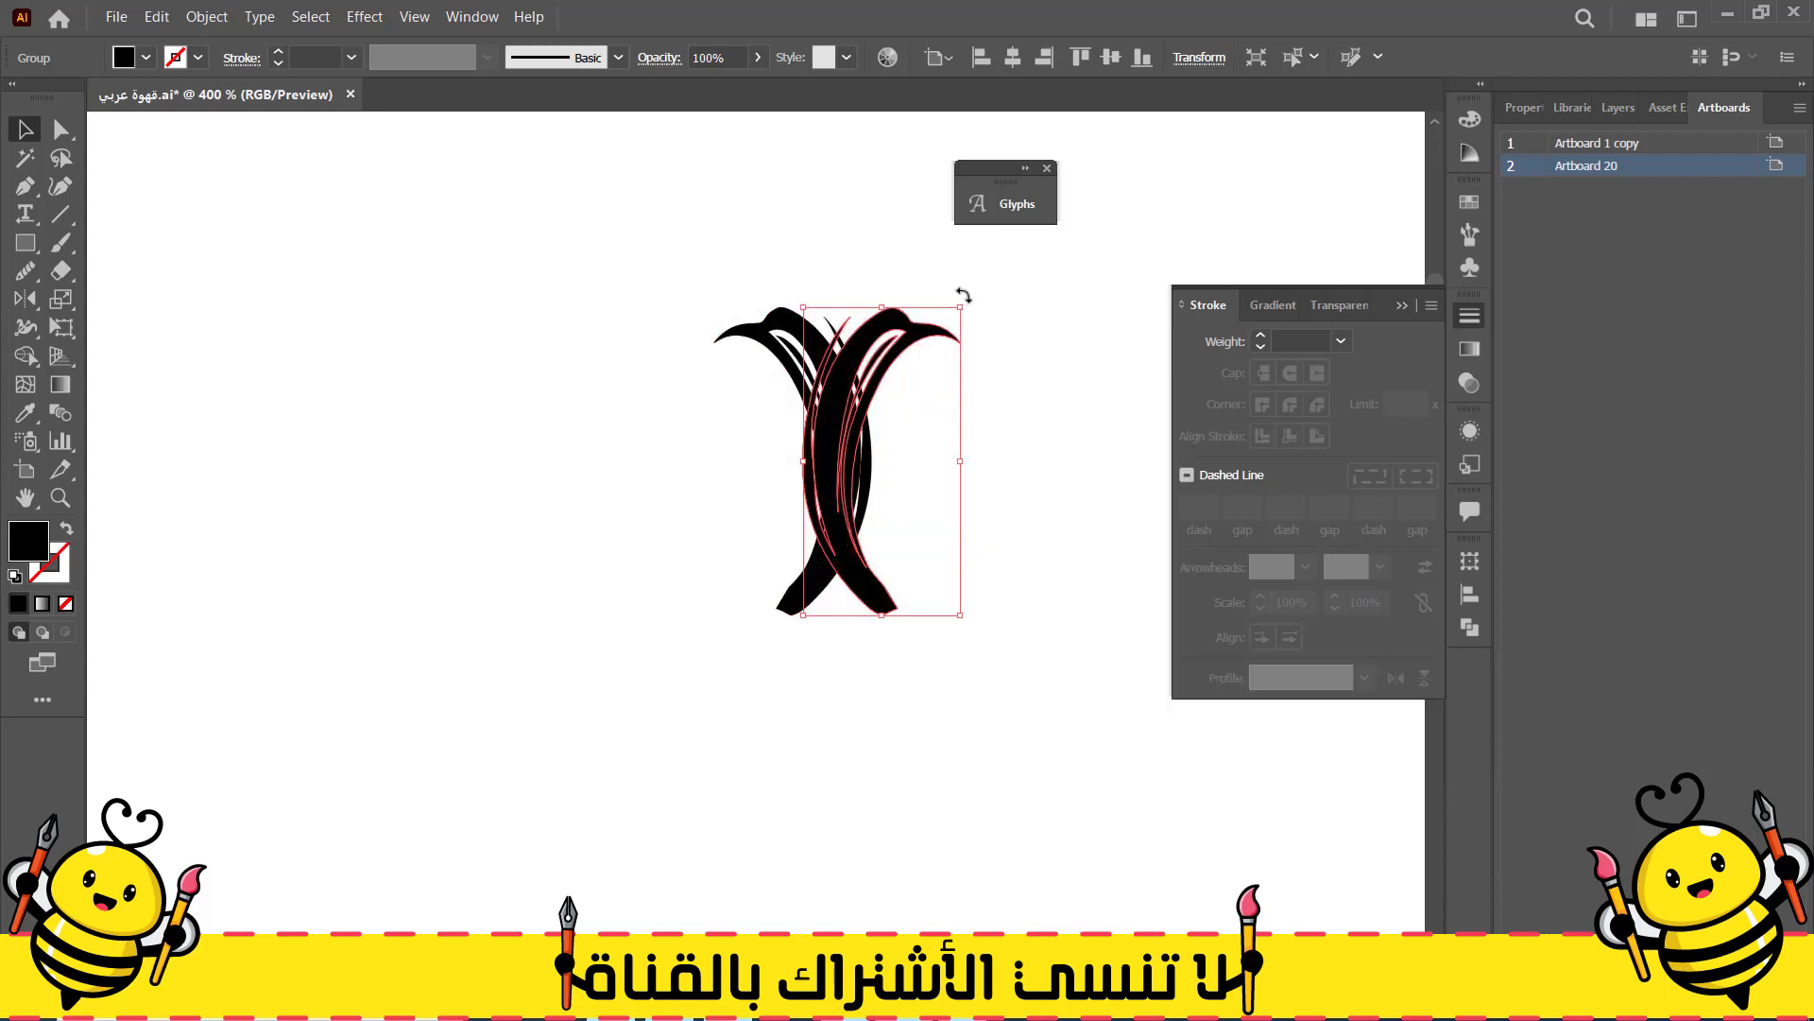
Rotate the two curved arms outward and overlap their lower ends to form a V-shaped ornament
drag(964, 293, 1022, 333)
drag(828, 448, 939, 457)
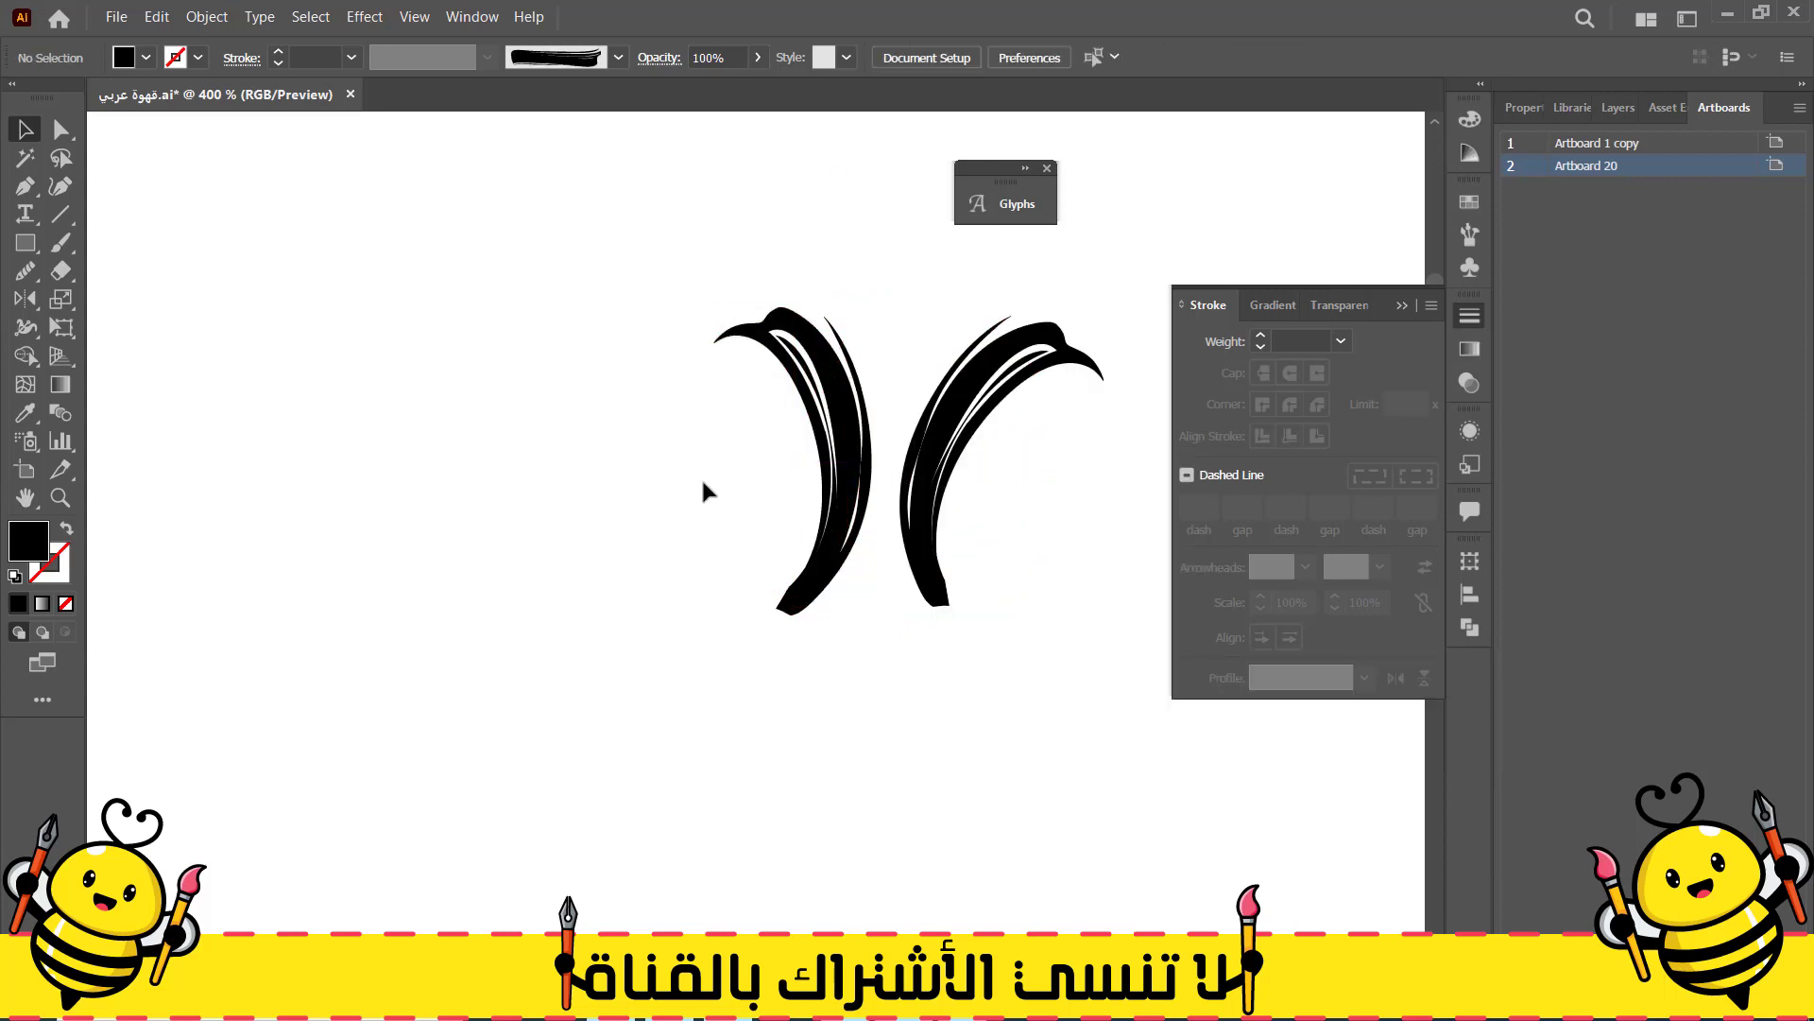
mouse_move(701, 476)
mouse_down()
mouse_move(857, 631)
mouse_move(940, 529)
mouse_move(974, 449)
mouse_up()
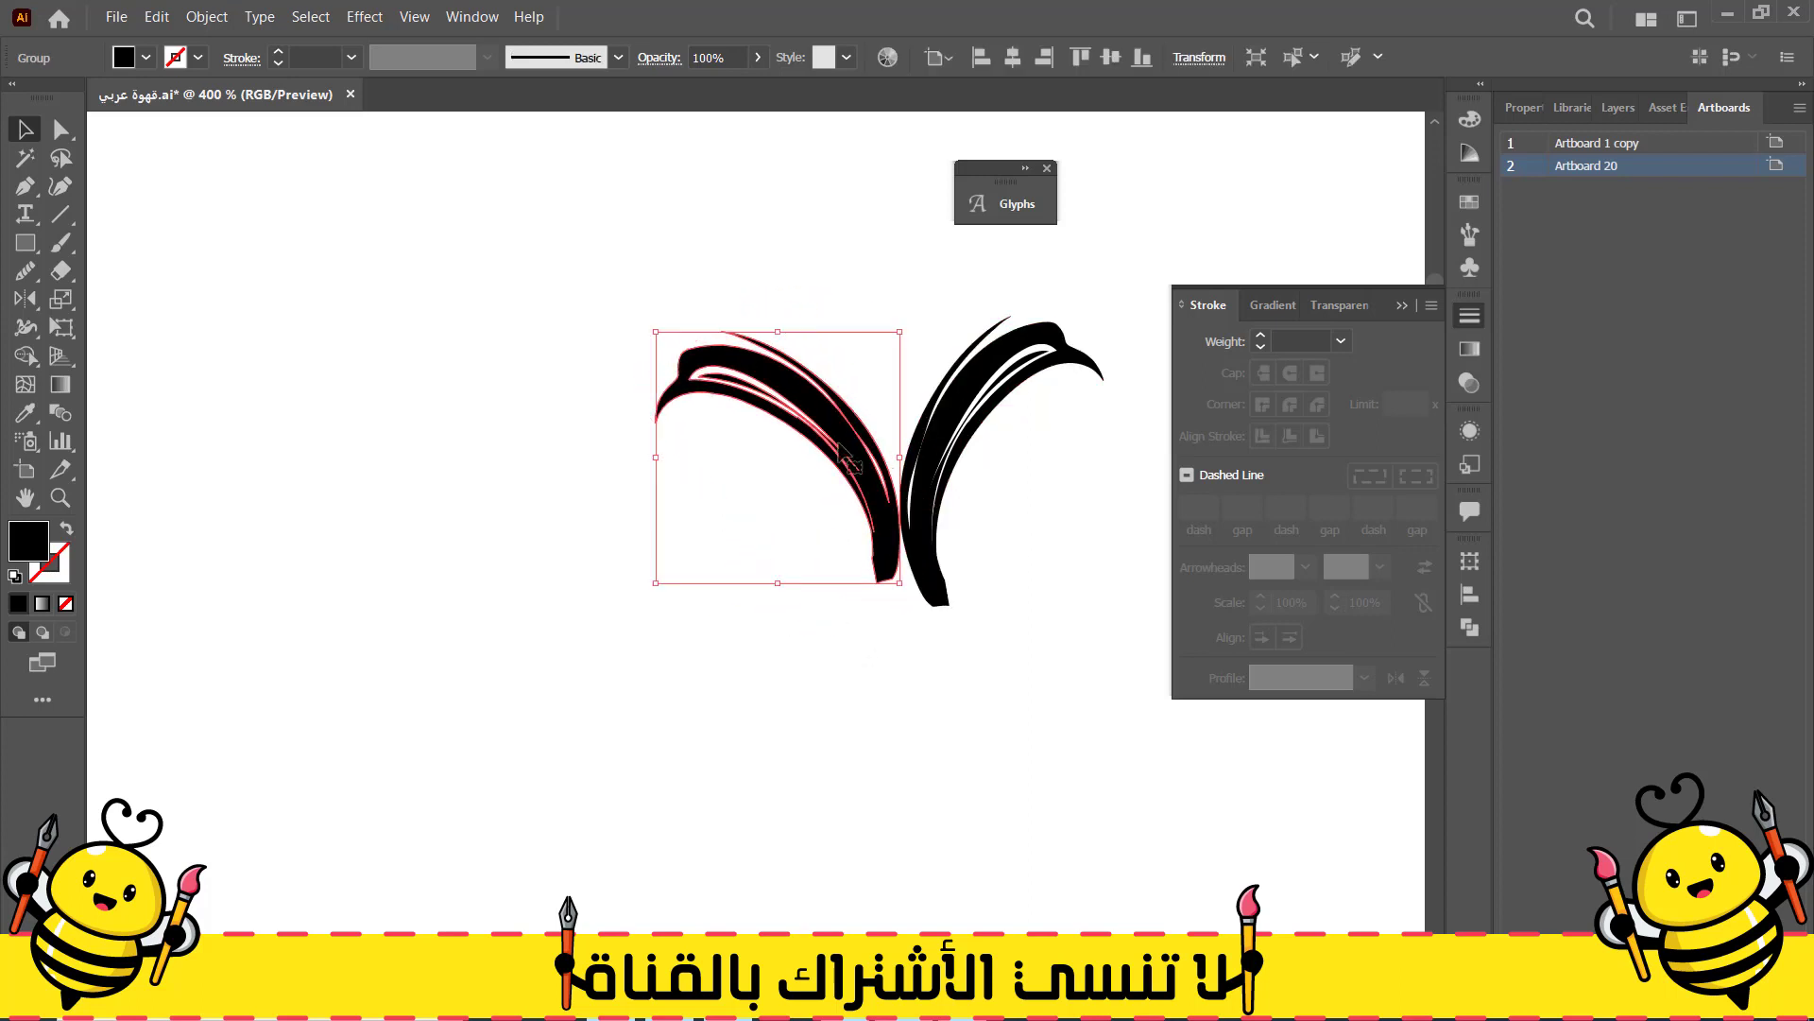
drag(874, 476, 871, 475)
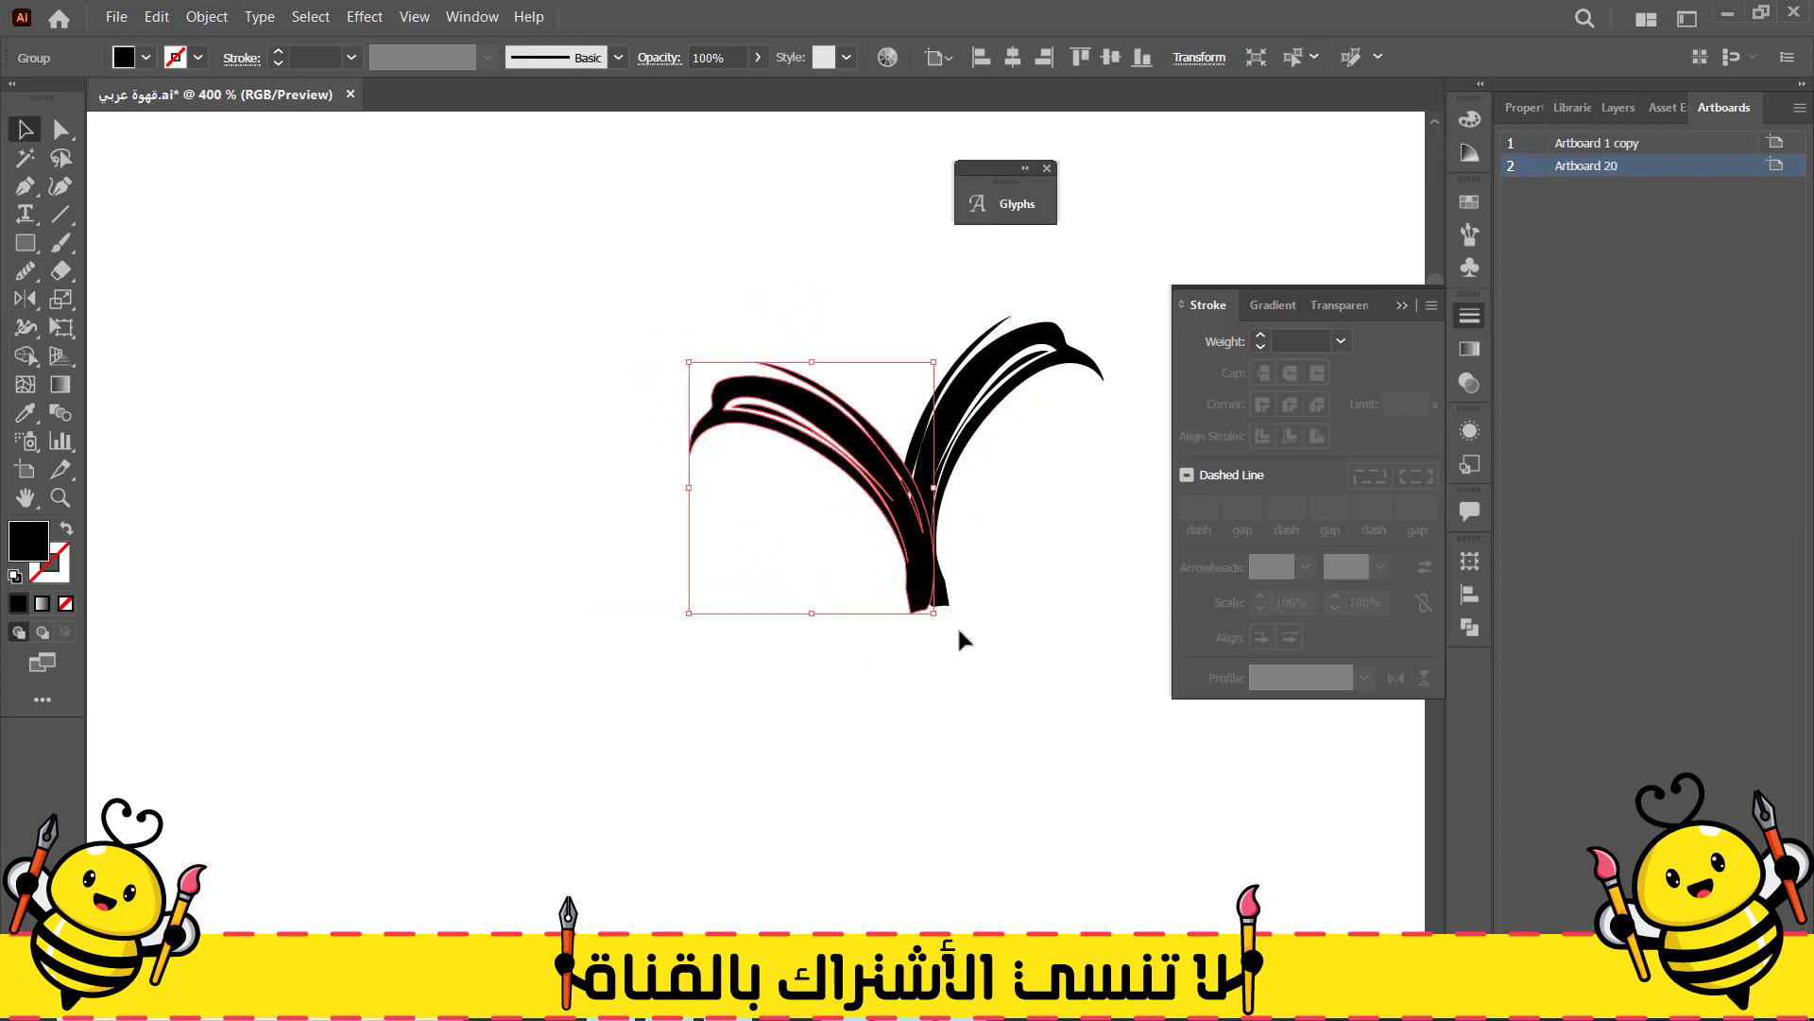
click(956, 625)
click(919, 604)
mouse_move(921, 609)
mouse_down()
mouse_move(940, 616)
mouse_move(947, 596)
mouse_up()
drag(892, 484, 888, 490)
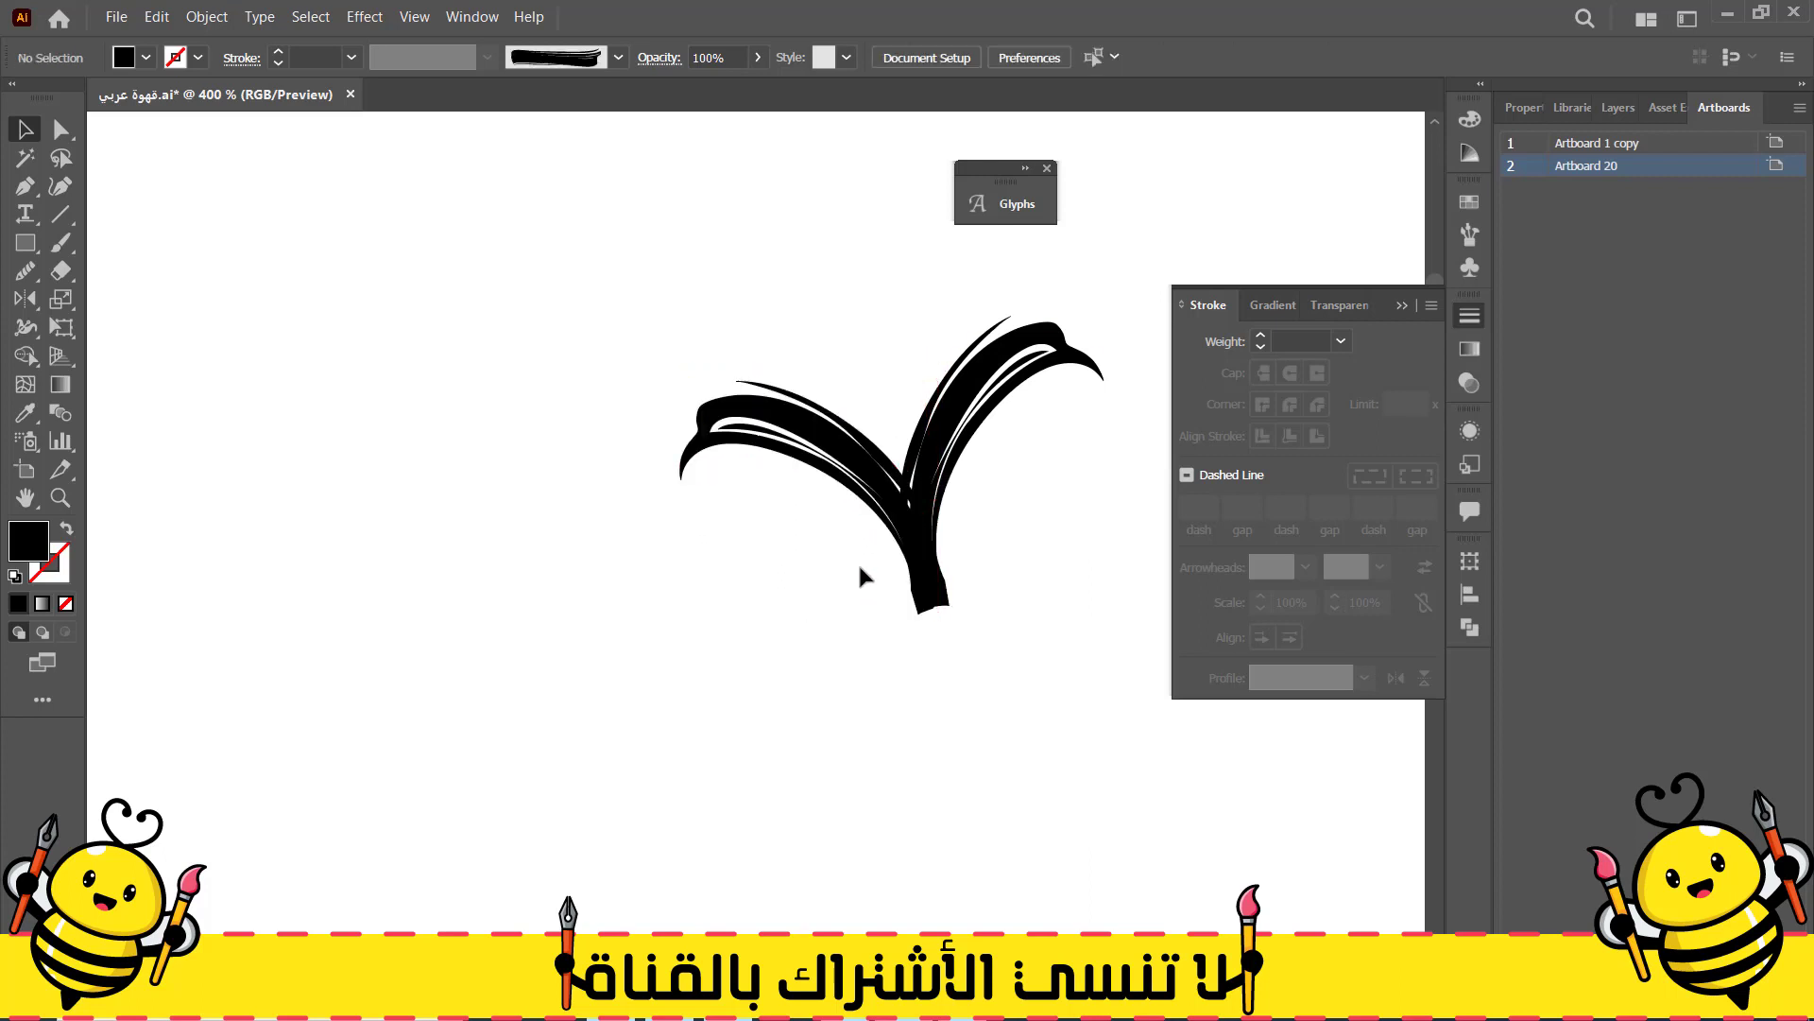
Move the anchor points at the joined base of the two arms so the V ends in one clean pointed tip
scroll(956, 622, up, 6)
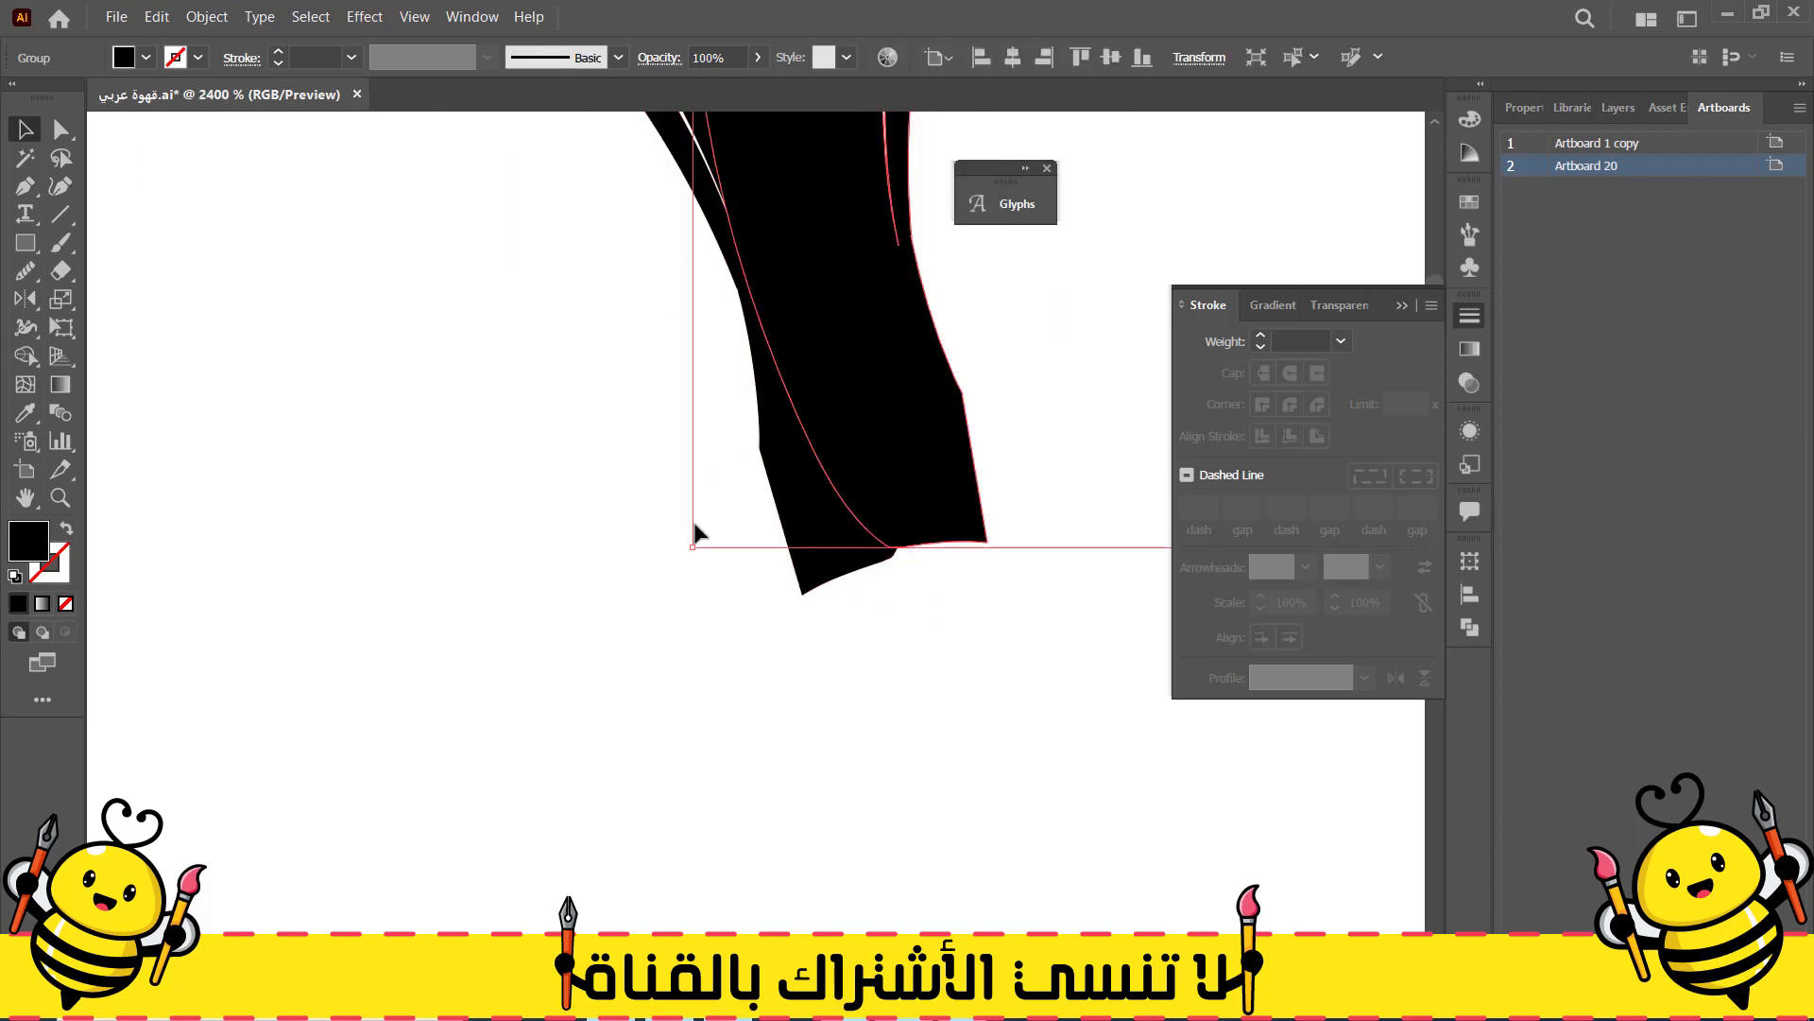
key(a)
mouse_move(887, 546)
mouse_down()
mouse_move(888, 563)
mouse_move(932, 559)
mouse_move(893, 560)
mouse_up()
key(ctrl+z)
drag(802, 593, 883, 560)
click(628, 567)
scroll(628, 567, down, 8)
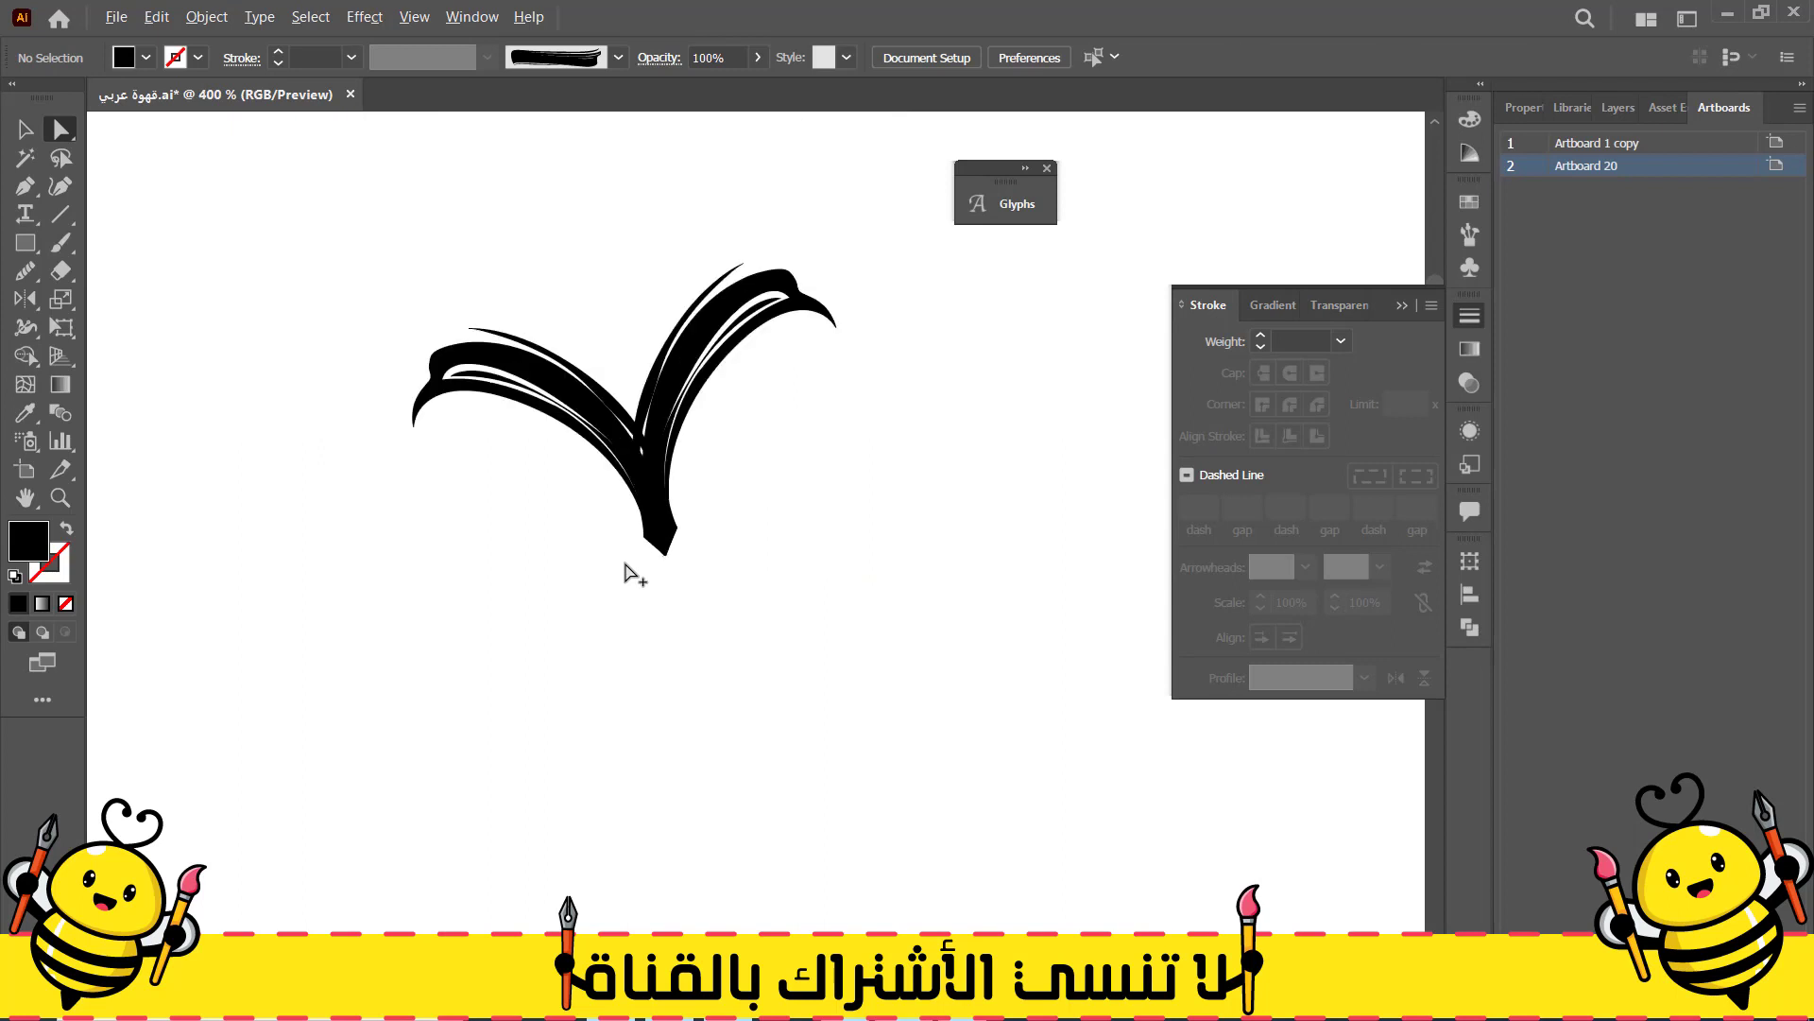
Select the whole V ornament and enlarge it by about a third
drag(806, 310, 813, 307)
scroll(718, 430, down, 3)
click(333, 362)
scroll(619, 479, up, 1)
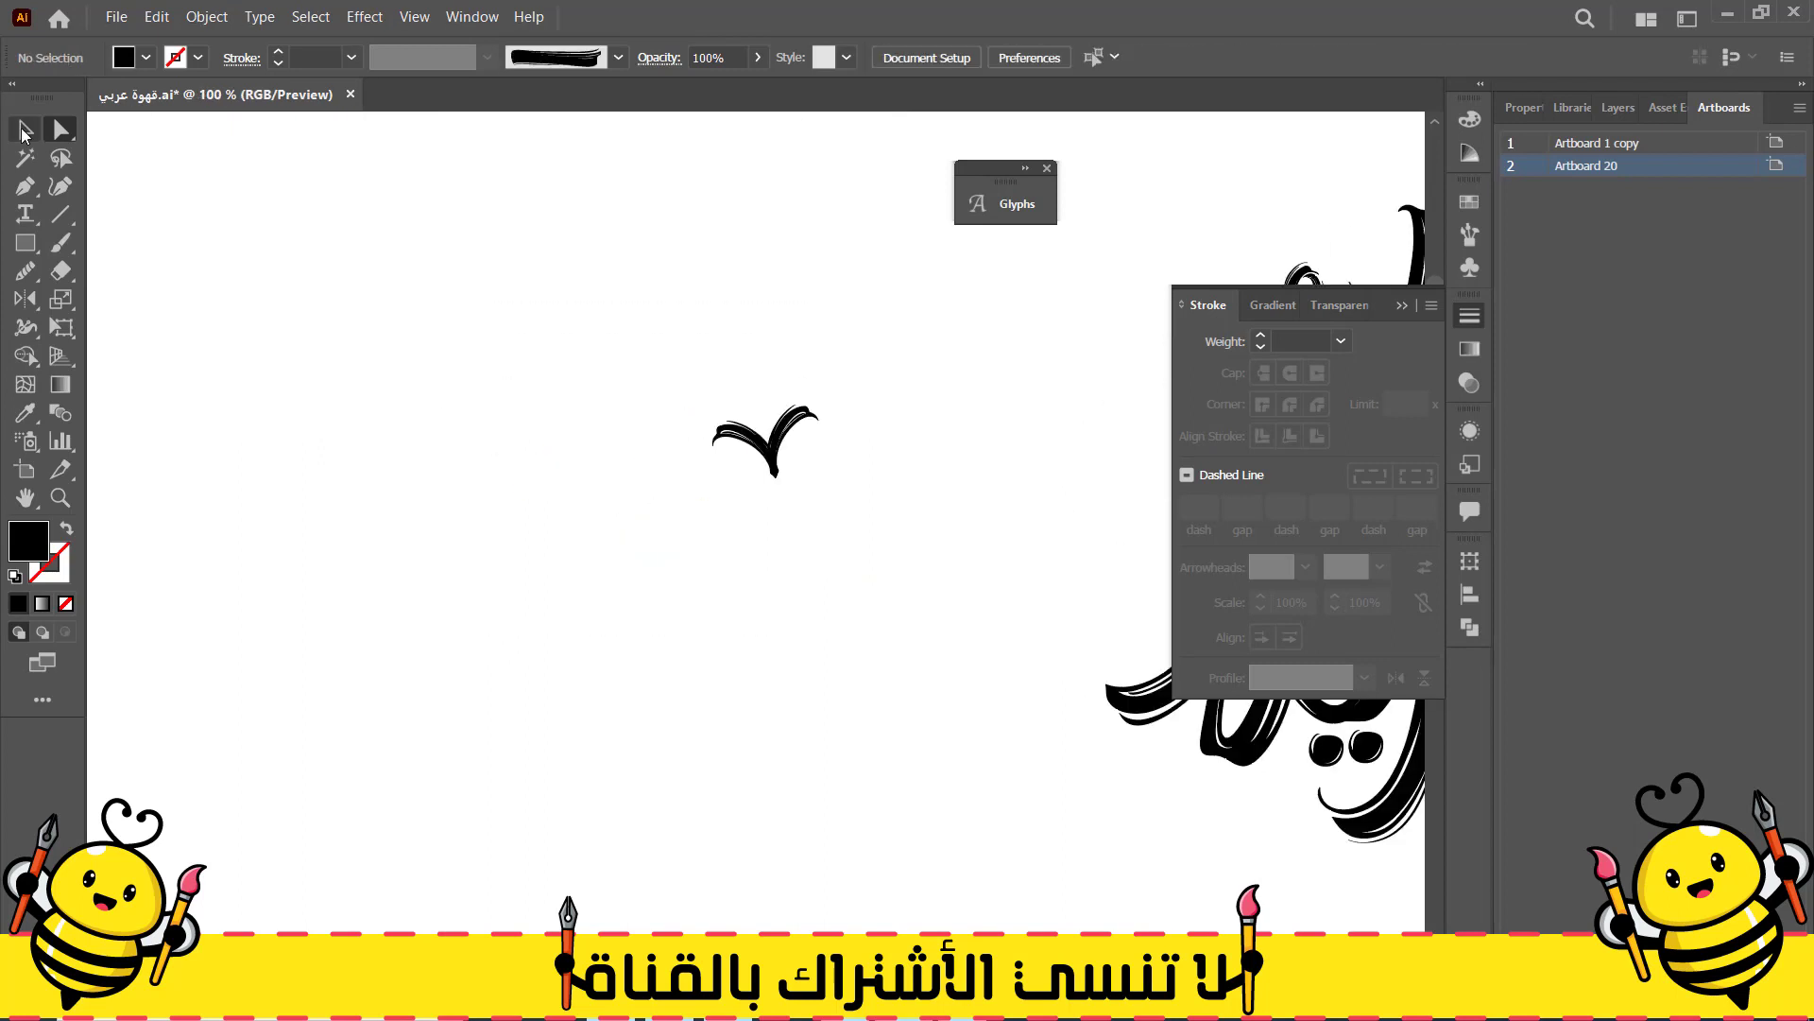
click(25, 130)
drag(542, 556, 962, 315)
drag(827, 397, 855, 389)
click(890, 539)
Move the V ornament onto the lettering, just above the tail of the final م in كريم
drag(929, 557, 661, 519)
drag(521, 397, 588, 427)
key(ctrl+z)
drag(416, 487, 660, 271)
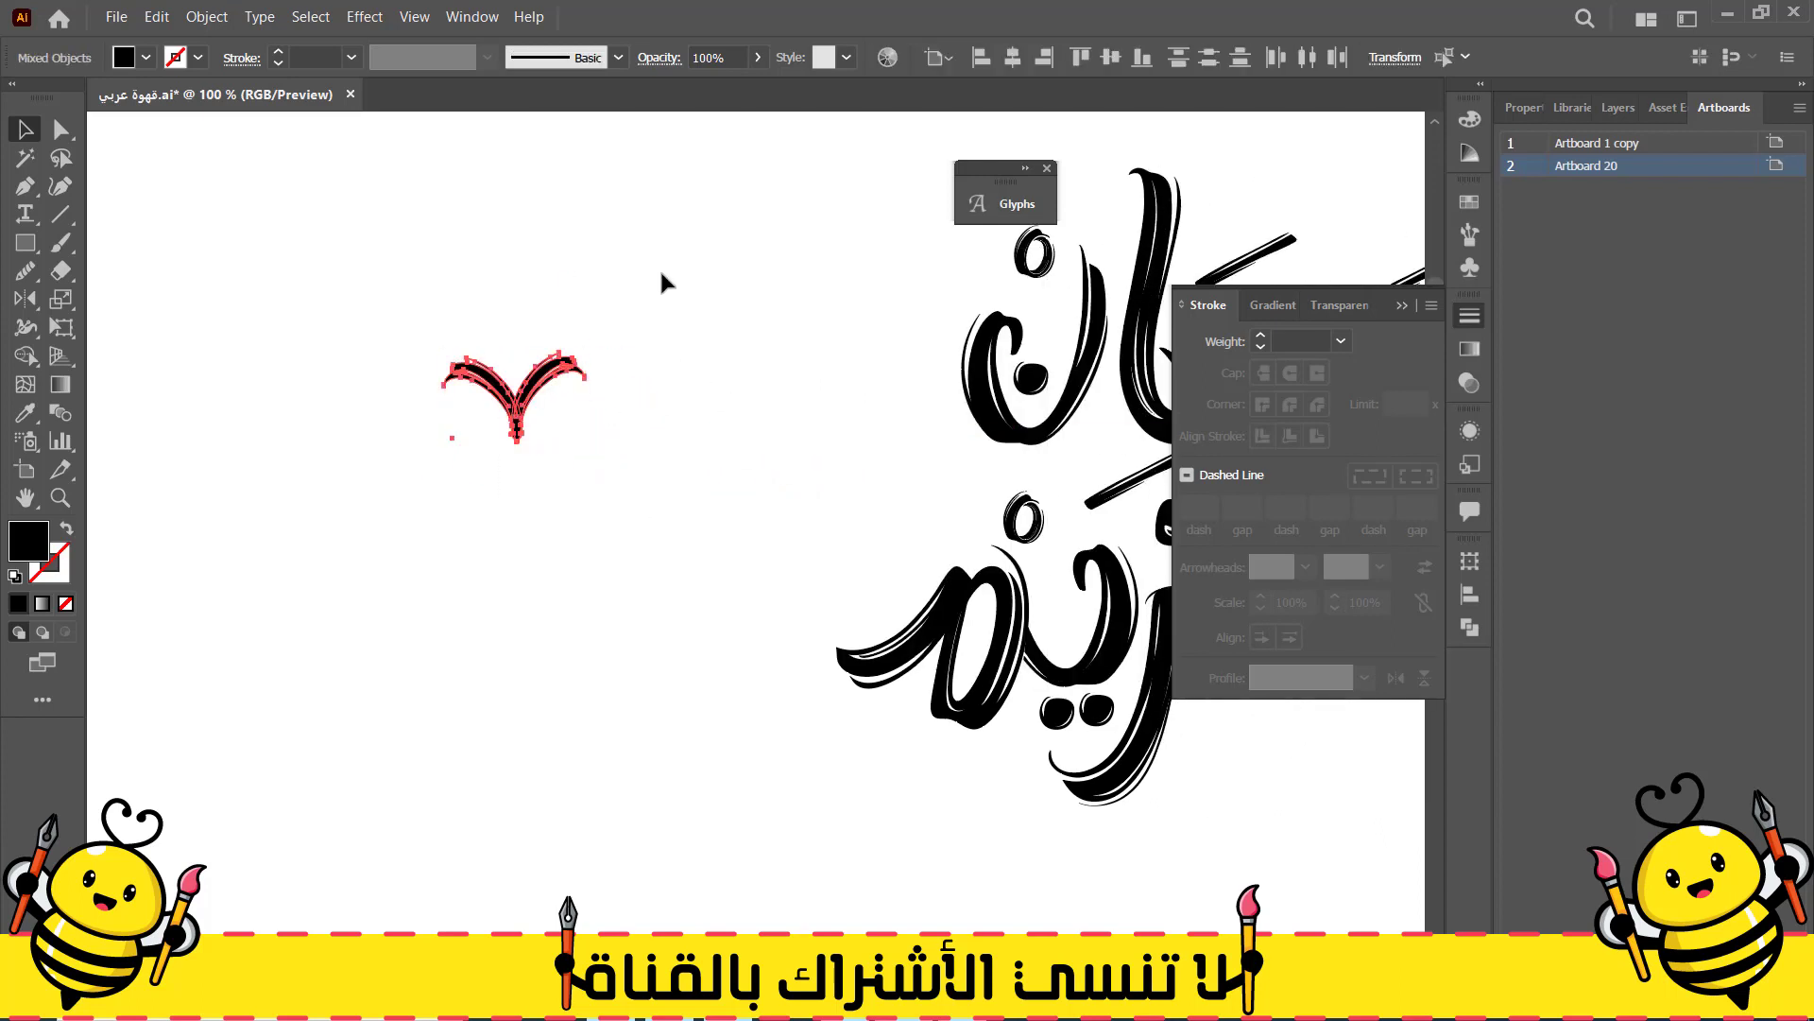
drag(510, 390, 884, 568)
drag(721, 596, 389, 656)
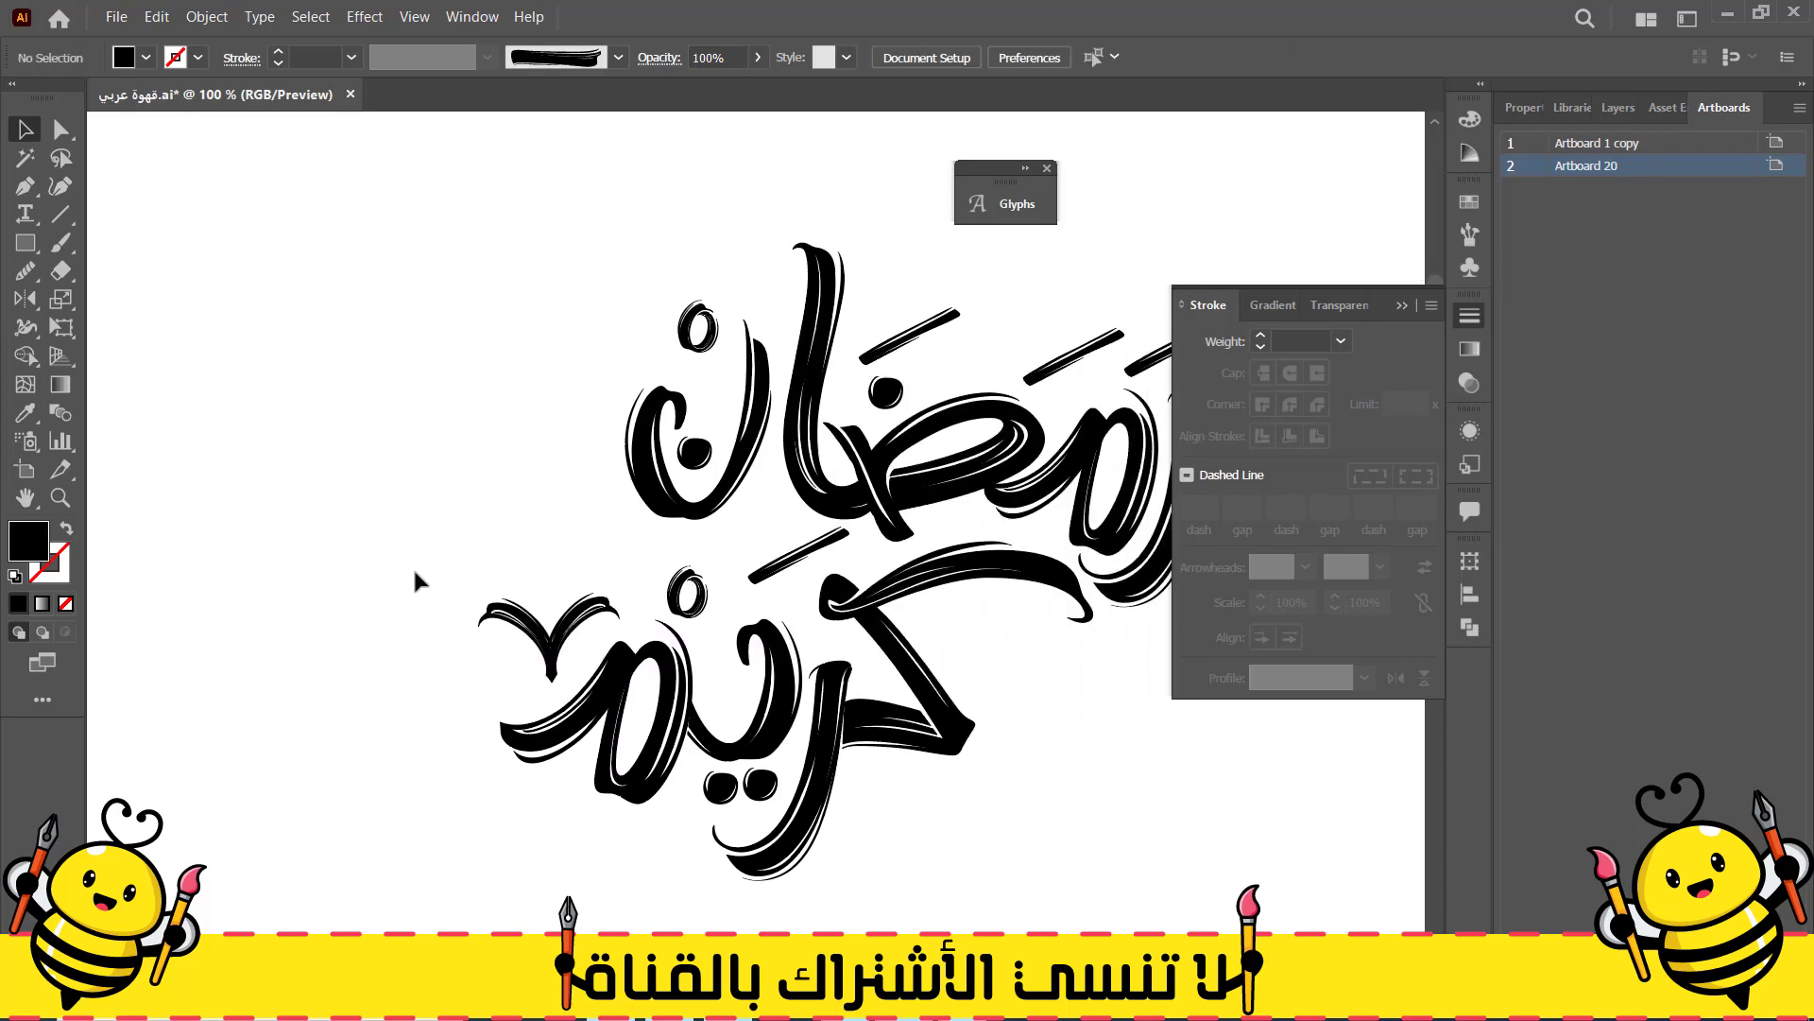
Duplicate the V ornament above itself, scale the copy down to about half and nest it between the two arms
scroll(551, 616, up, 4)
drag(578, 563, 577, 477)
drag(752, 365, 668, 442)
drag(546, 474, 543, 522)
click(534, 359)
Copy the sukun circle of كريم above the small V and shrink it to a tiny ring
scroll(534, 359, down, 1)
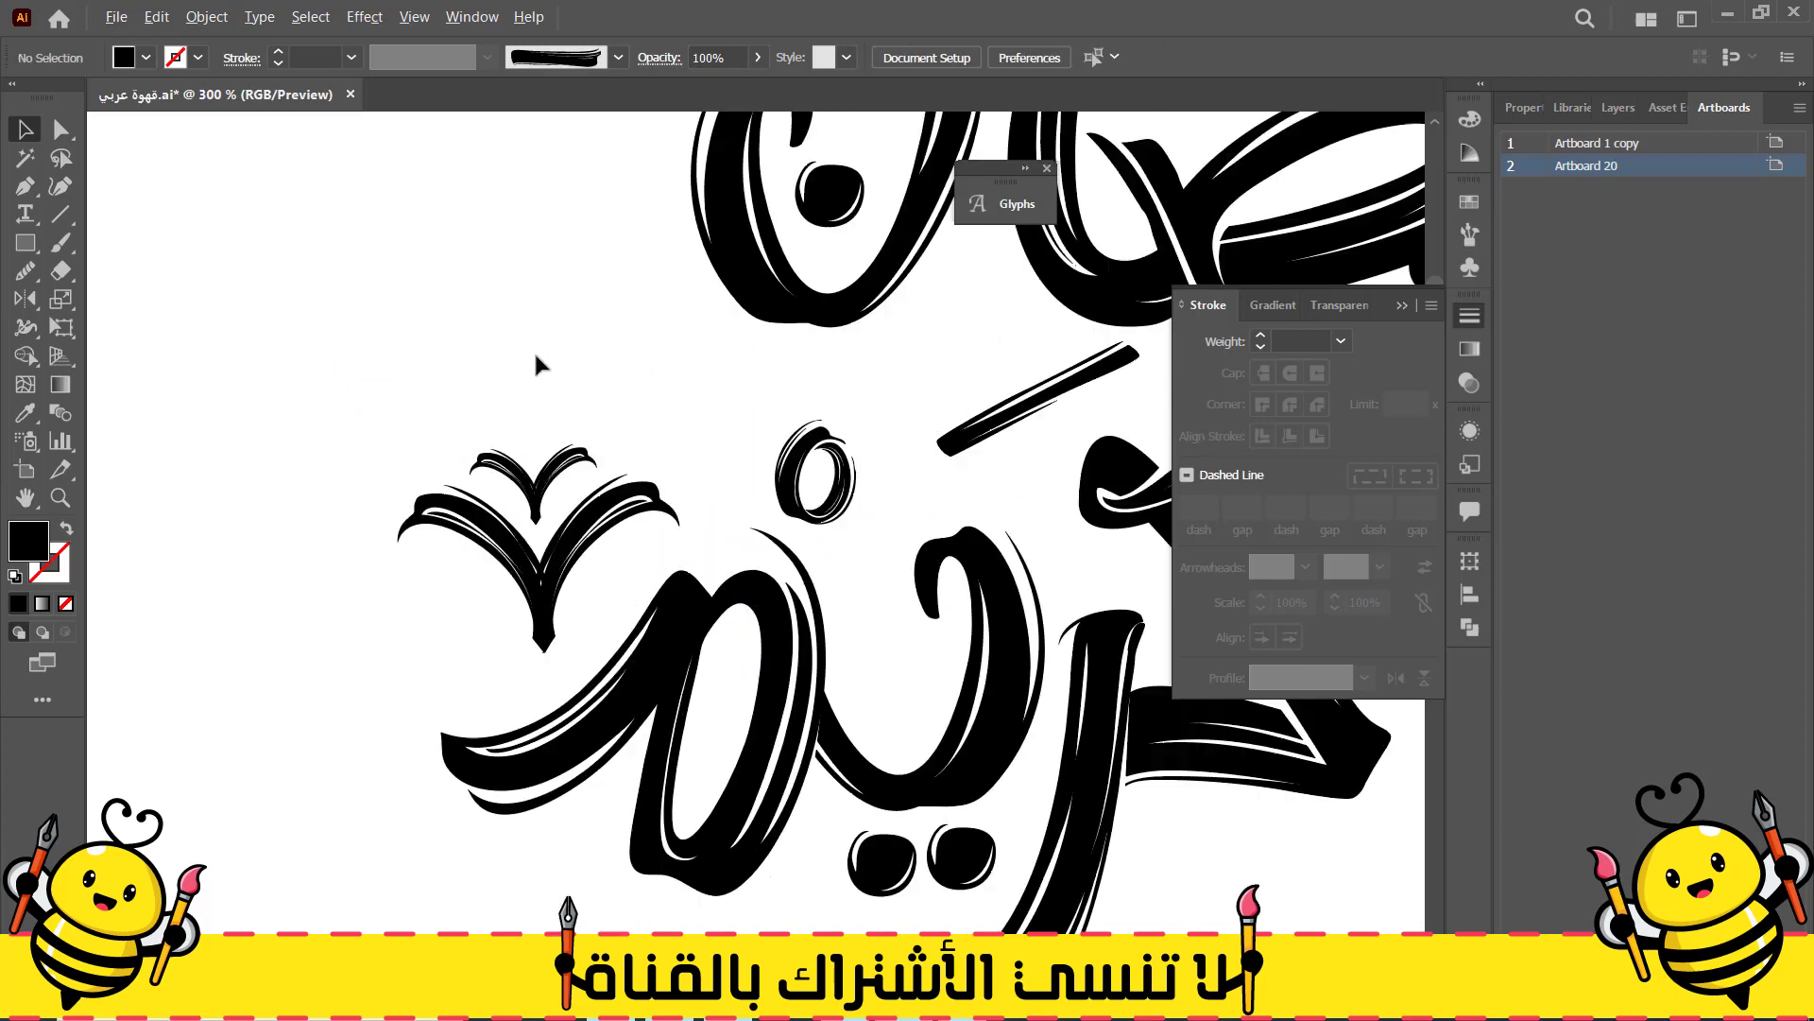
drag(784, 460, 521, 392)
scroll(494, 407, up, 3)
drag(700, 202, 577, 511)
click(671, 360)
scroll(671, 361, down, 5)
drag(898, 454, 812, 582)
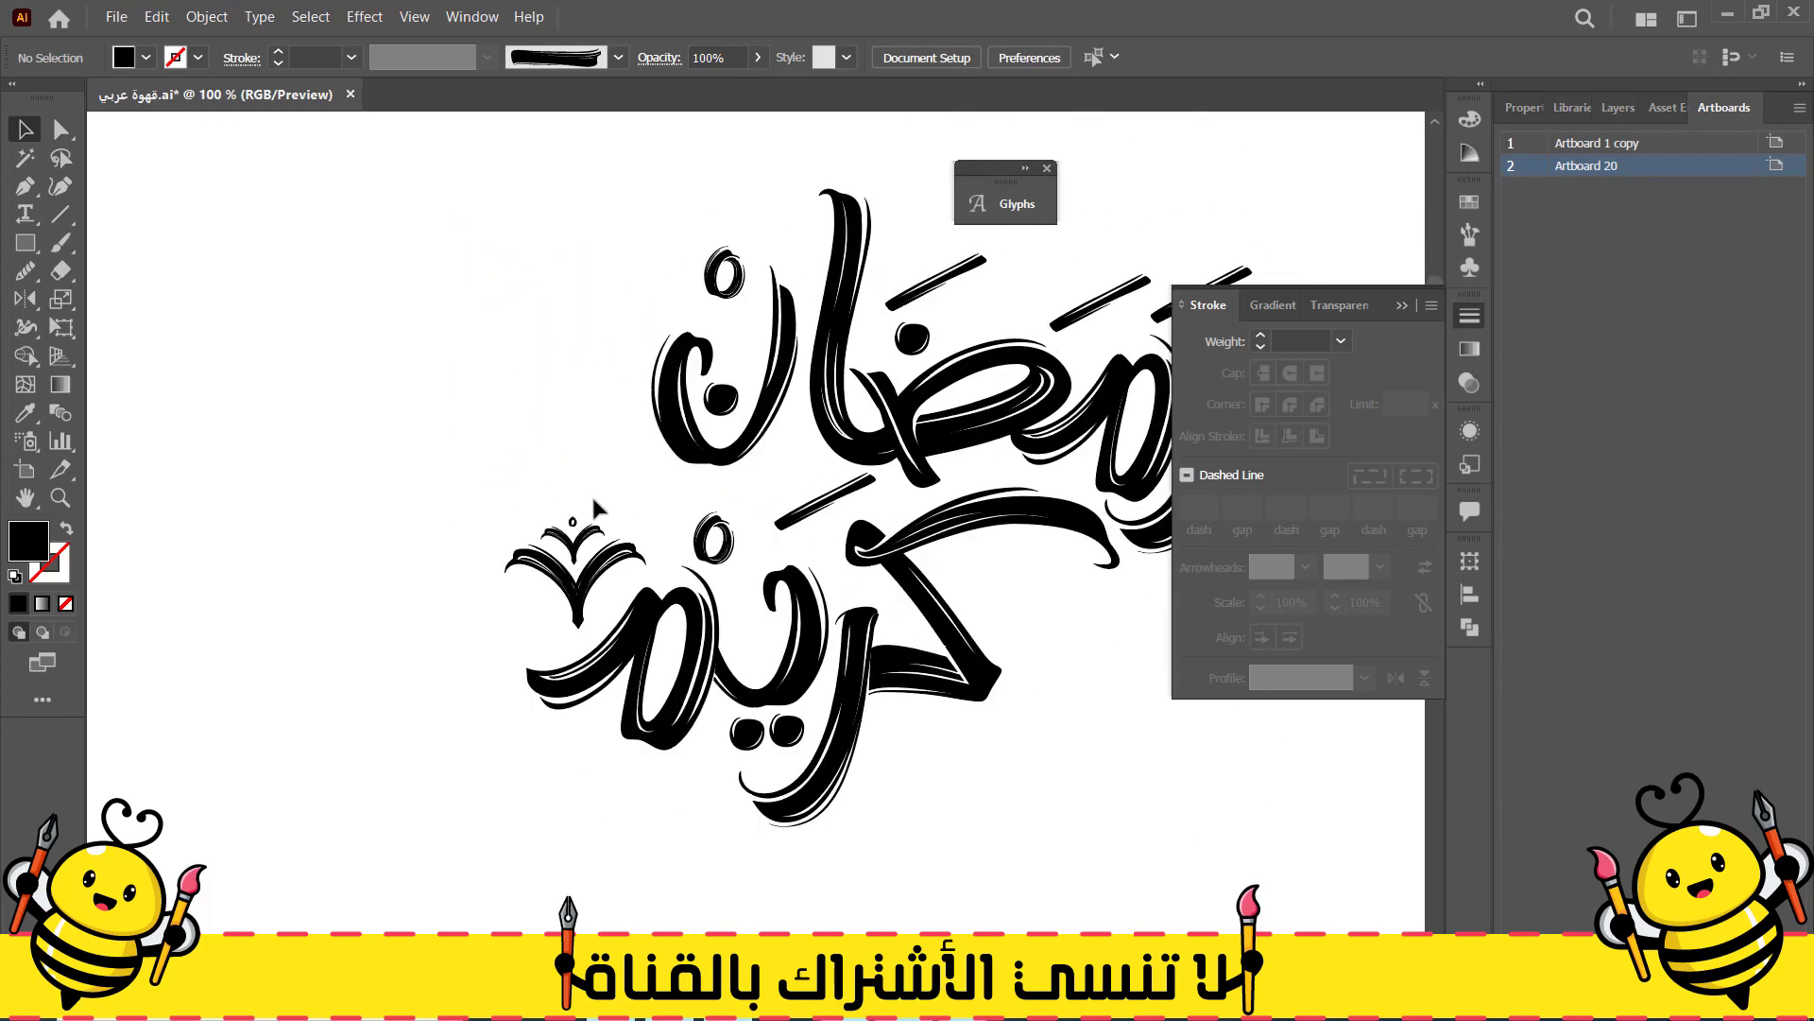
Enlarge the tiny ring and centre it above the small V
scroll(515, 507, up, 1)
click(606, 529)
drag(610, 522, 622, 498)
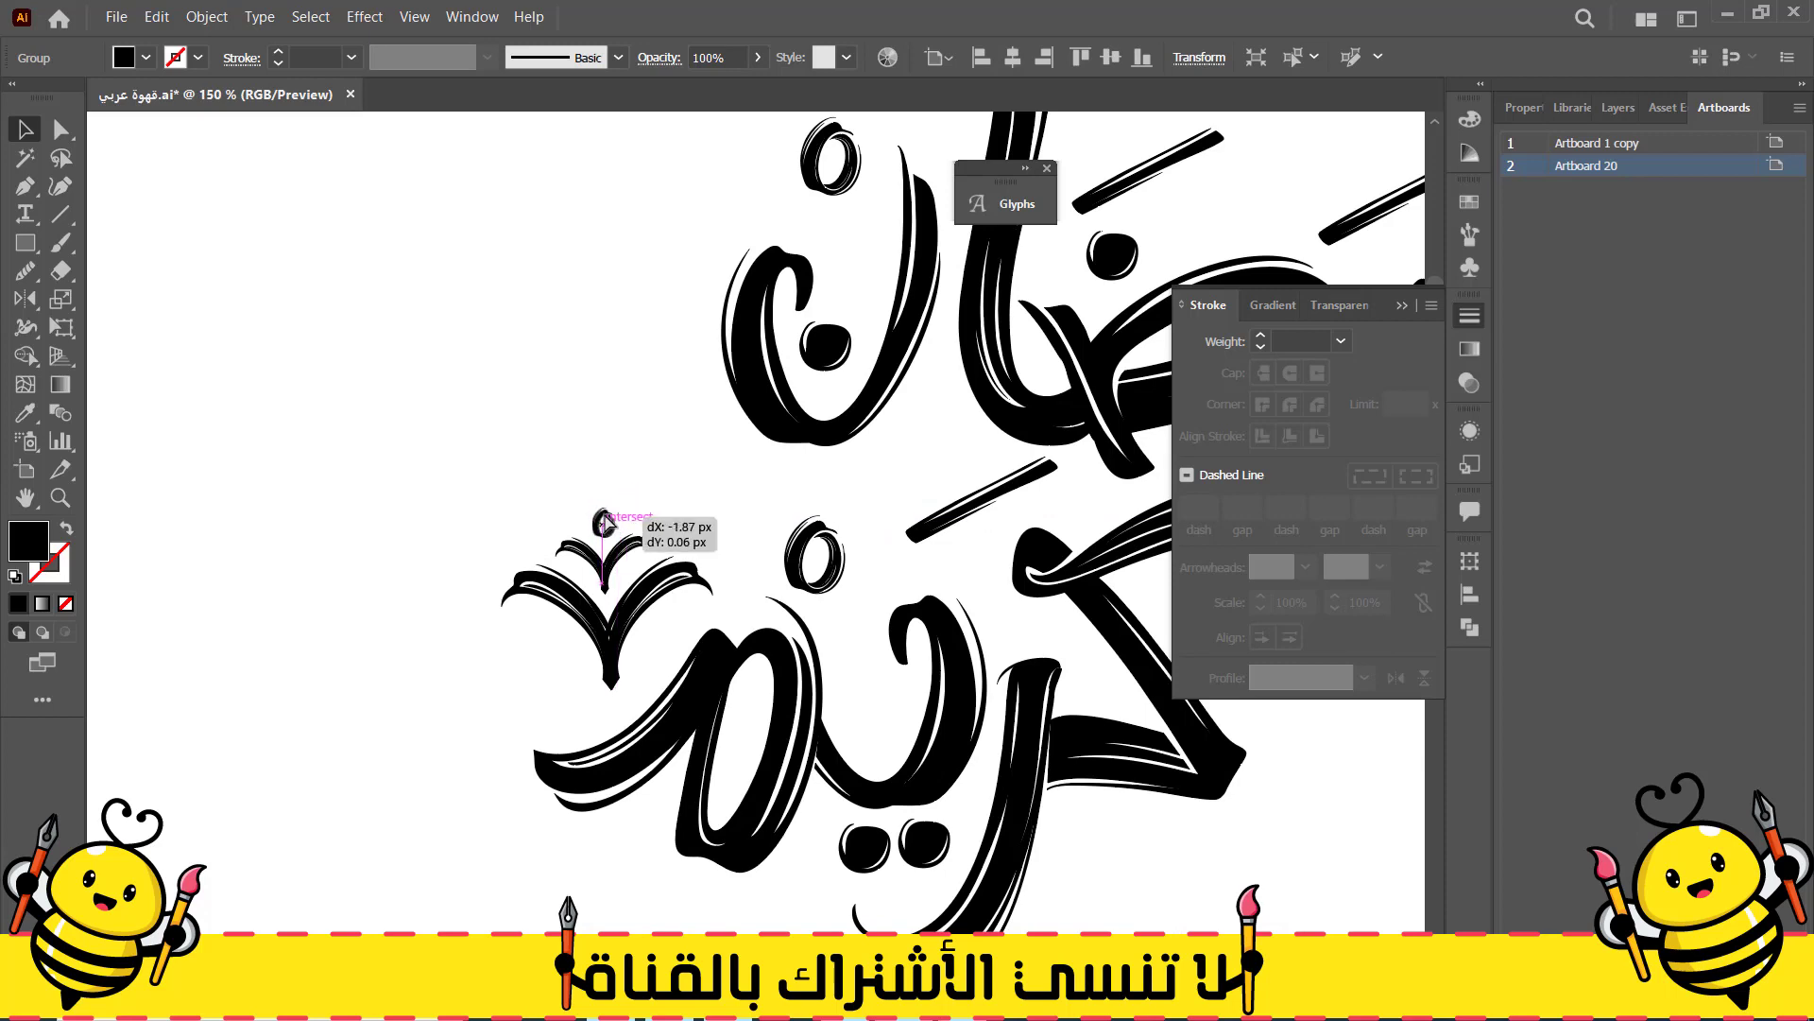
click(643, 492)
scroll(643, 491, down, 2)
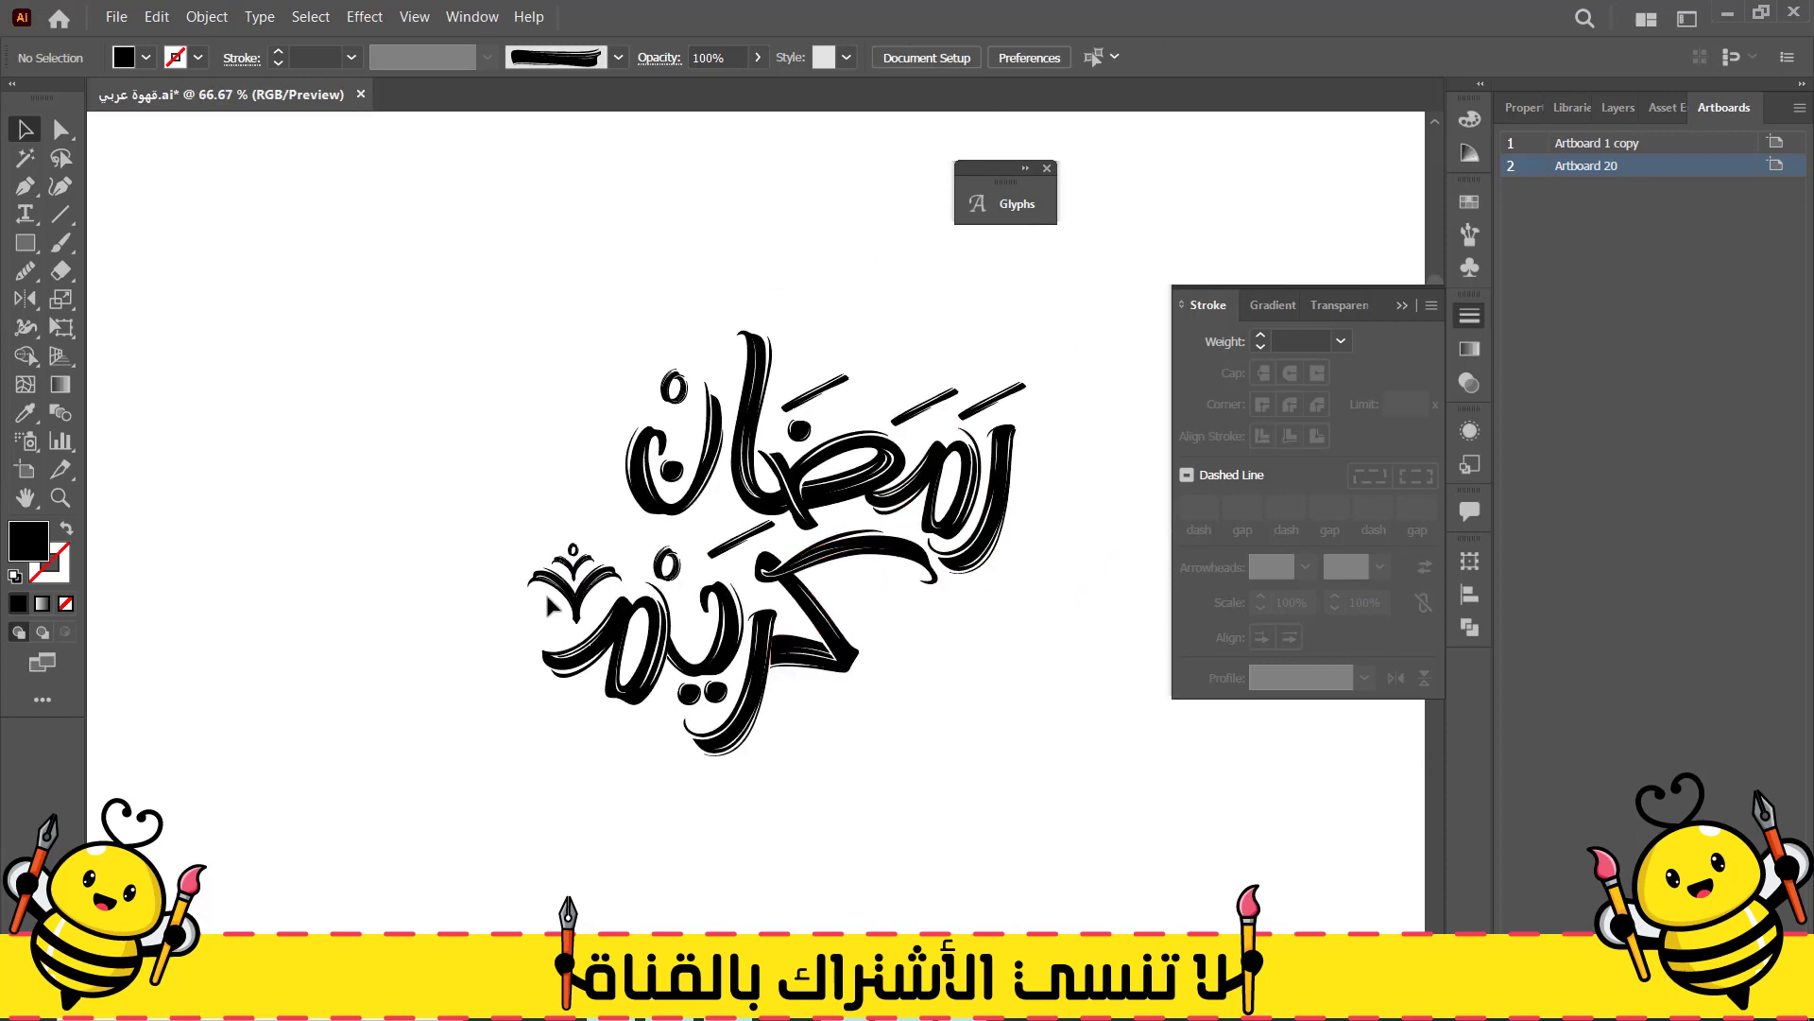
Shift the complete ornament of two Vs and a ring slightly up and left above the م's tail
drag(578, 541, 502, 519)
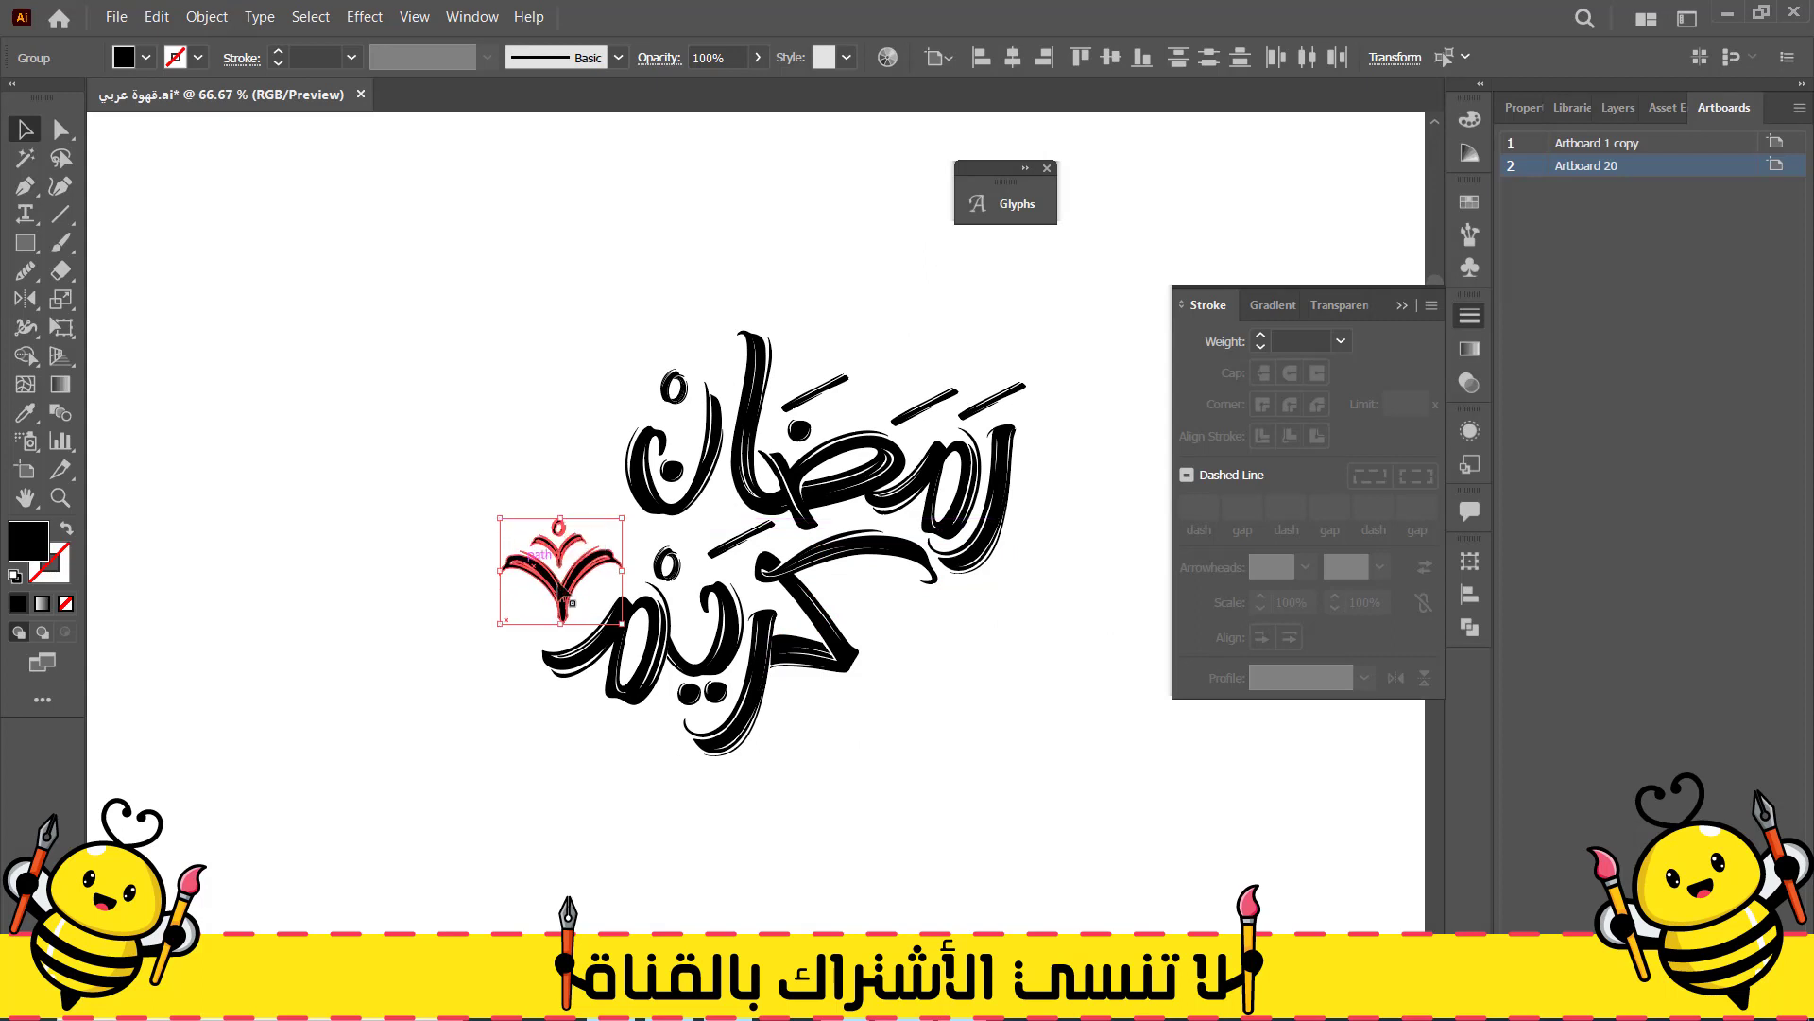
drag(580, 582, 584, 588)
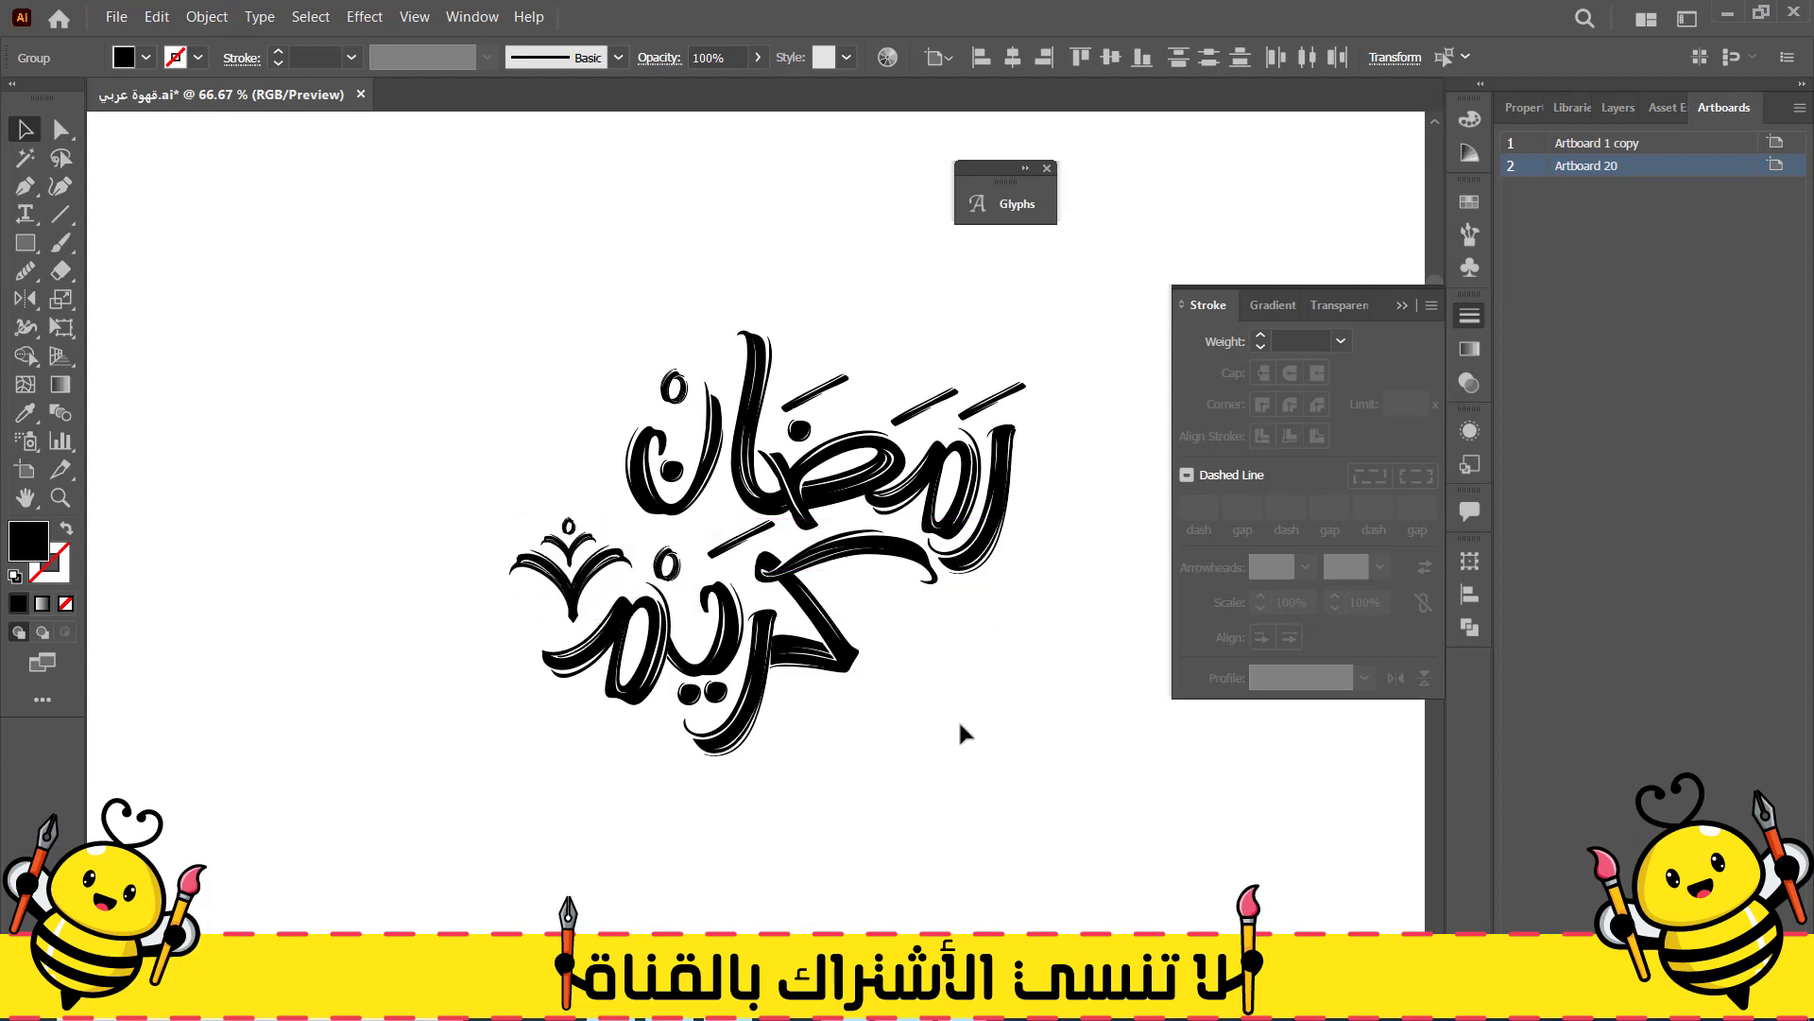
click(961, 732)
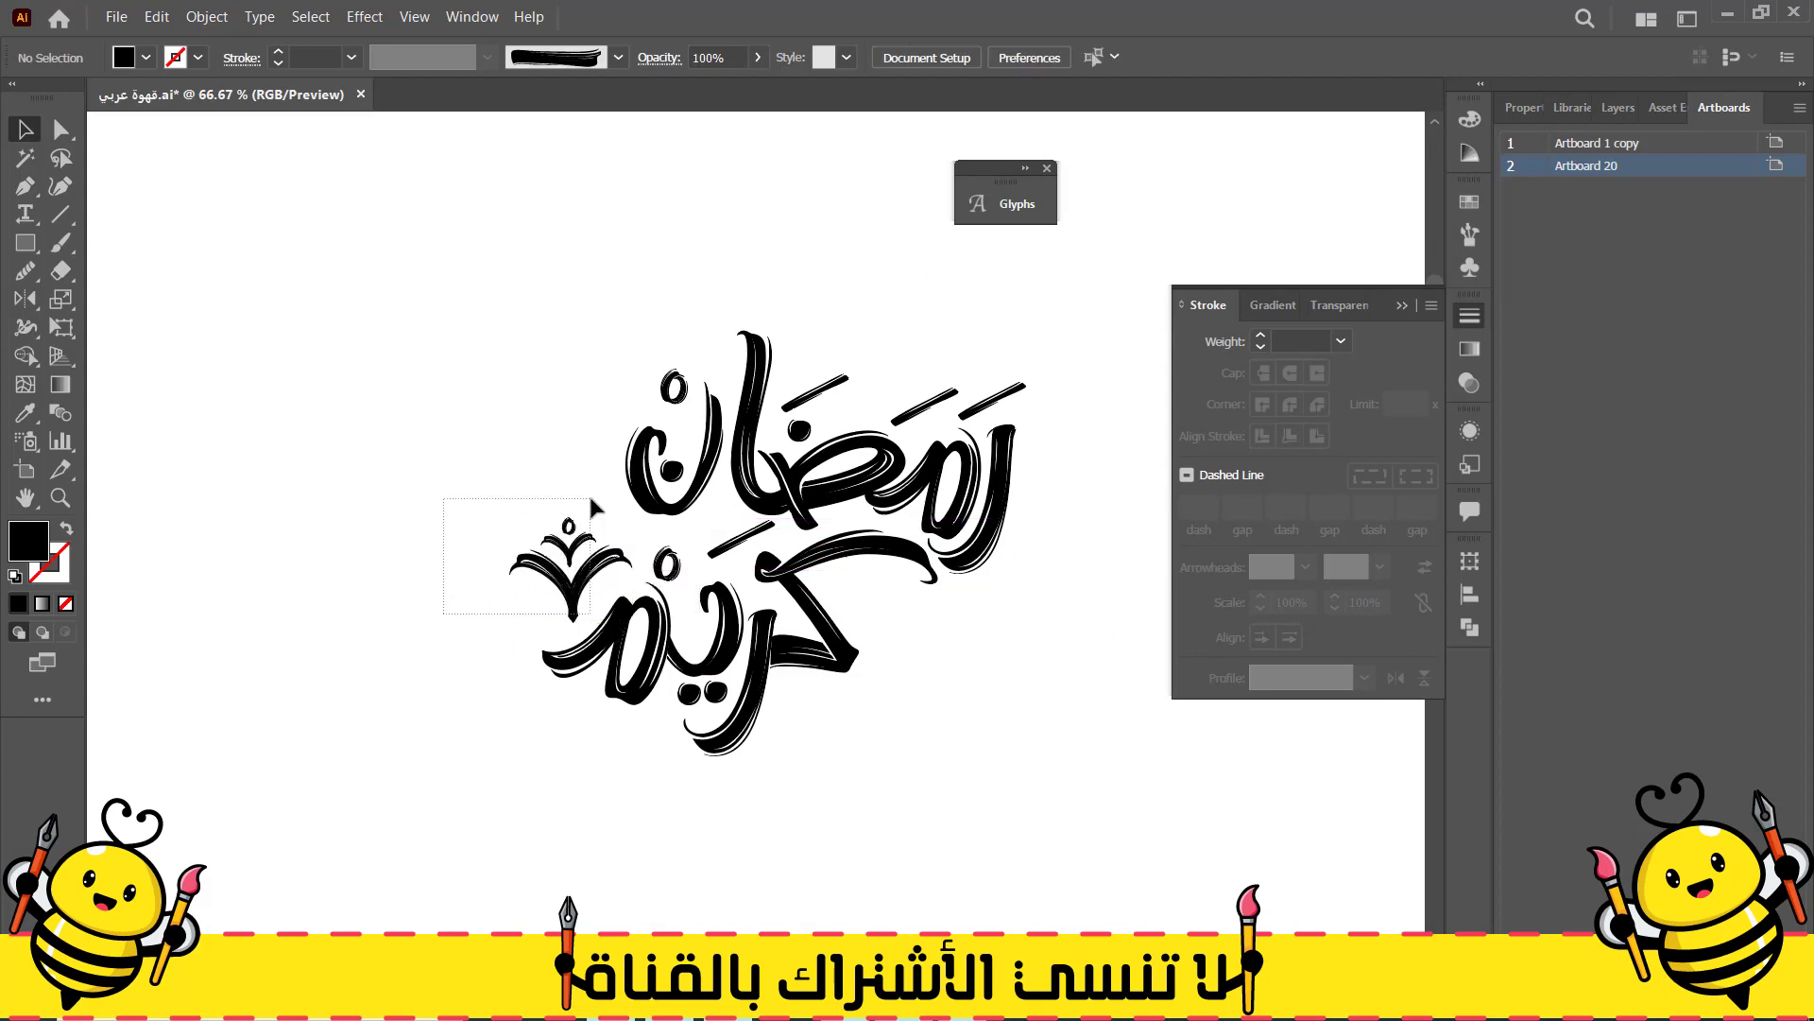
Delete the complete ornament of two Vs and a ring from the lettering
drag(591, 499, 592, 498)
scroll(440, 614, down, 1)
drag(421, 621, 521, 629)
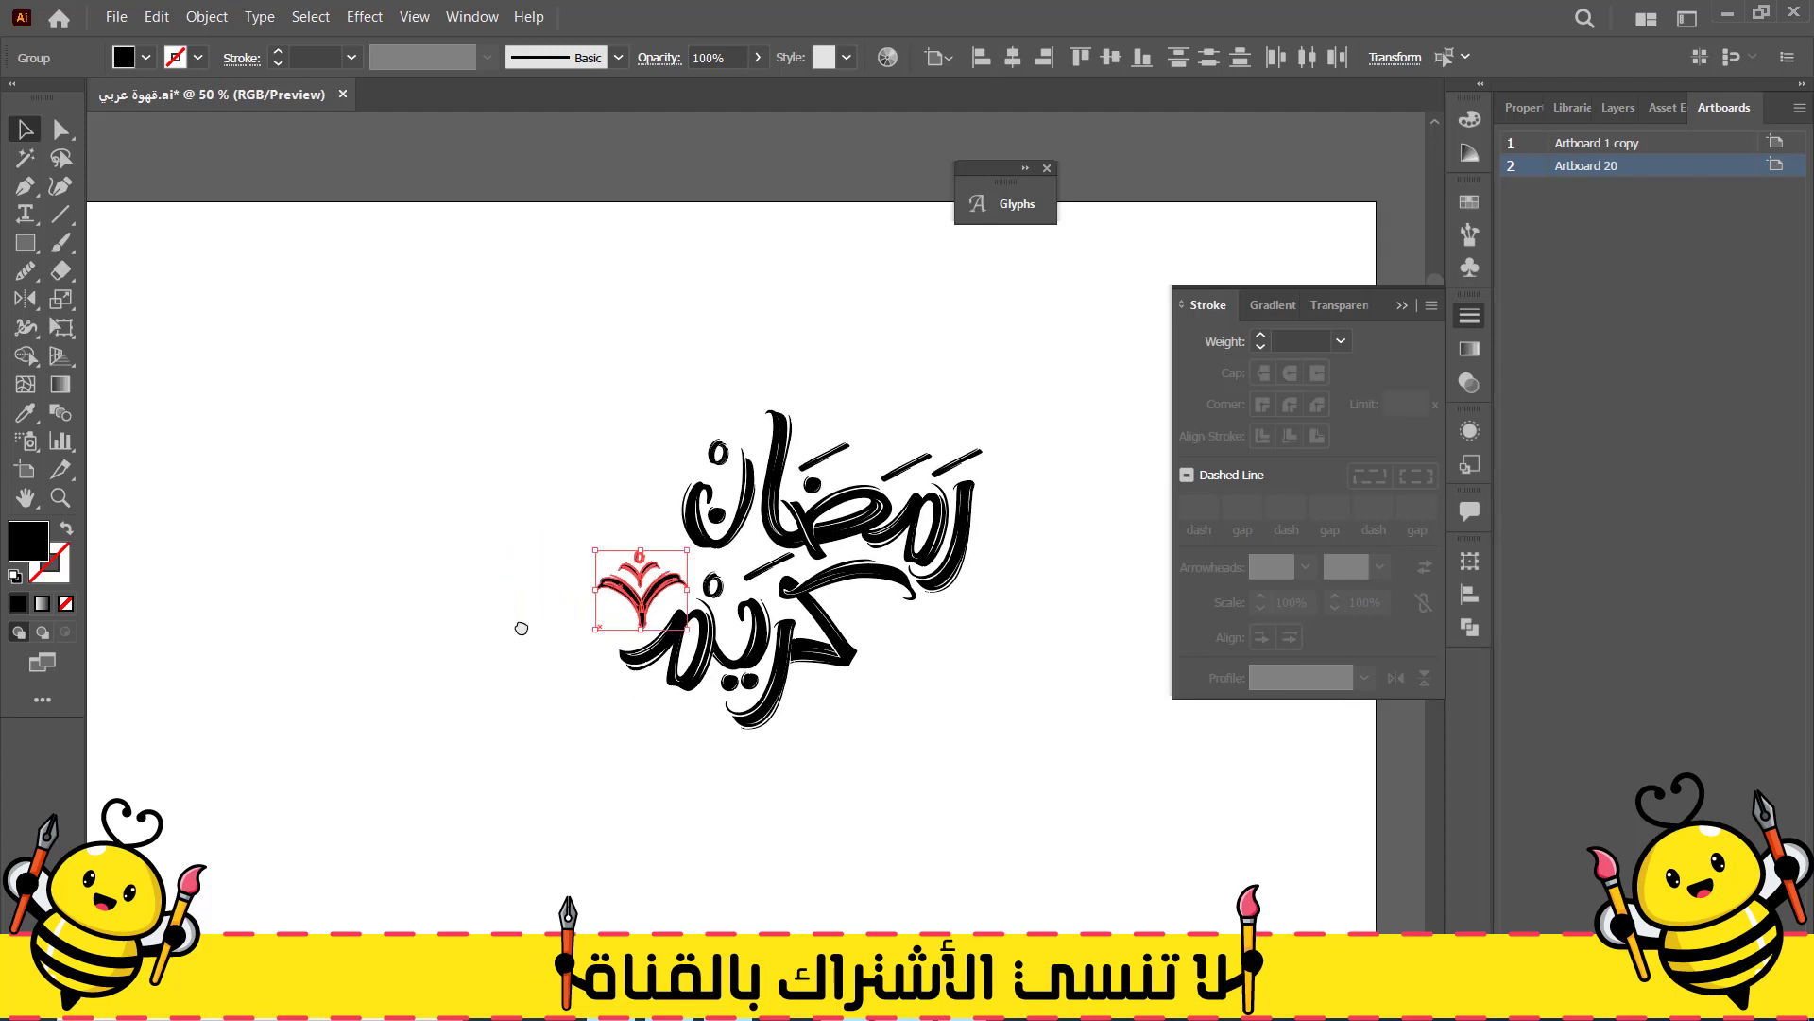
click(521, 629)
Enlarge the whole رمضان كريم lettering to roughly twice its size and place it in the middle of the artboard
drag(579, 734, 970, 434)
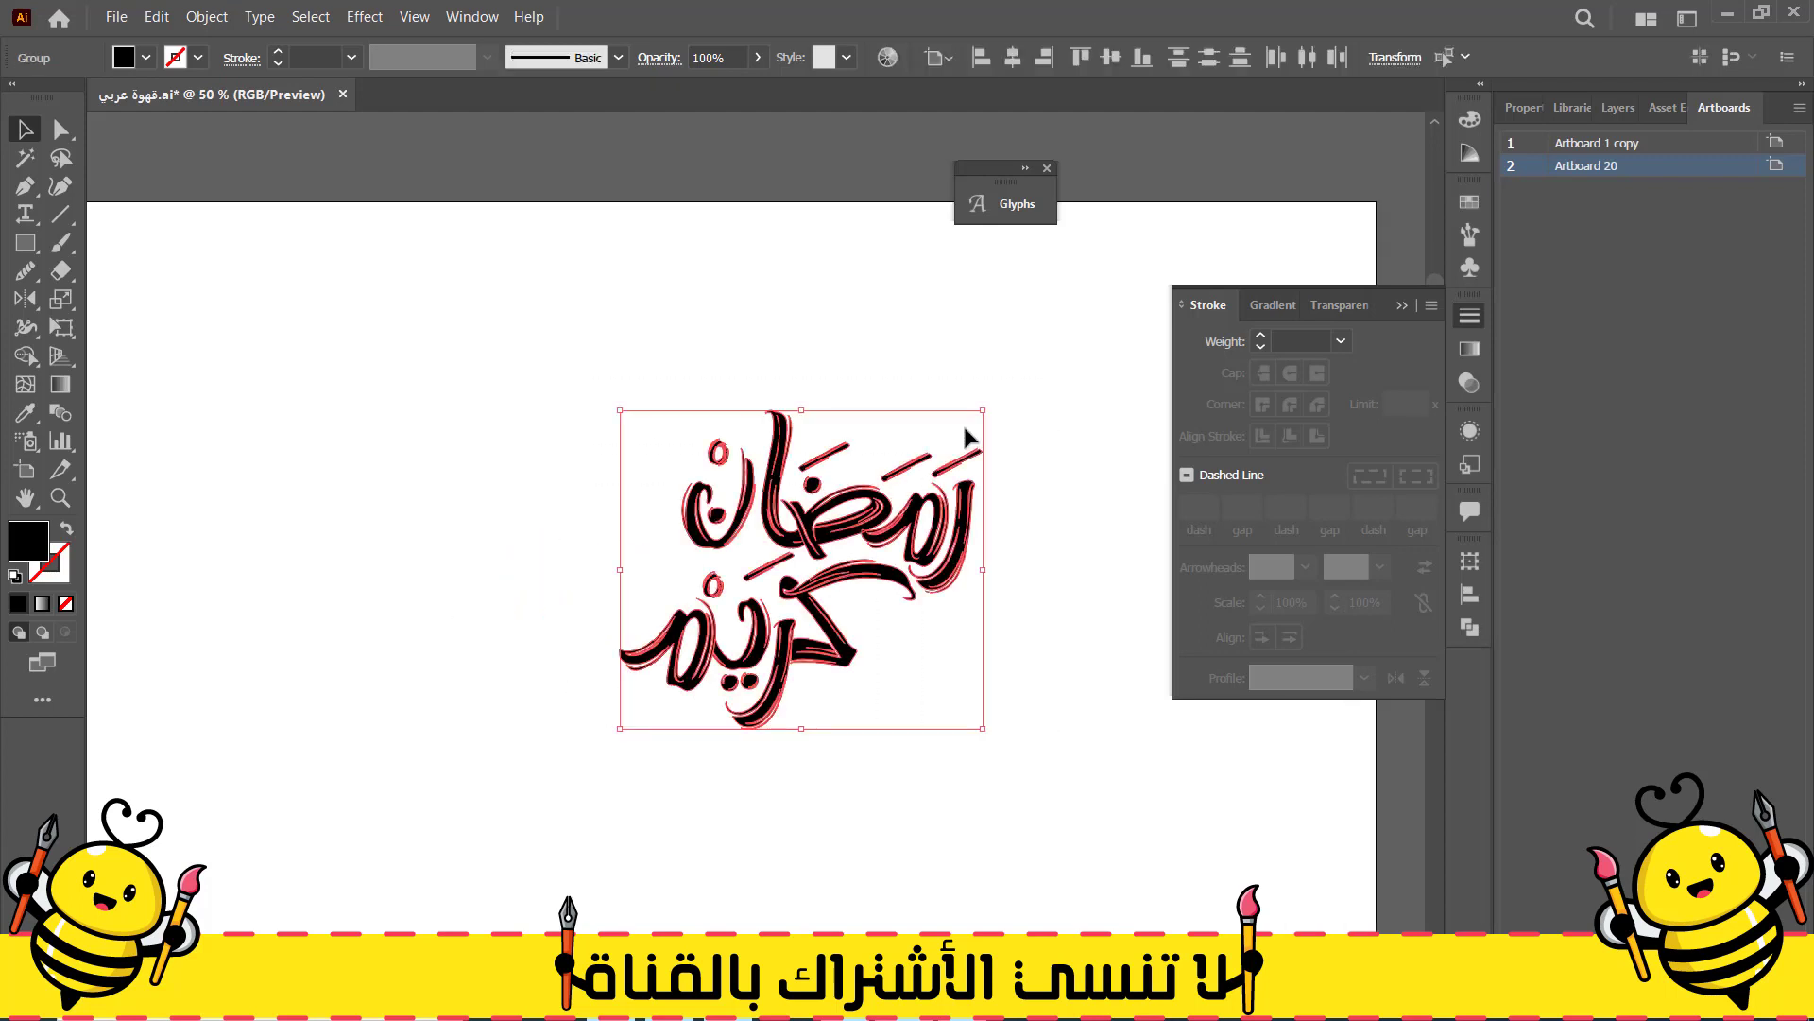
scroll(884, 473, down, 3)
drag(874, 489, 784, 498)
drag(831, 570, 978, 635)
drag(772, 521, 762, 530)
click(775, 654)
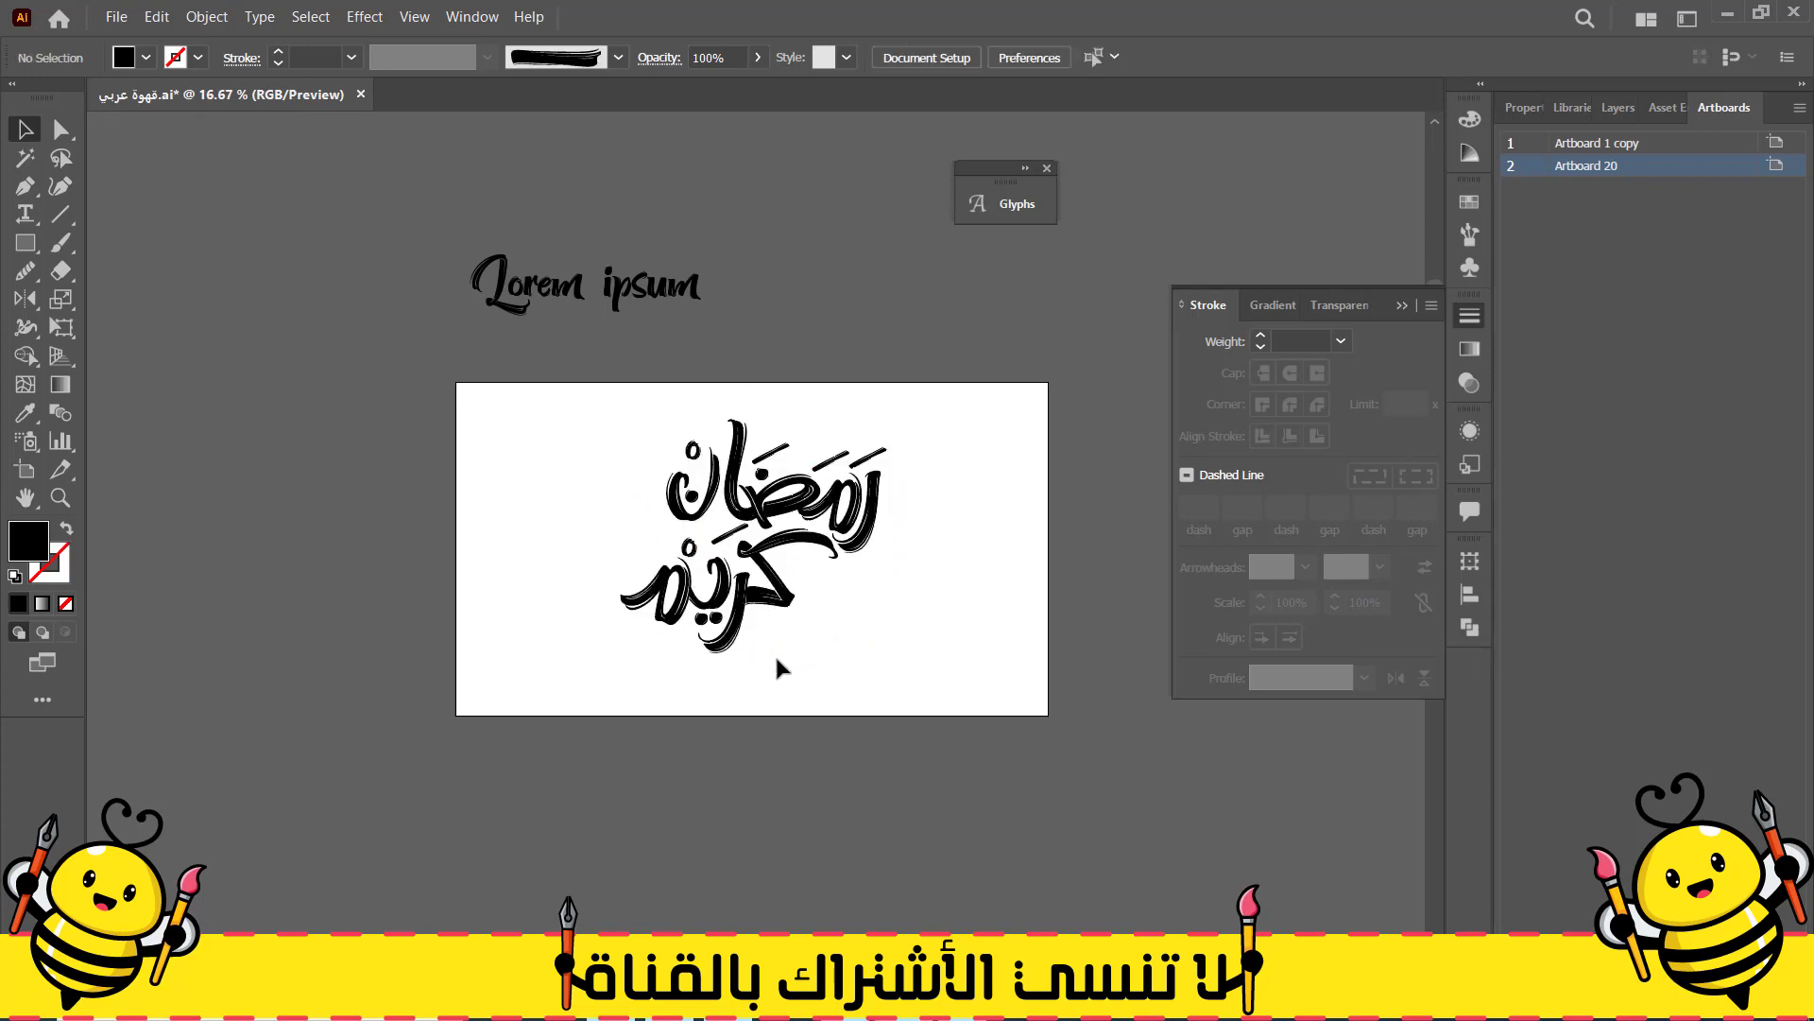
Select the whole lettering and shift it slightly down to balance it on the artboard
scroll(746, 637, up, 1)
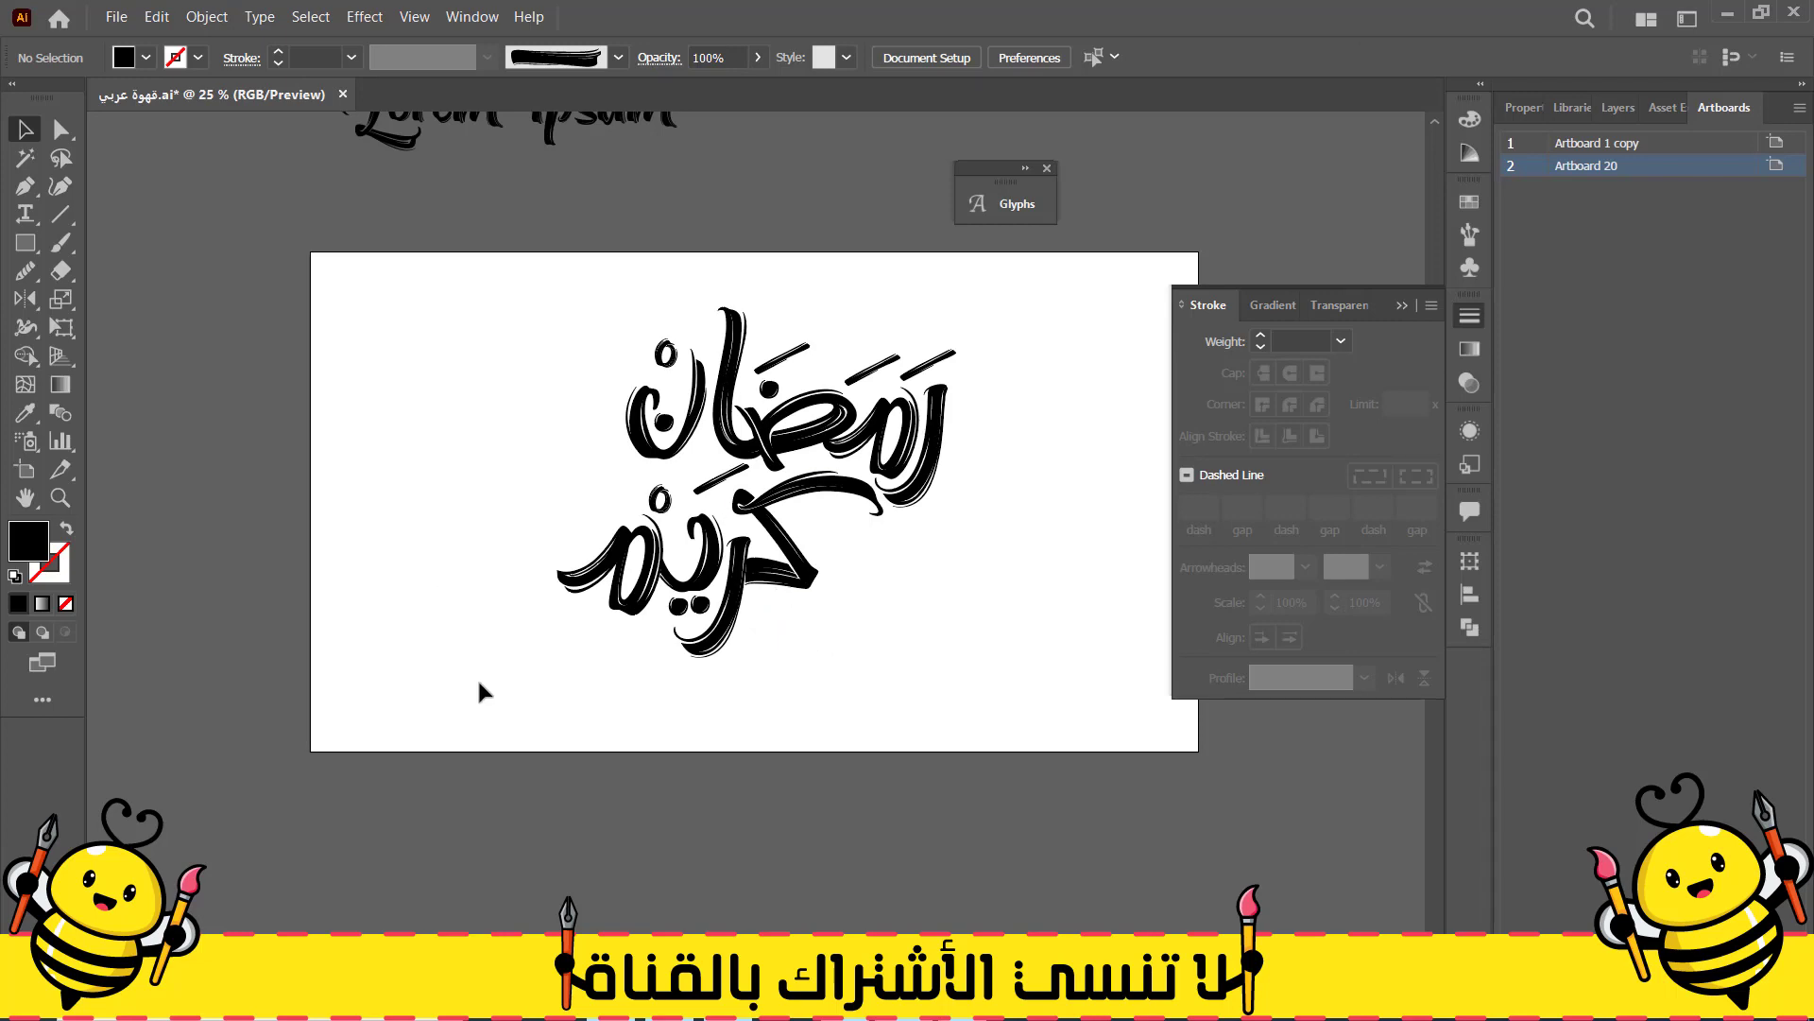
drag(478, 689, 1058, 284)
drag(782, 457, 781, 461)
click(932, 547)
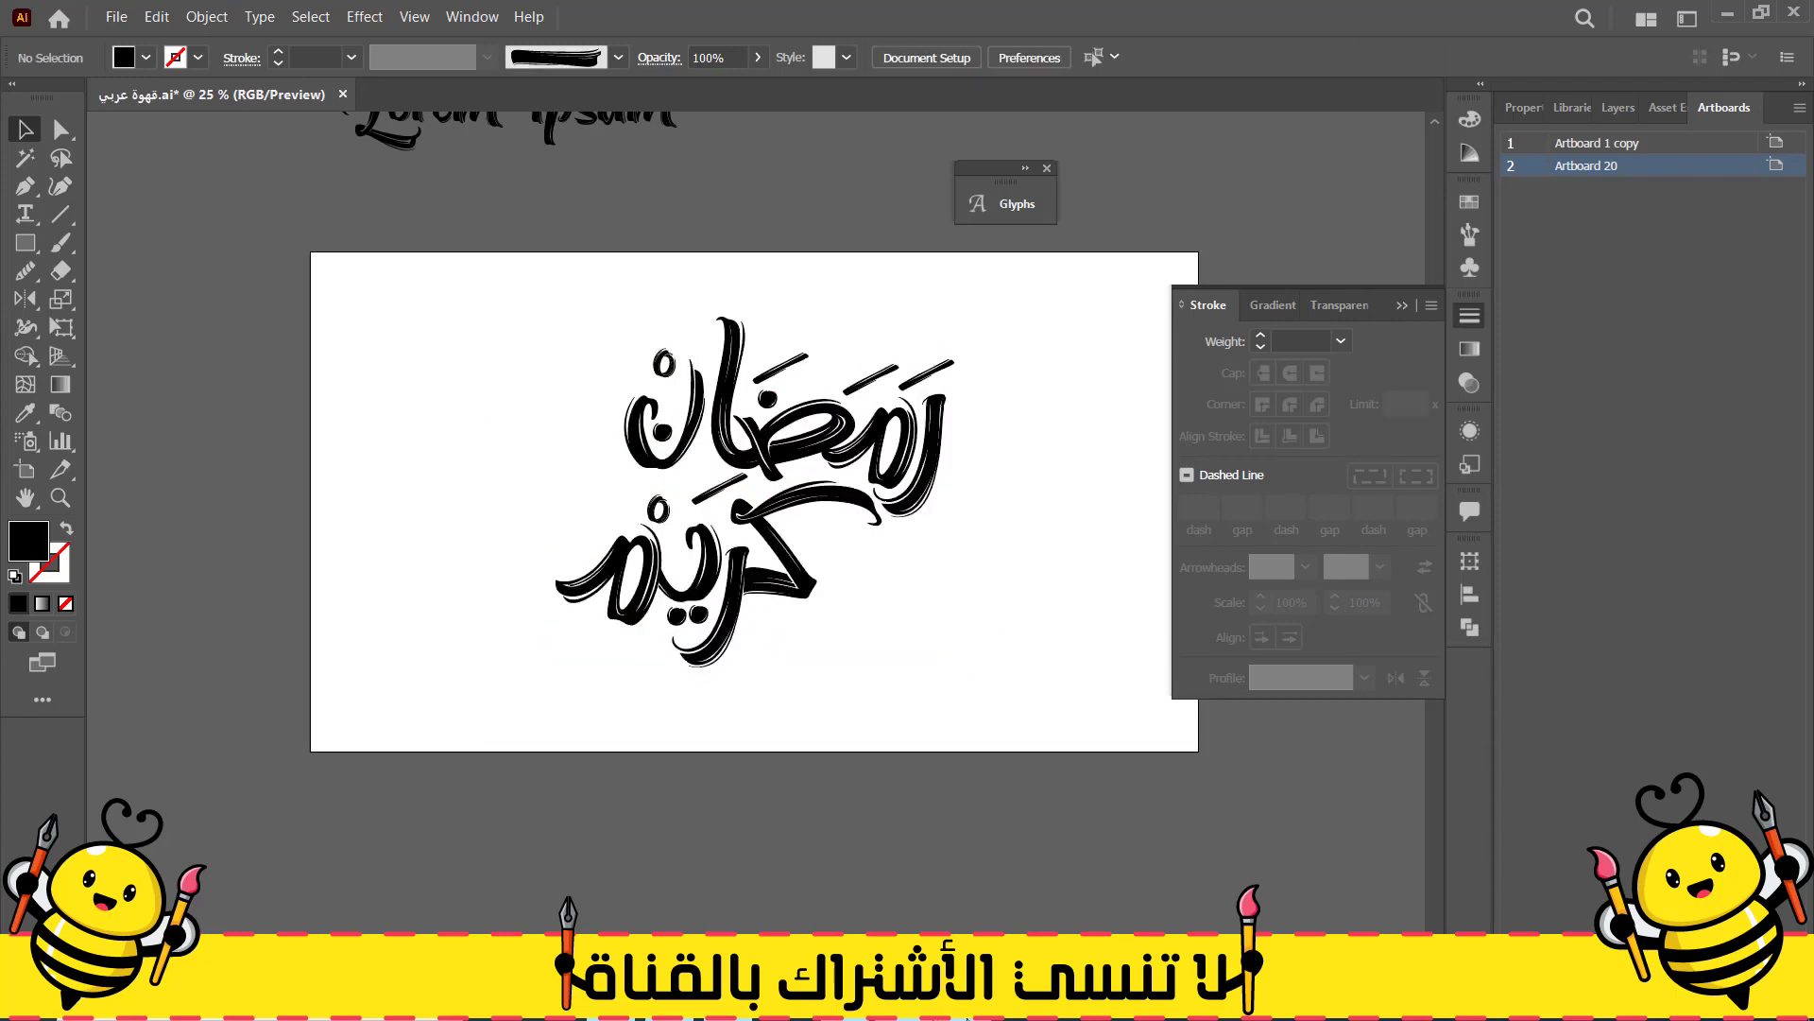